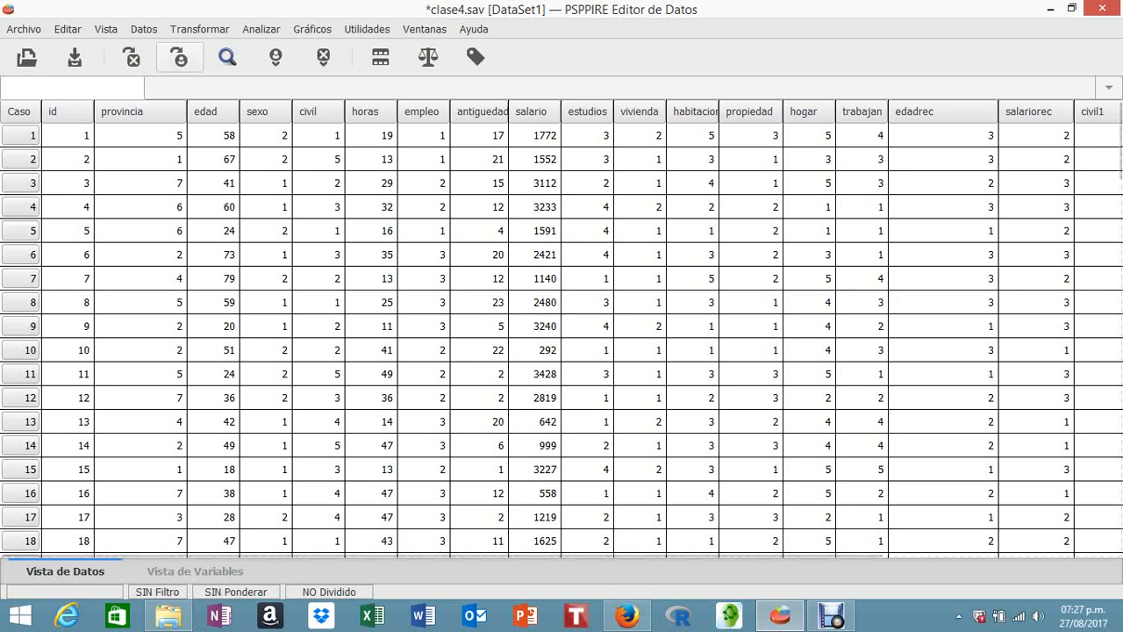
- Start computing a new variable and name the target variable mujeresmayores30alajuela
left_click(199, 29)
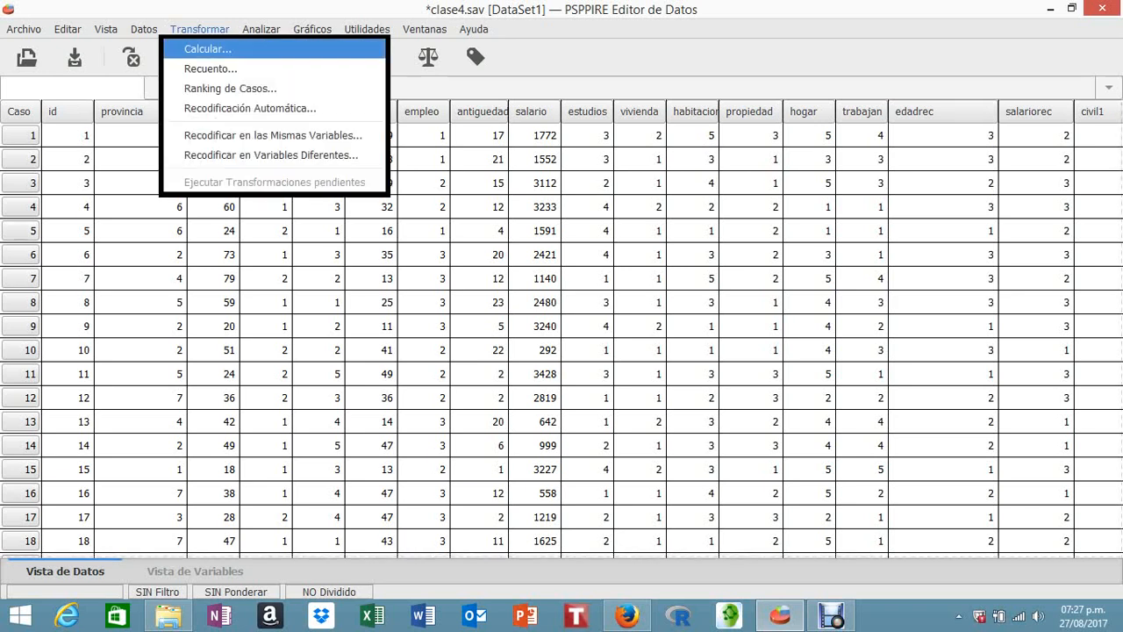
left_click(208, 49)
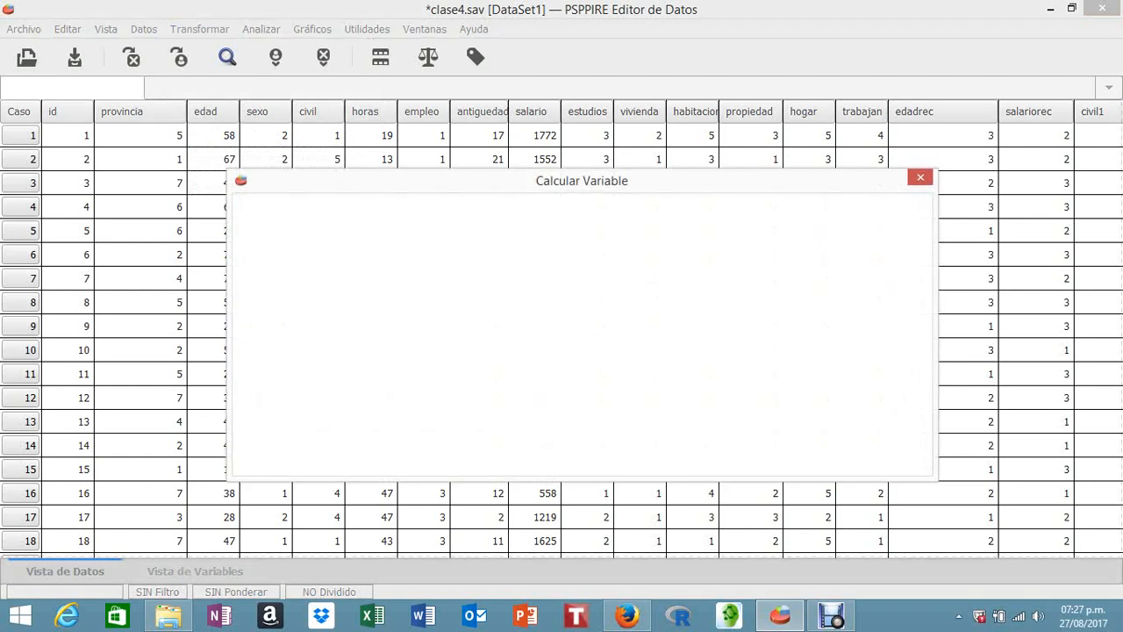
left_click(305, 223)
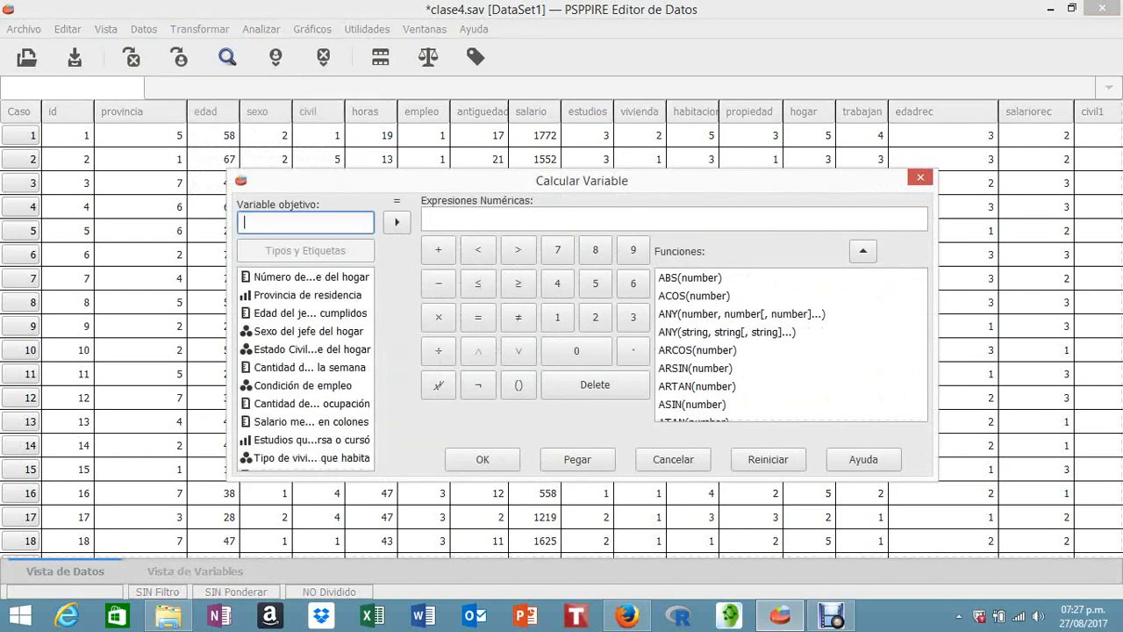
type("muj")
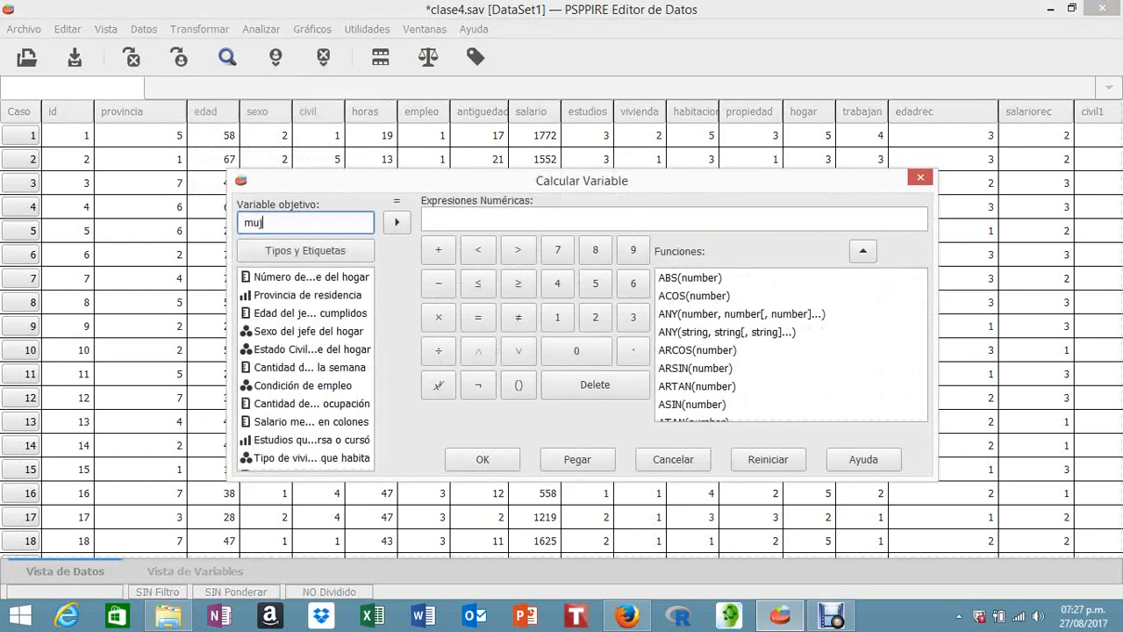
type("eresmayores30ala")
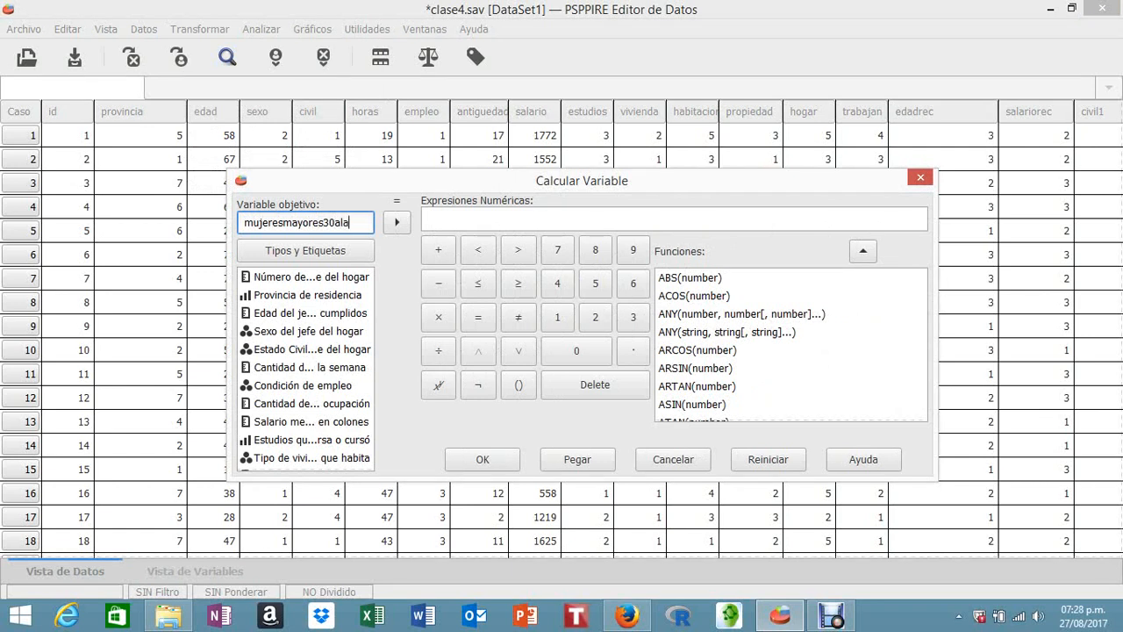
type("juela")
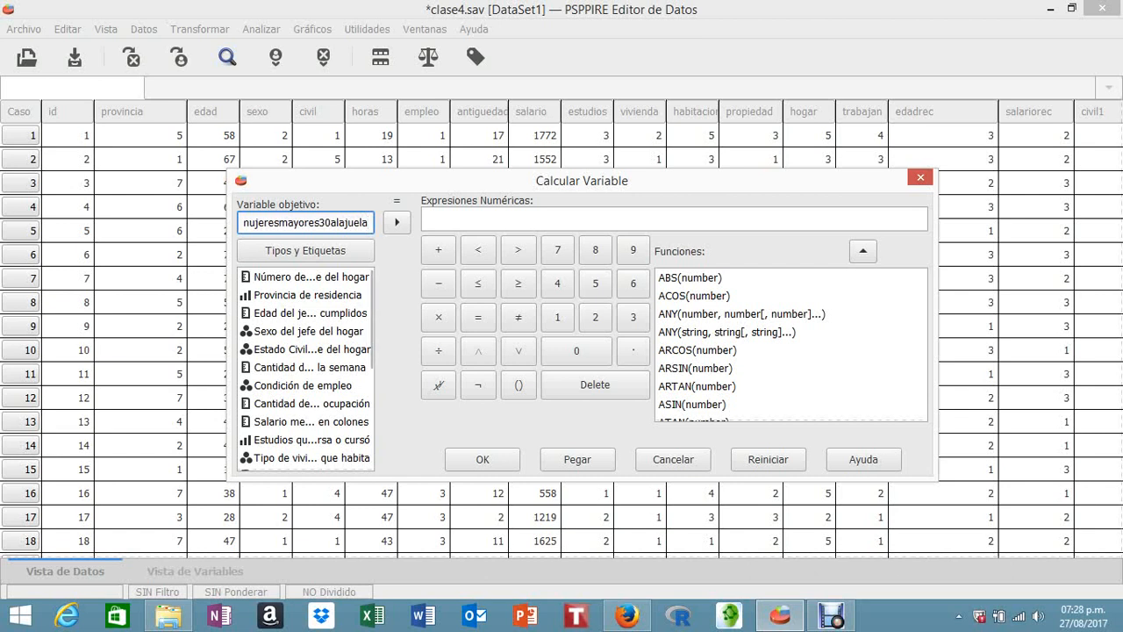
- Begin the numeric expression with the condition sexo=2 for the household head's sex, followed by the & operator
left_click(308, 331)
left_click(396, 222)
left_click(478, 317)
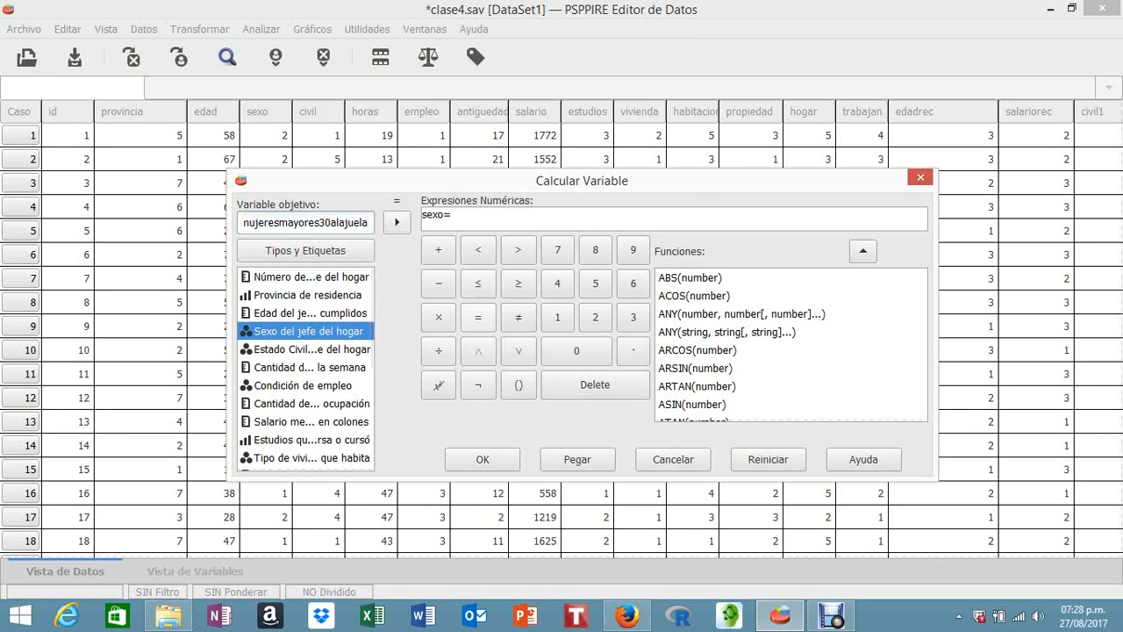
left_click(595, 317)
type("&")
- Complete the expression with edad>30 & provincia=2 and run the computation
double_click(309, 313)
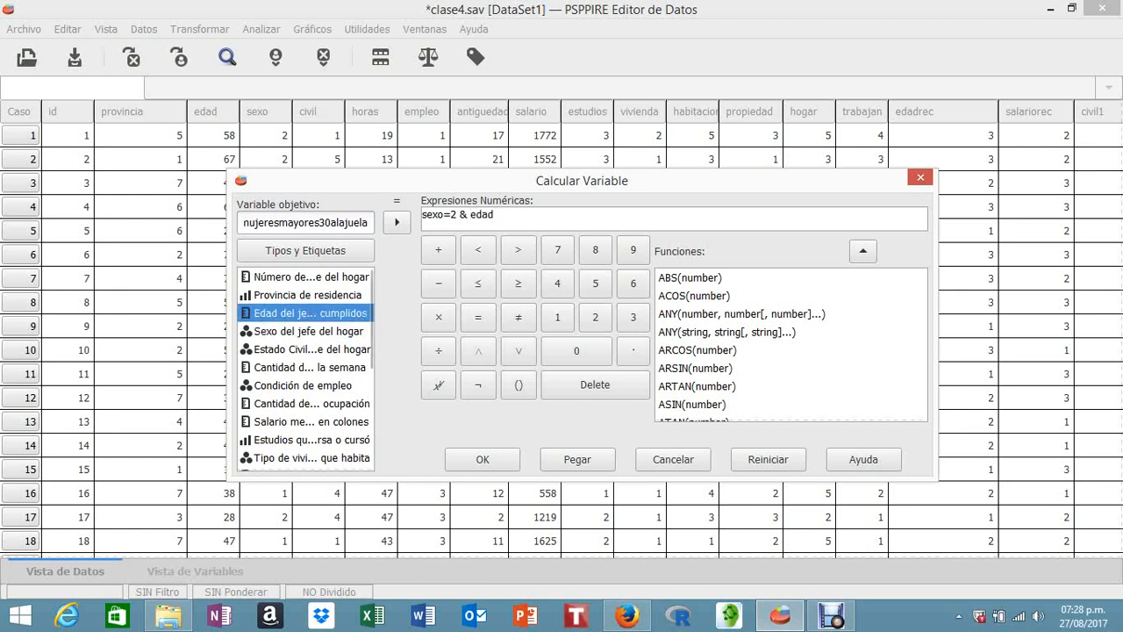
left_click(517, 249)
type("3")
type("&")
double_click(307, 295)
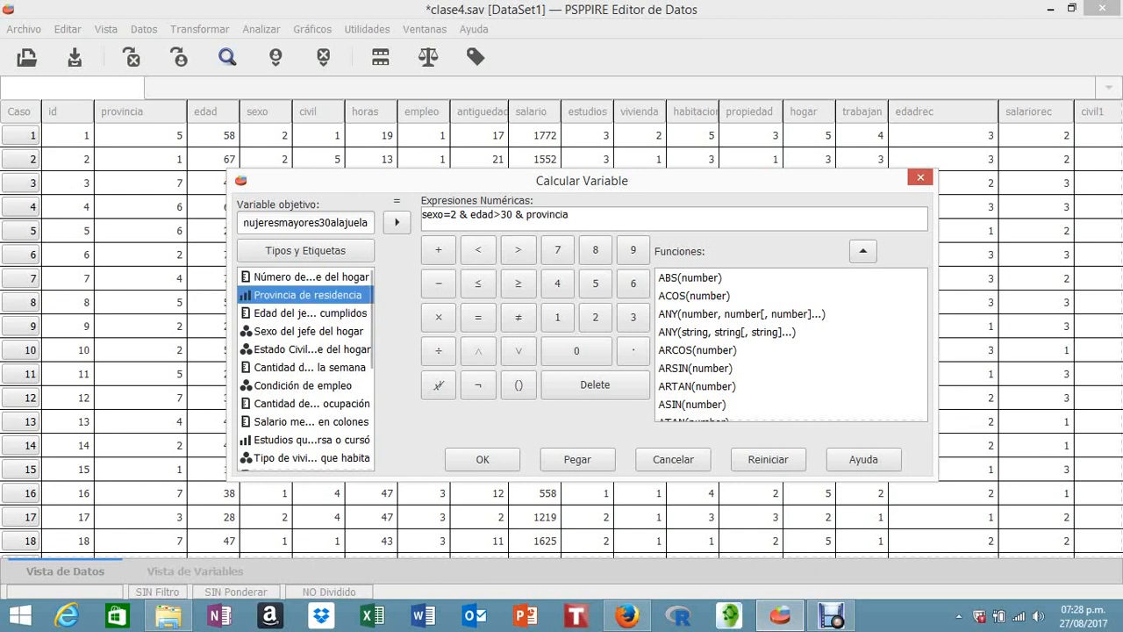
type("=")
left_click(595, 317)
left_click(483, 459)
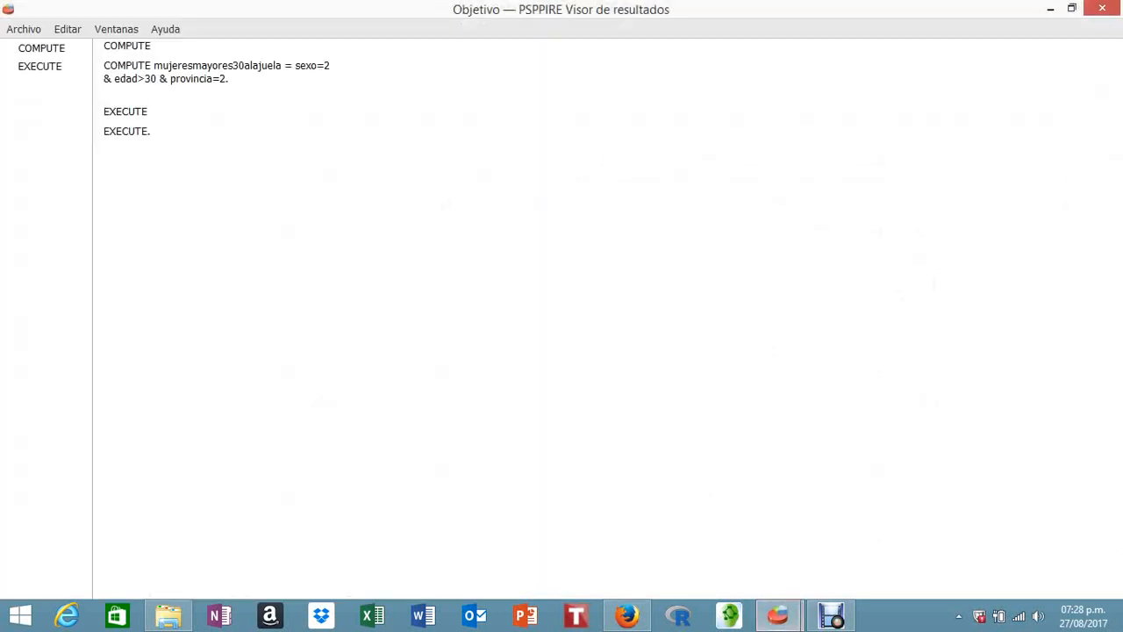
- Return from the results viewer to the data editor, show the variable definitions and widen the Nombre column to fit the longest name
left_click(1050, 8)
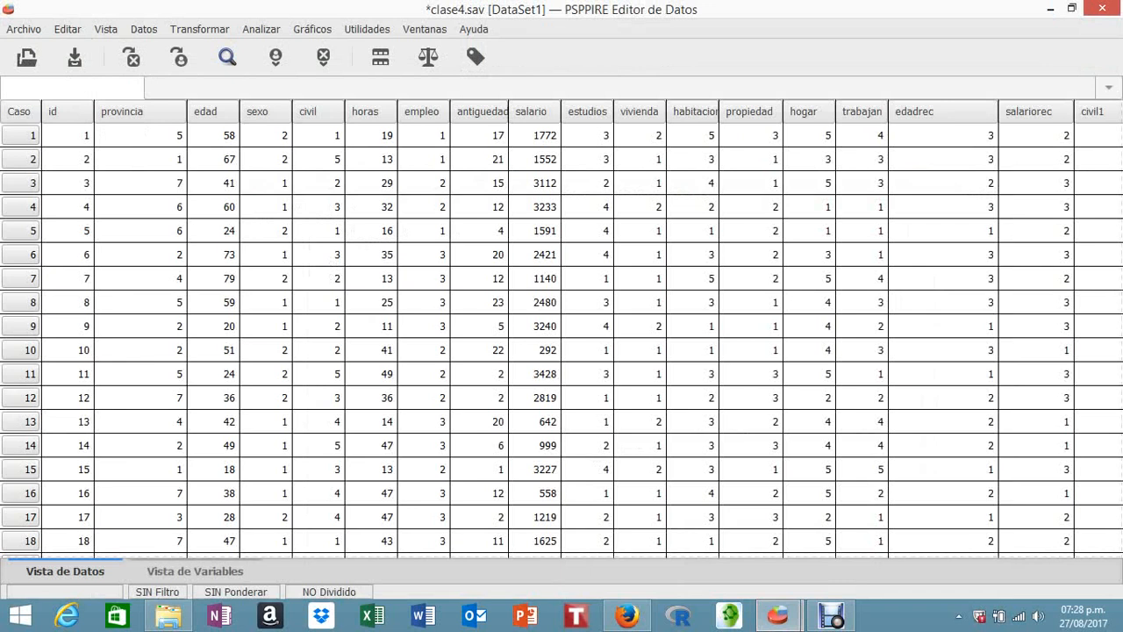
left_click(195, 571)
scroll(456, 329, "down", 3)
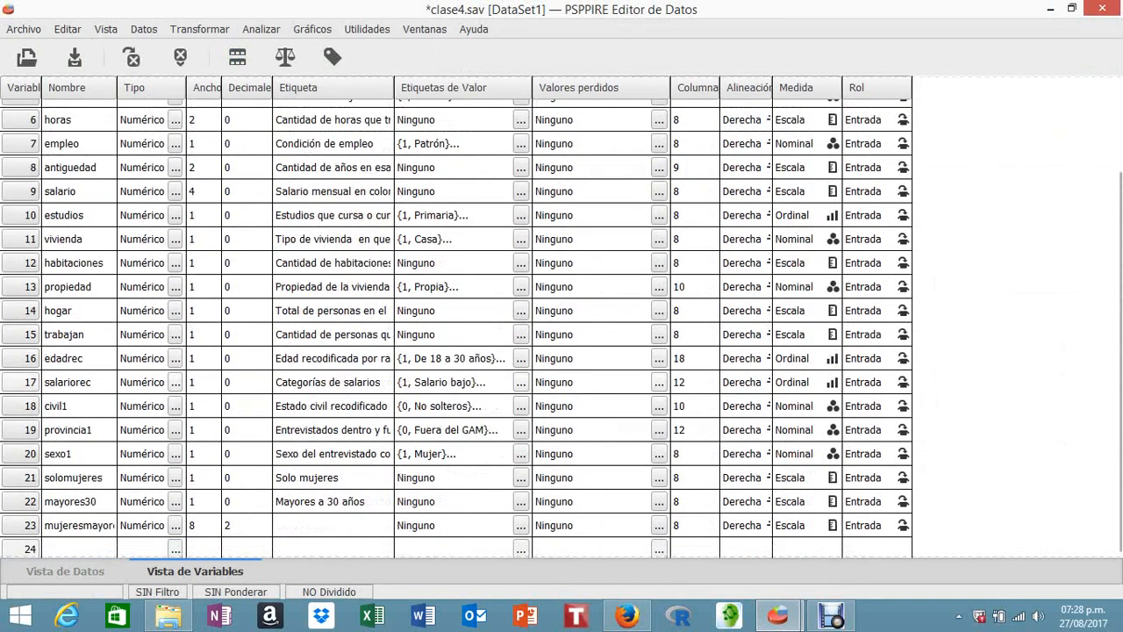
left_click_drag(117, 88, 186, 88)
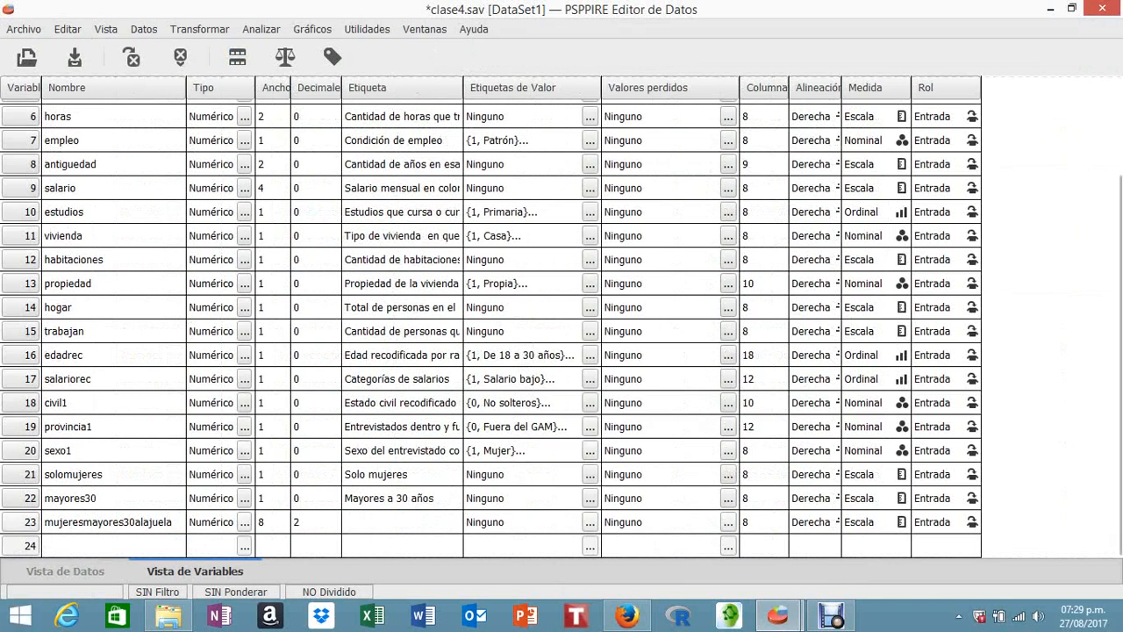
- Label the variable mujeresmayores30alajuela as "Mujeres mayores a 30 años de alajuela"
double_click(402, 522)
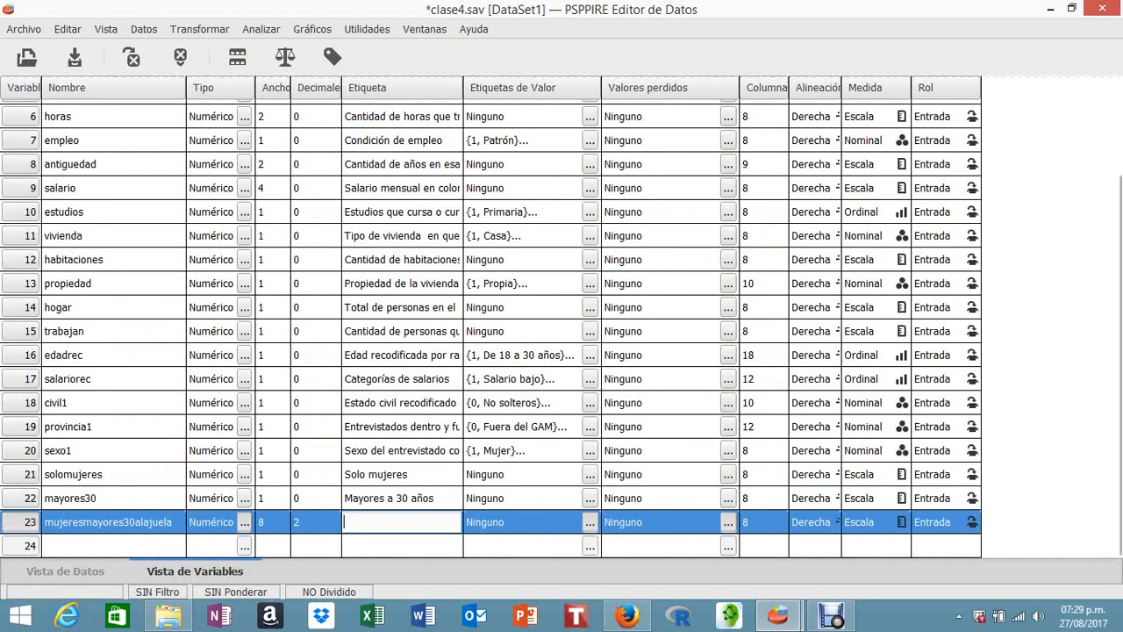
key("Escape")
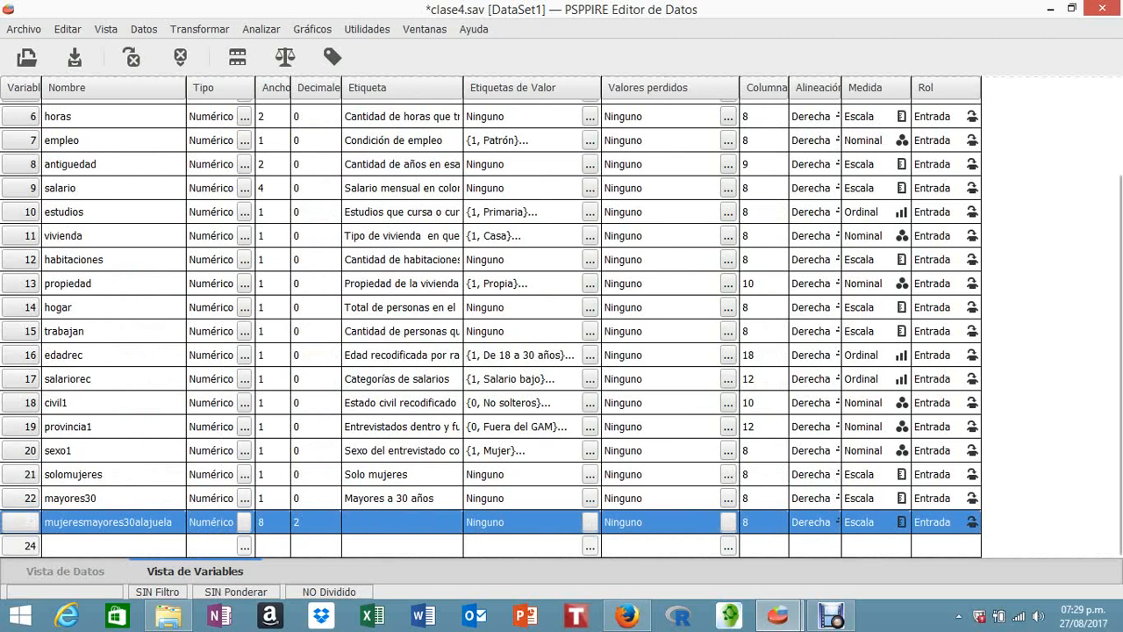
left_click(401, 522)
key("Escape")
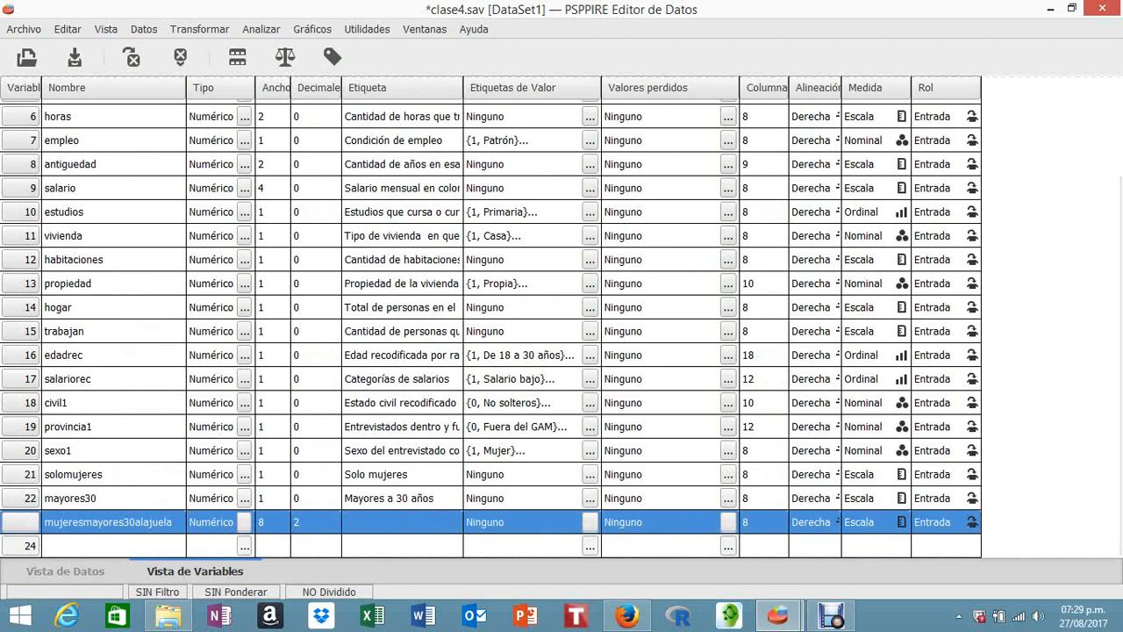
left_click(402, 522)
type("Mujer")
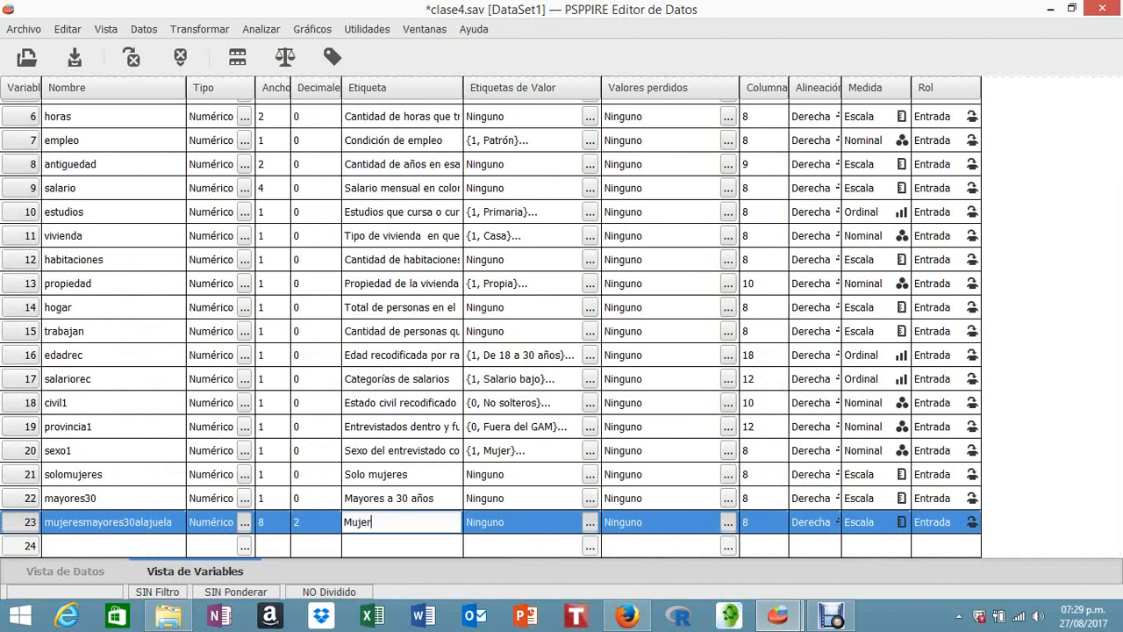
type("es mayores a 30 años ")
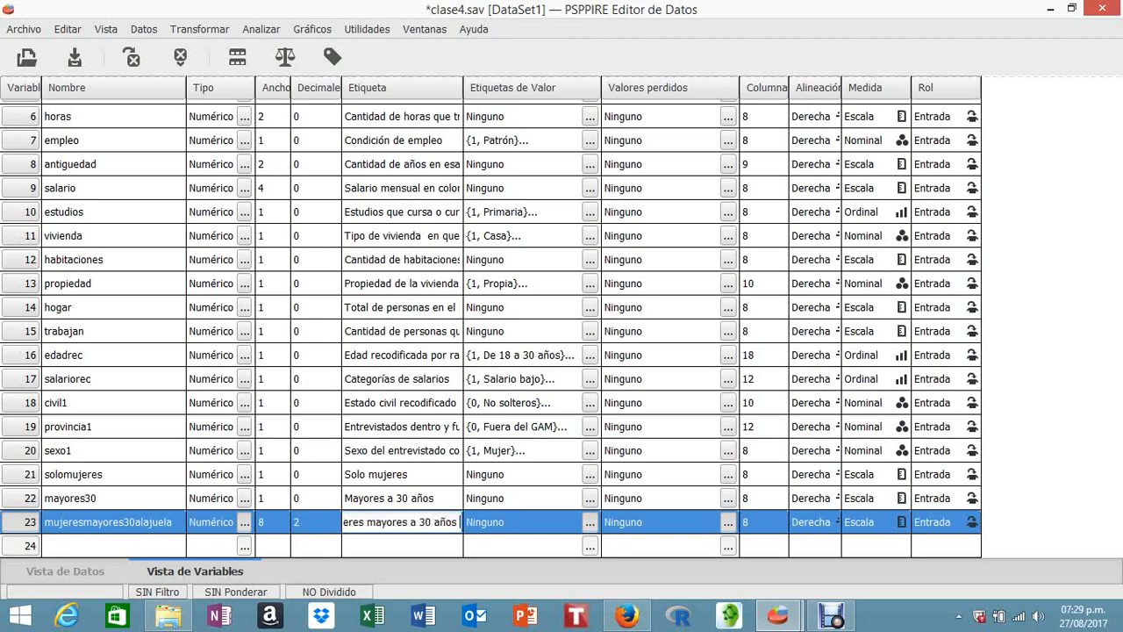
type("de a")
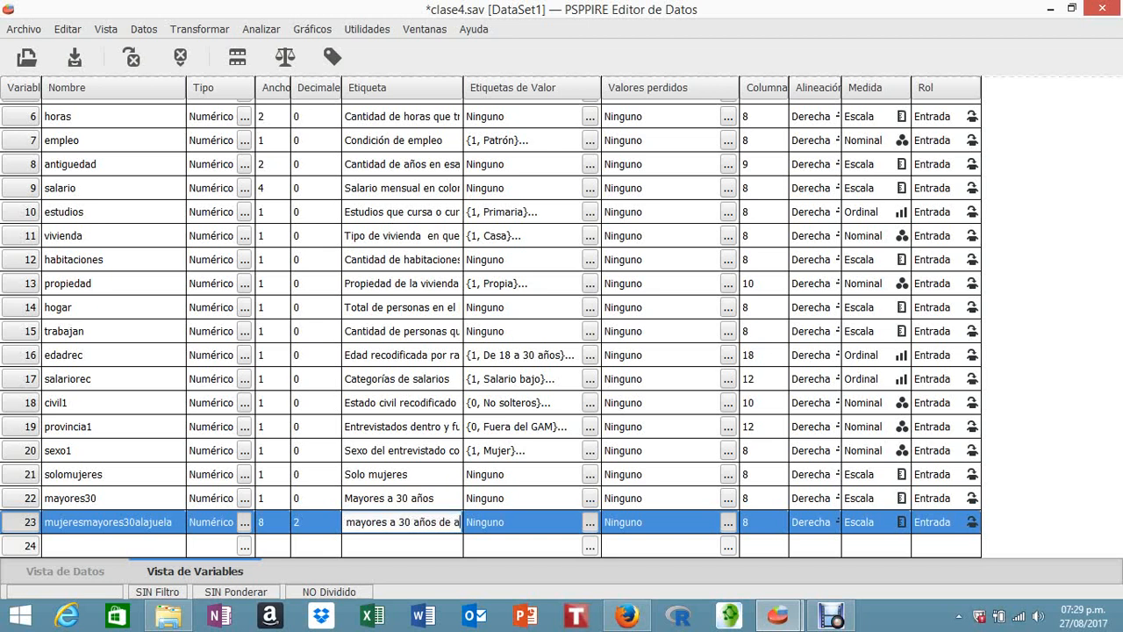
type("lajue")
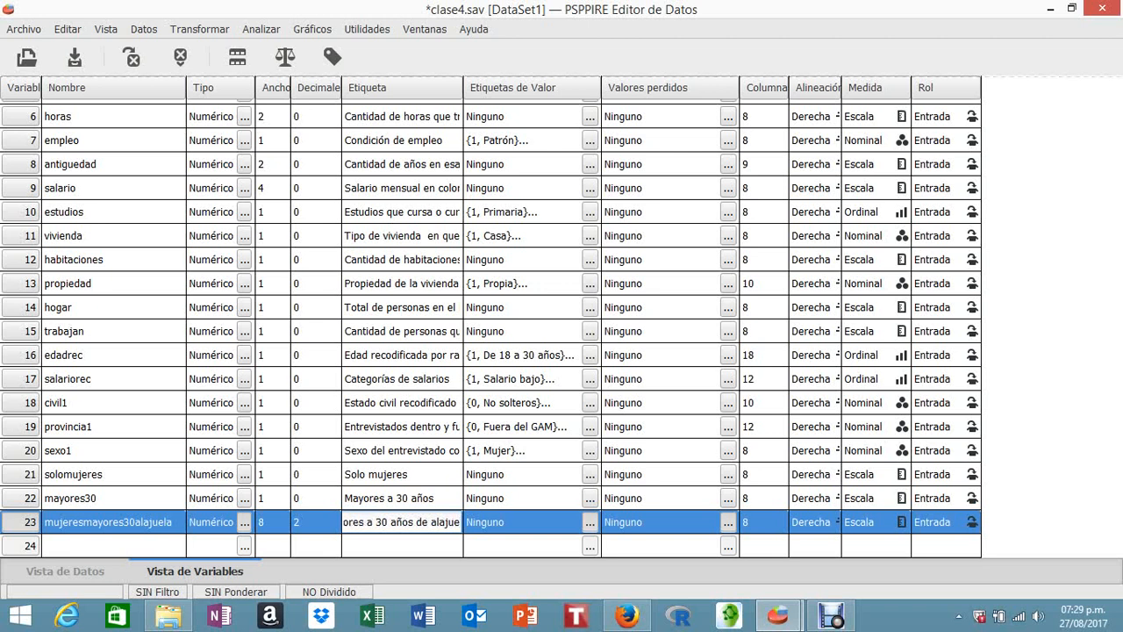
type("la")
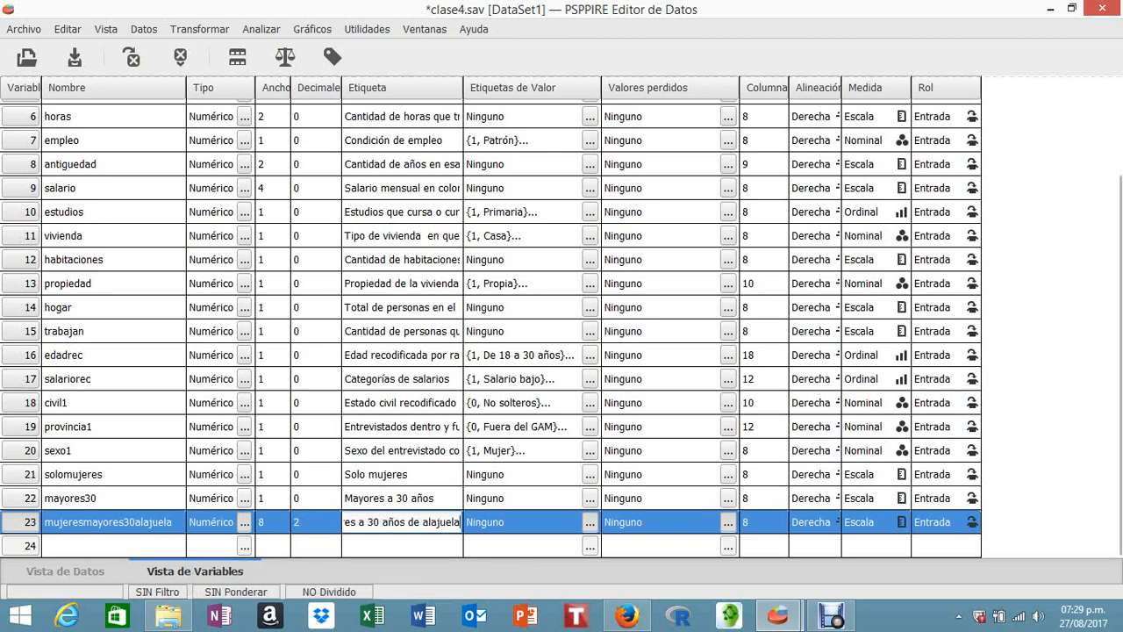
key("Return")
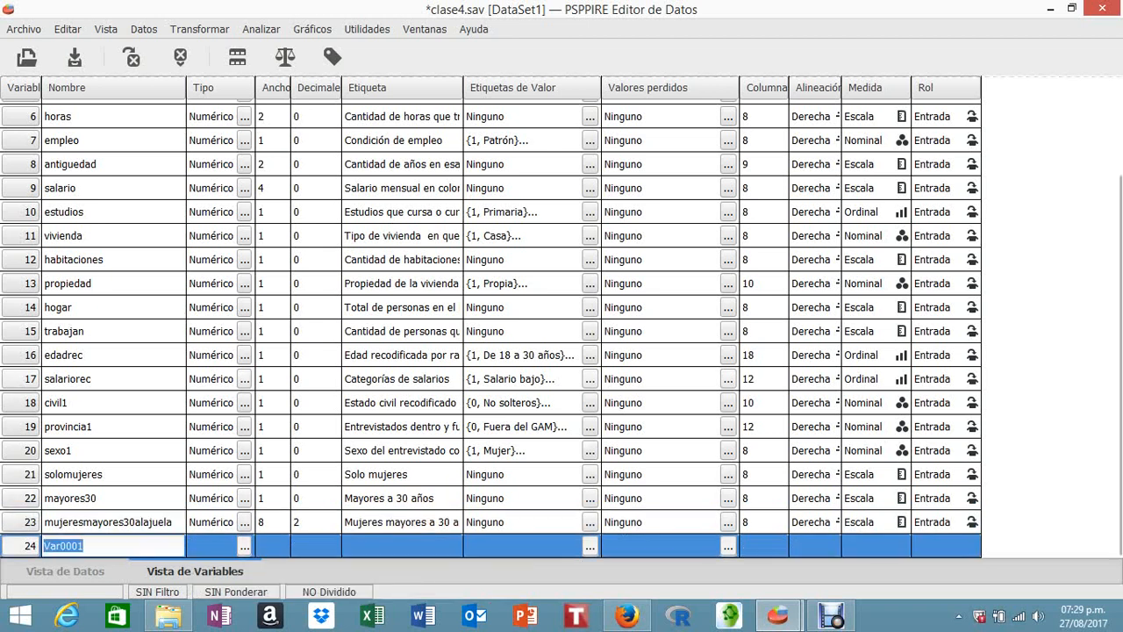
- Delete the unwanted variable Var0001 in row 24
left_click(22, 522)
left_click(22, 522)
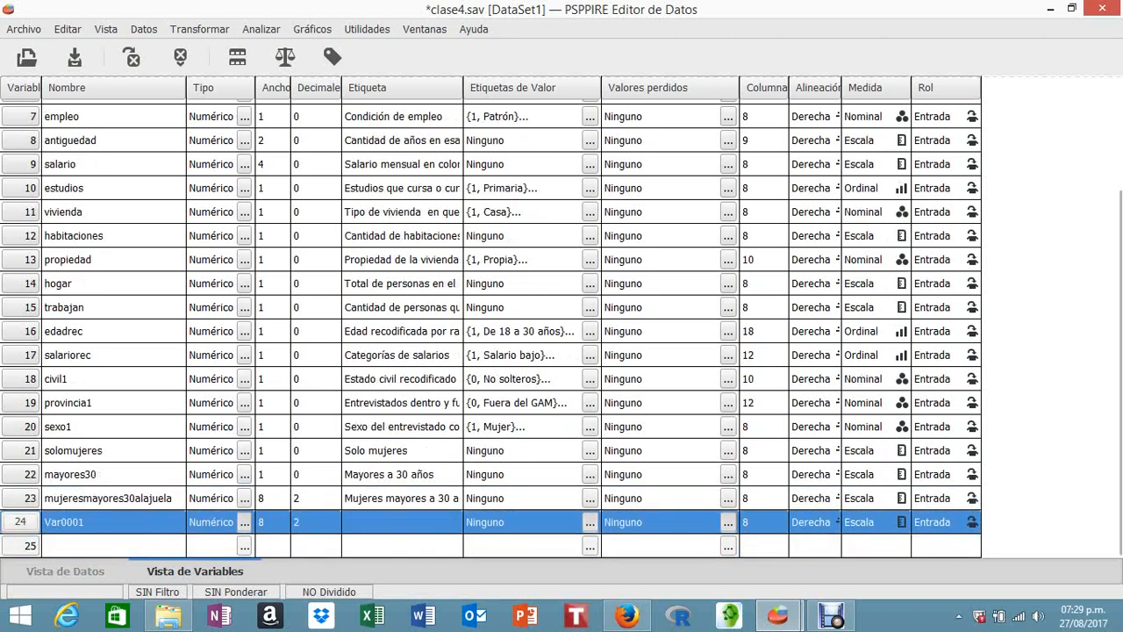
right_click(22, 524)
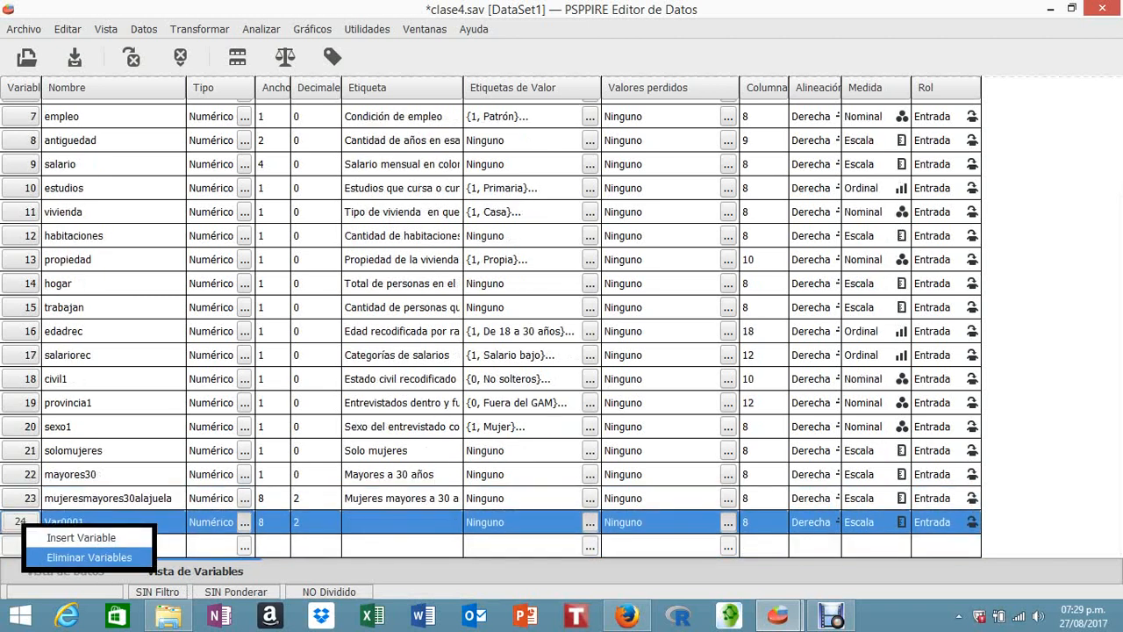
left_click(89, 557)
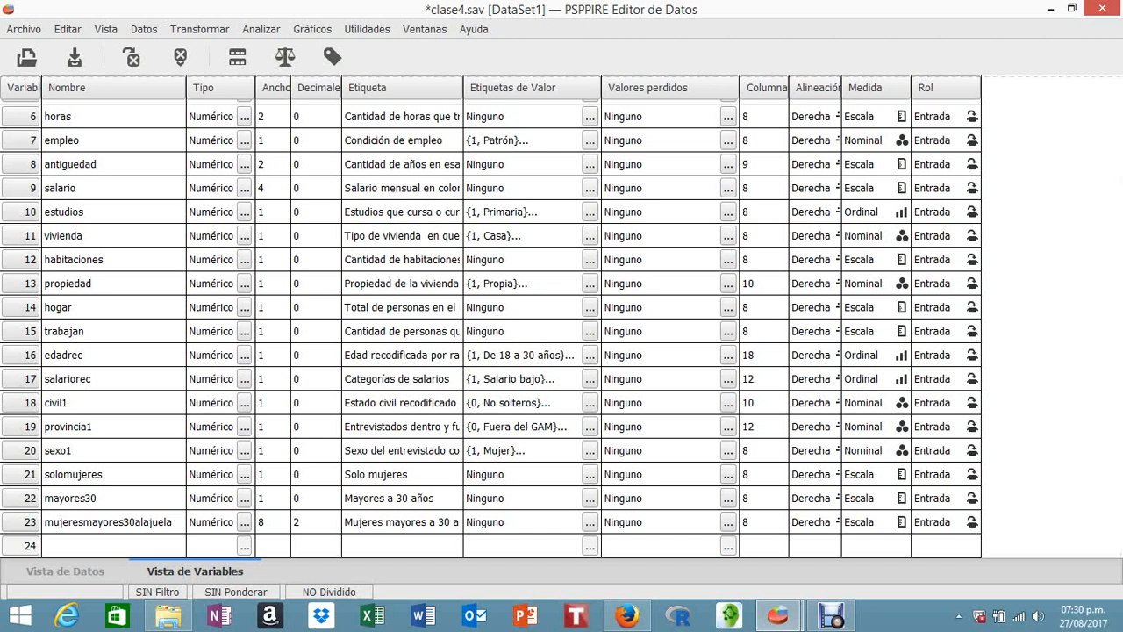
- Reopen the variable computation and remove the condition "& provincia=2" from the expression
left_click(199, 30)
left_click(208, 48)
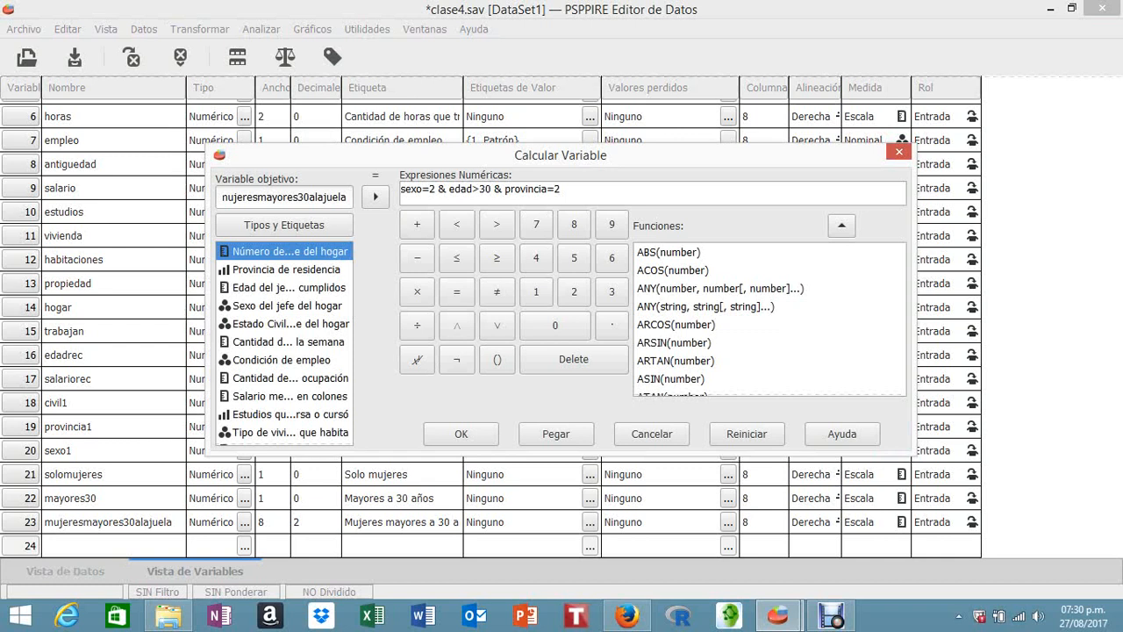
left_click_drag(560, 189, 494, 189)
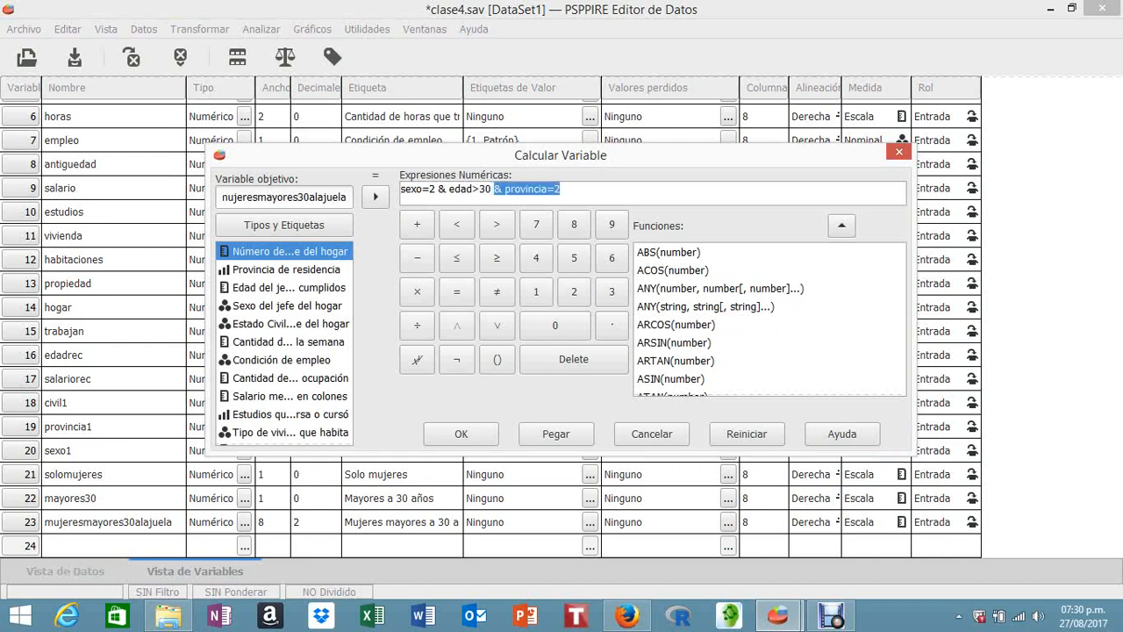
key("BackSpace")
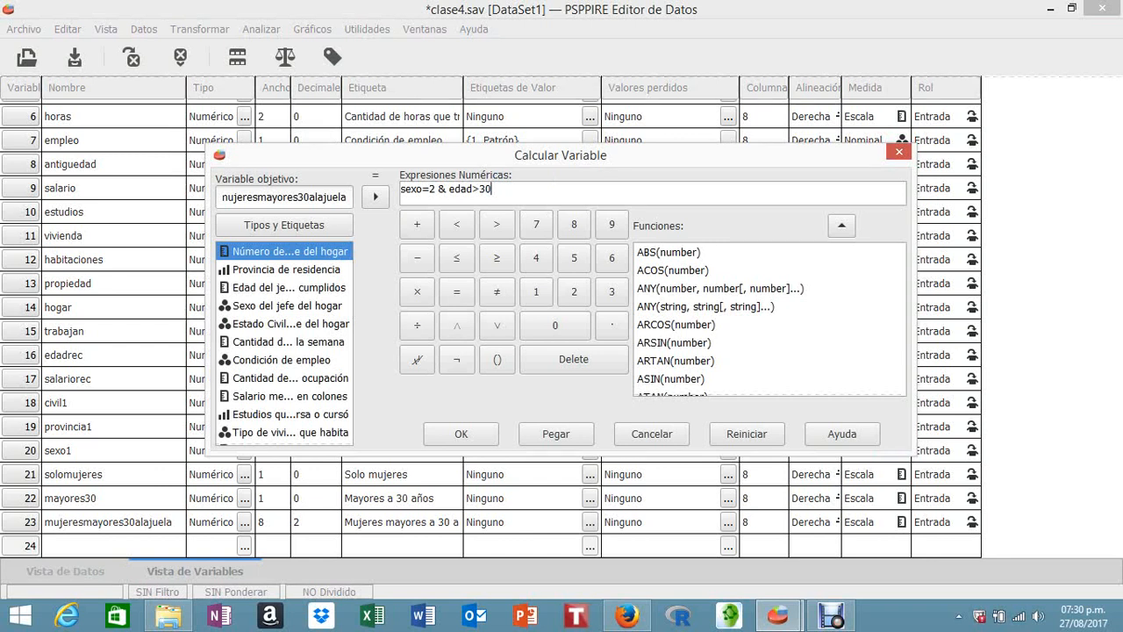
- Shorten the target variable name to mujeresmayores30 and run the computation with sexo=2 & edad>30
left_click(284, 197)
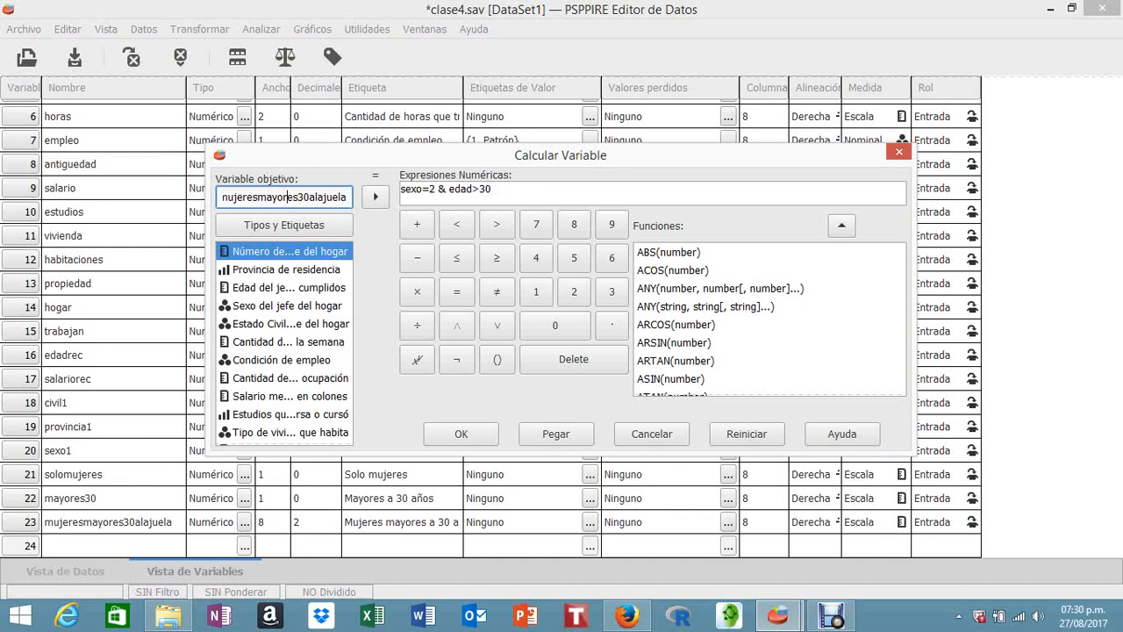
left_click_drag(238, 196, 219, 196)
left_click(276, 196)
left_click_drag(313, 196, 349, 196)
key("BackSpace")
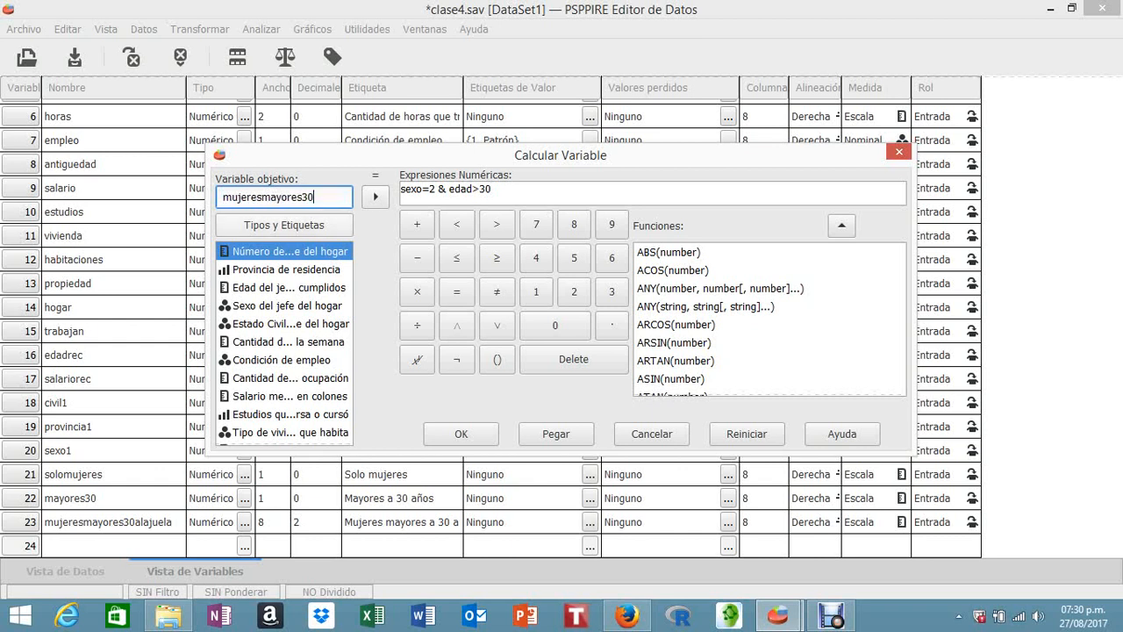
left_click(493, 189)
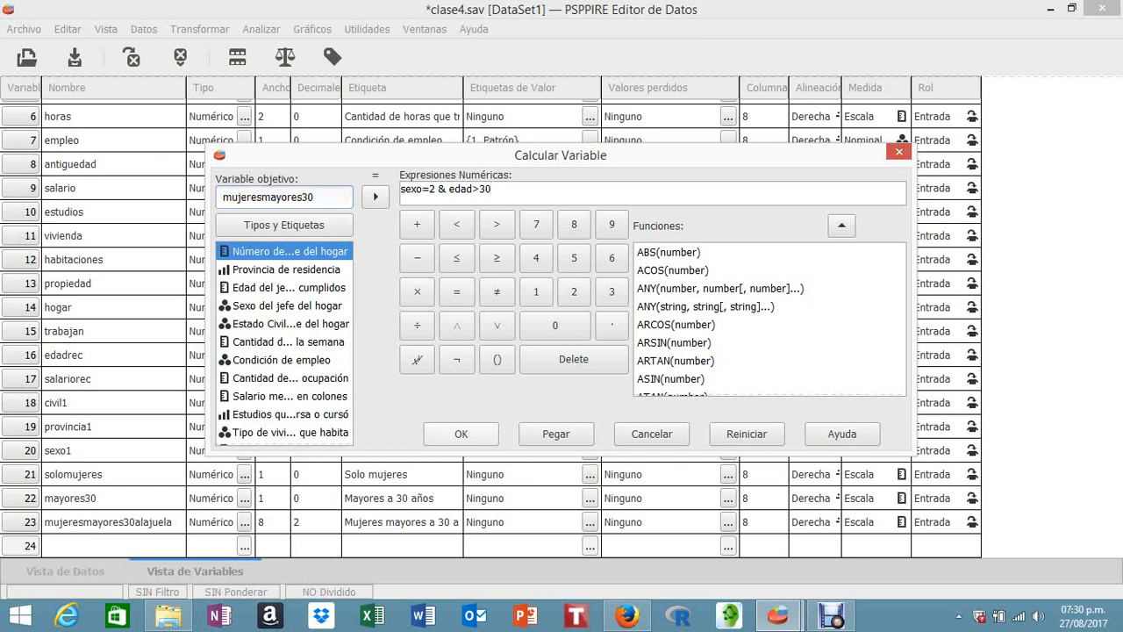
key("Return")
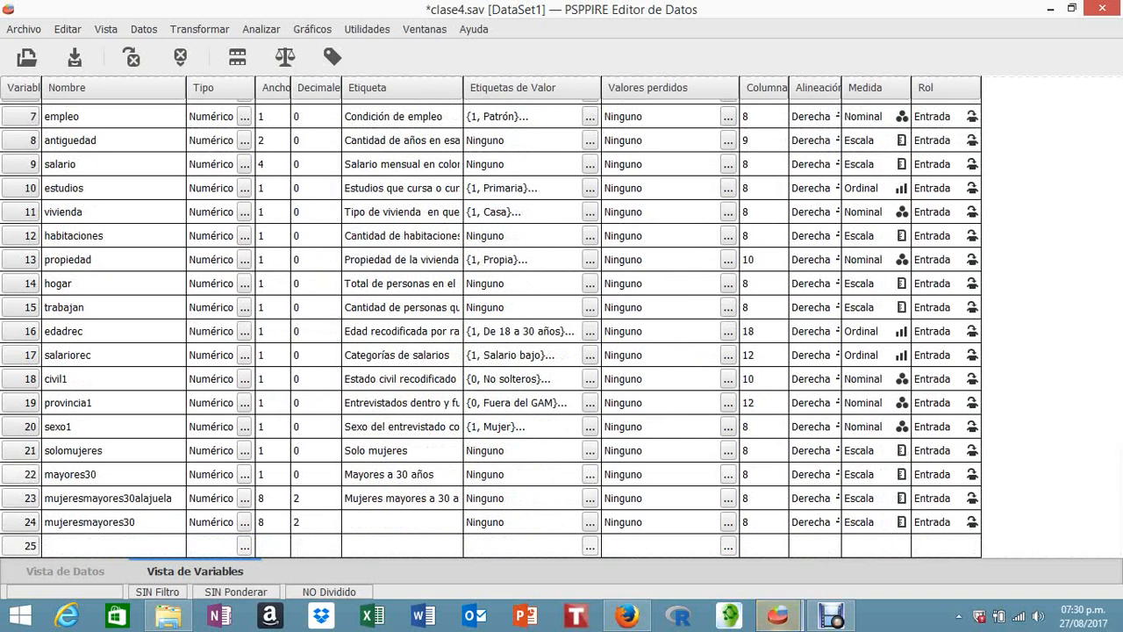
- Label the variable mujeresmayores30 in row 24 as "Mujeres mayores a 30 años"
left_click(402, 522)
left_click(402, 522)
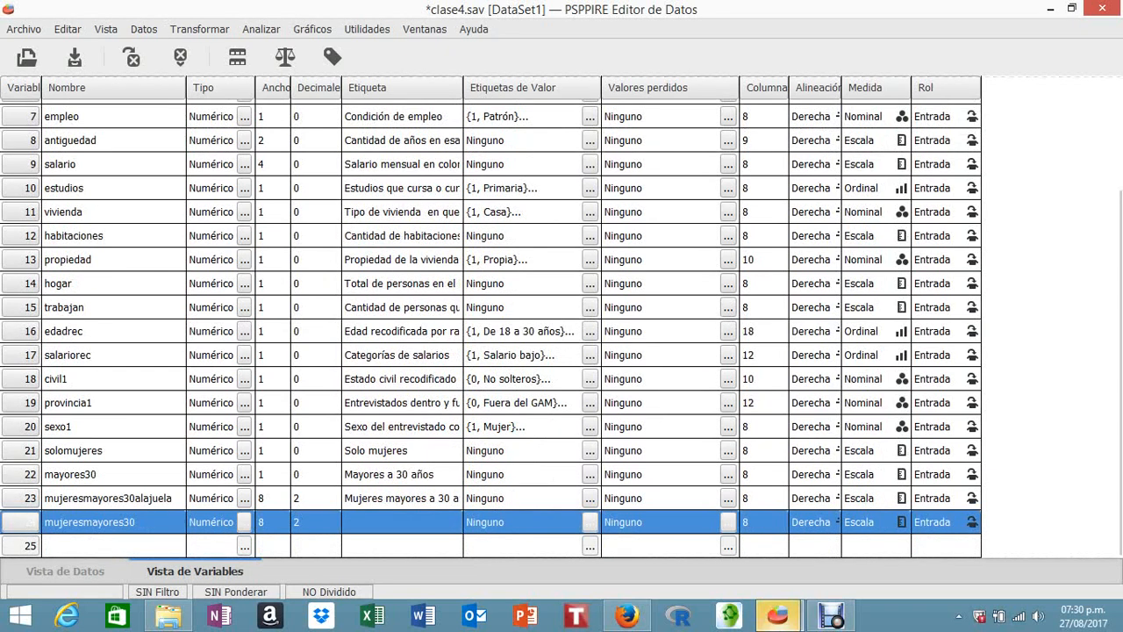
left_click(402, 522)
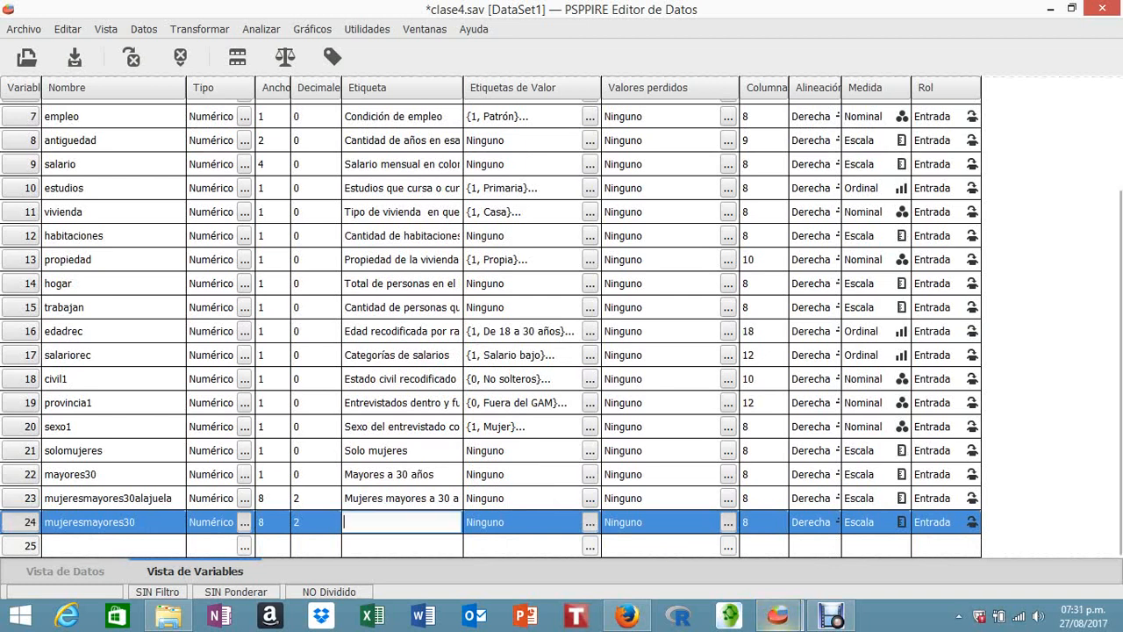
type("Mu")
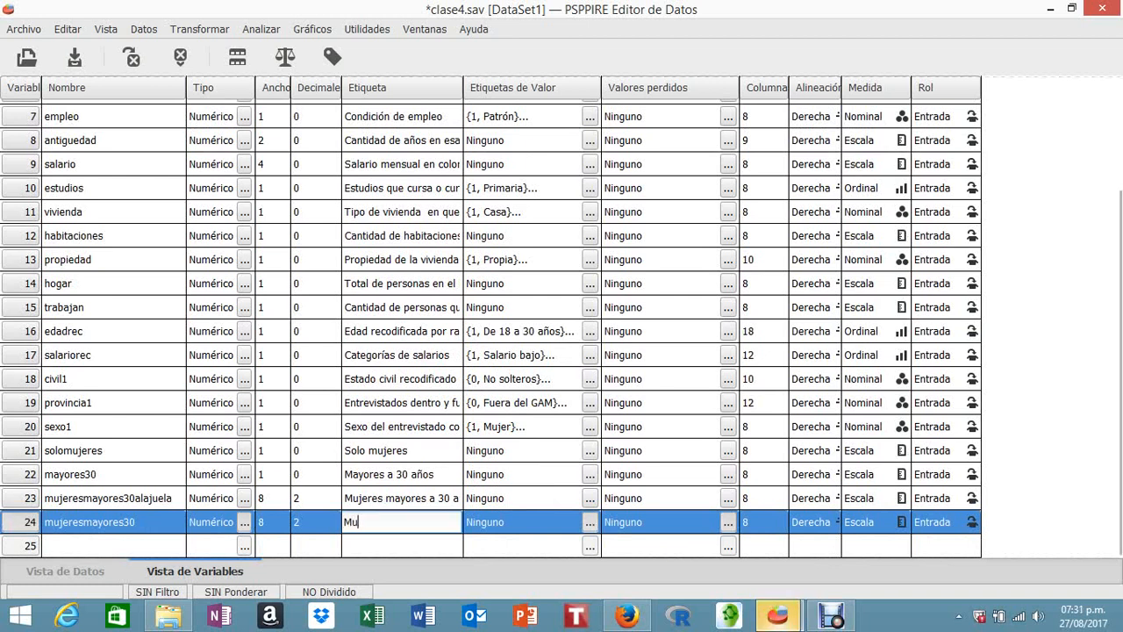
type("jer")
key("BackSpace")
key("BackSpace")
key("BackSpace")
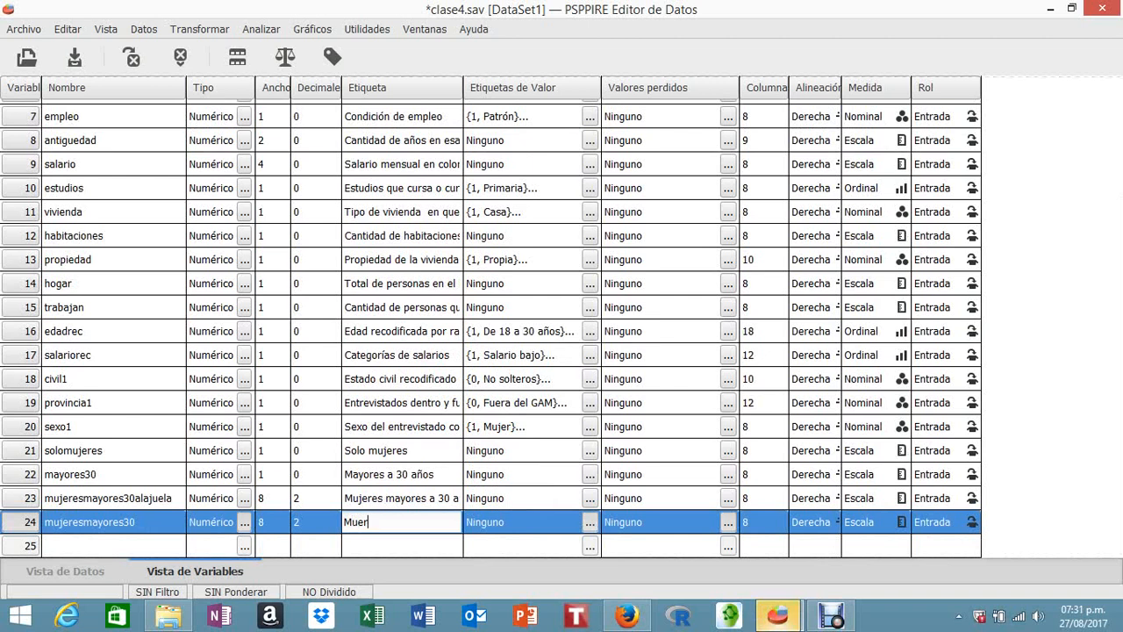
type("jeres")
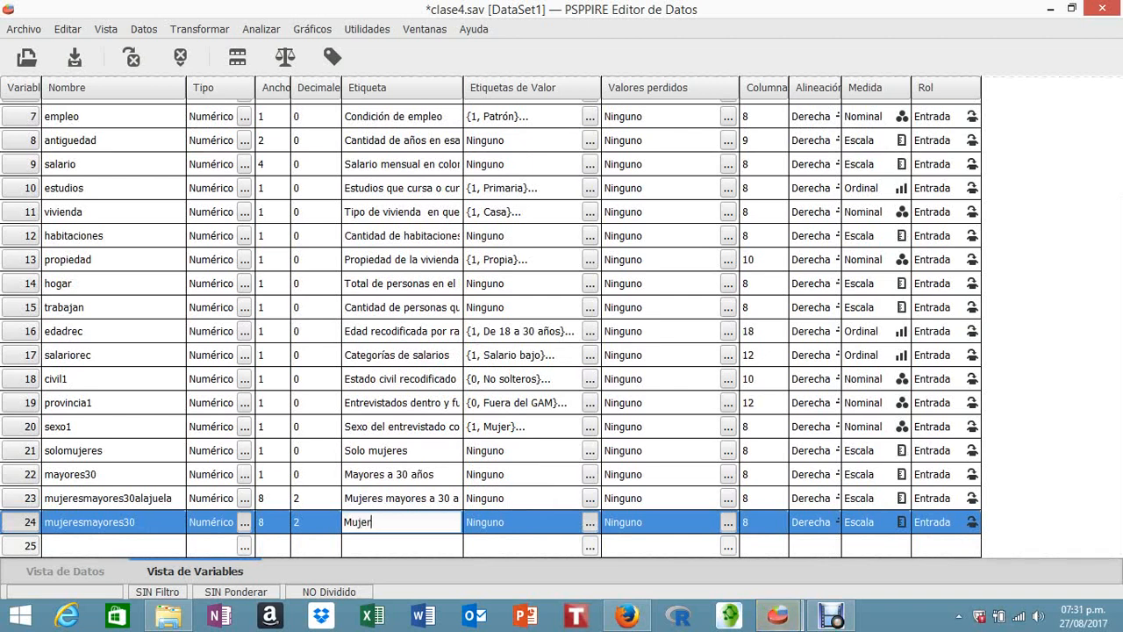
type(" mayores a")
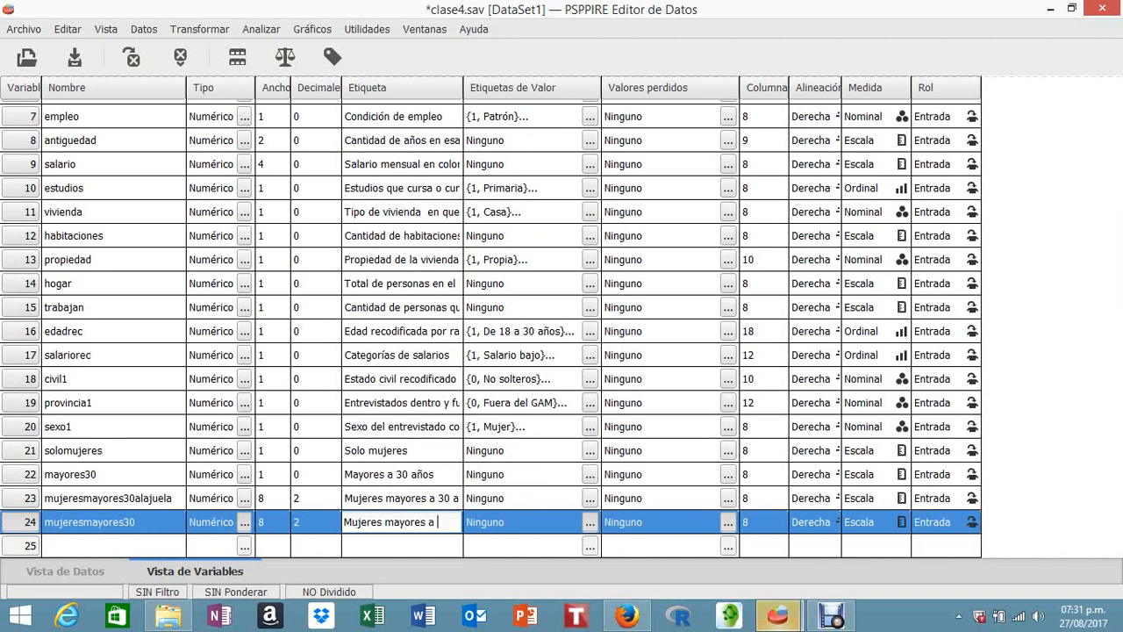
type(" 30 a")
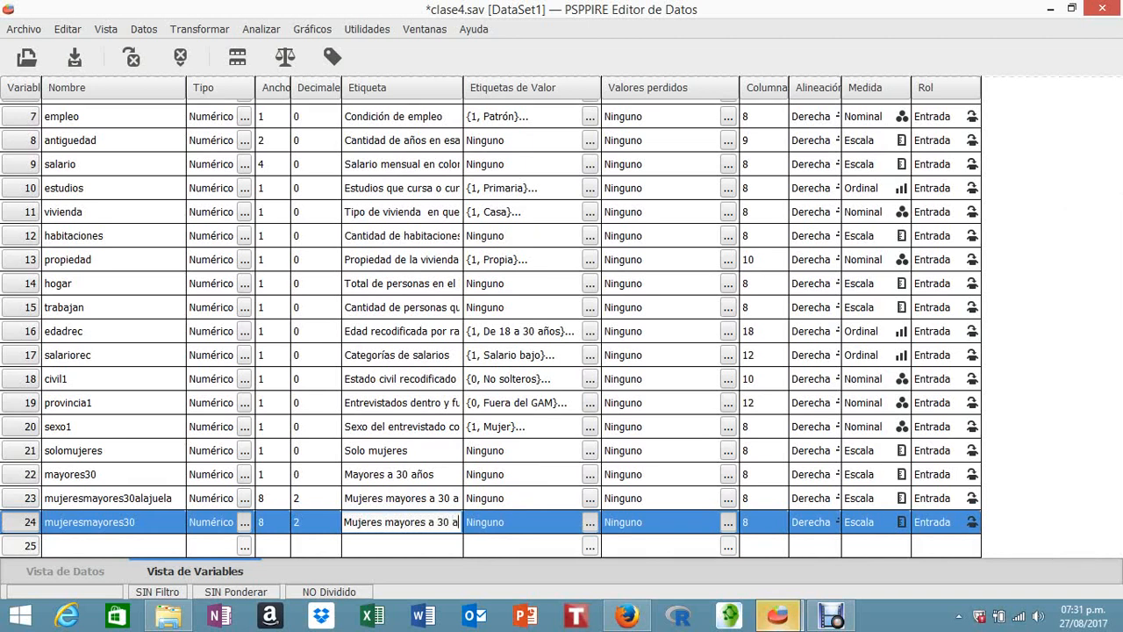
type("ños")
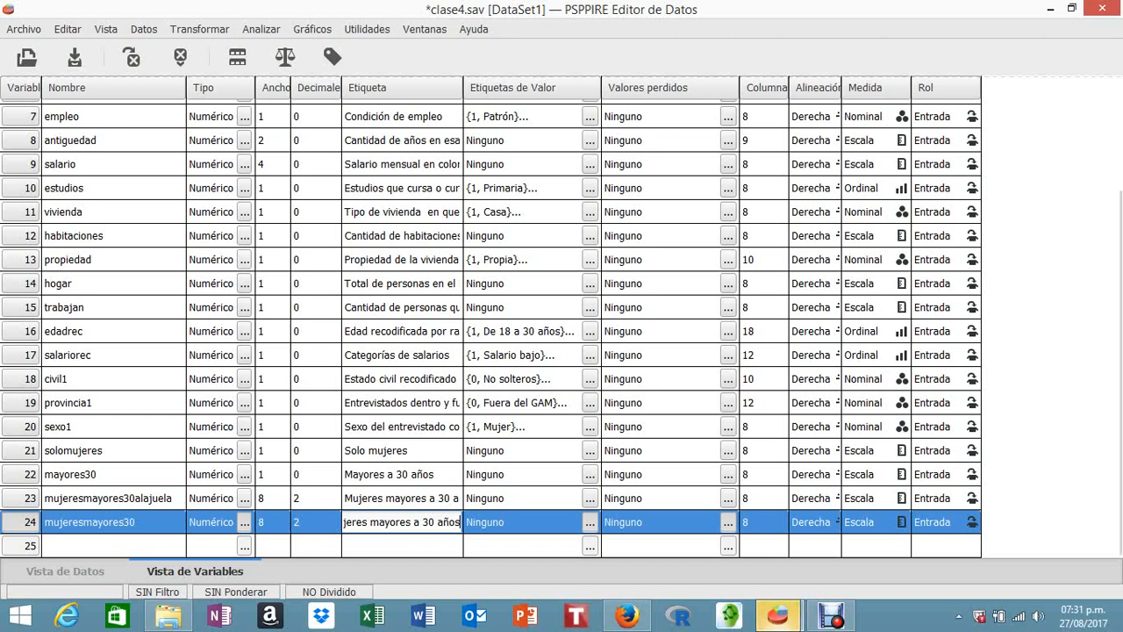
key("Return")
left_click(90, 522)
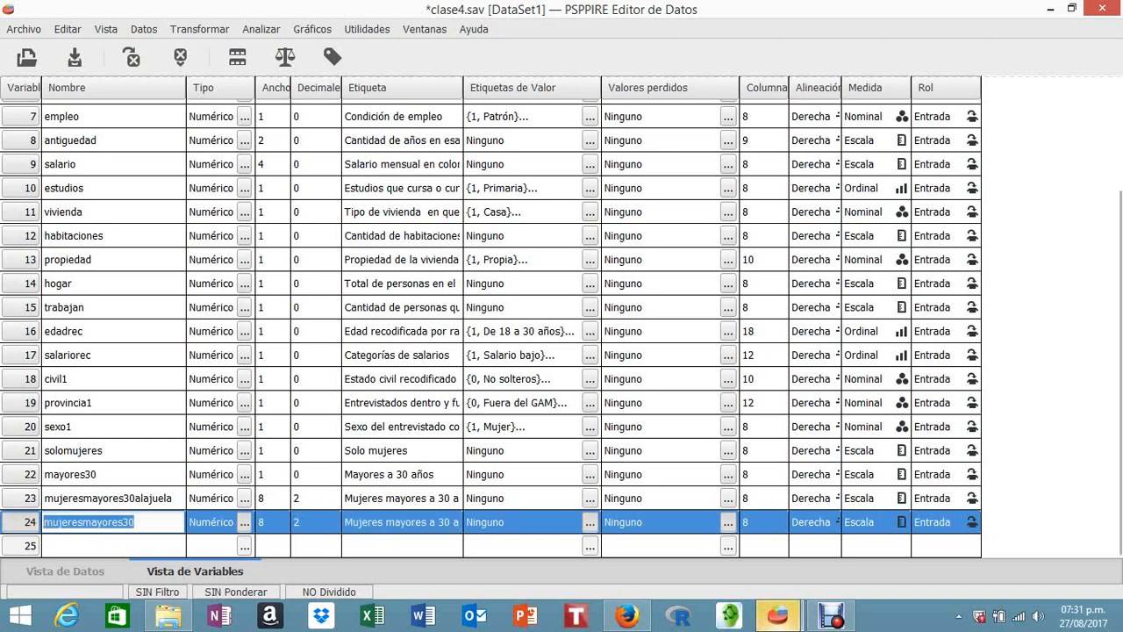
left_click(402, 522)
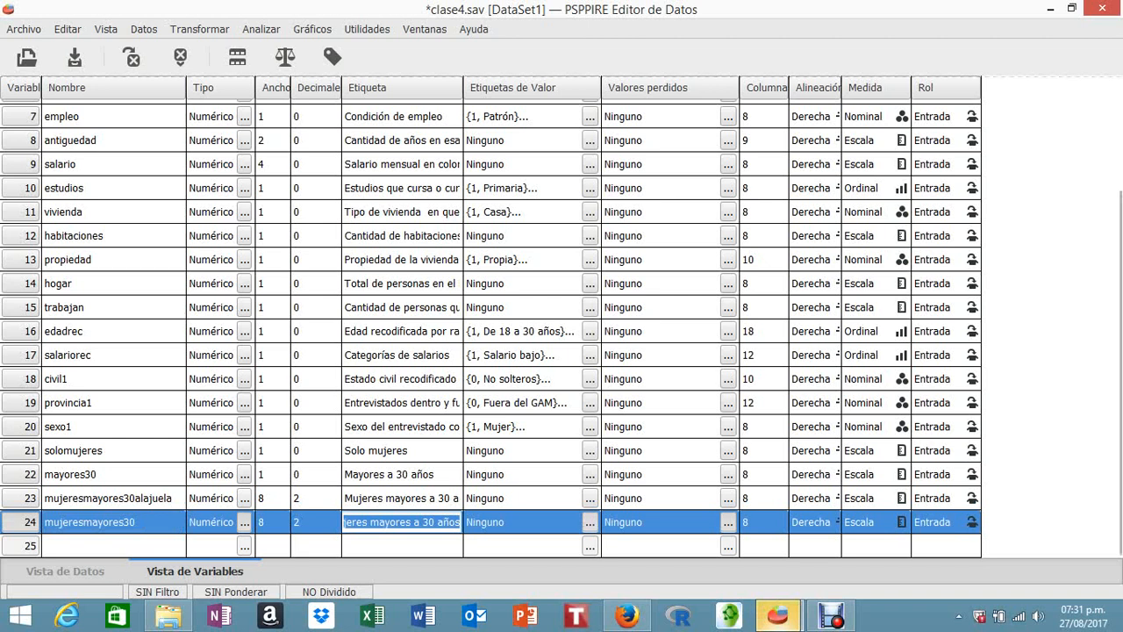
left_click(401, 545)
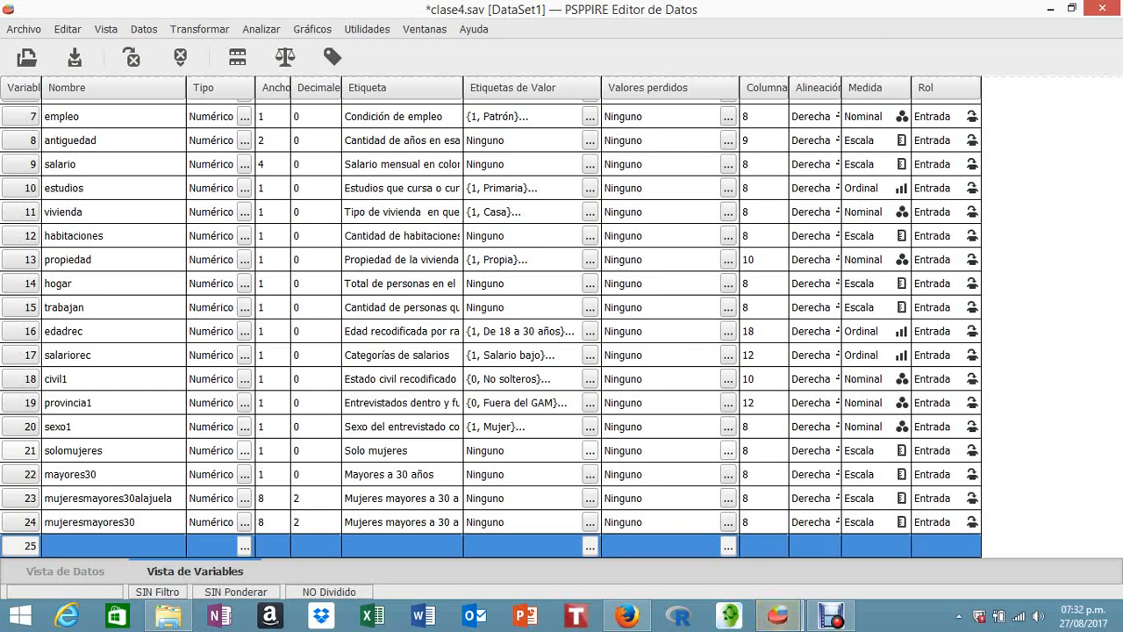
- Examine the value labels defined for the variable provincia1 and close them without changes
left_click(589, 402)
left_click(589, 402)
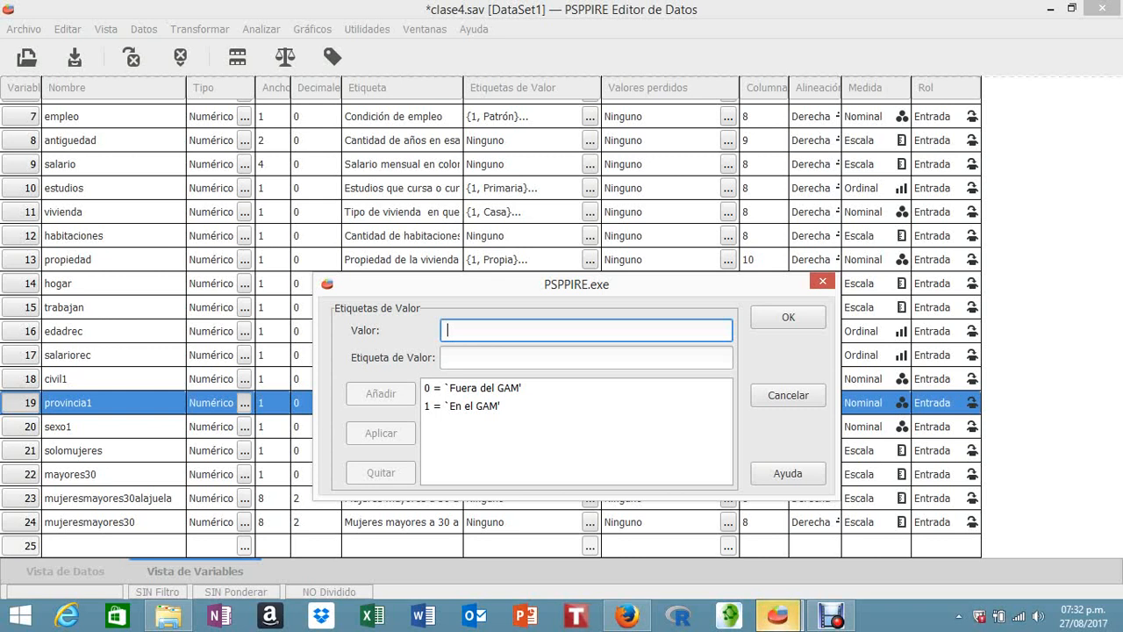
left_click(822, 281)
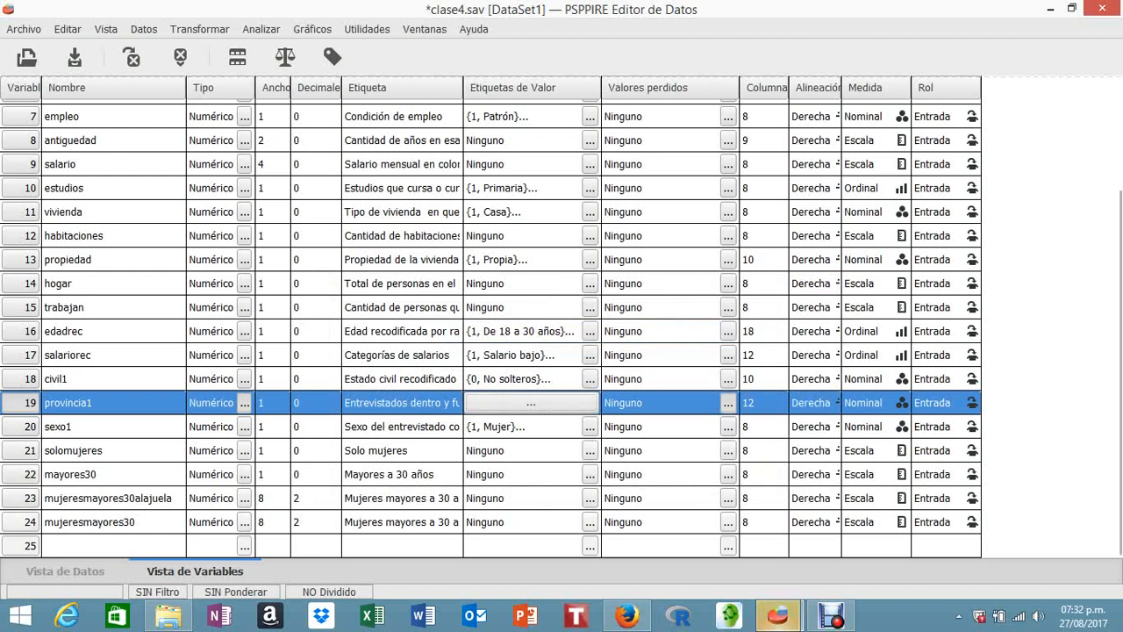
- Filter the cases with mujeresmayores30 as the filter variable, keeping unselected cases as filtered rather than deleted
left_click(114, 522)
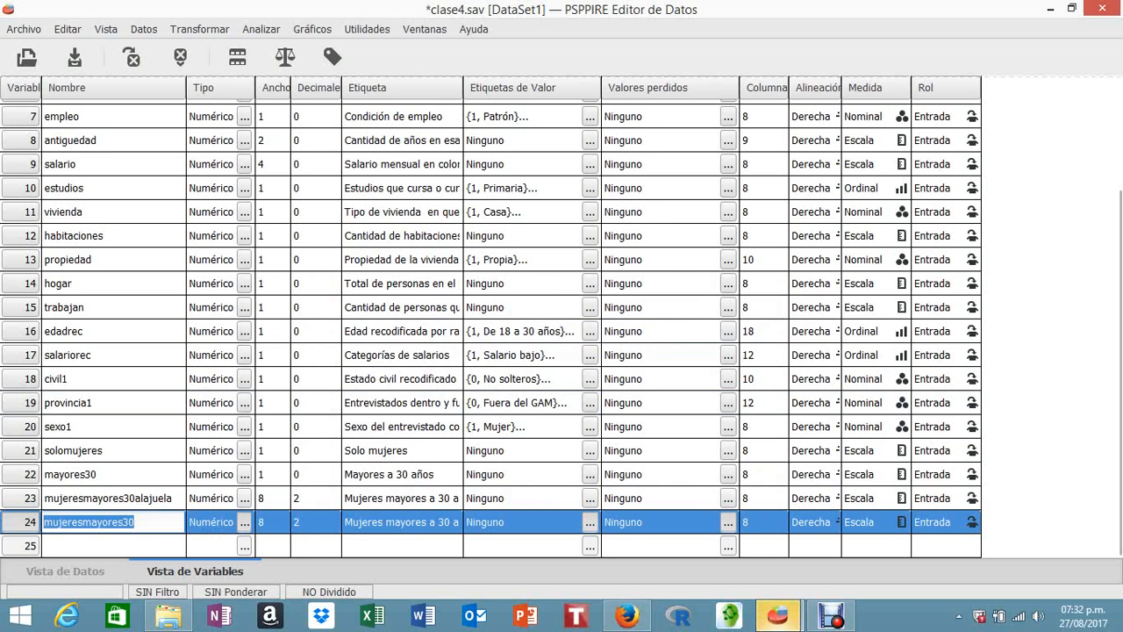
left_click(144, 29)
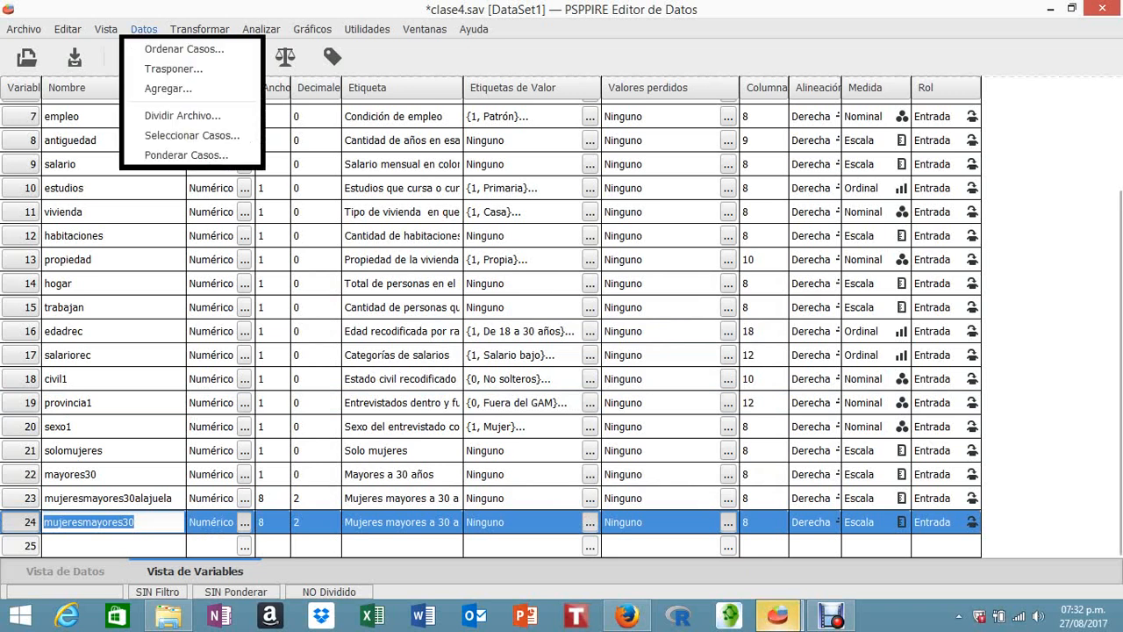
left_click(192, 136)
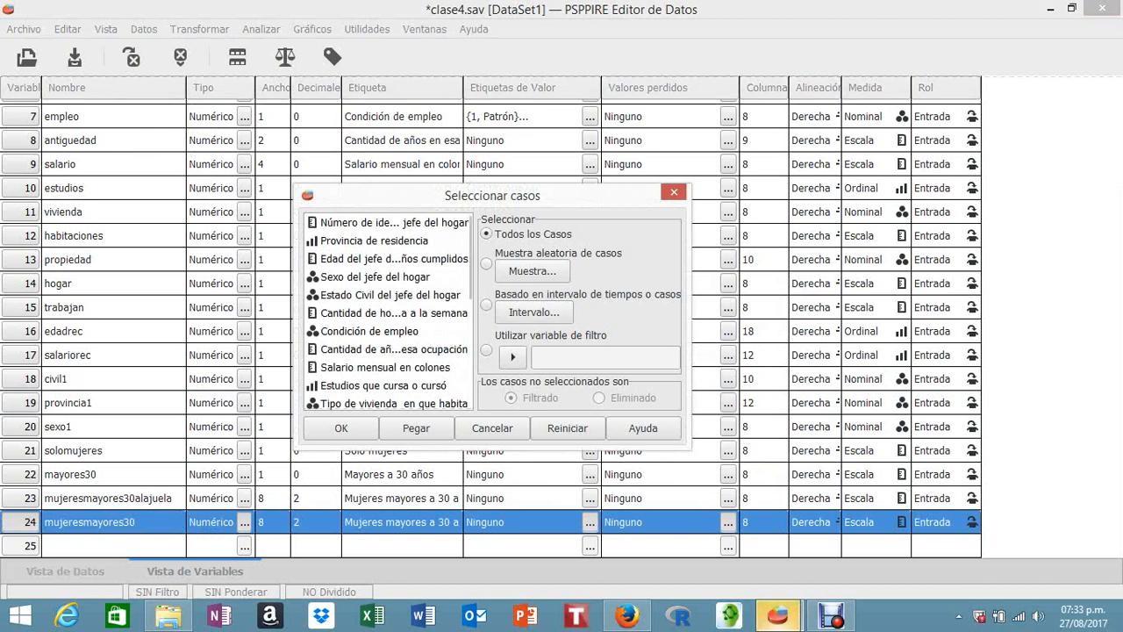
left_click(486, 350)
scroll(388, 312, "down", 7)
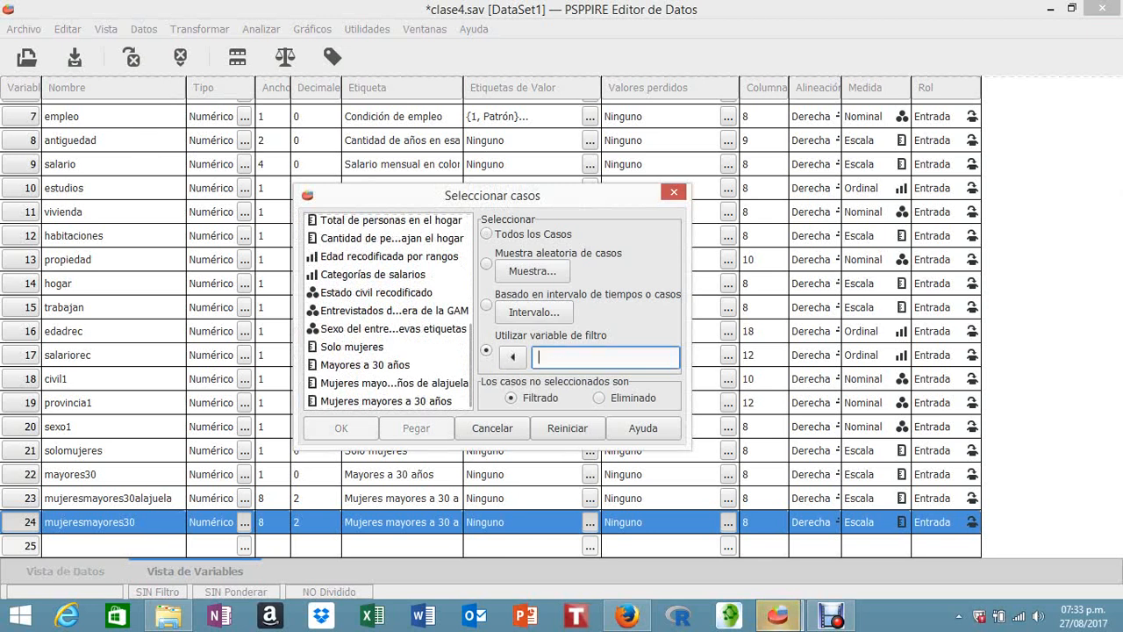
left_click(386, 401)
left_click(513, 357)
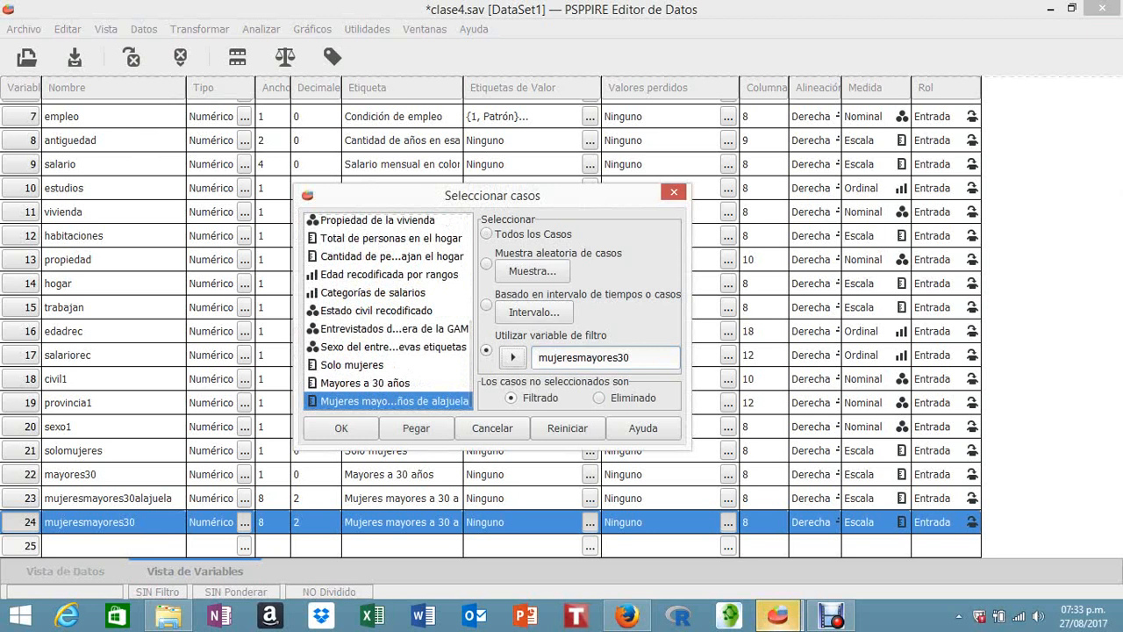
left_click(341, 428)
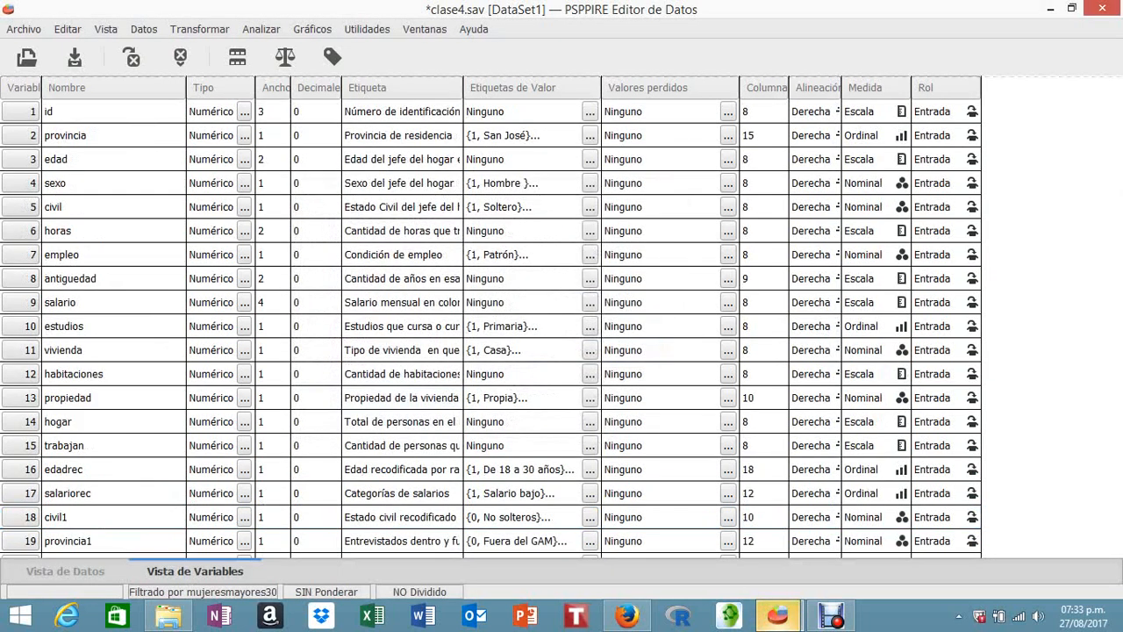
- Switch to the case data and display value labels instead of numeric codes to check the filtered cases
left_click(65, 571)
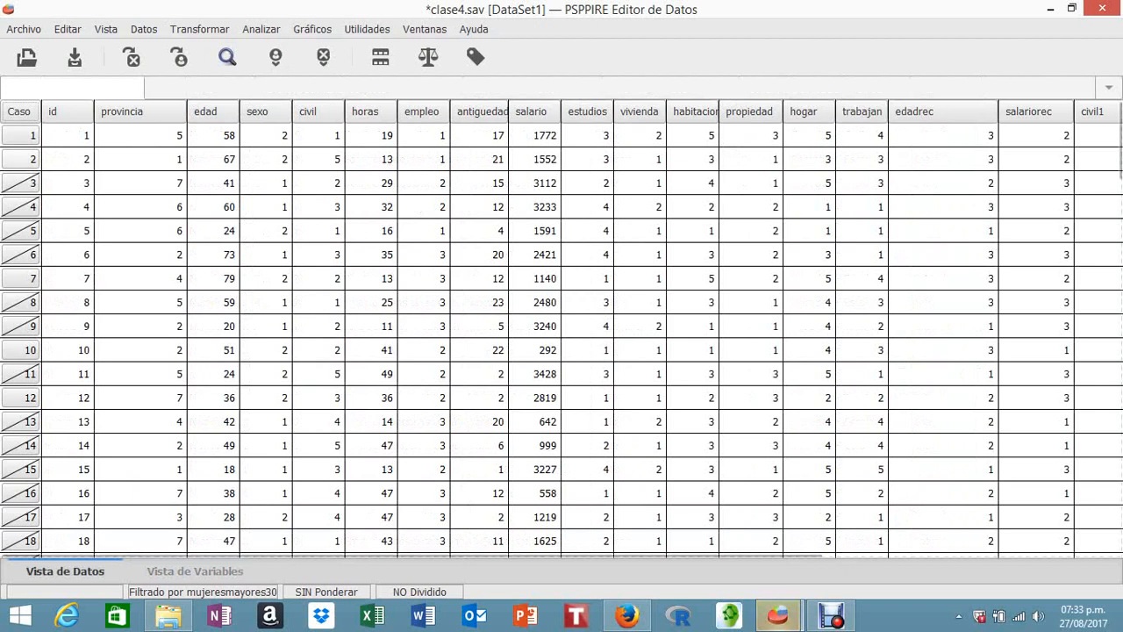
left_click(476, 57)
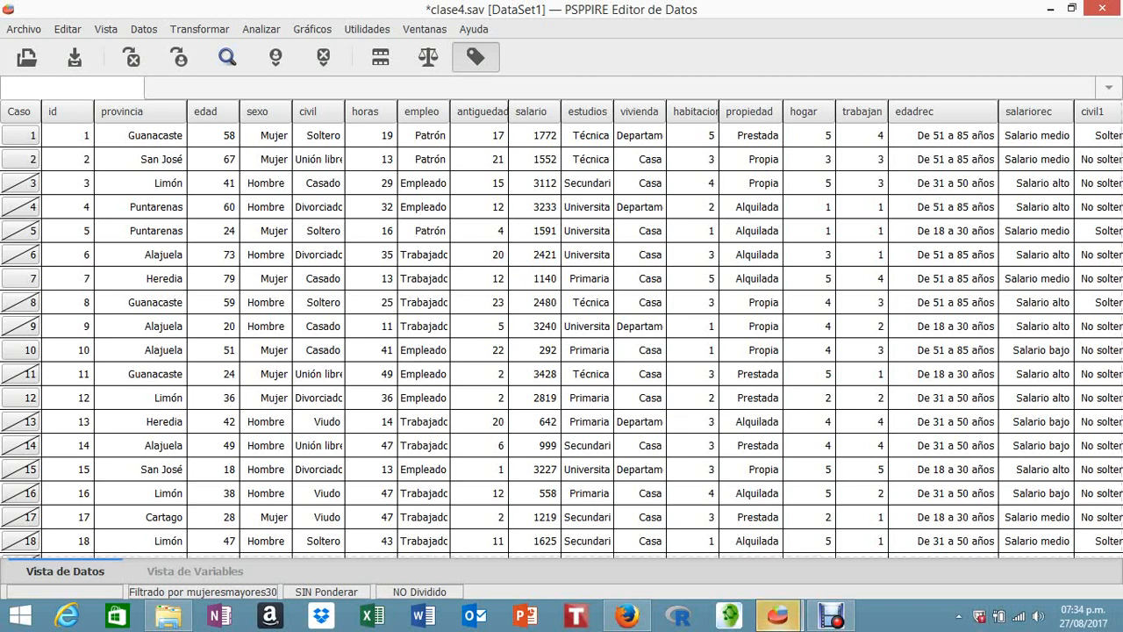
scroll(562, 333, "down", 3)
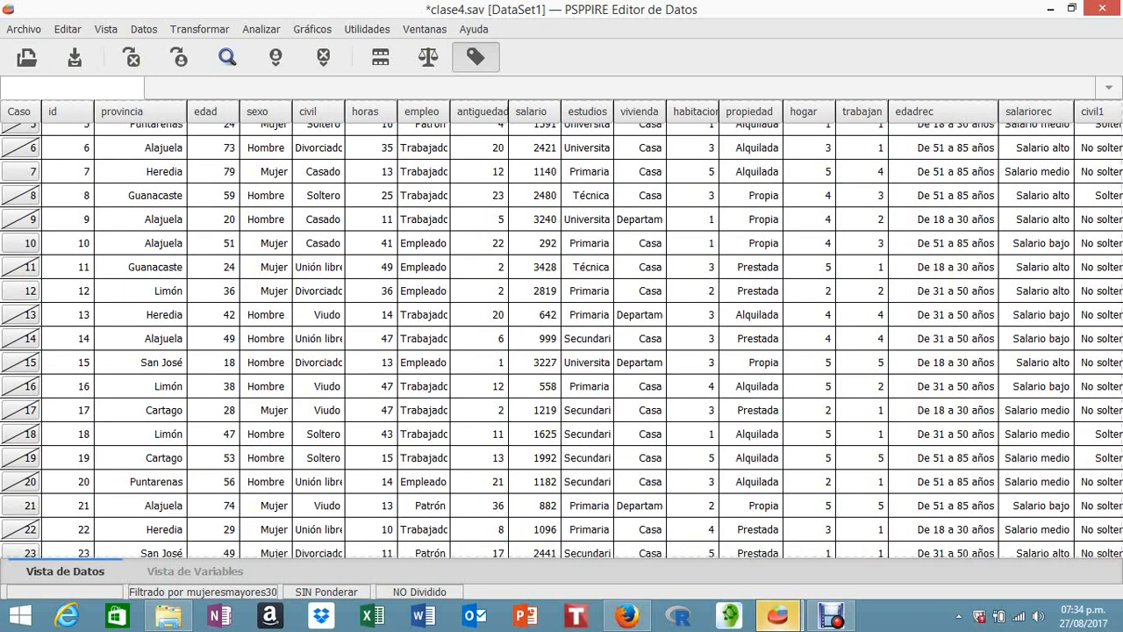
- Save the dataset under the new name angel4 on the desktop as a system file
left_click(23, 29)
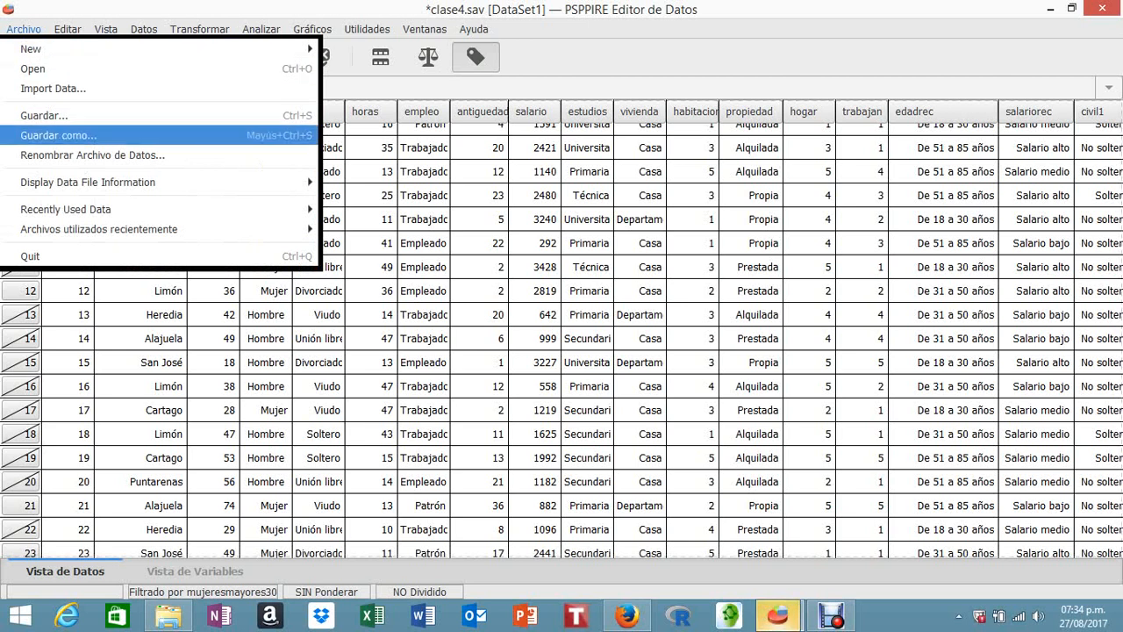
left_click(58, 135)
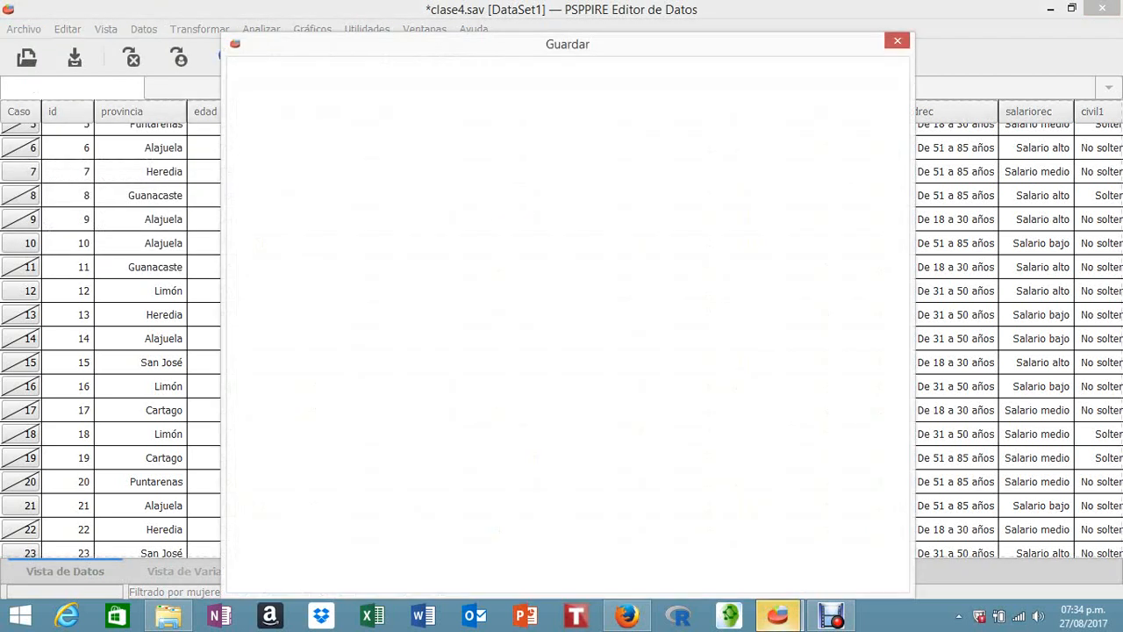
type("angel")
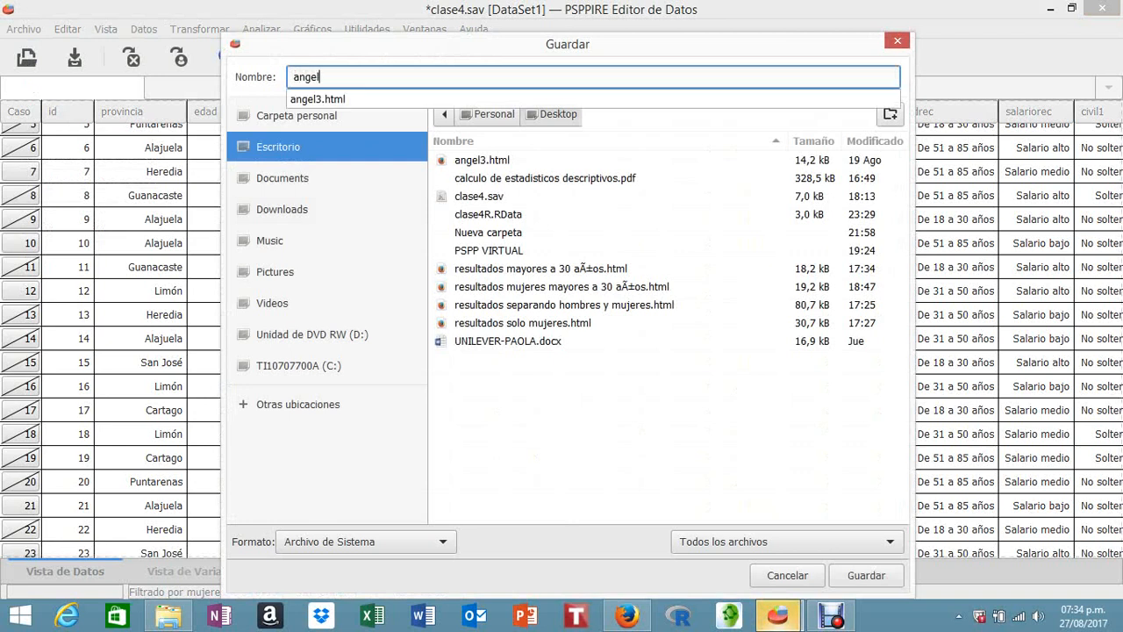
type("4")
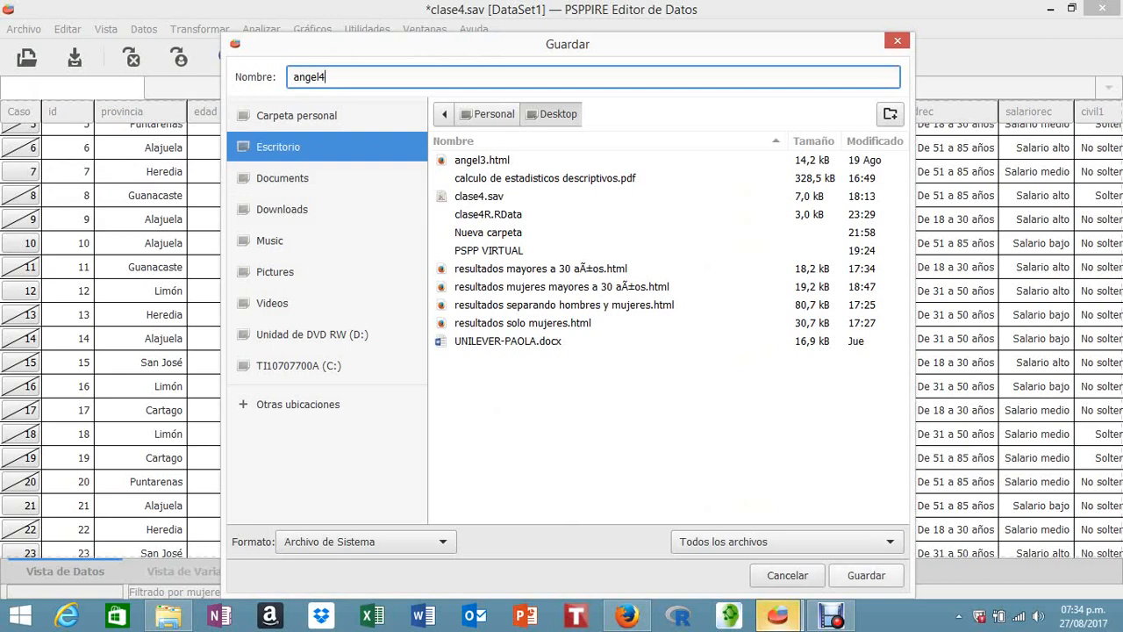
left_click(866, 575)
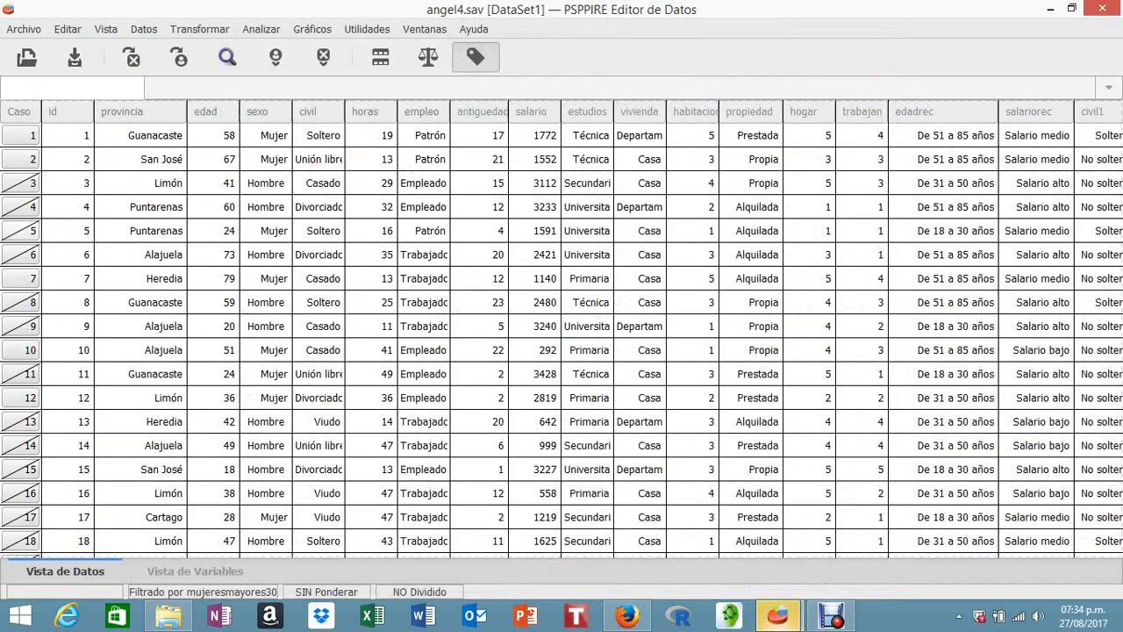
- Set up a frequencies analysis of the filtered cases with the variables civil, empleo and estudios
scroll(561, 339, "down", 5)
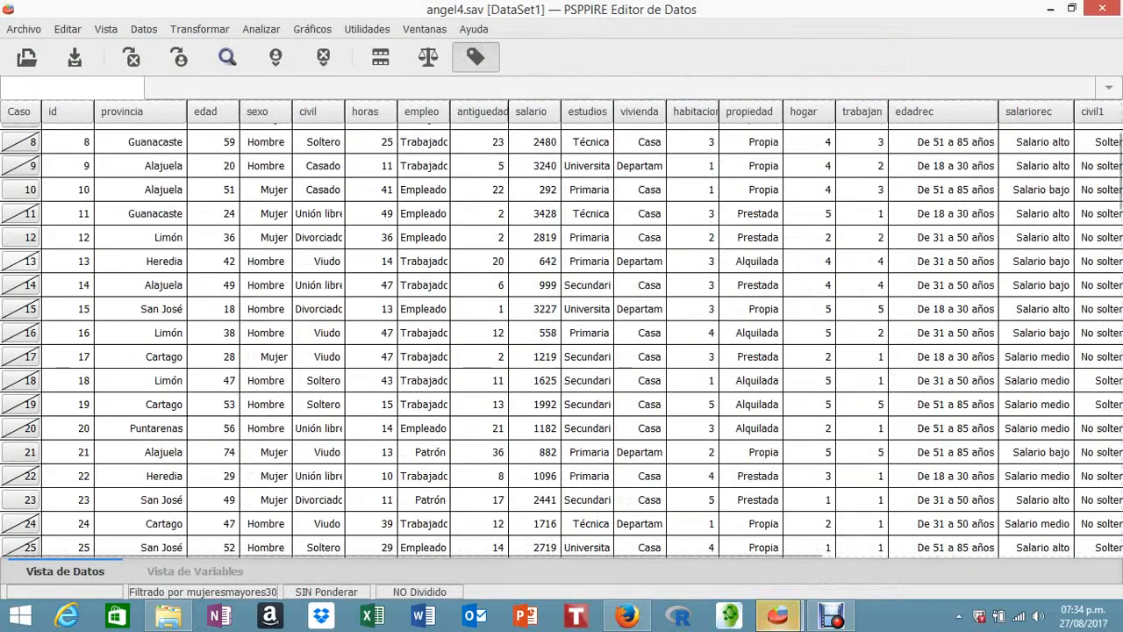
scroll(562, 339, "down", 1)
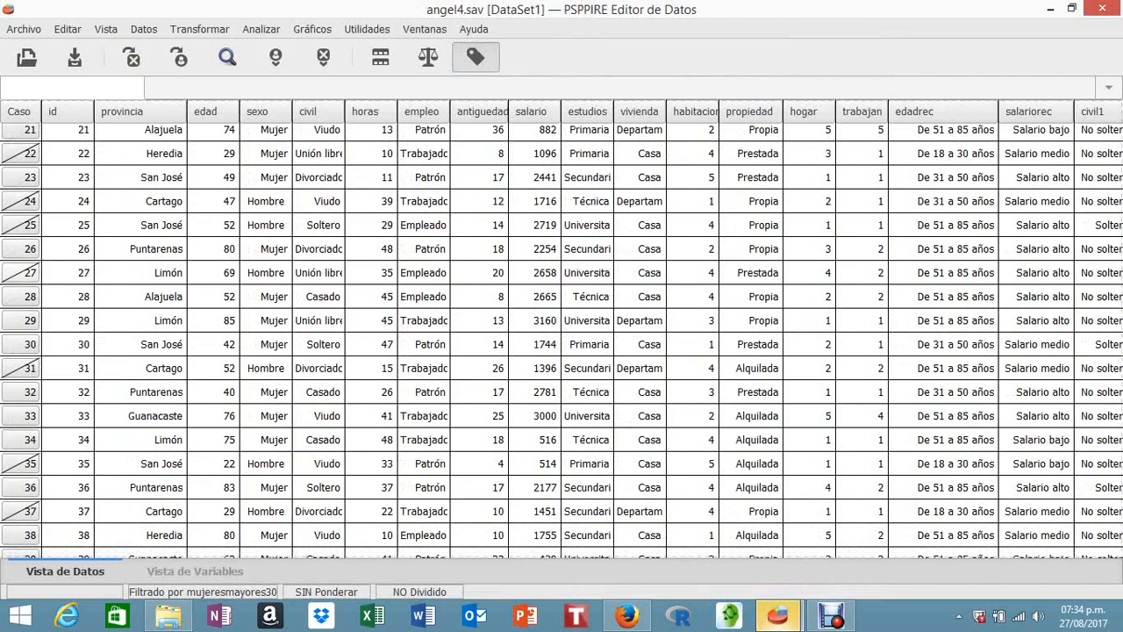
scroll(561, 339, "up", 2)
scroll(561, 340, "up", 4)
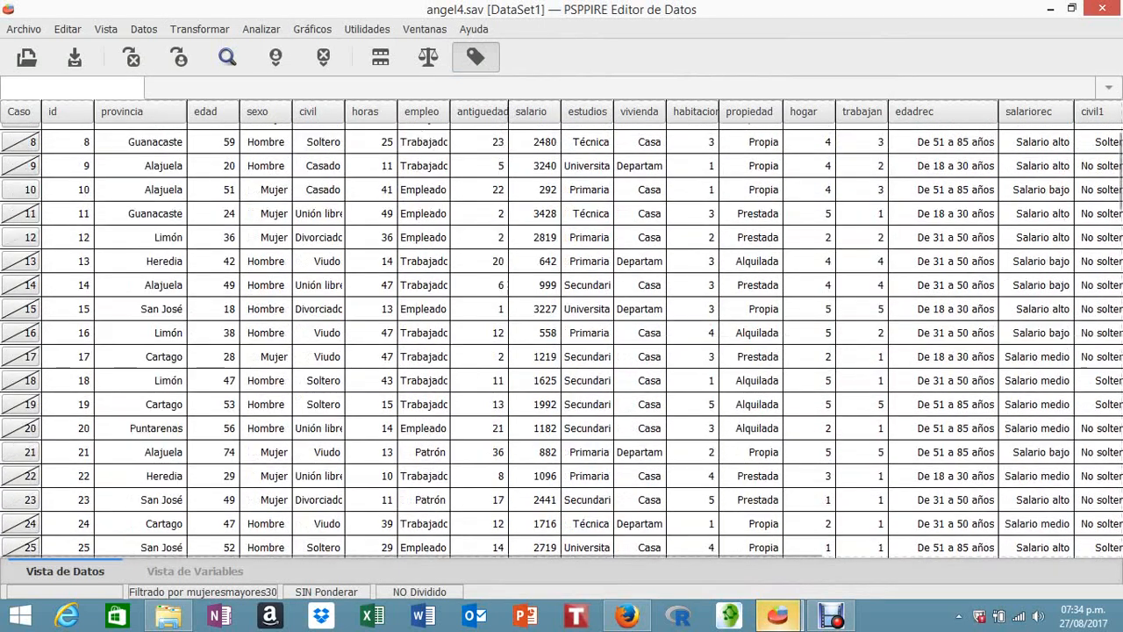
left_click(261, 29)
mouse_move(307, 49)
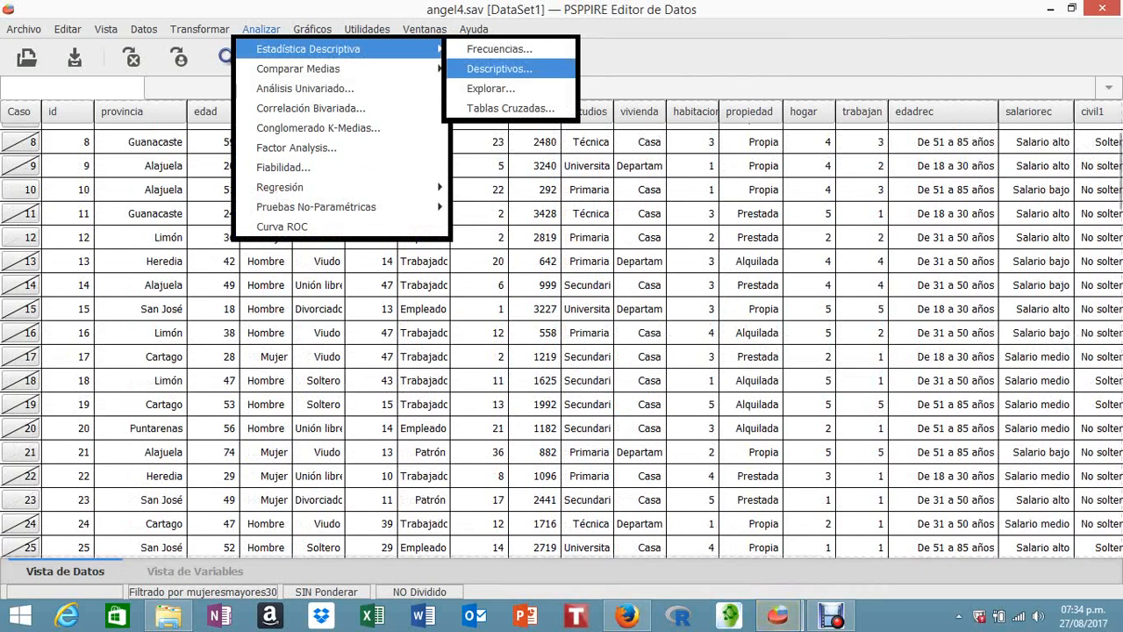
left_click(499, 50)
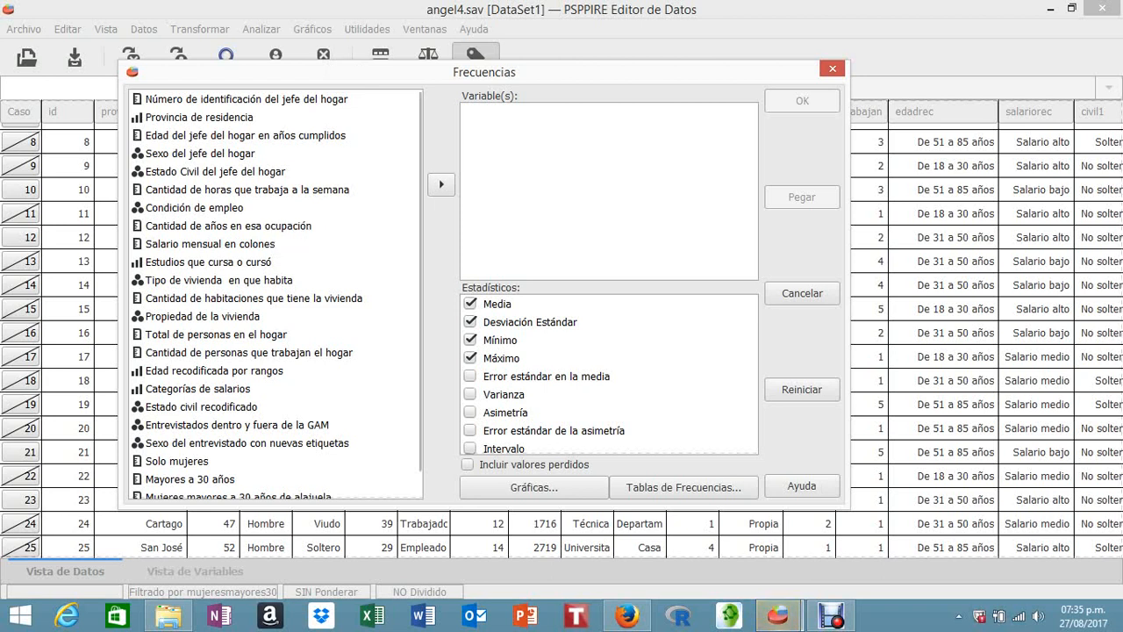
left_click(219, 172)
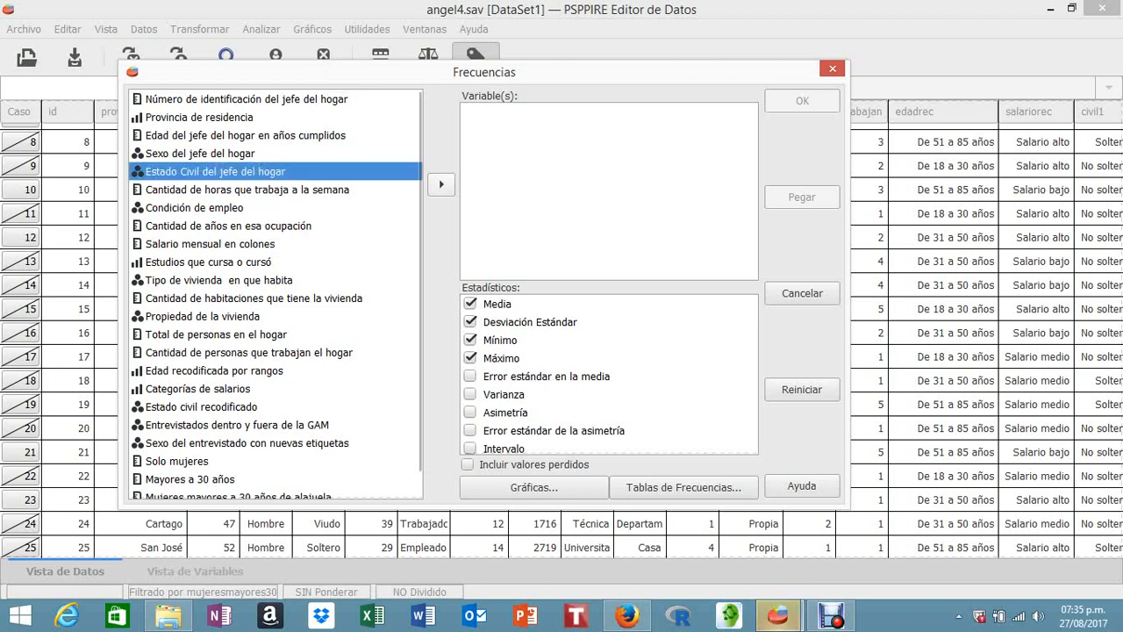
left_click(441, 185)
left_click(228, 189)
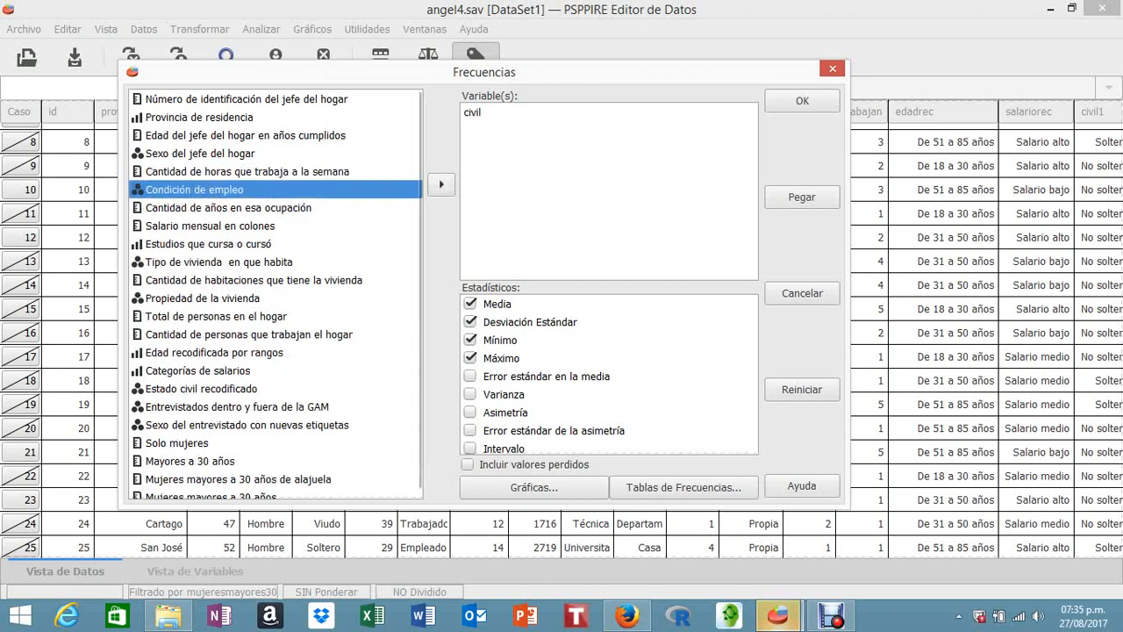
left_click(441, 184)
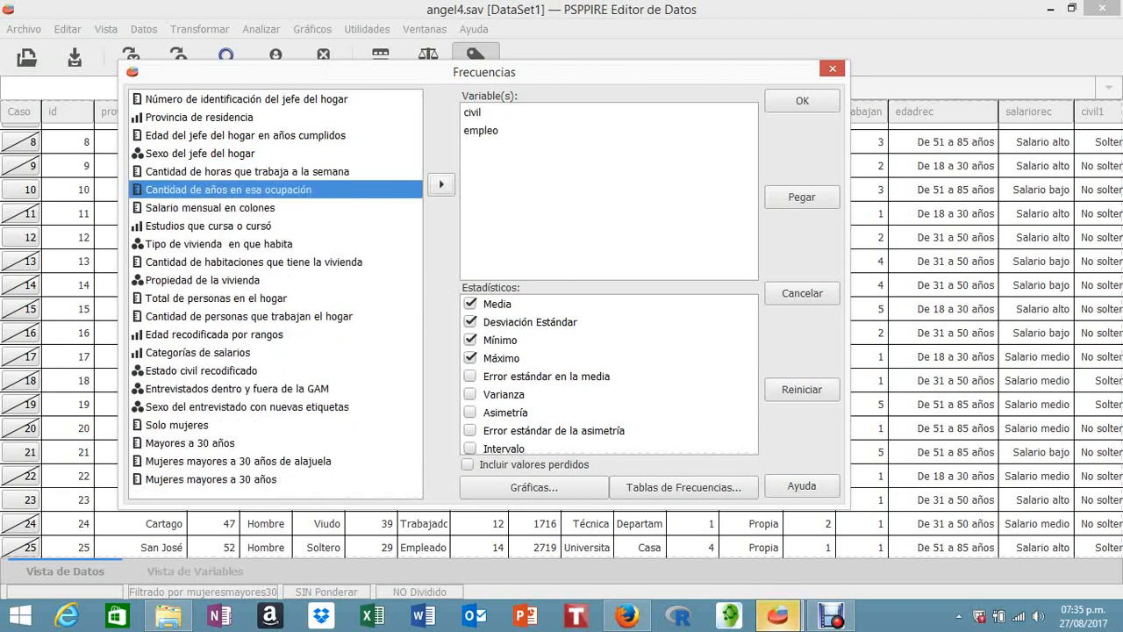
left_click(208, 225)
left_click(441, 185)
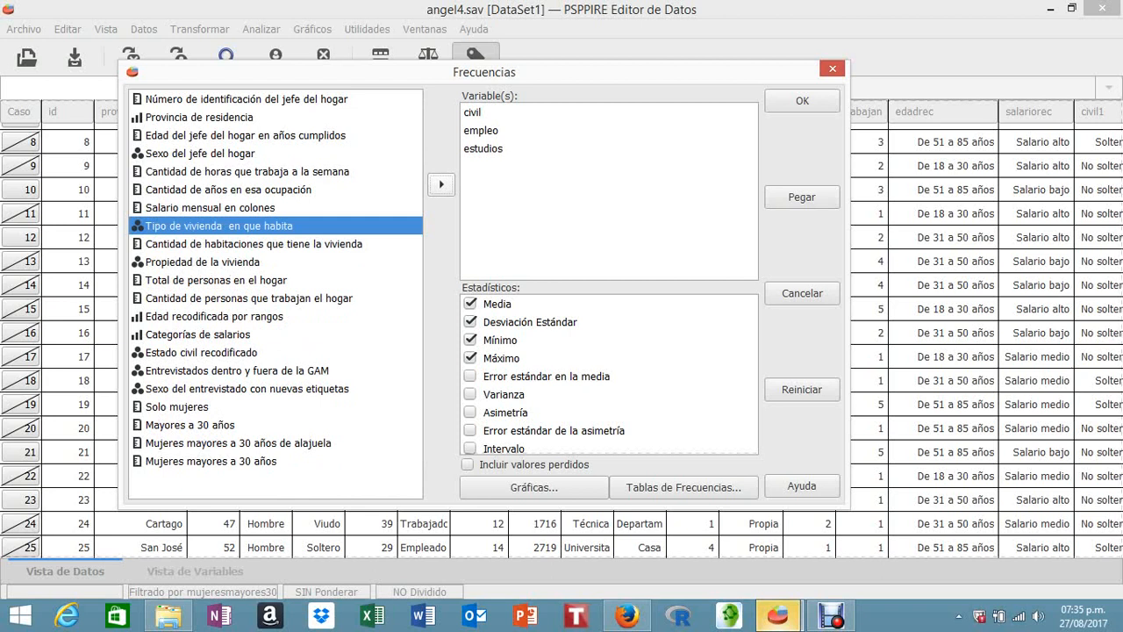
- Exclude mean, standard deviation, minimum and maximum, run the frequencies and review the resulting tables
left_click(470, 303)
left_click(470, 322)
left_click(471, 339)
left_click(470, 358)
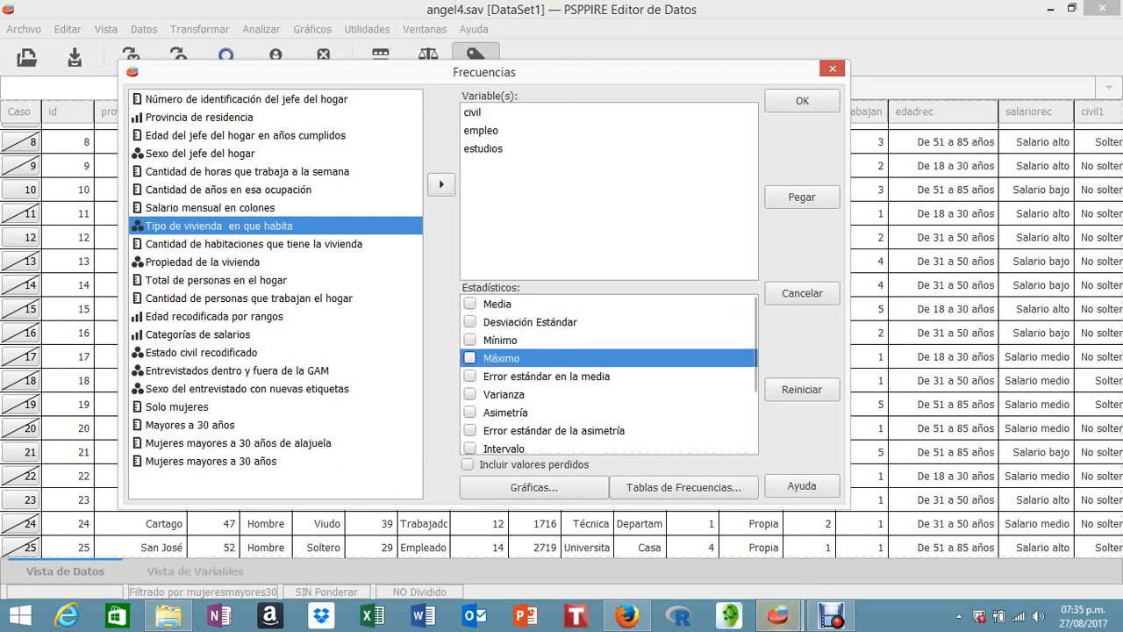
left_click(802, 101)
left_click(777, 616)
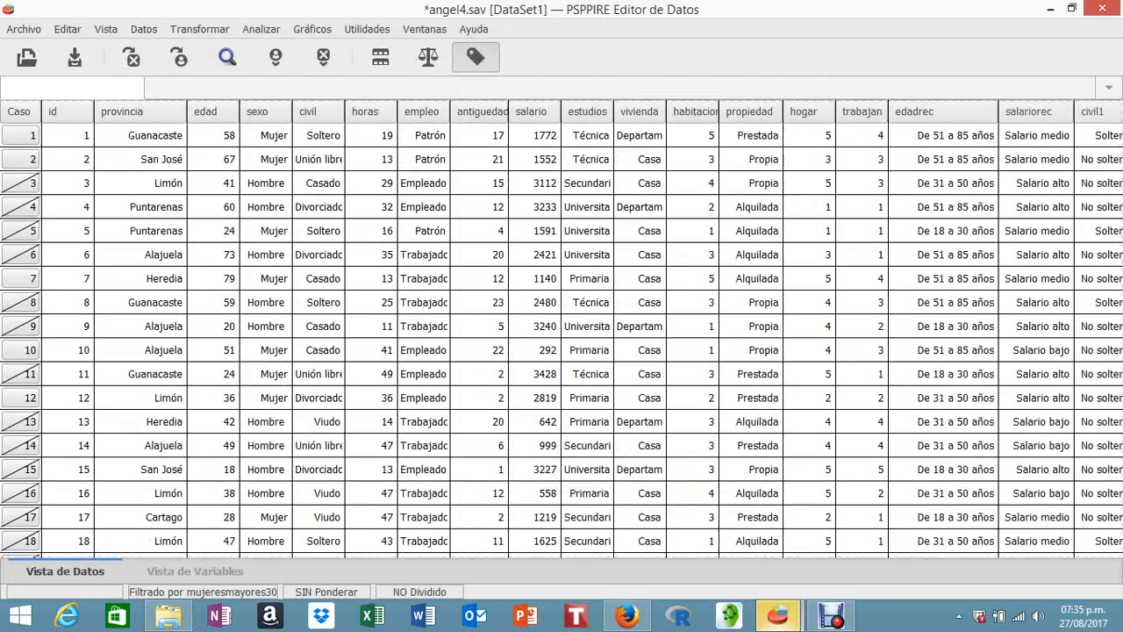
left_click(868, 533)
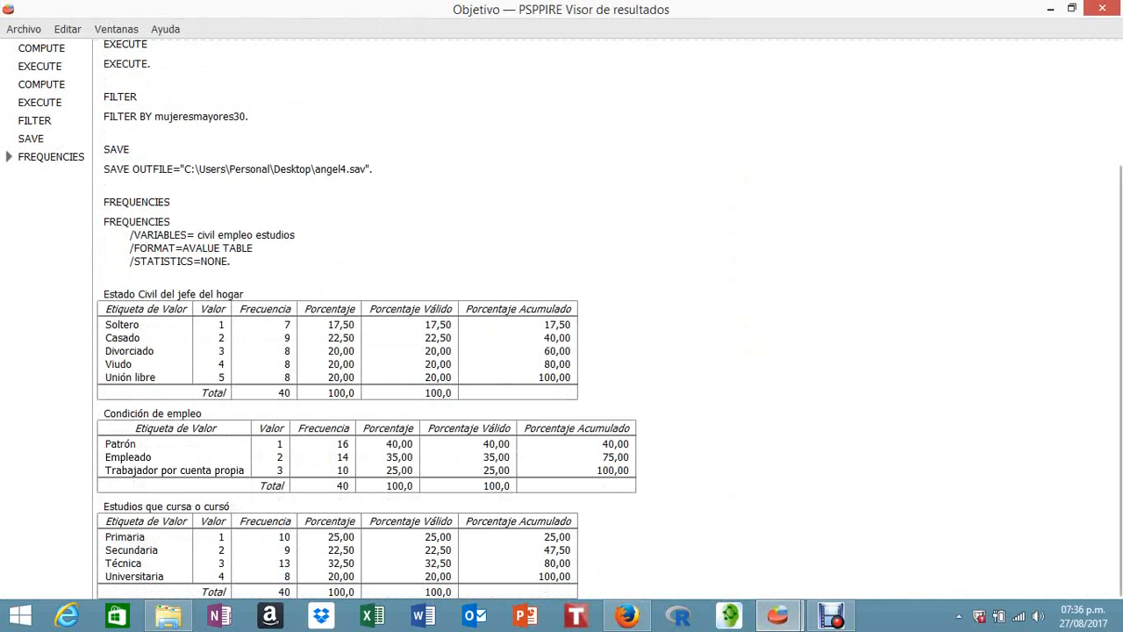
left_click(1050, 9)
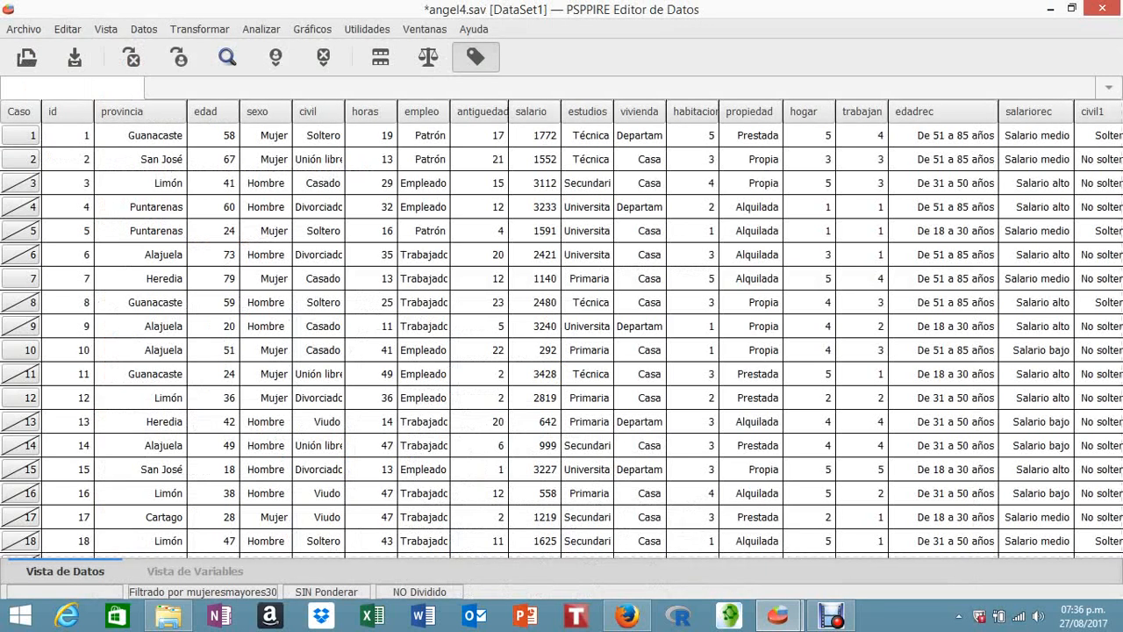
- Run descriptives with the default statistics for horas, antiguedad and salario, and review them in the results viewer
left_click(260, 29)
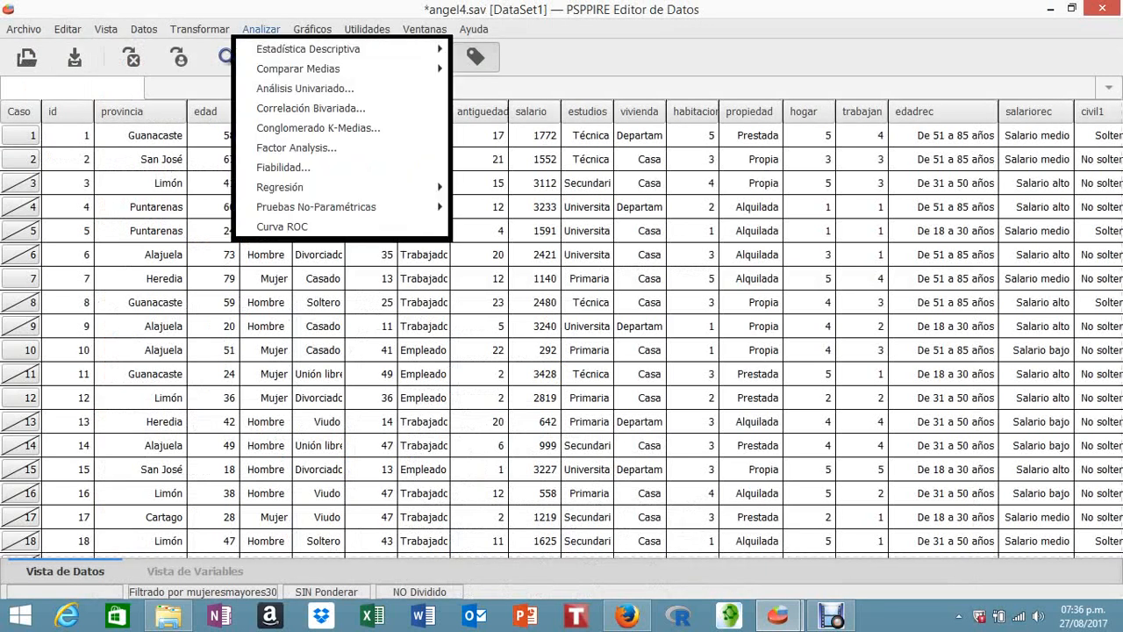
mouse_move(307, 48)
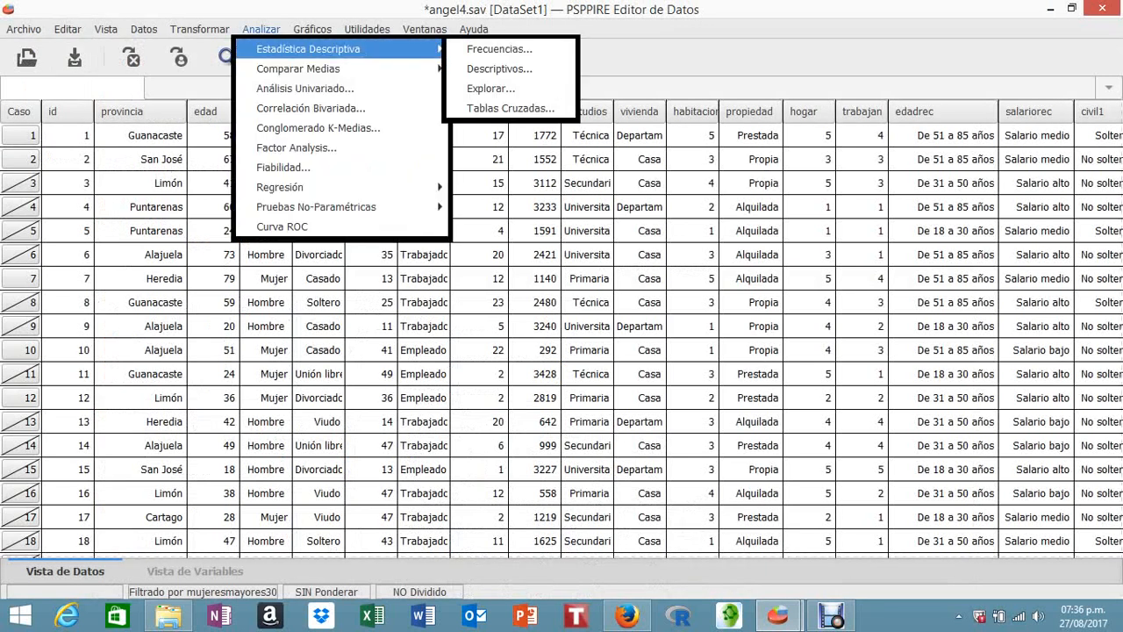
left_click(499, 68)
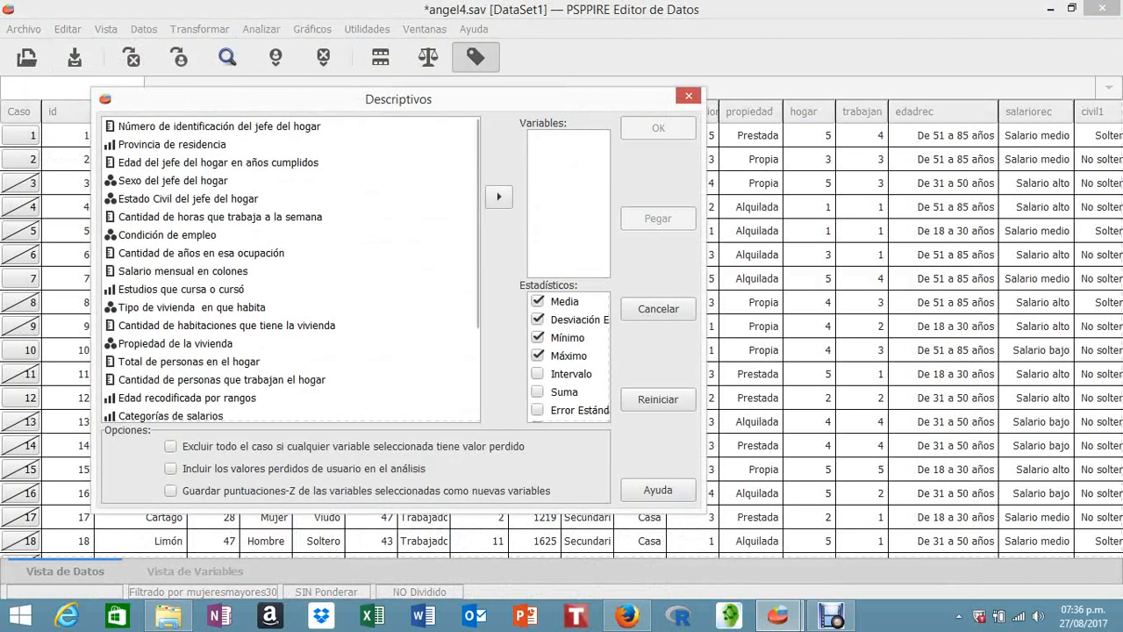
left_click(289, 217)
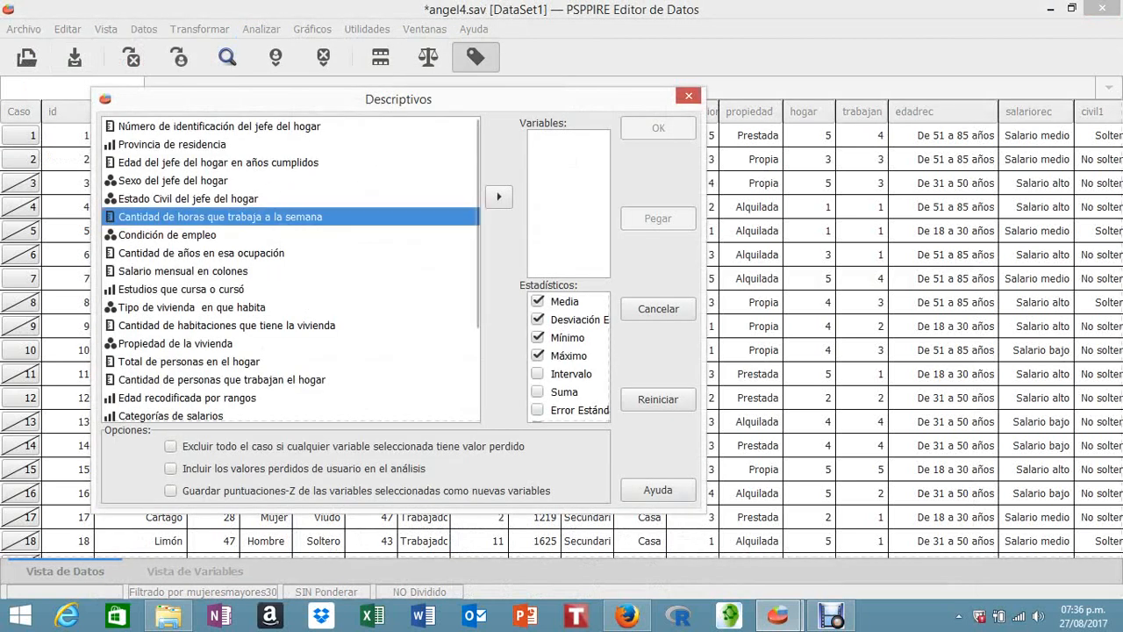
left_click(498, 197)
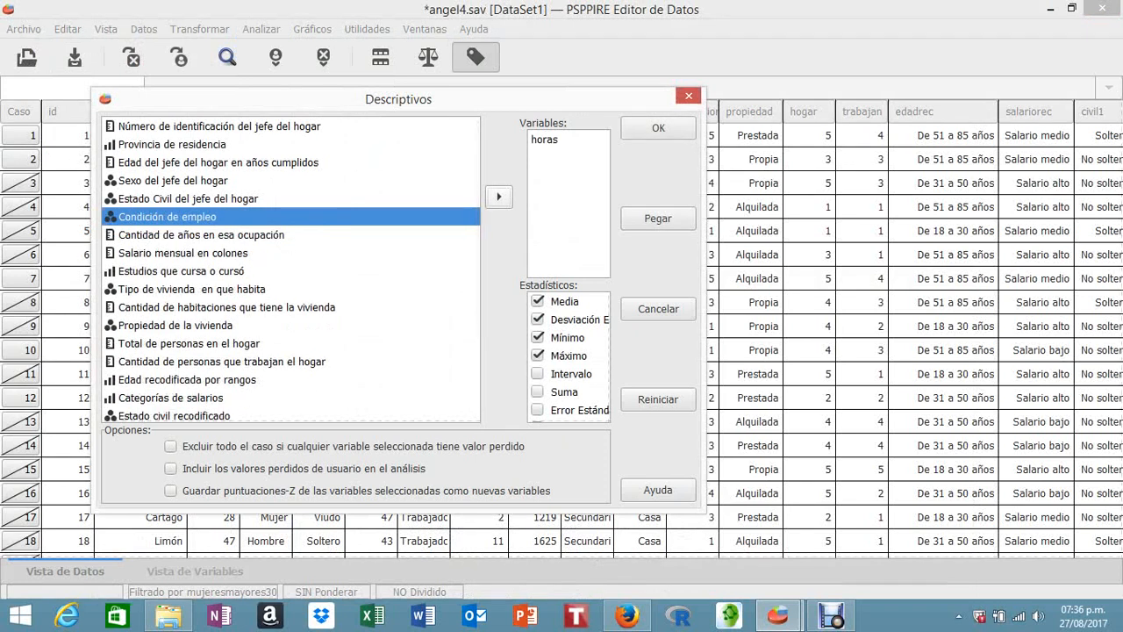
left_click(289, 235)
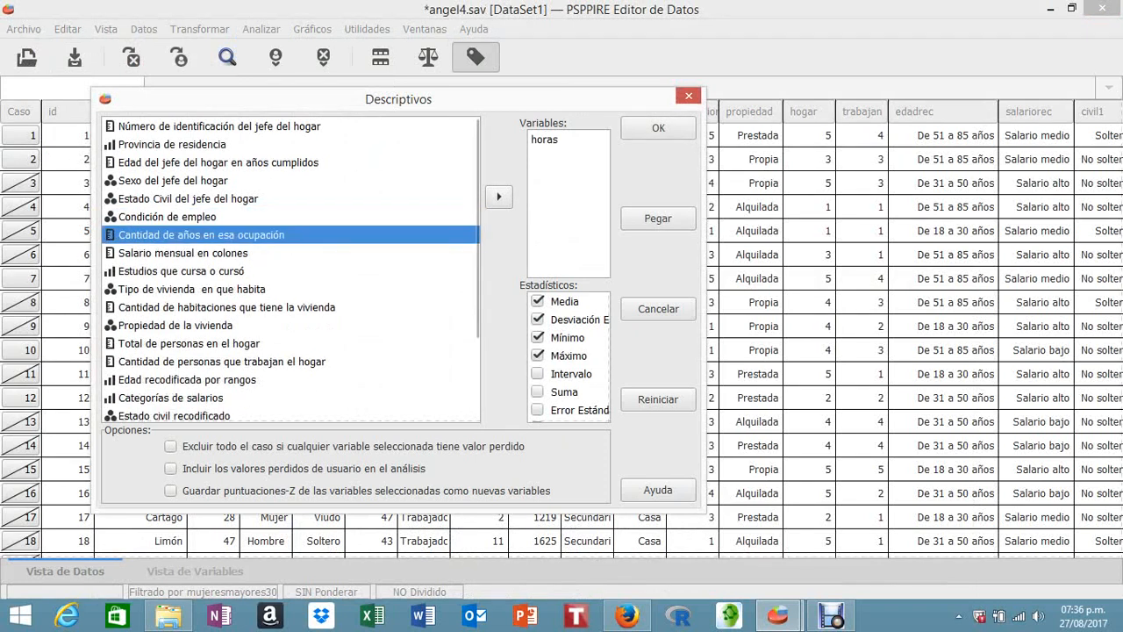
left_click(498, 197)
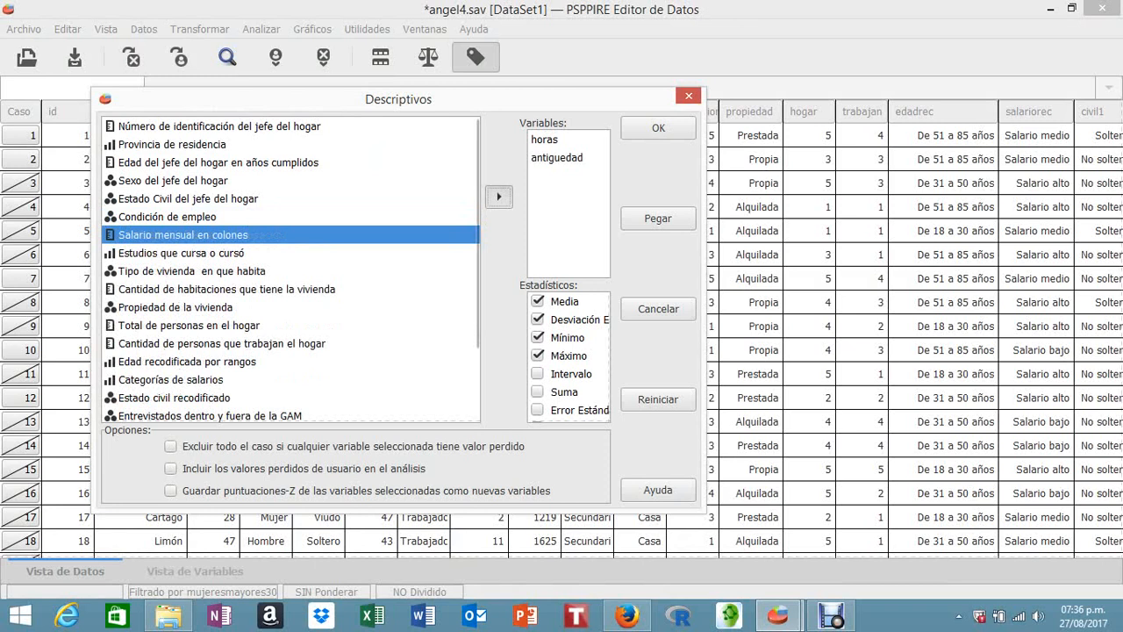
left_click(498, 196)
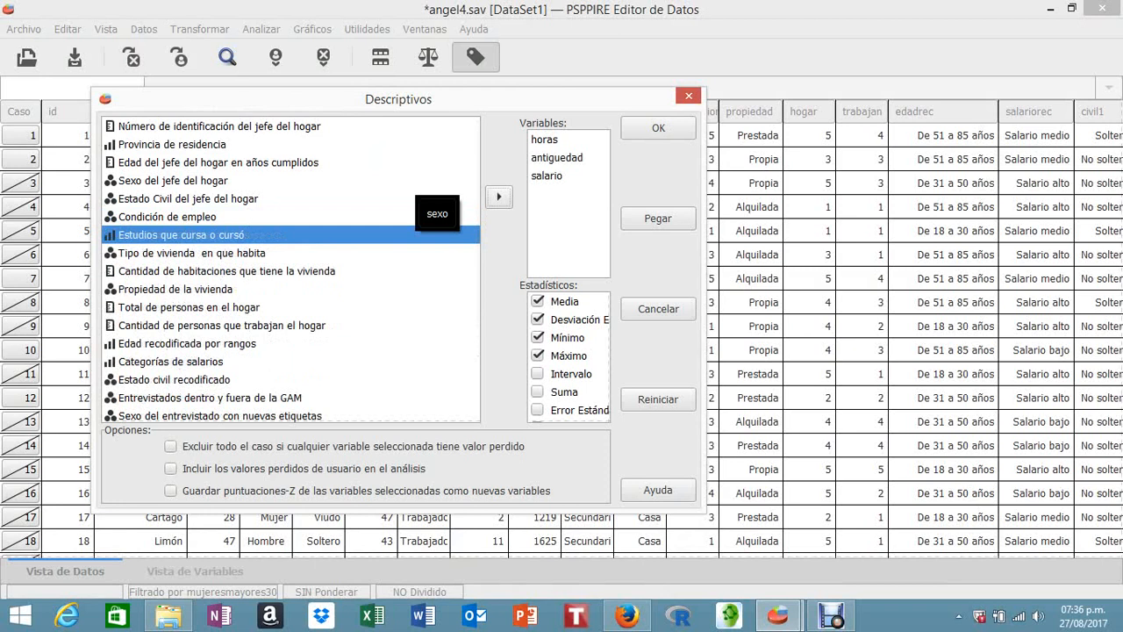
left_click(657, 127)
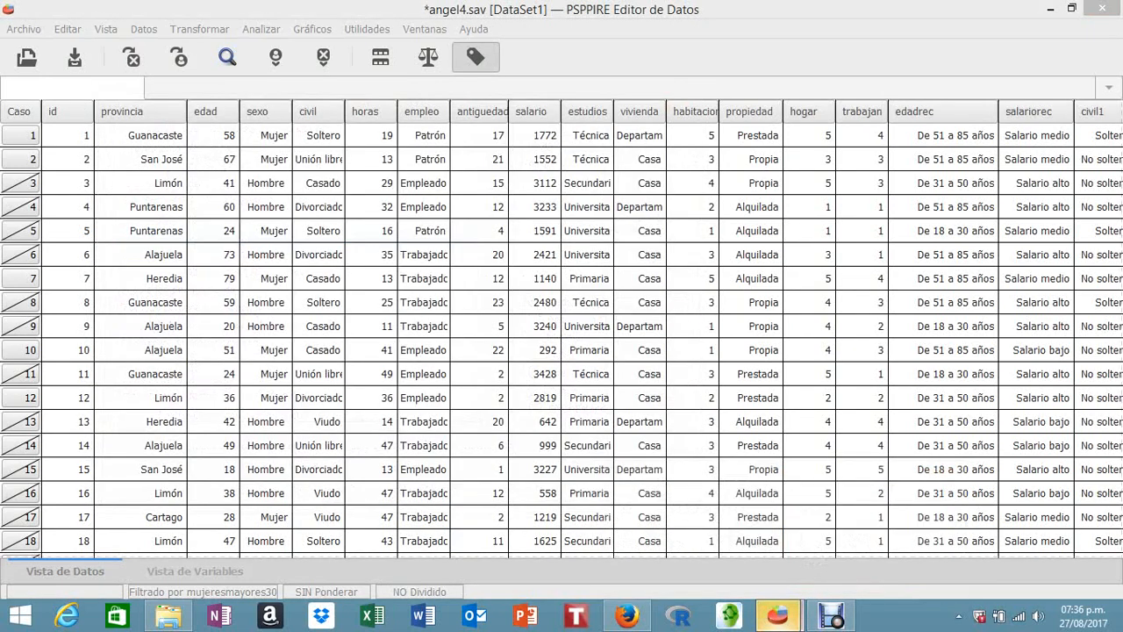
left_click(753, 556)
scroll(562, 351, "down", 2)
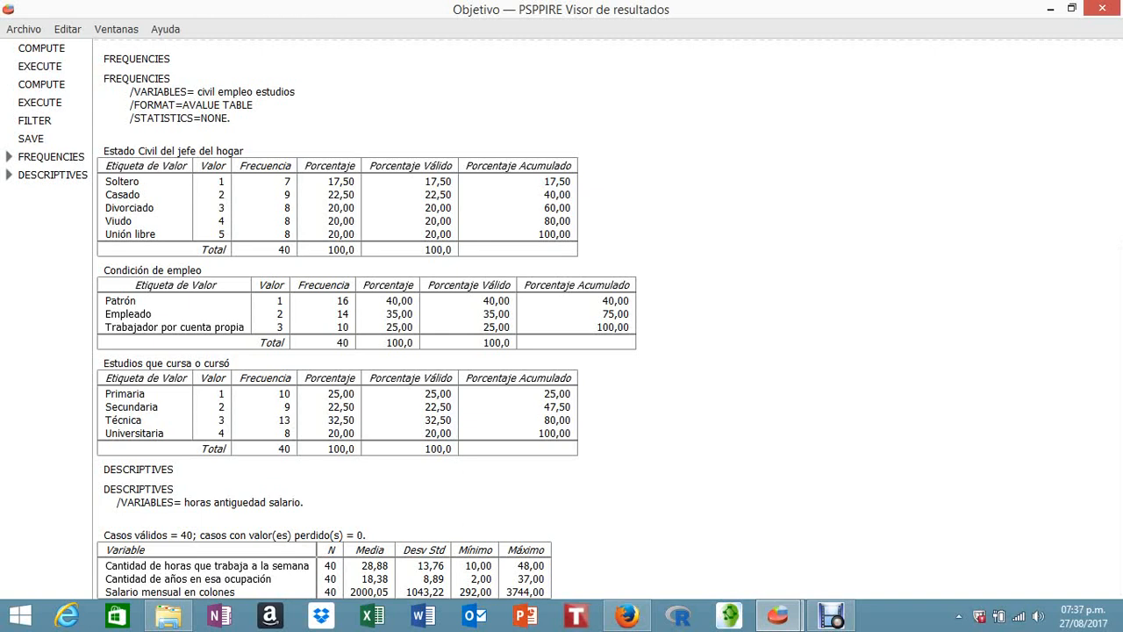
- Start exporting the results to the desktop, naming the file "resultados mujeres mayores a 30 años" based on the existing similar file
left_click(24, 29)
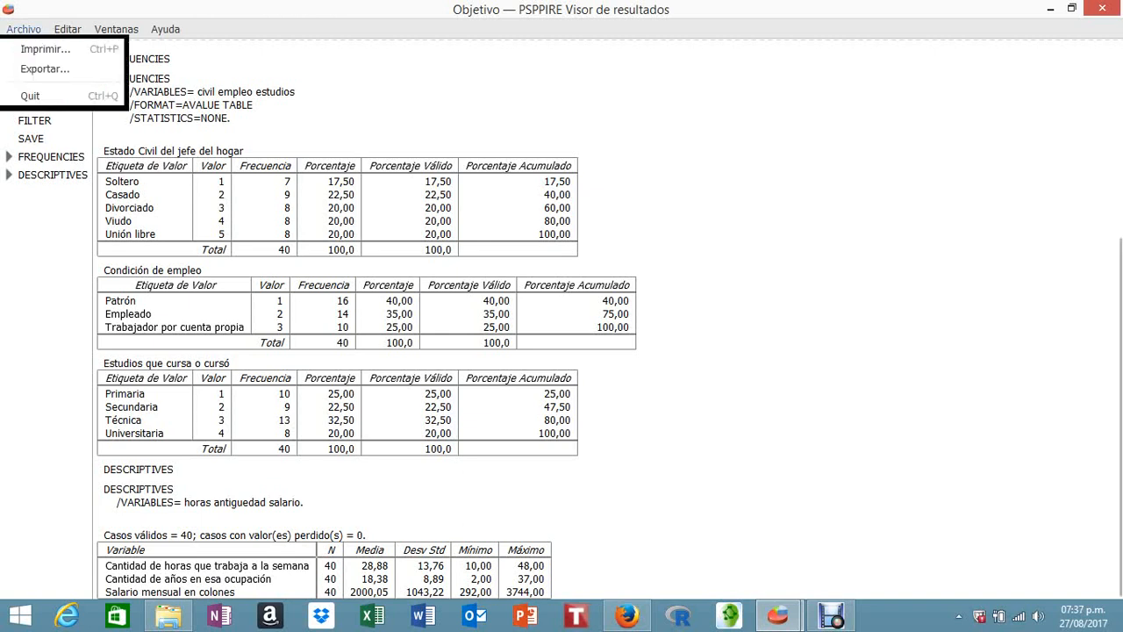
left_click(45, 69)
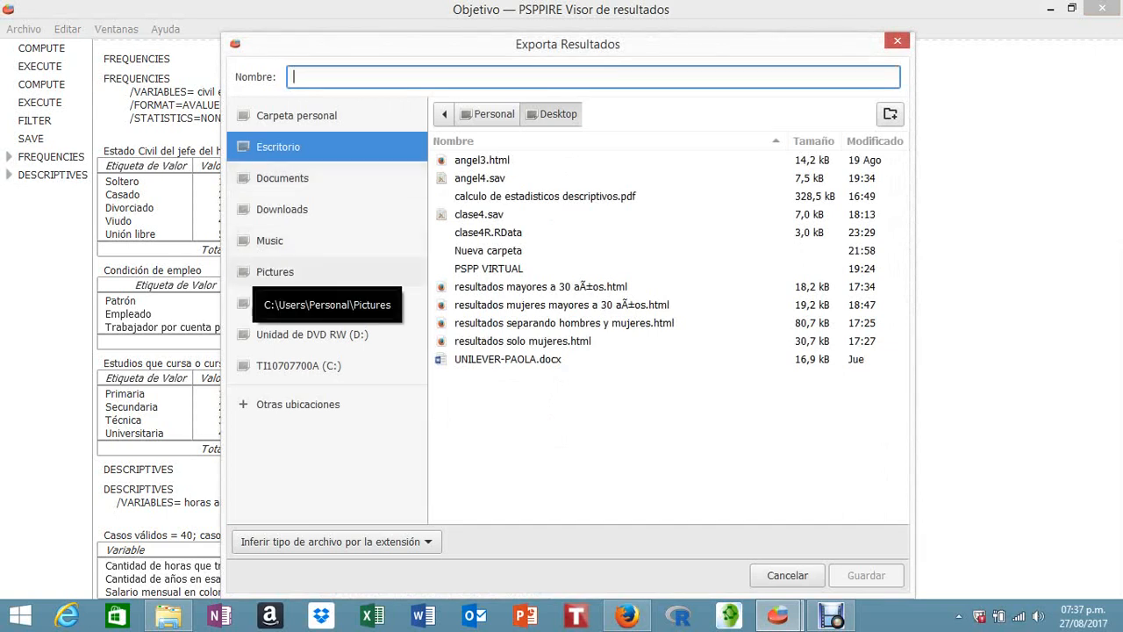
left_click(561, 304)
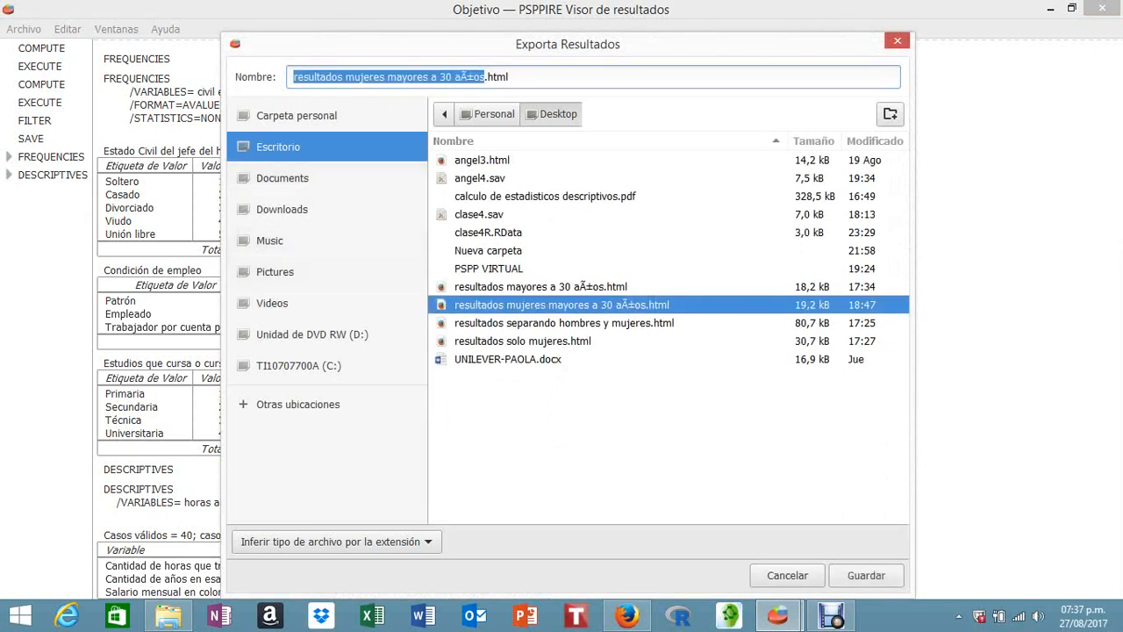
left_click(510, 77)
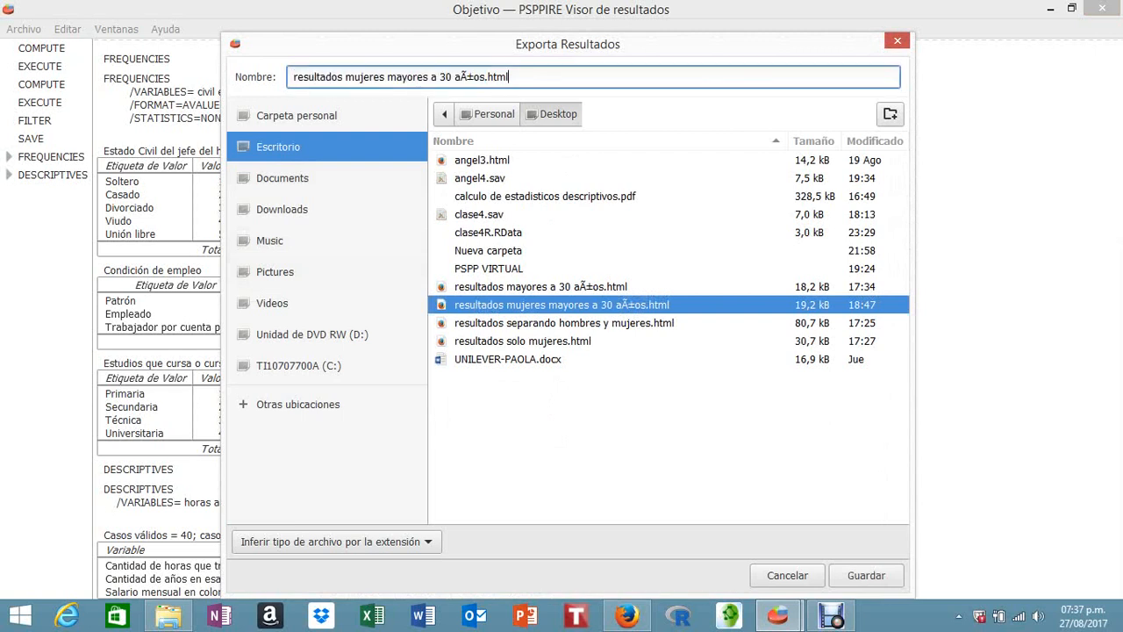
key("shift+Left")
key("shift+Left")
key("shift+Left")
key("shift+Left")
key("shift+Left")
key("shift+Left")
key("shift+Left")
key("shift+Left")
key("shift+Left")
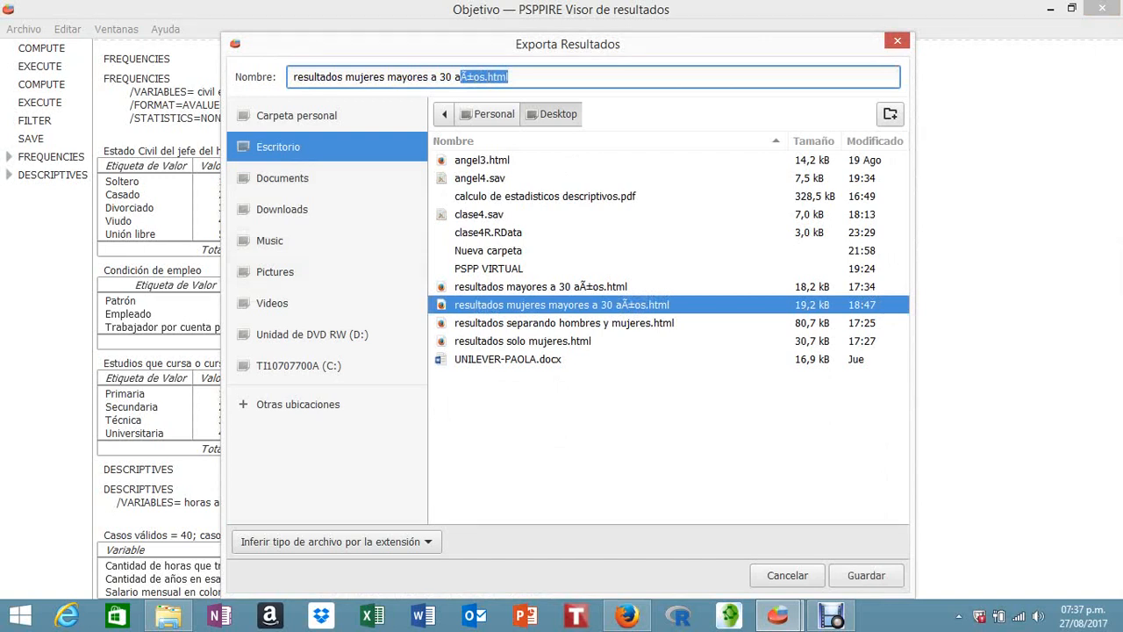
type("ñod")
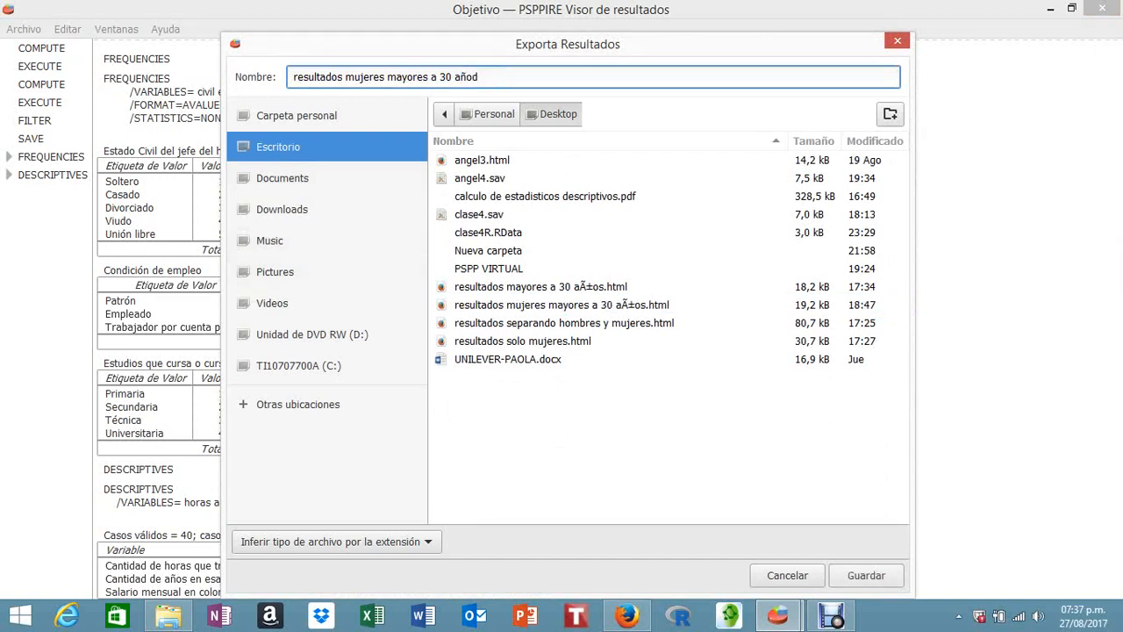
key("BackSpace")
type("s")
- Set the export format to HTML, save the results file and close the results viewer
left_click(336, 541)
left_click(280, 604)
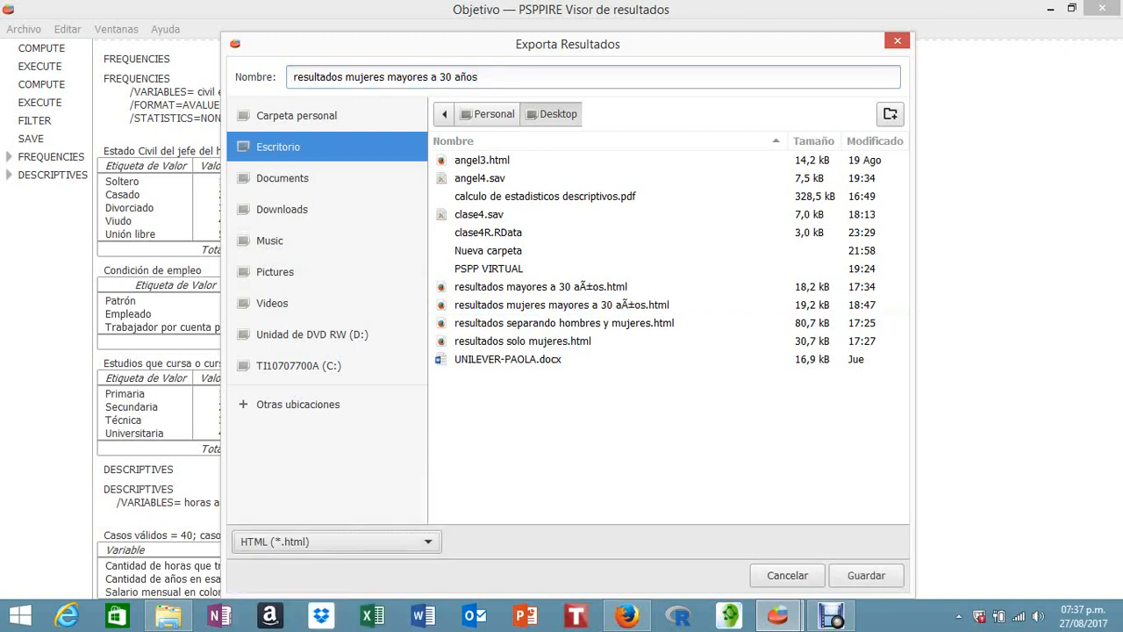
left_click(865, 575)
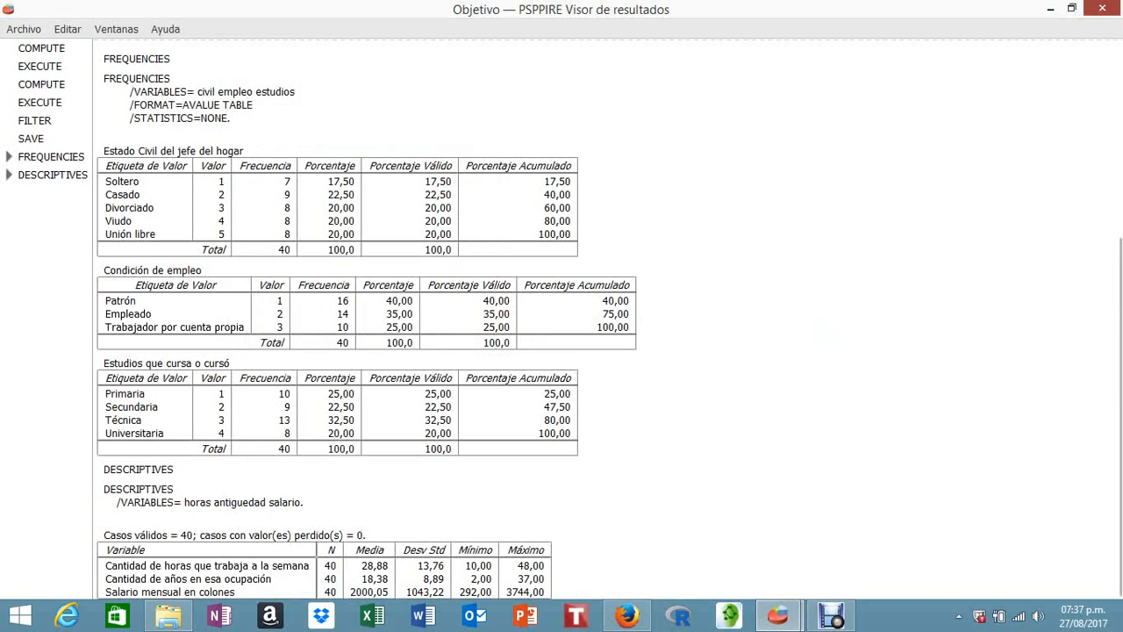
key("alt+F4")
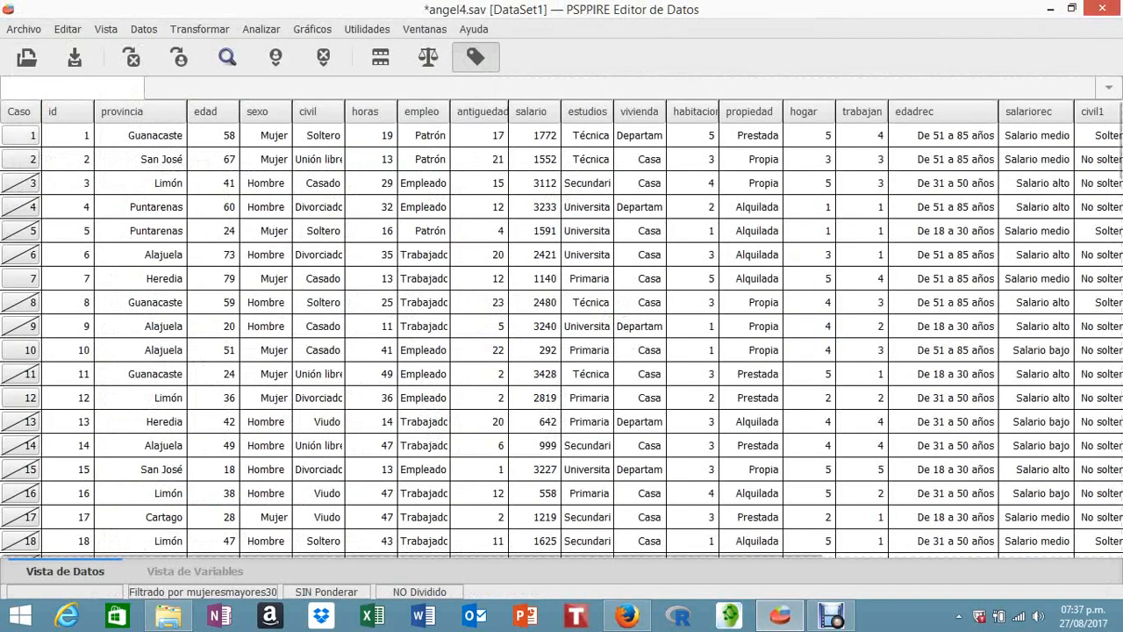
- Turn off the mujeresmayores30 filter by selecting all cases of the dataset
key("alt+d")
key("Down")
key("Up")
key("Up")
key("Up")
key("Down")
key("Down")
key("Up")
key("Return")
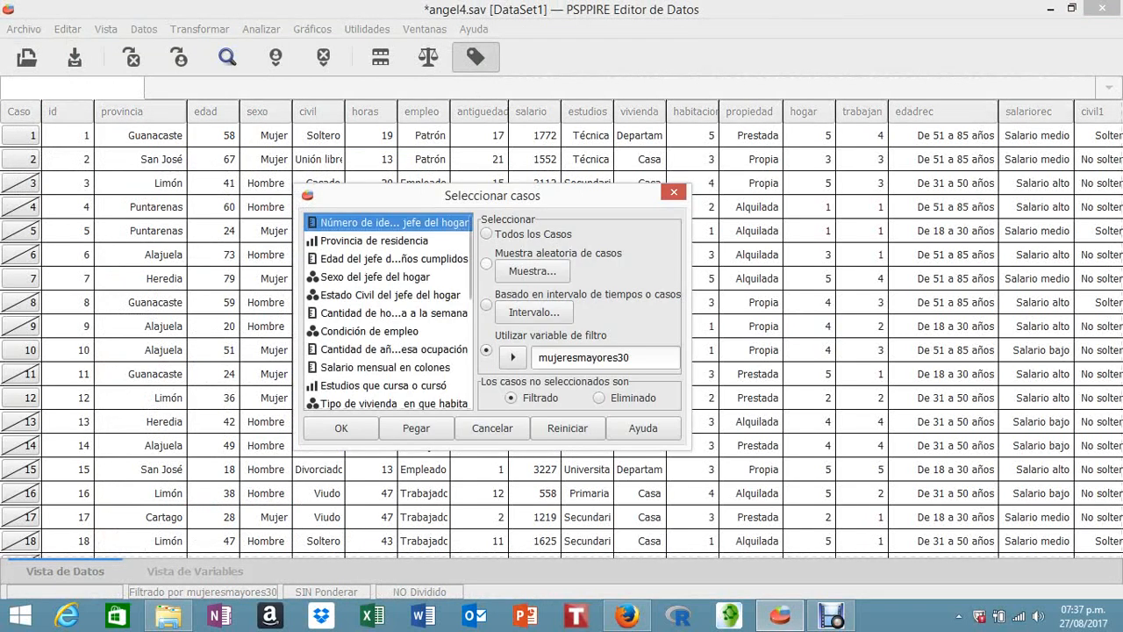
left_click(486, 234)
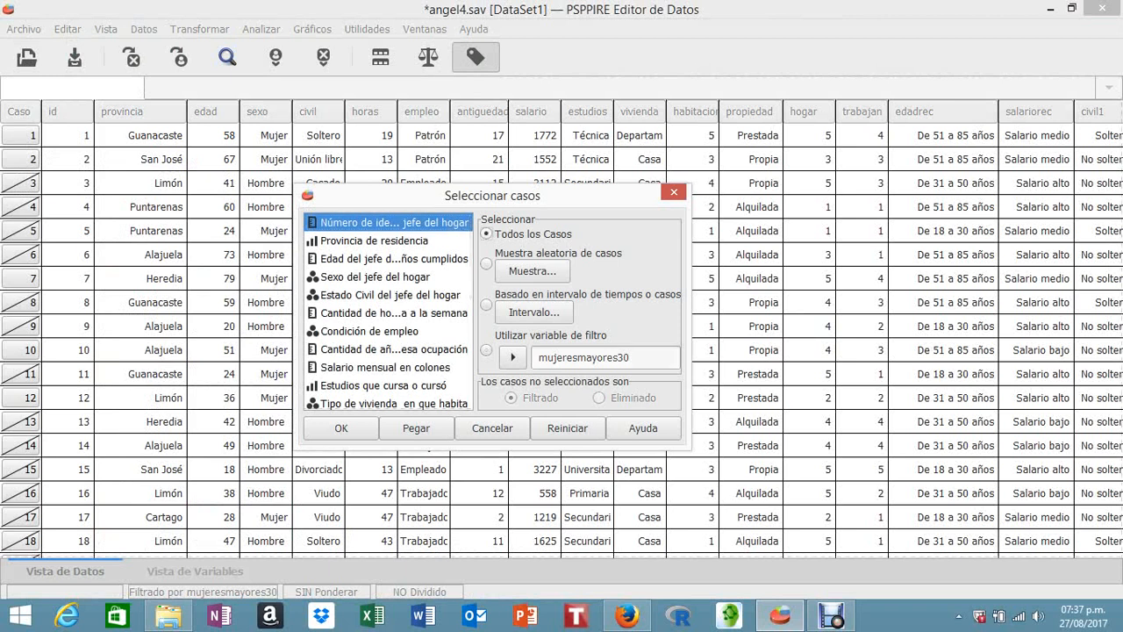
left_click(341, 428)
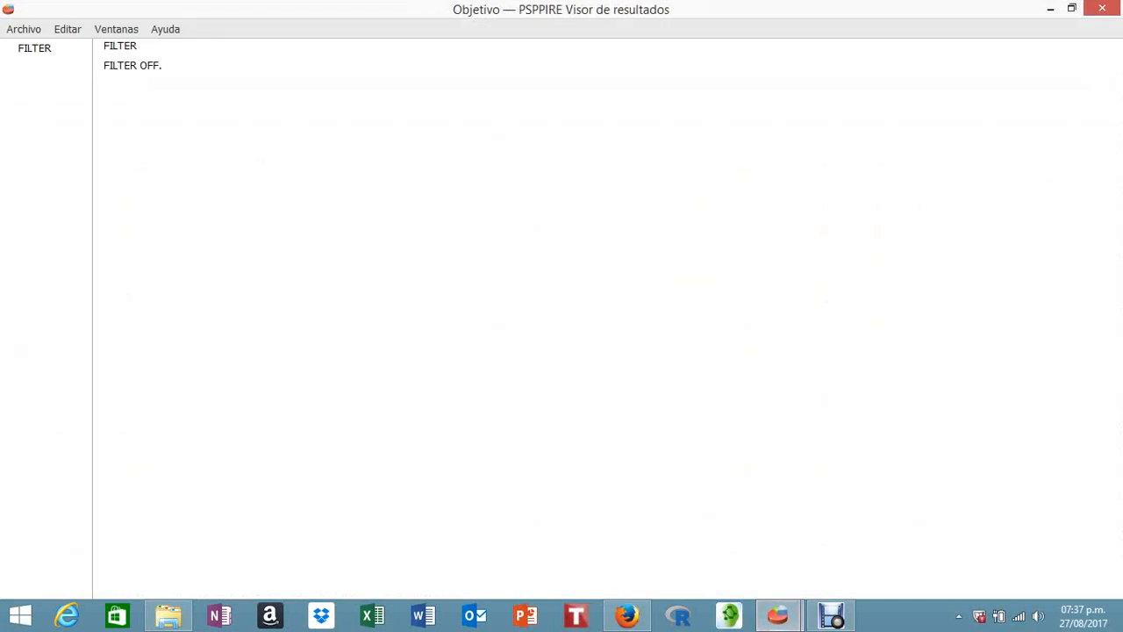
- Minimize the results viewer and filter the dataset by the mujeresmayores30alajuela variable, keeping unselected cases as filtered
left_click(1050, 9)
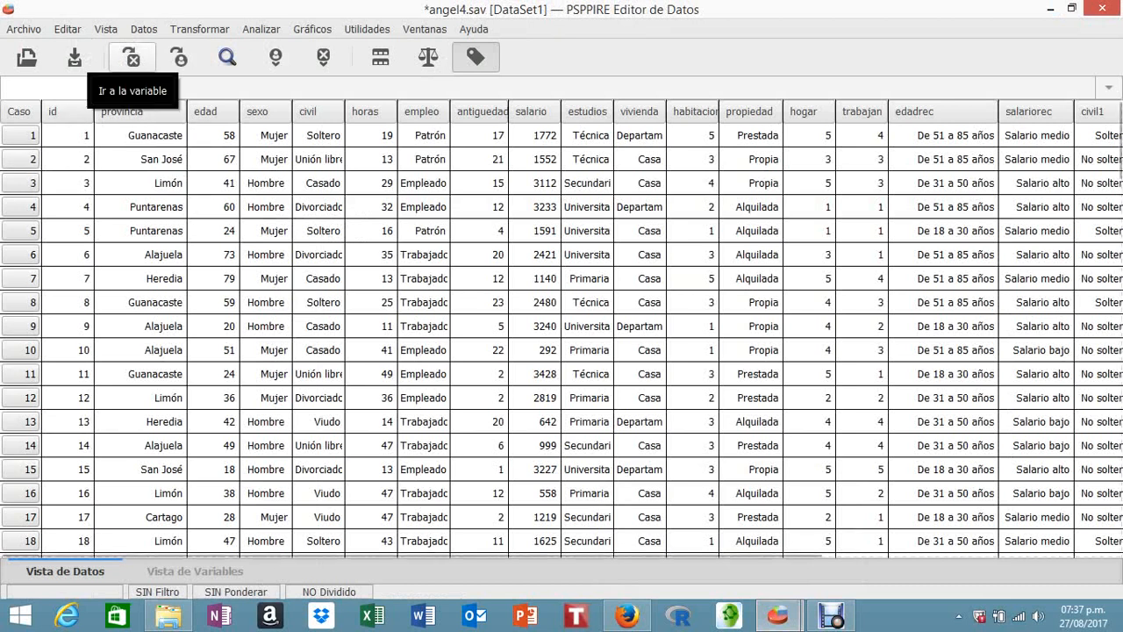
left_click(67, 29)
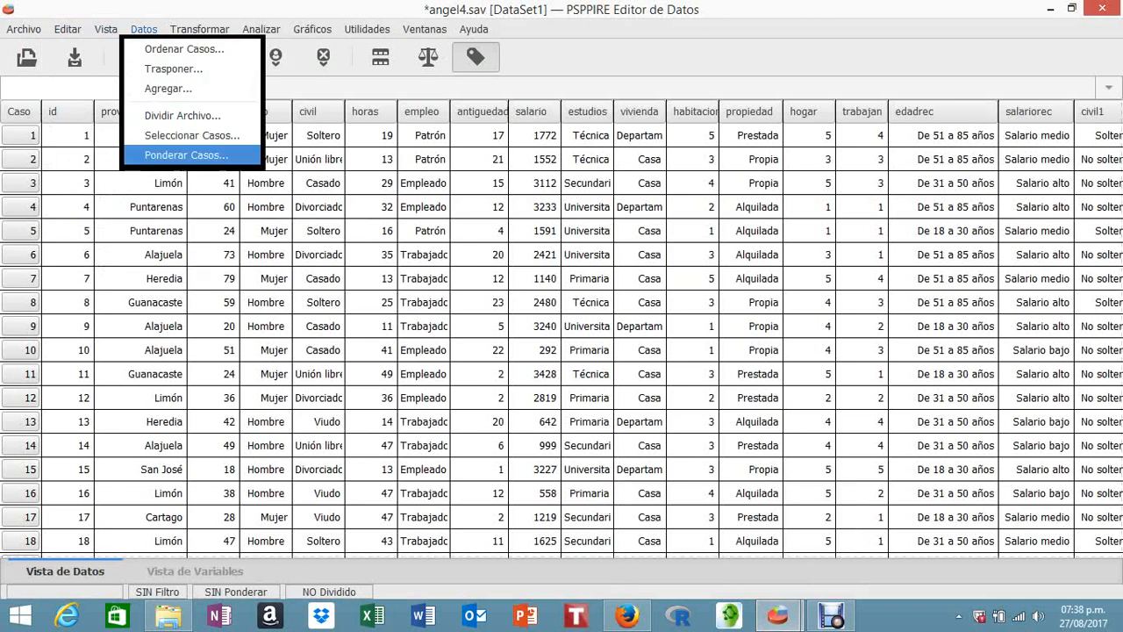
left_click(192, 135)
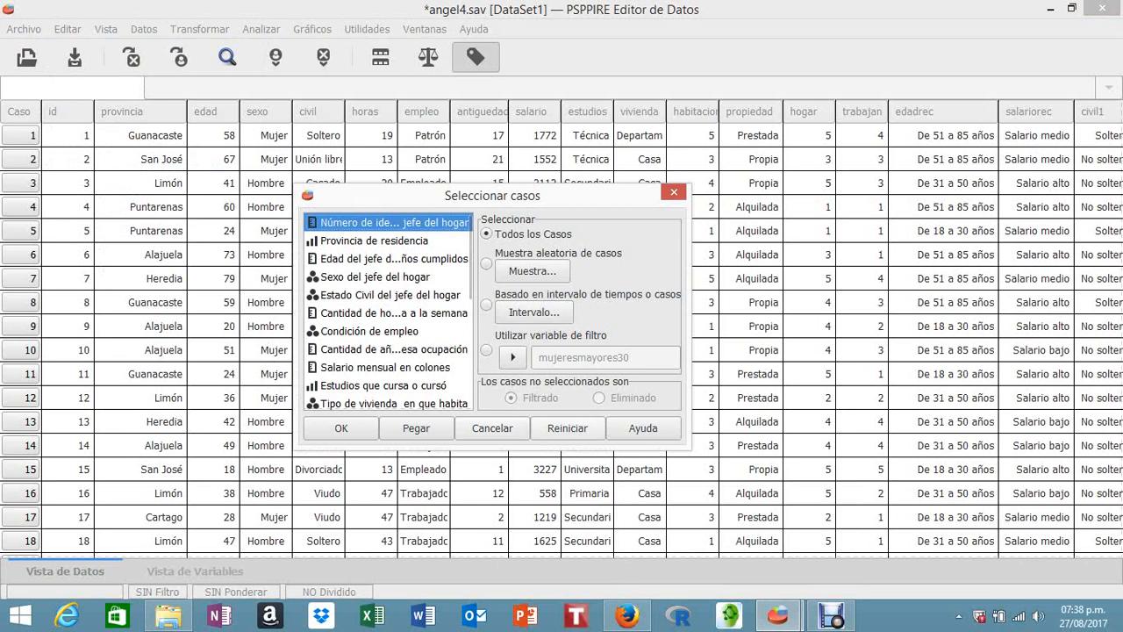
left_click(567, 428)
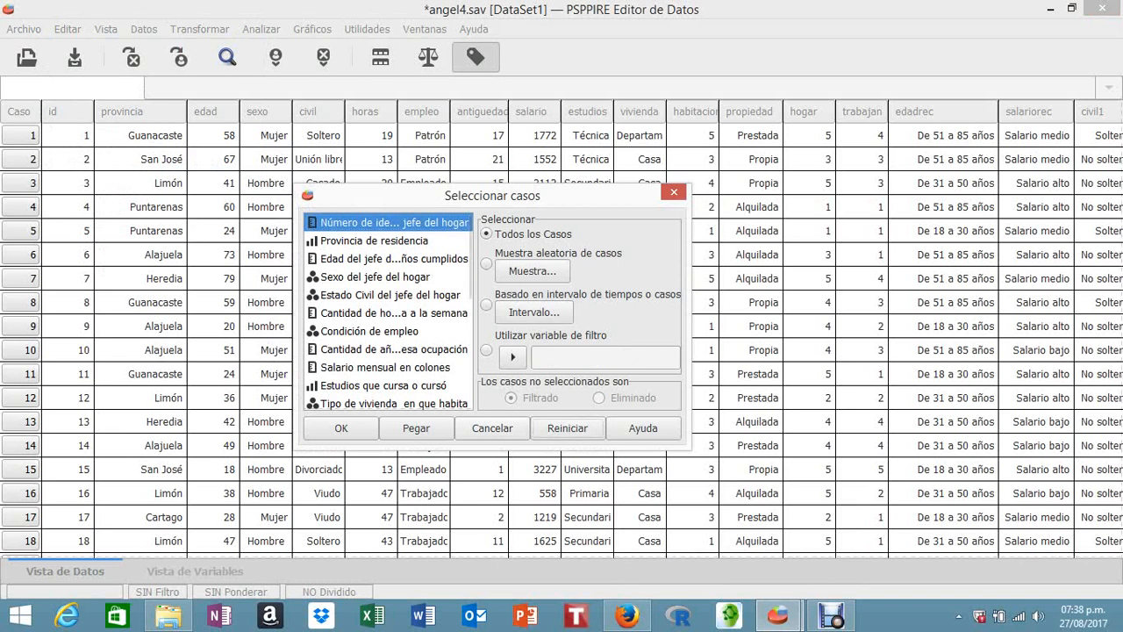
scroll(388, 312, "down", 7)
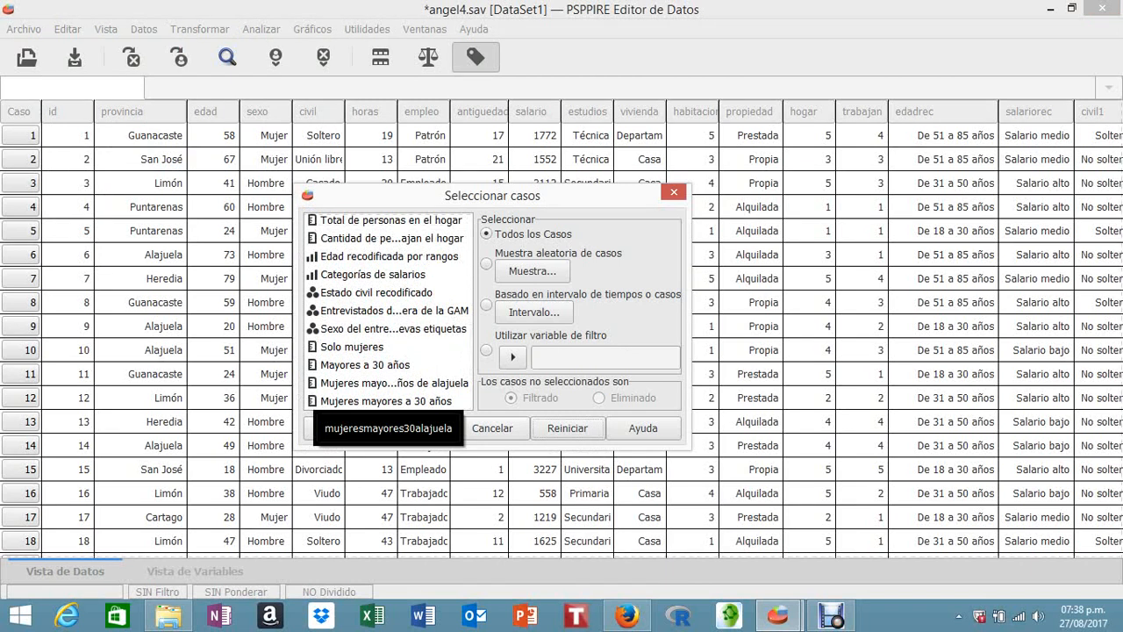
left_click(389, 383)
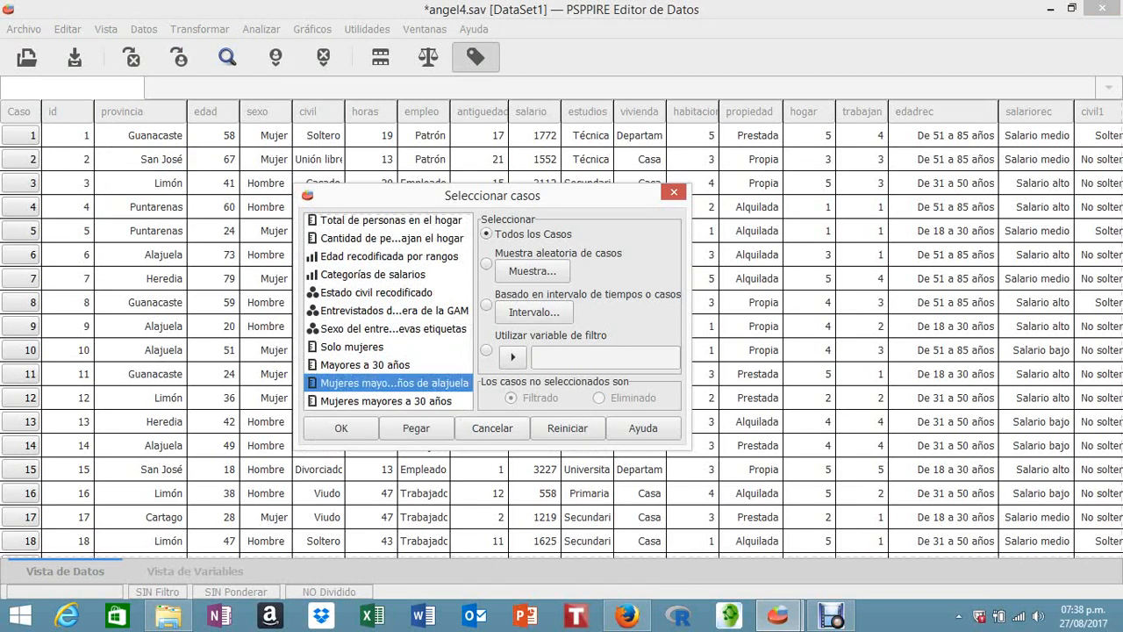
left_click(486, 350)
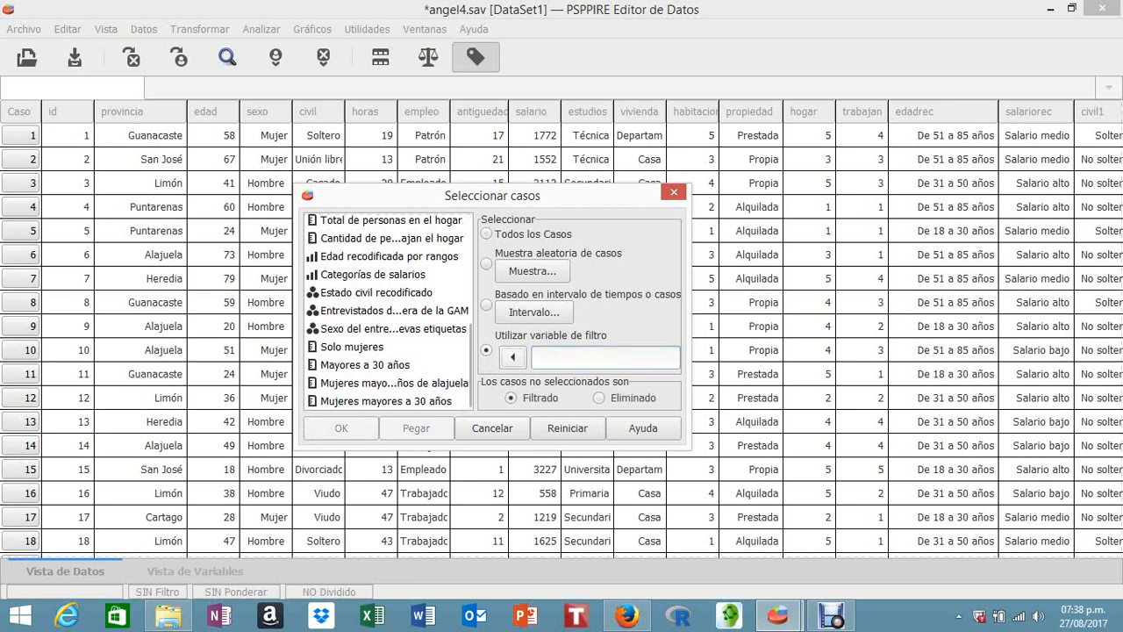
left_click(389, 383)
left_click(512, 357)
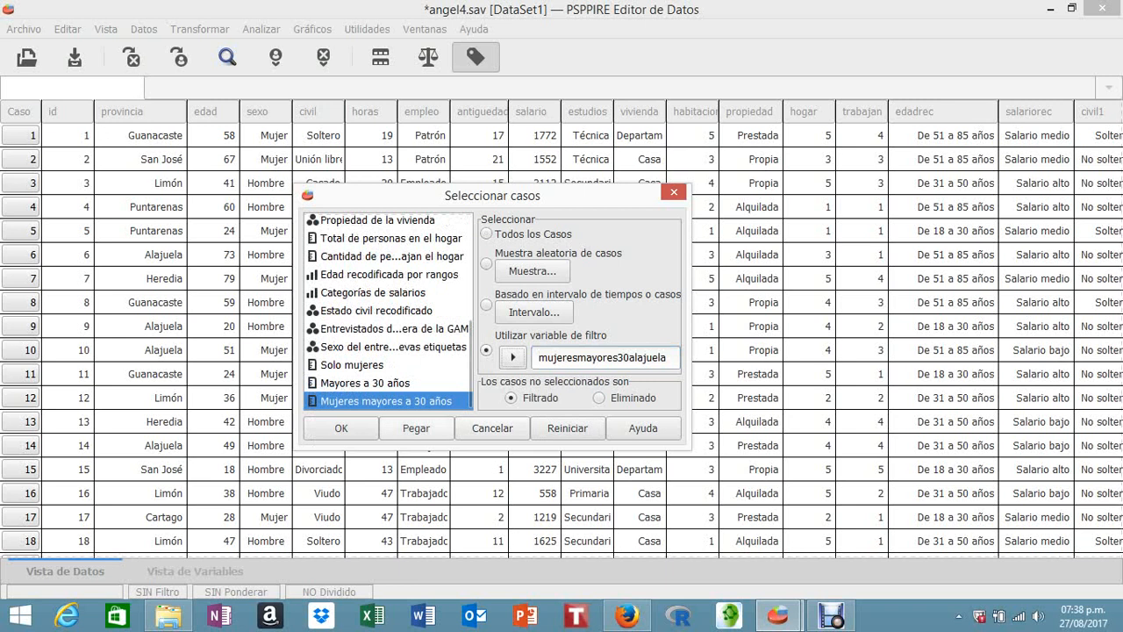
left_click(340, 427)
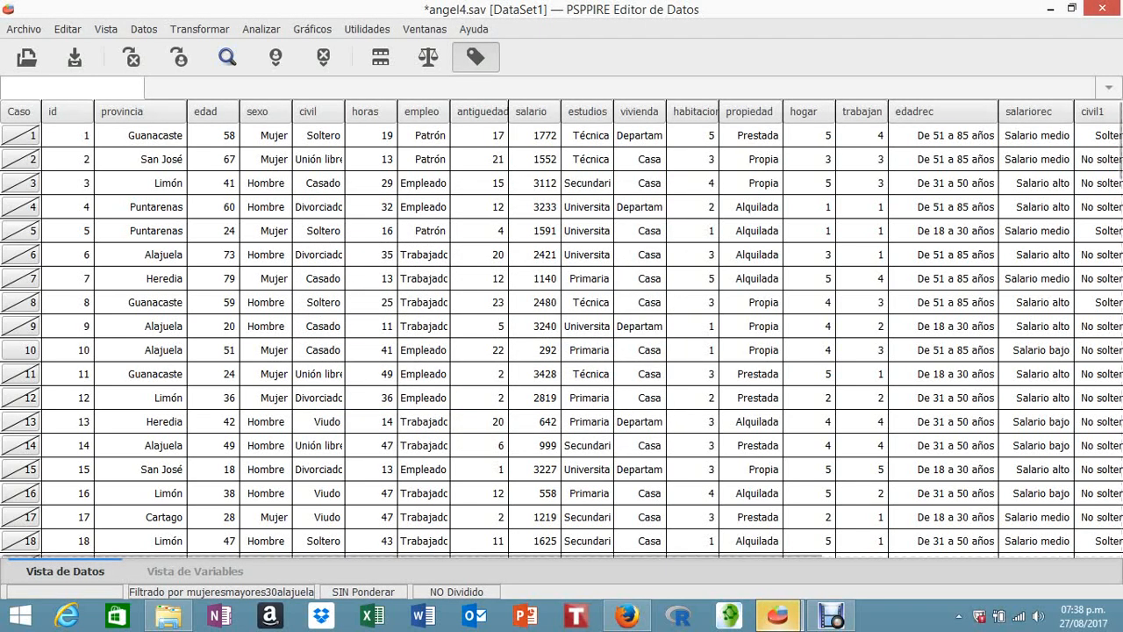
- Start a frequencies analysis, reset its previous settings and deselect the mean, standard deviation, minimum and maximum statistics
left_click(261, 29)
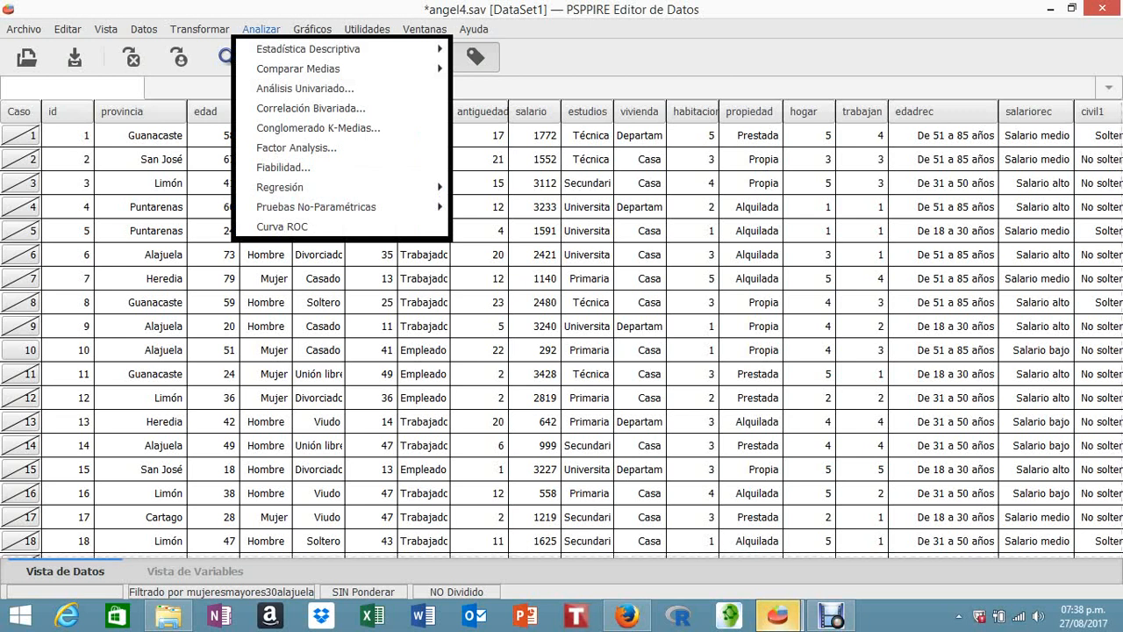
mouse_move(307, 49)
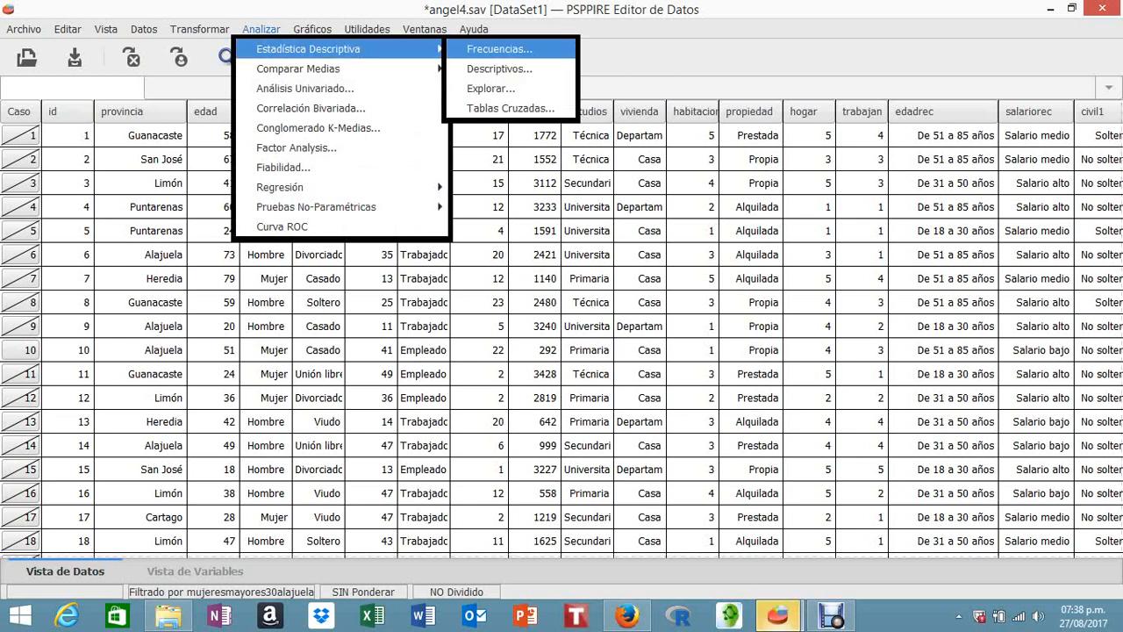
left_click(499, 49)
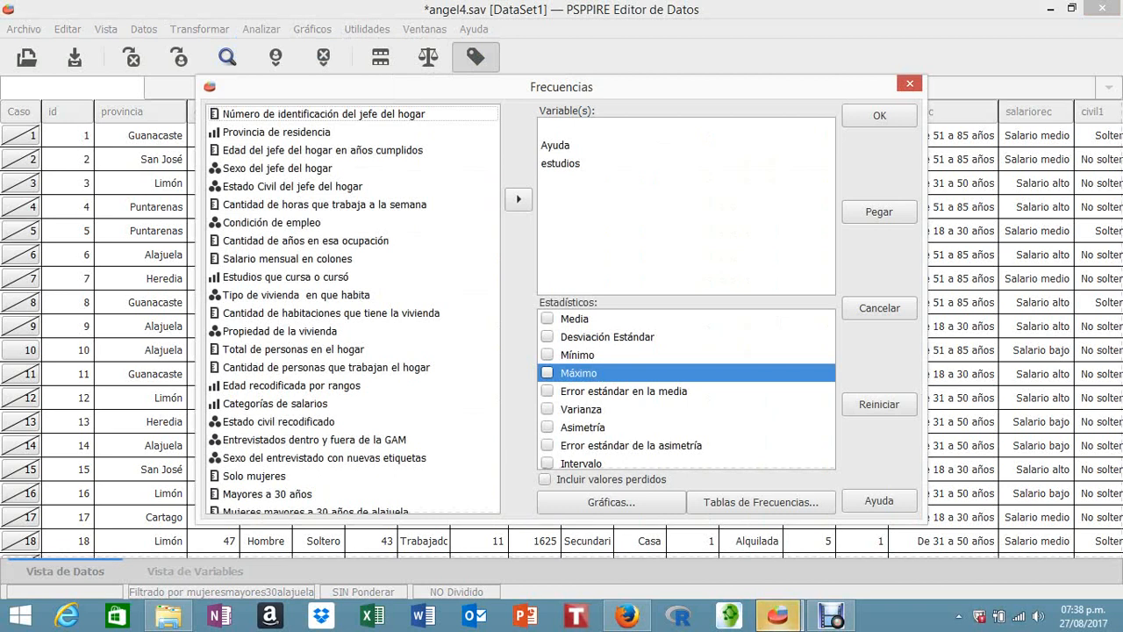
left_click(879, 404)
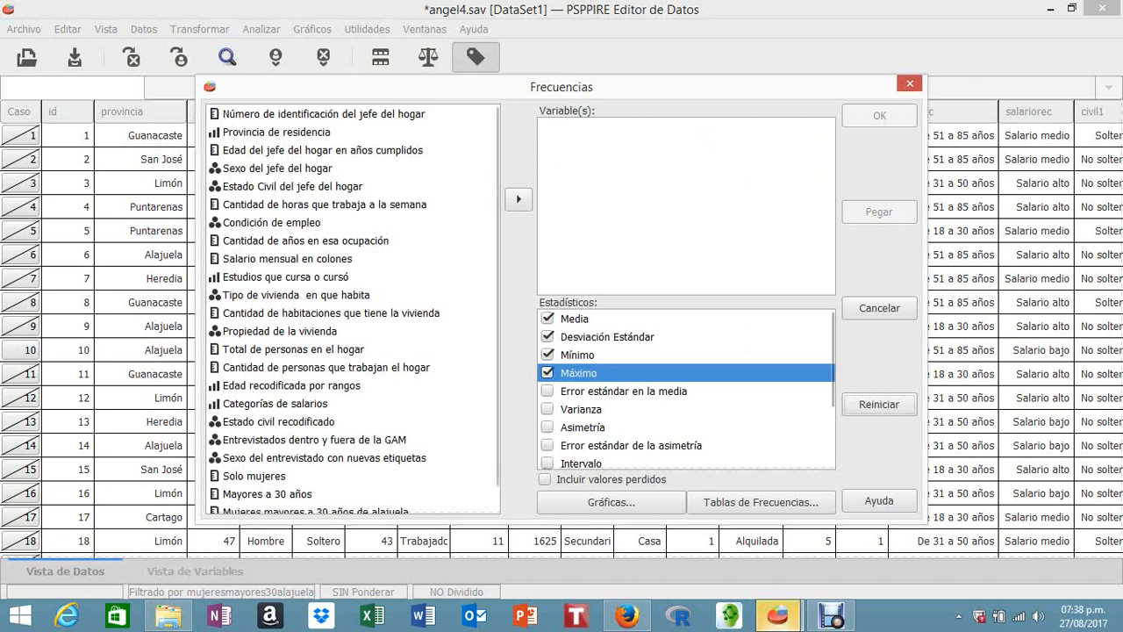
key("space")
key("Up")
key("space")
key("Up")
key("space")
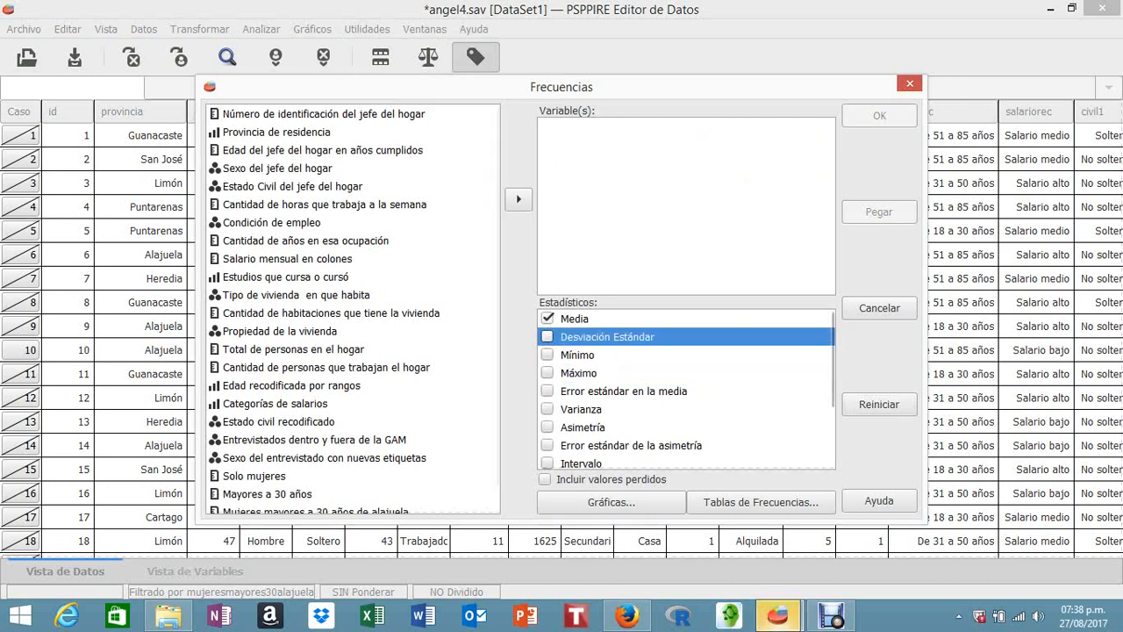
key("Up")
key("space")
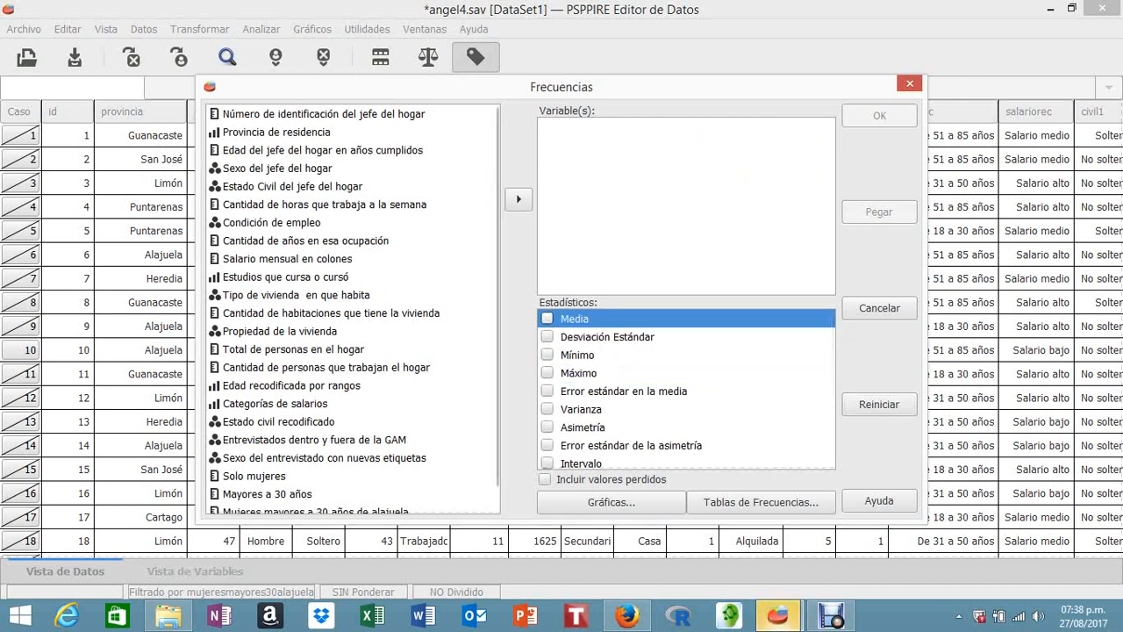
- Run frequencies for civil, empleo and estudios, review the tables in the results viewer and minimize it
left_click(343, 186)
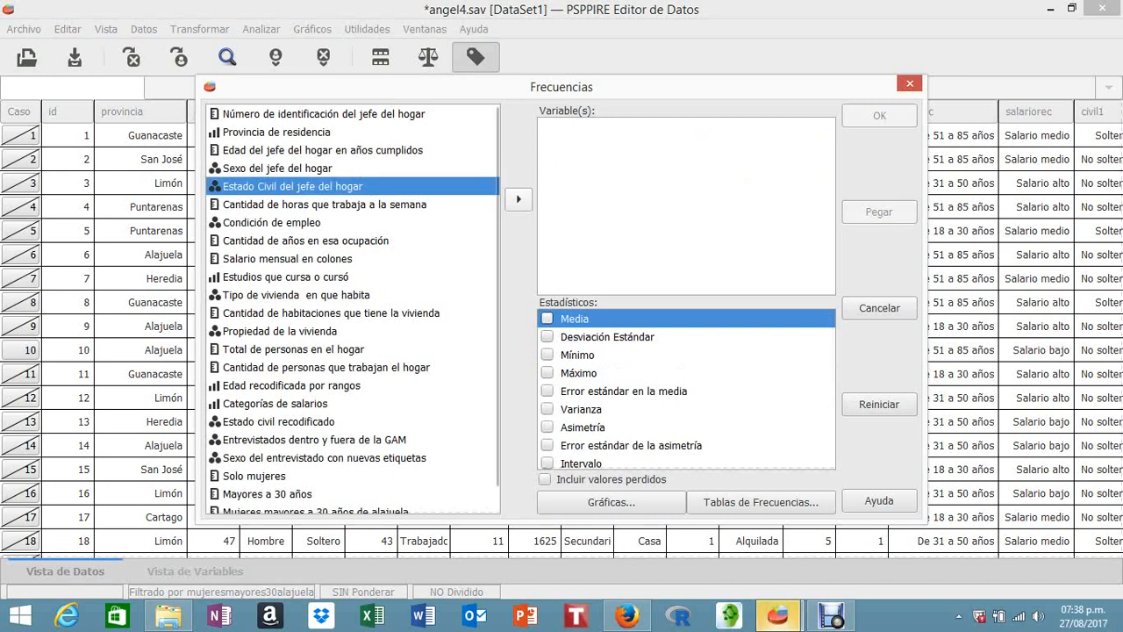
left_click(518, 199)
left_click(342, 205)
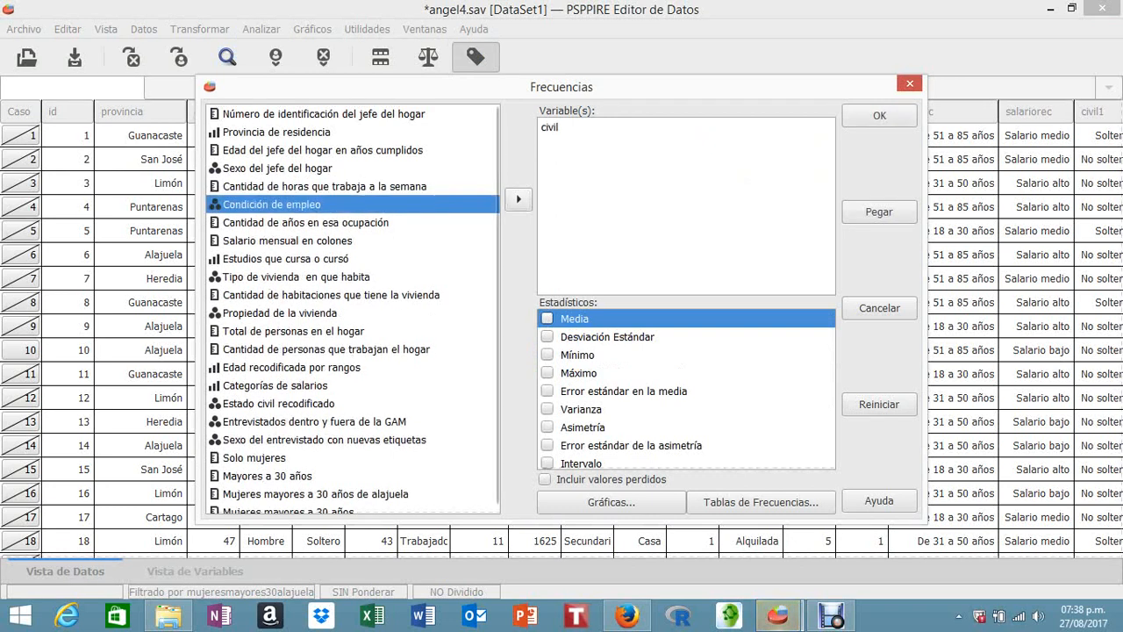
left_click(519, 199)
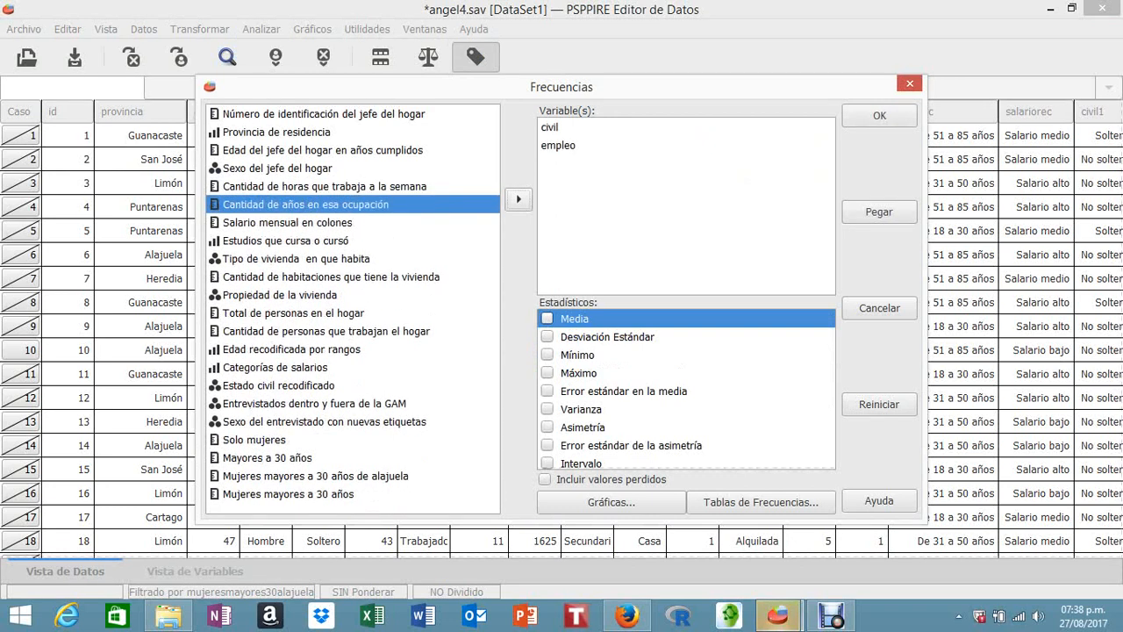
left_click(342, 240)
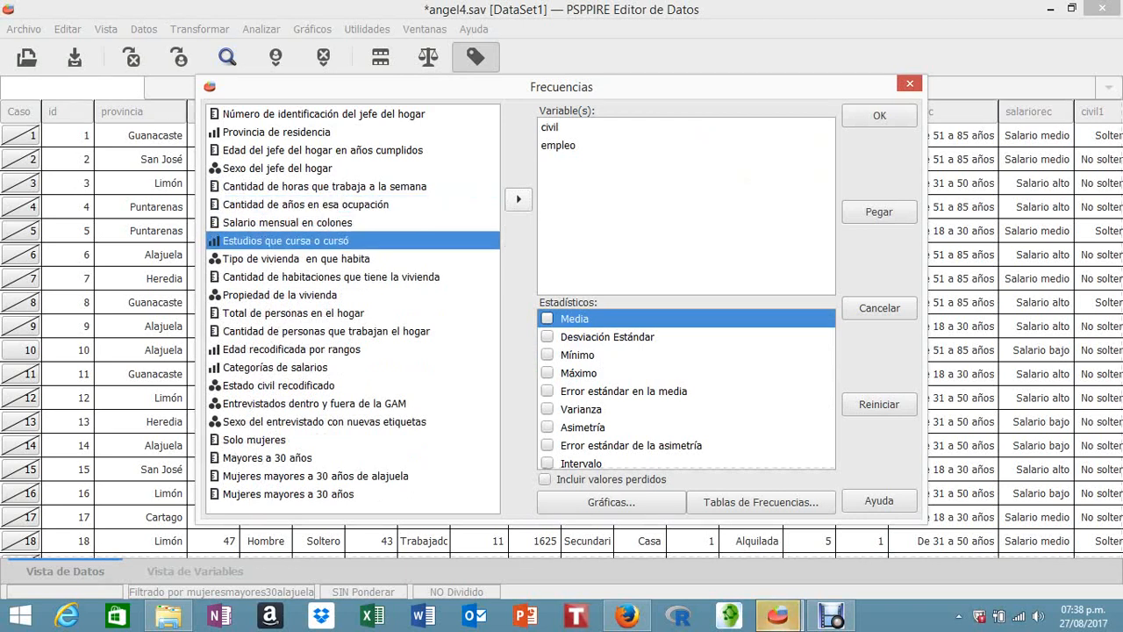
left_click(519, 199)
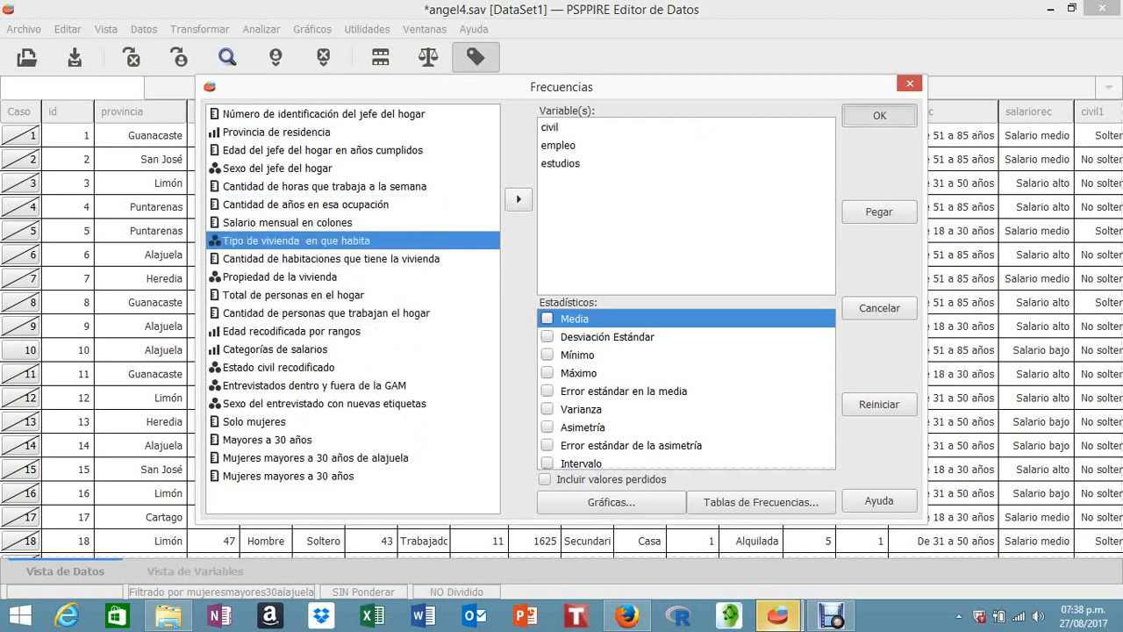
left_click(878, 115)
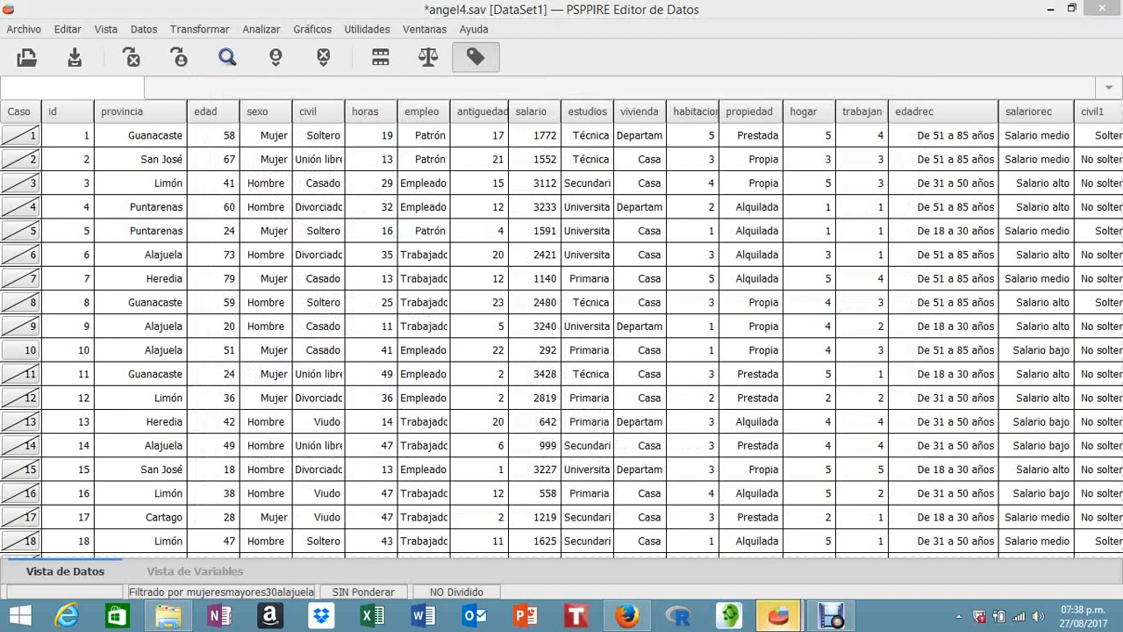
mouse_move(776, 615)
left_click(868, 530)
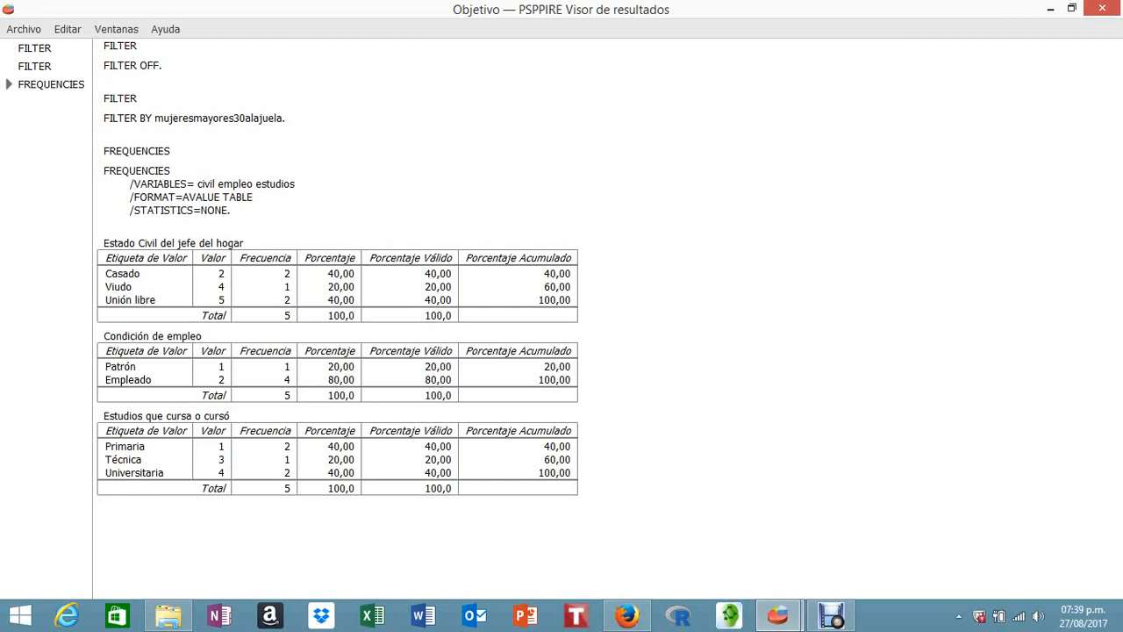
left_click(1050, 8)
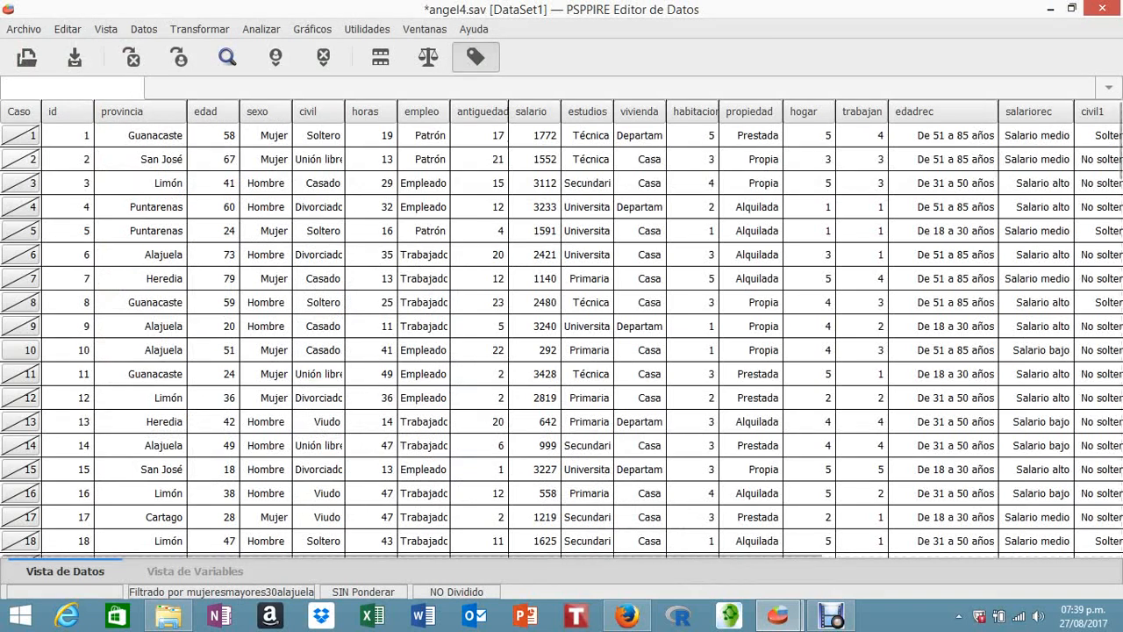
- Start a descriptives analysis and reset it to clear the previously chosen variables
left_click(261, 29)
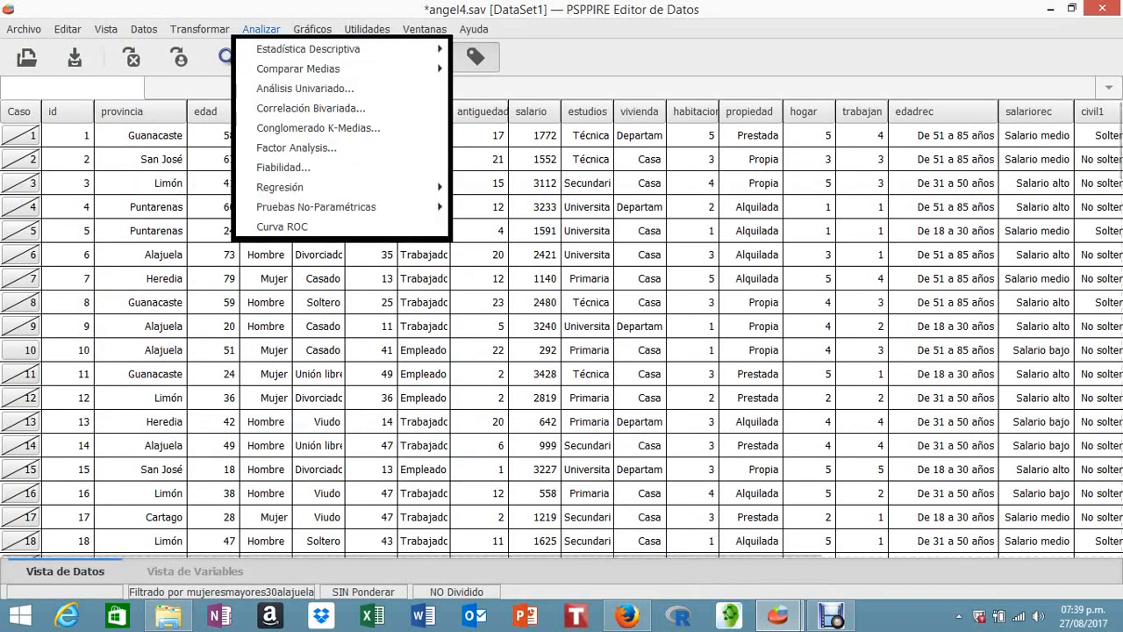
mouse_move(308, 50)
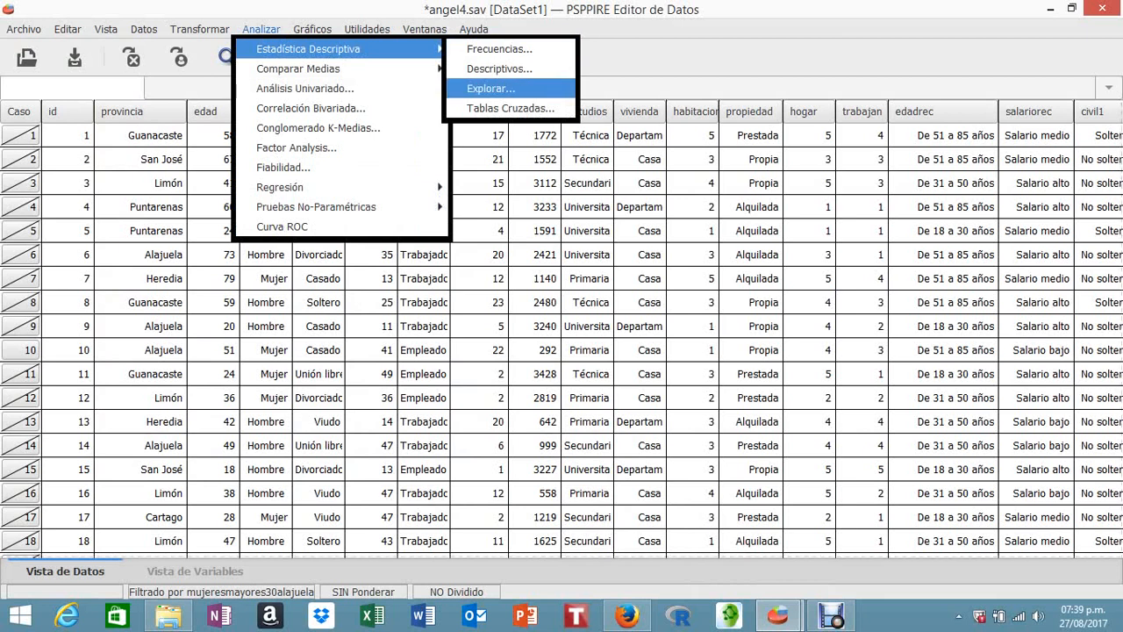
left_click(500, 68)
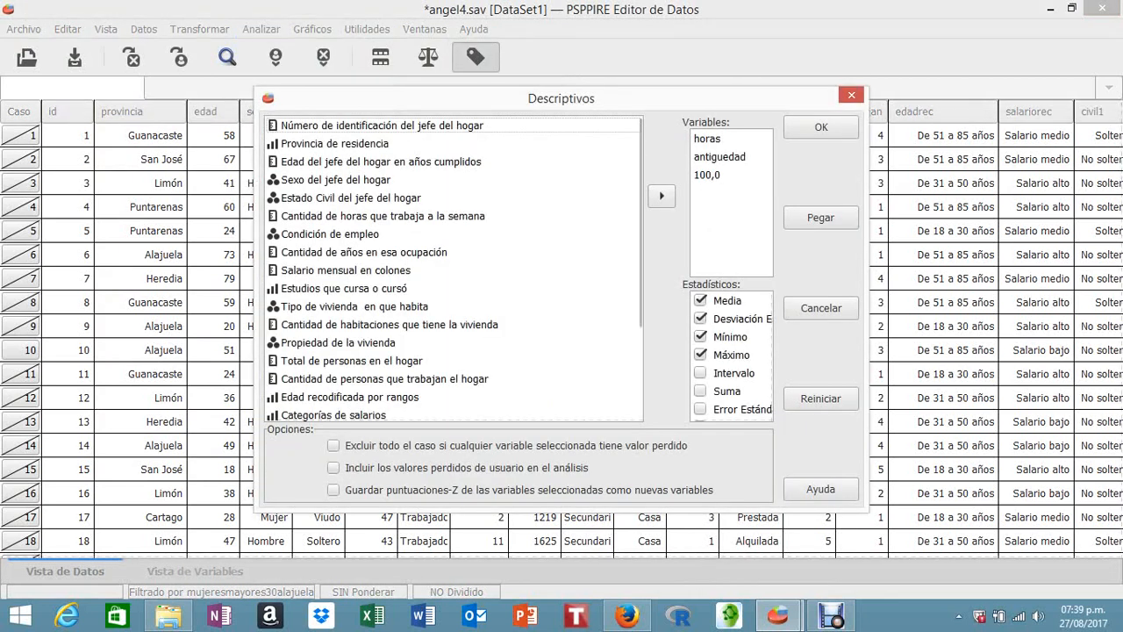
left_click(707, 174)
left_click(662, 196)
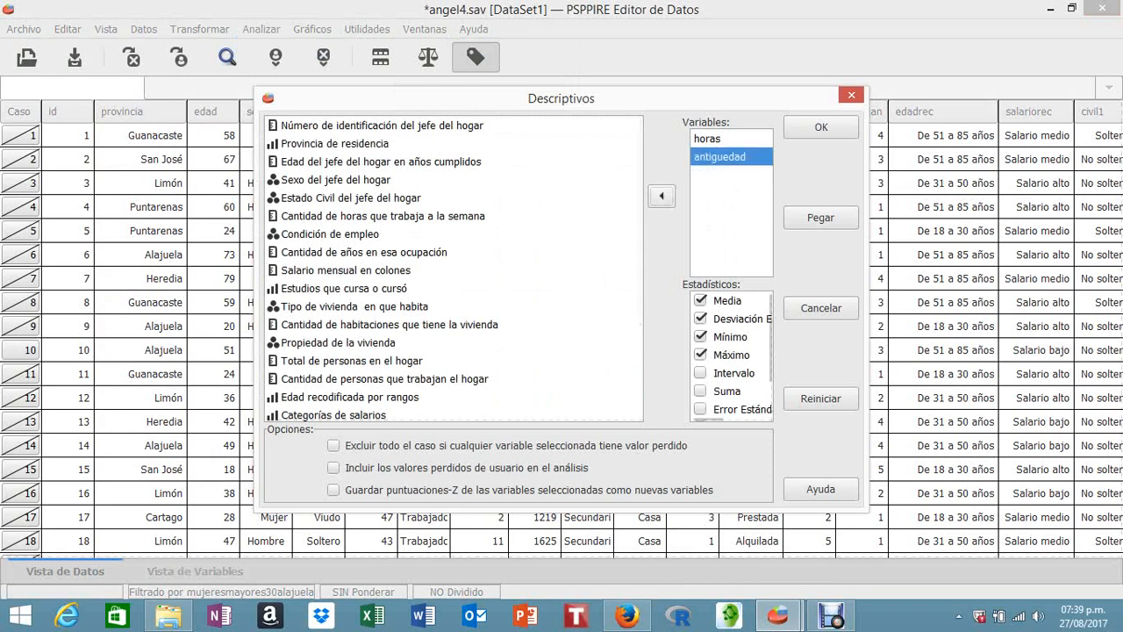
left_click(821, 398)
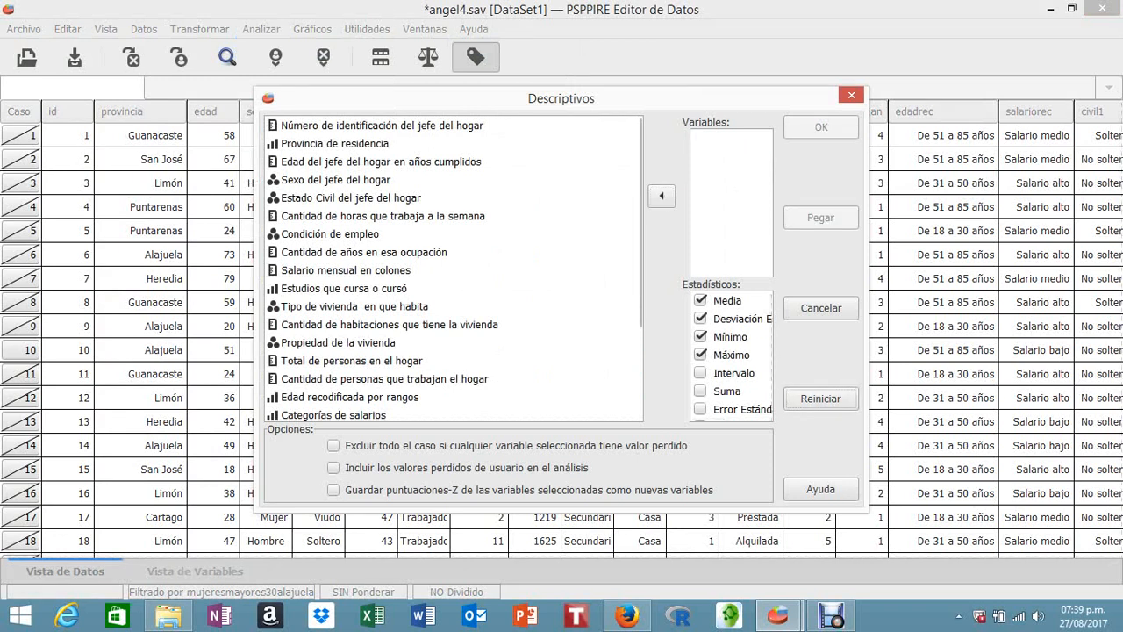
- Run descriptives with the default statistics for horas, antiguedad and salario, and bring up the results viewer
left_click(382, 216)
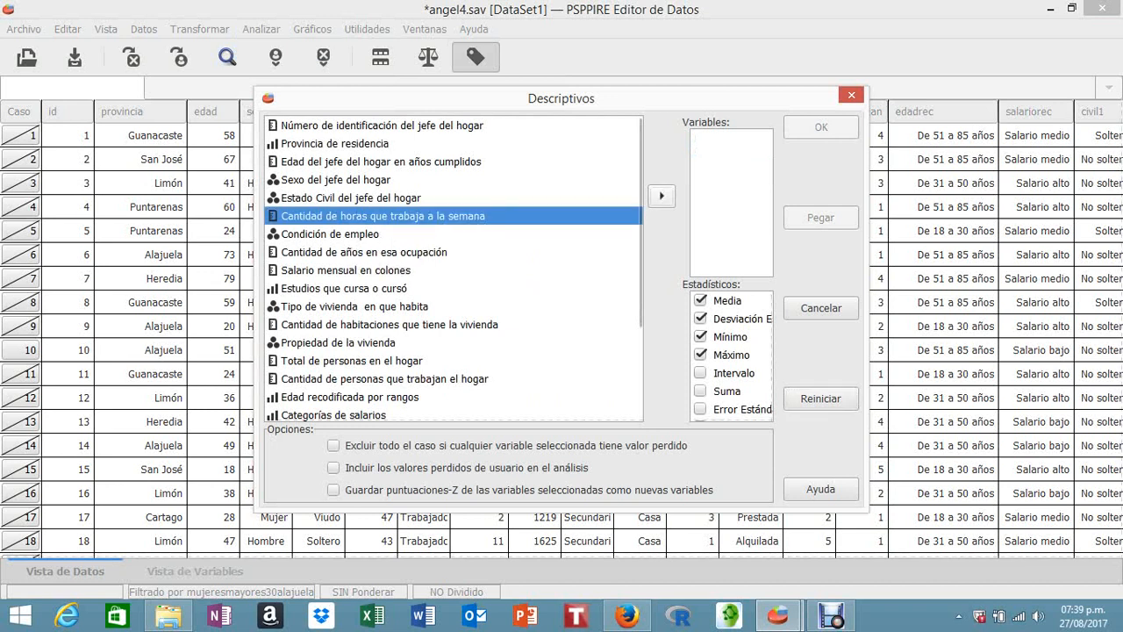
left_click(661, 196)
left_click(382, 235)
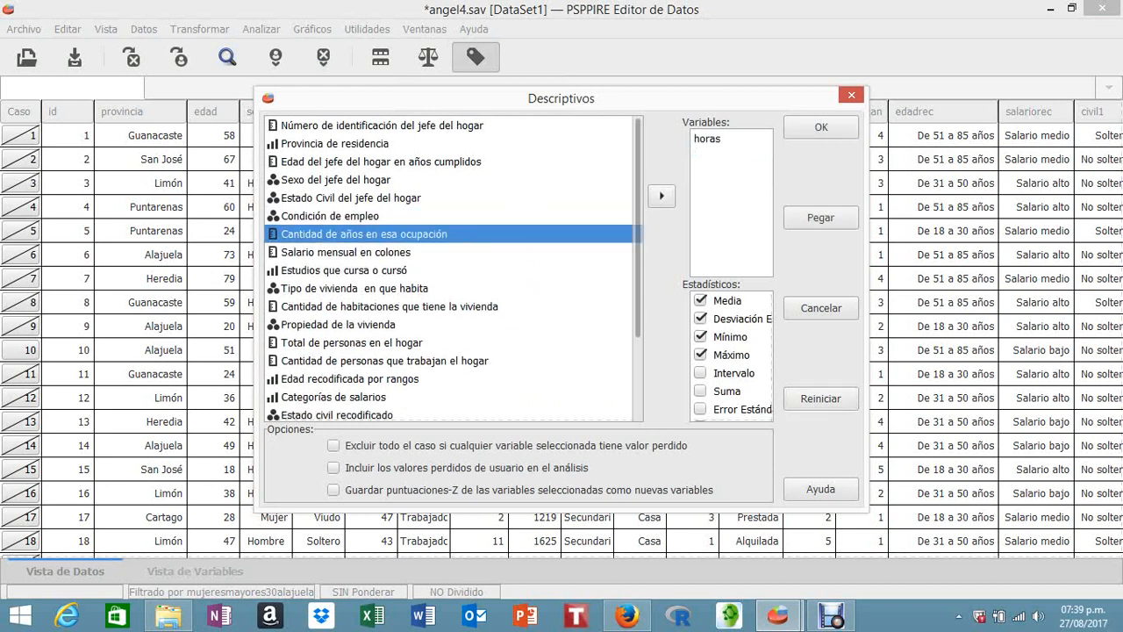
left_click(662, 196)
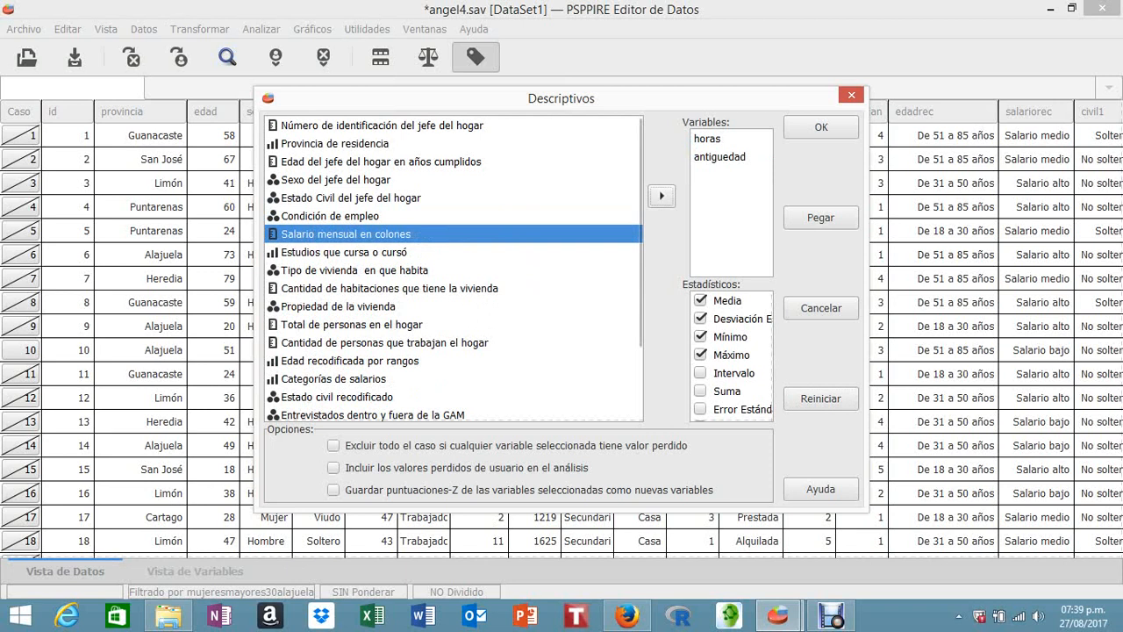
left_click(661, 196)
left_click(821, 127)
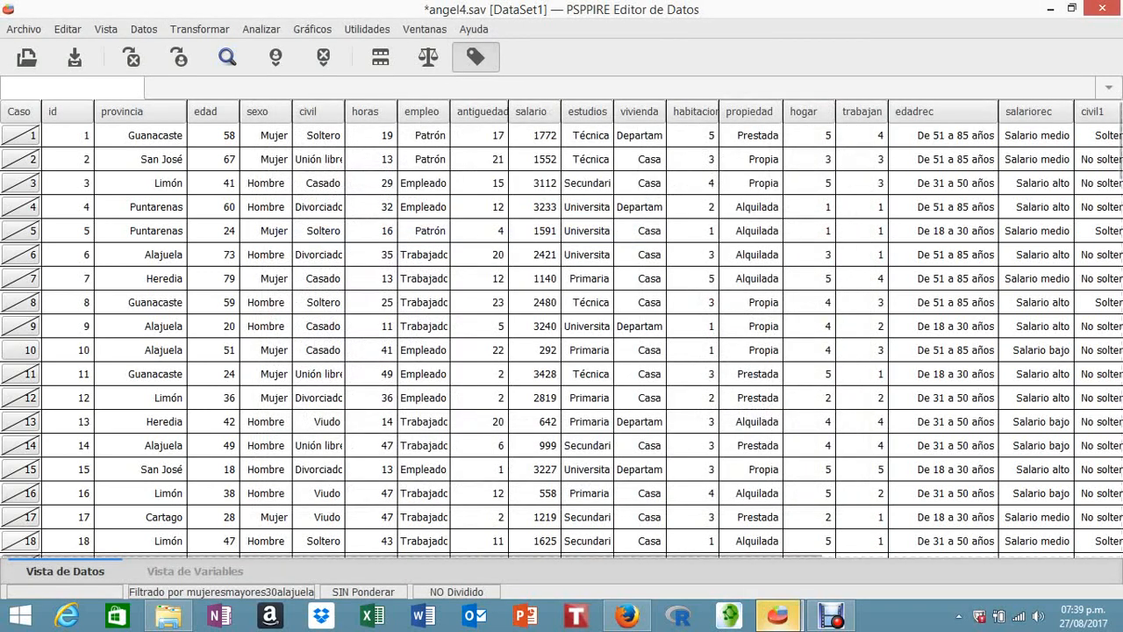
mouse_move(777, 616)
left_click(869, 526)
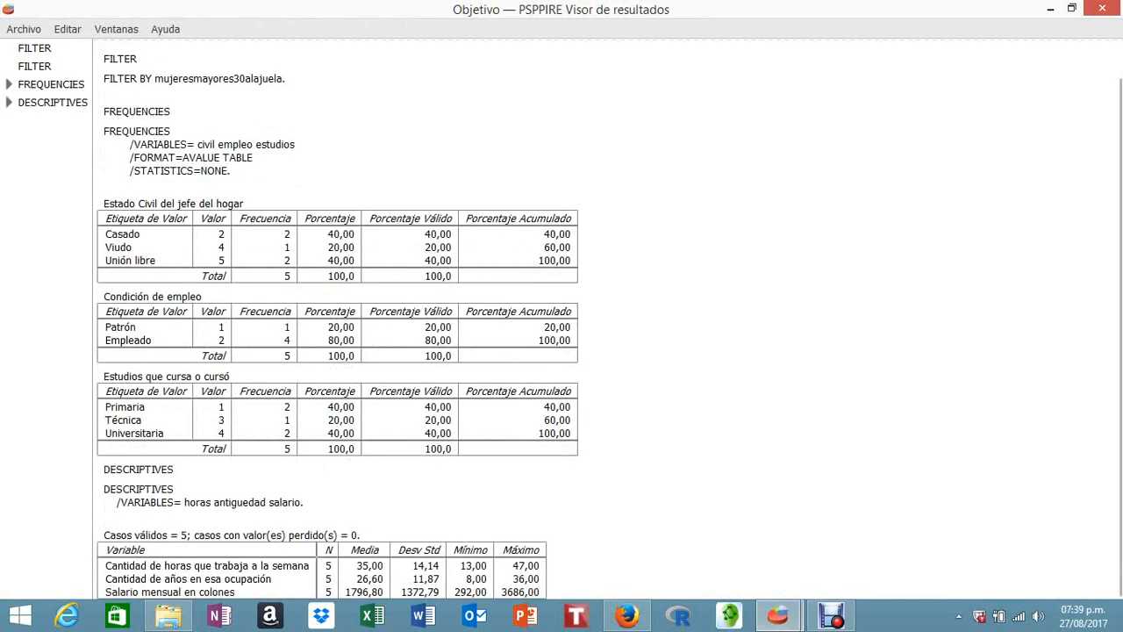
- Export the results to the desktop as an HTML file named "resultados mujeres mayores a 30 años de alajuela" and close the results viewer
left_click(24, 29)
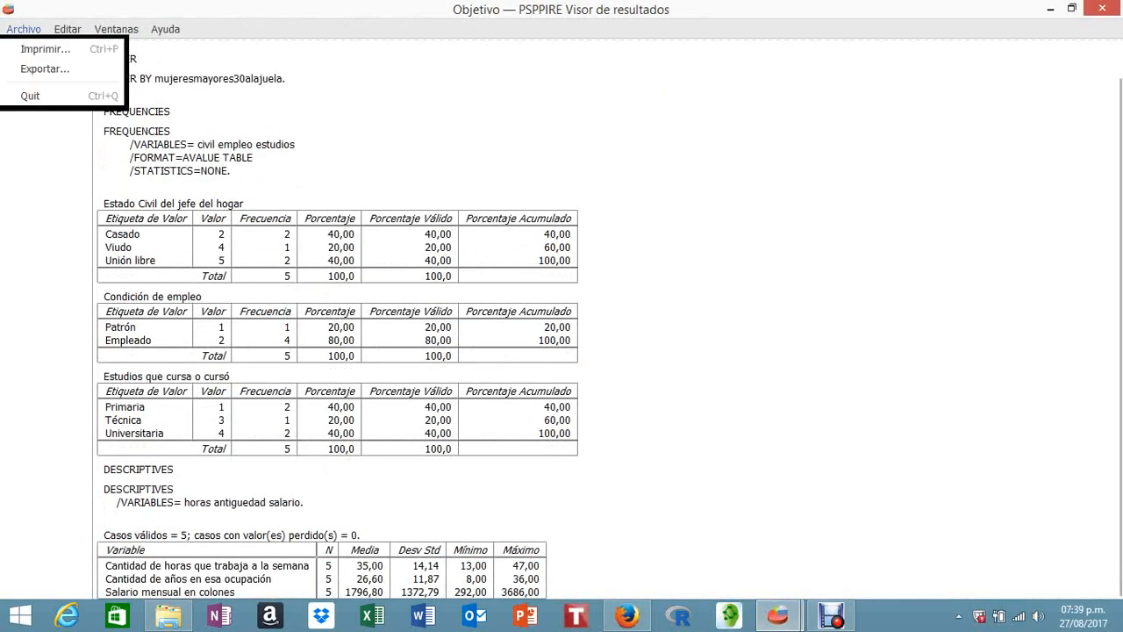
left_click(45, 70)
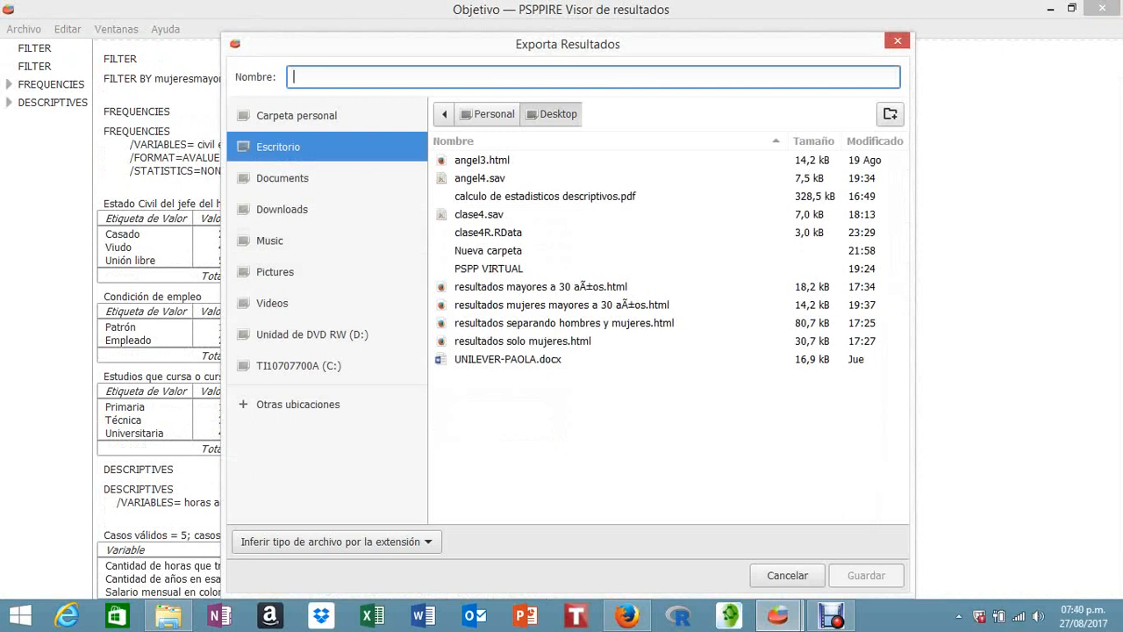
left_click(561, 304)
left_click(452, 77)
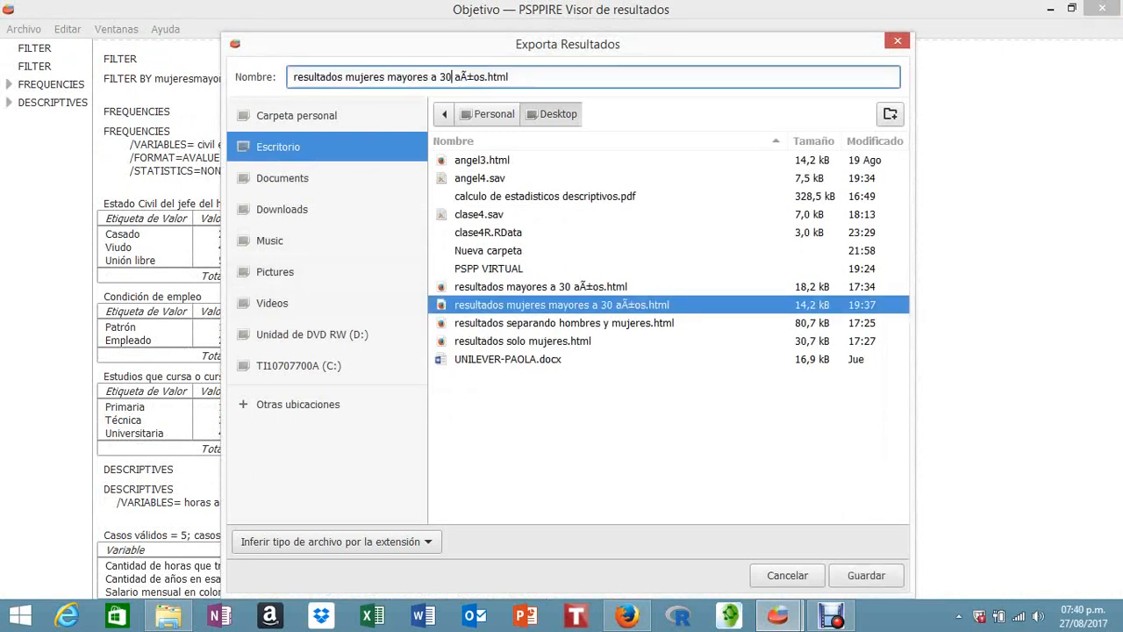
left_click_drag(509, 77, 454, 78)
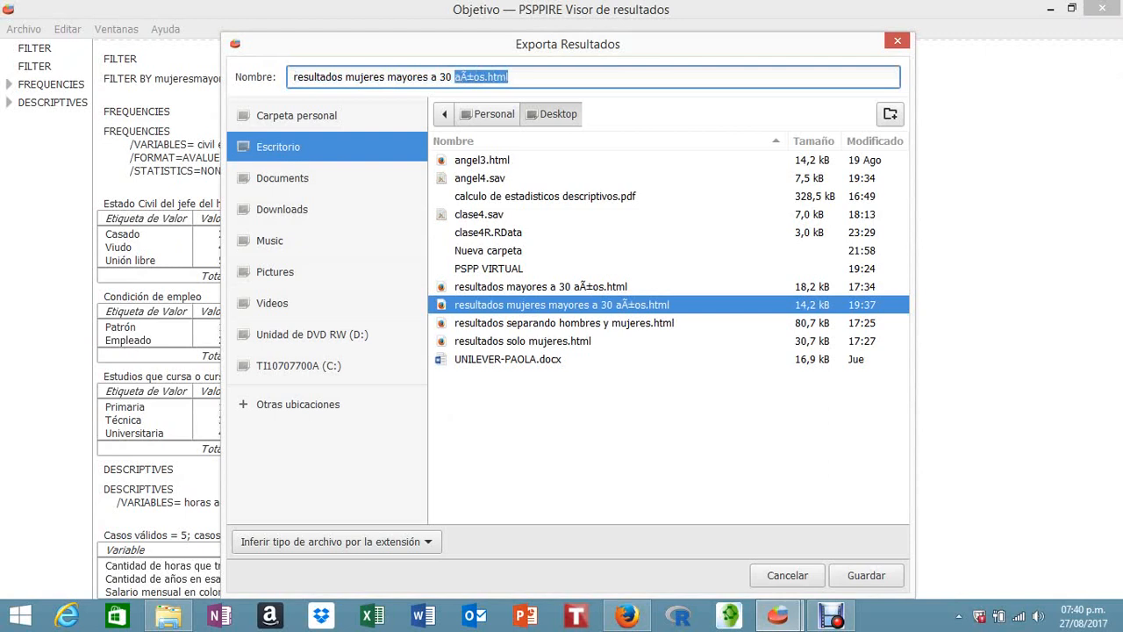
type("años de alajuela")
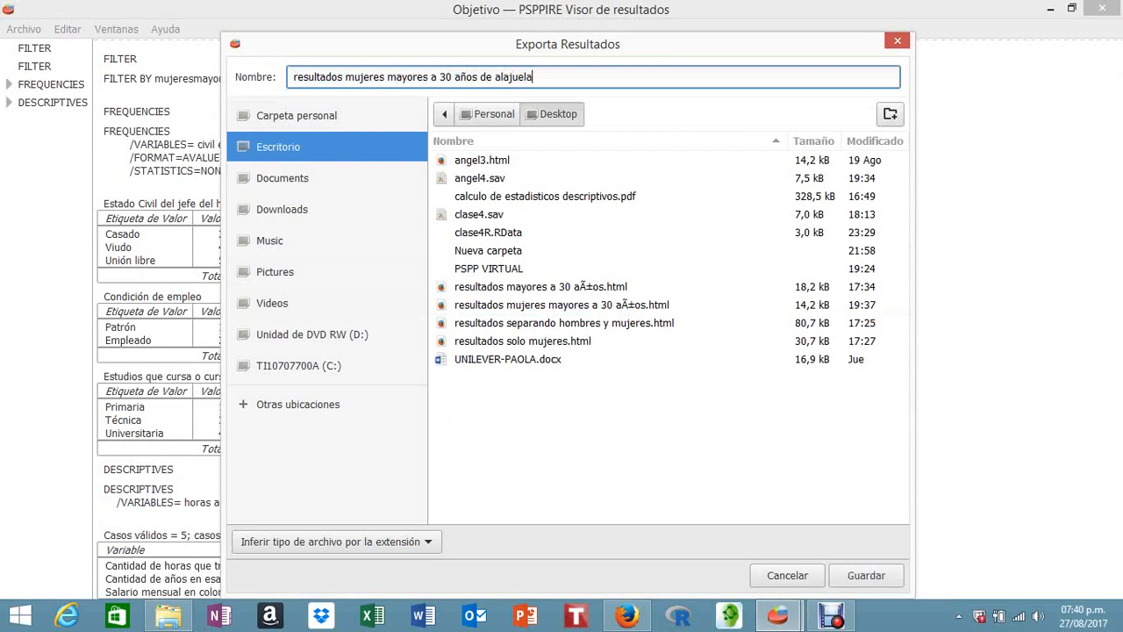
left_click(337, 542)
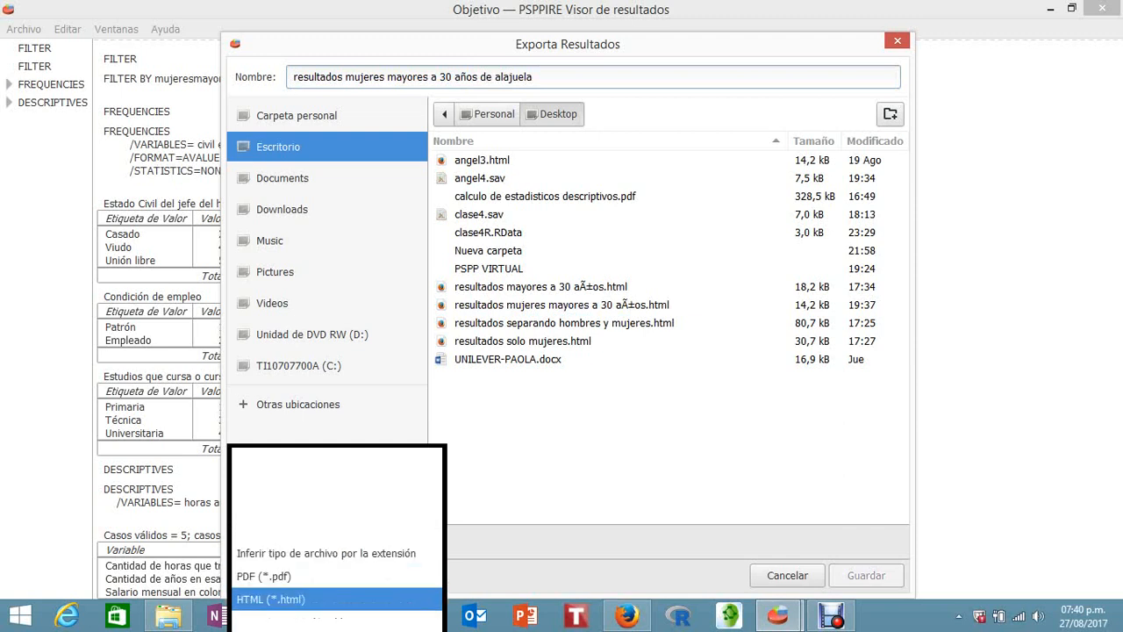
left_click(337, 598)
left_click(866, 575)
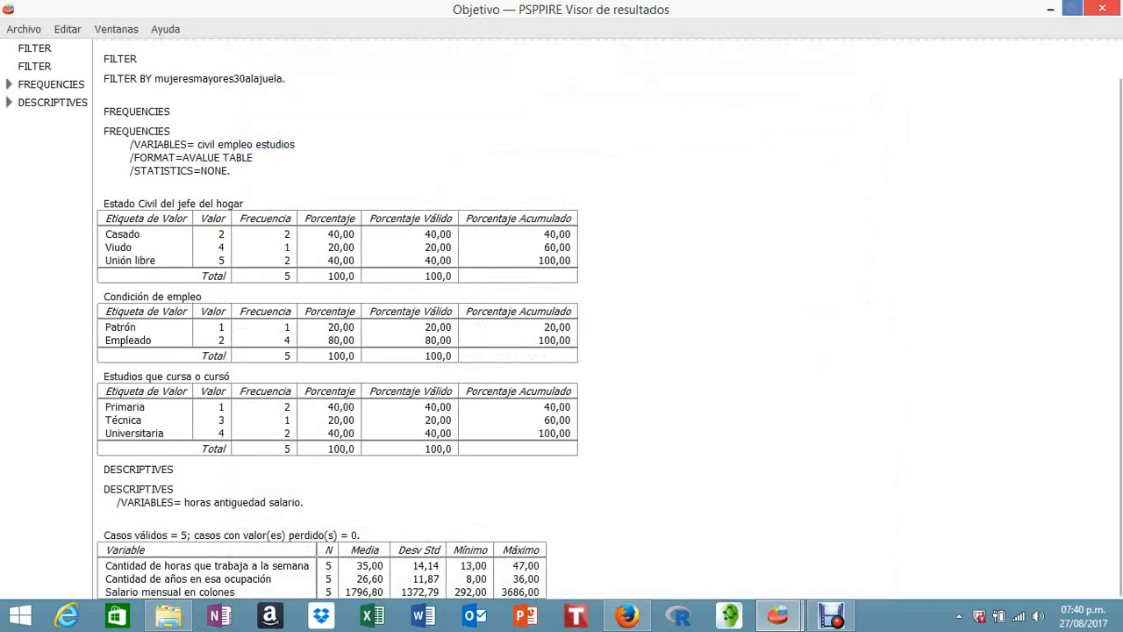
left_click(1101, 8)
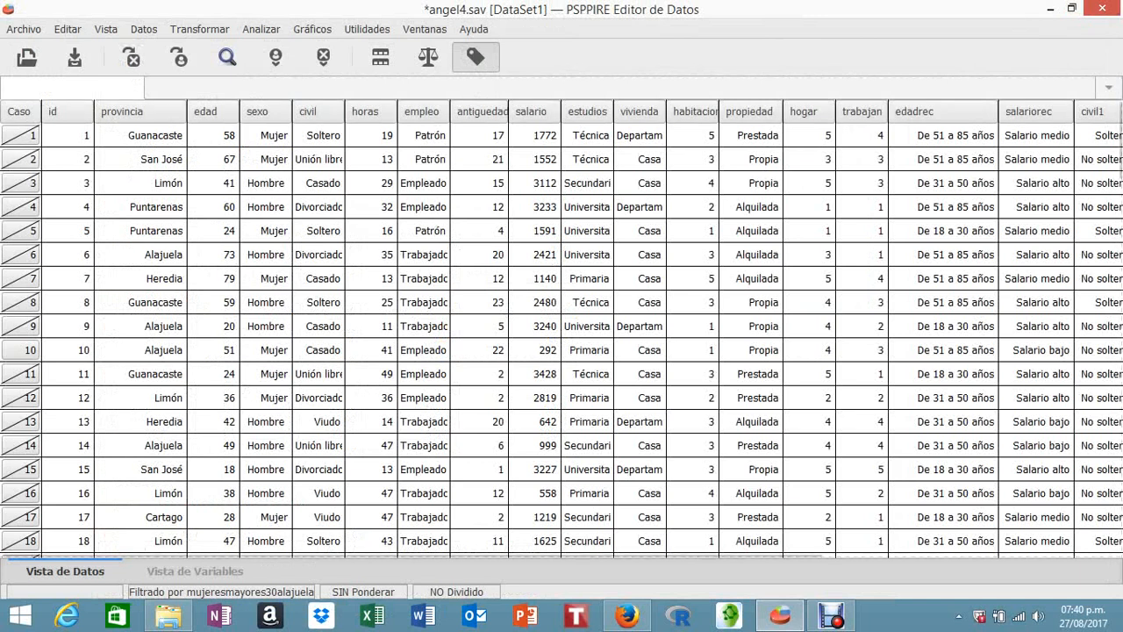
- Remove the mujeresmayores30alajuela filter by selecting all cases, and minimize the results viewer
left_click(144, 29)
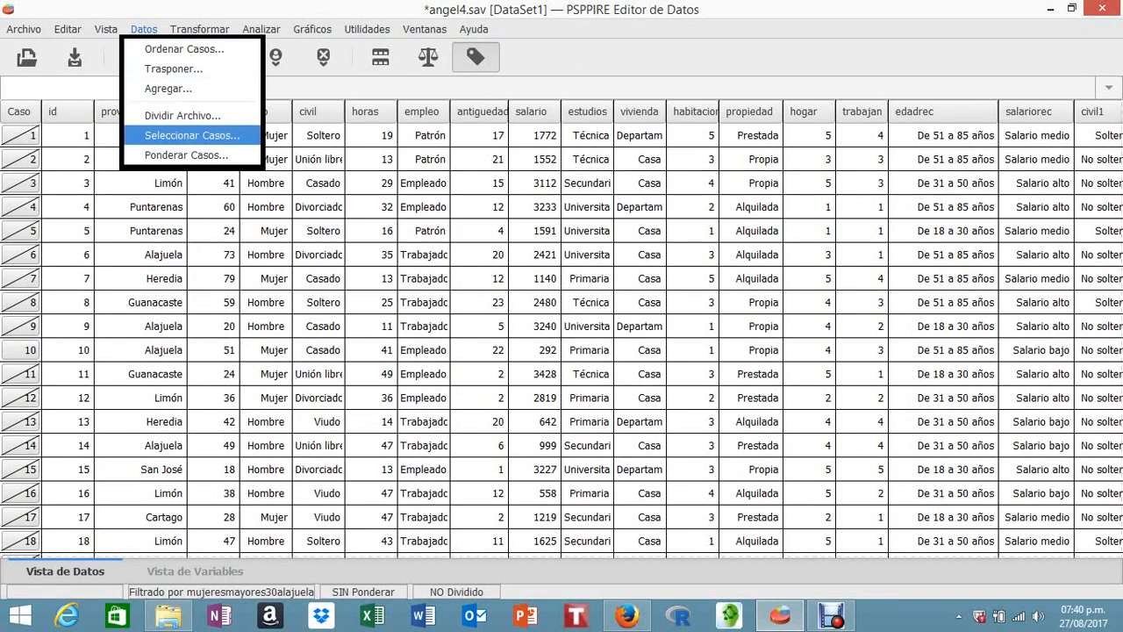
left_click(192, 135)
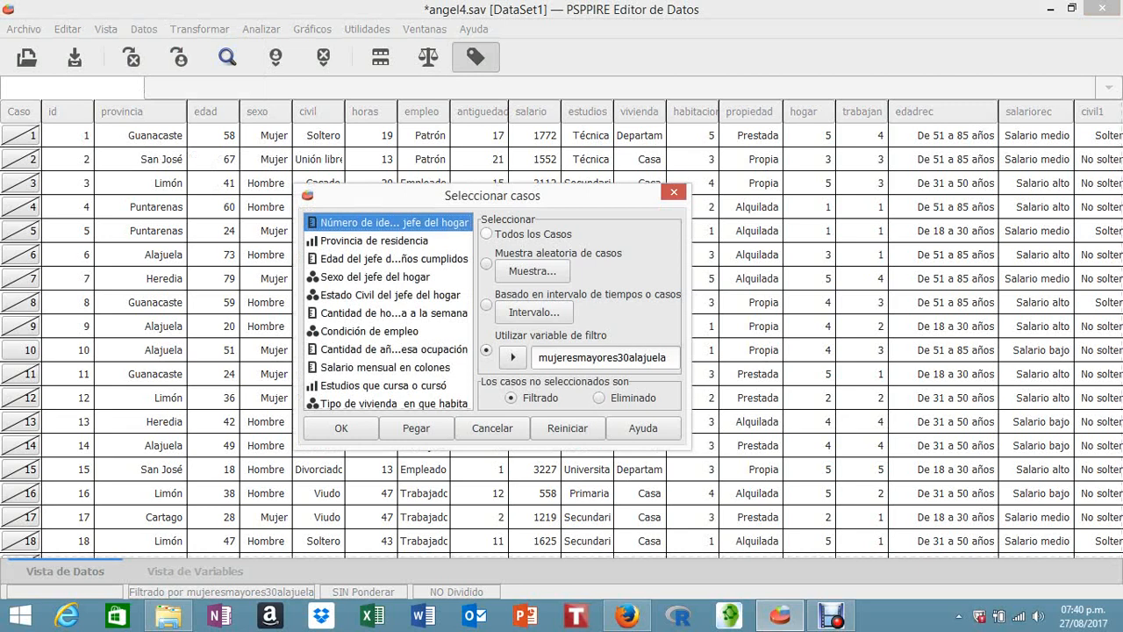
left_click(486, 233)
left_click(341, 428)
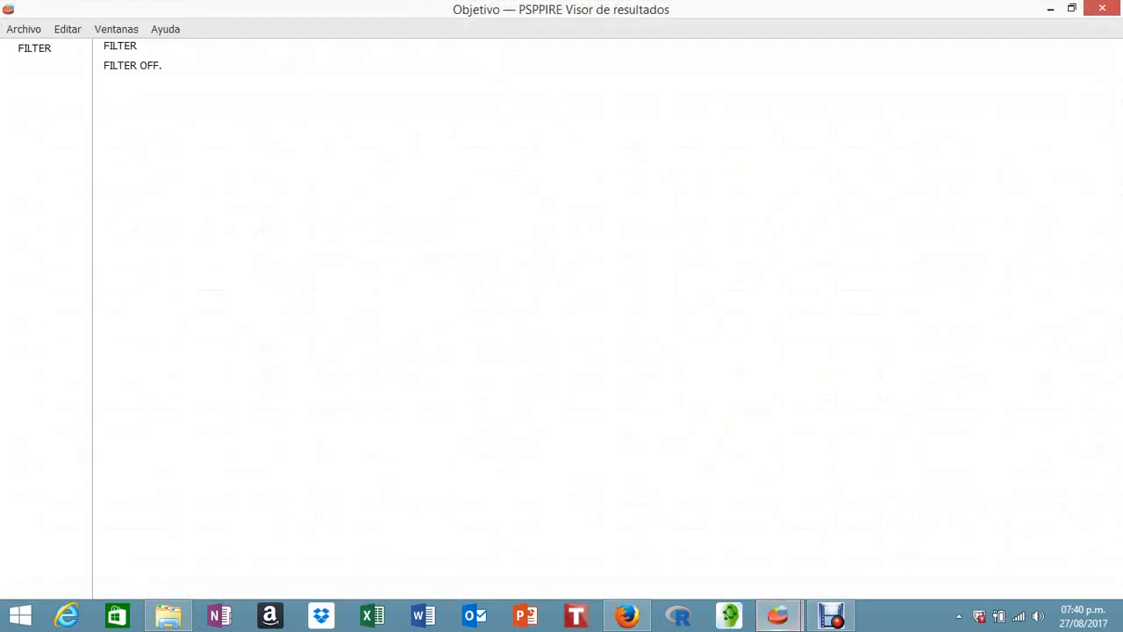
left_click(1050, 8)
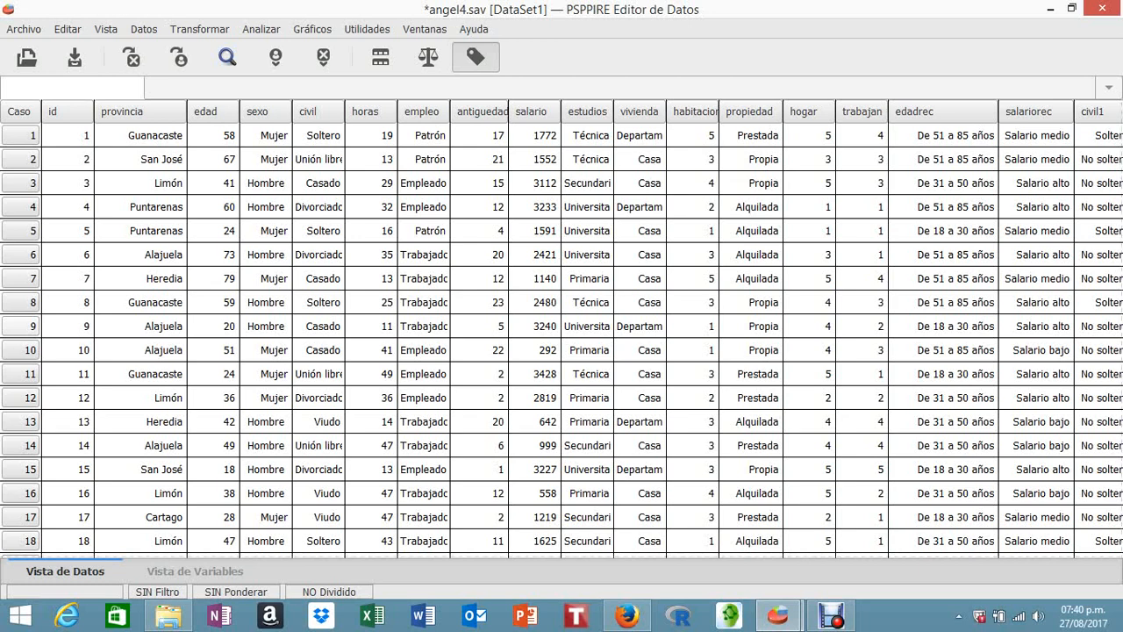
- Examine the value labels of provincia1 in the variable list and close them without changes
scroll(19, 470, "down", 2)
left_click(194, 571)
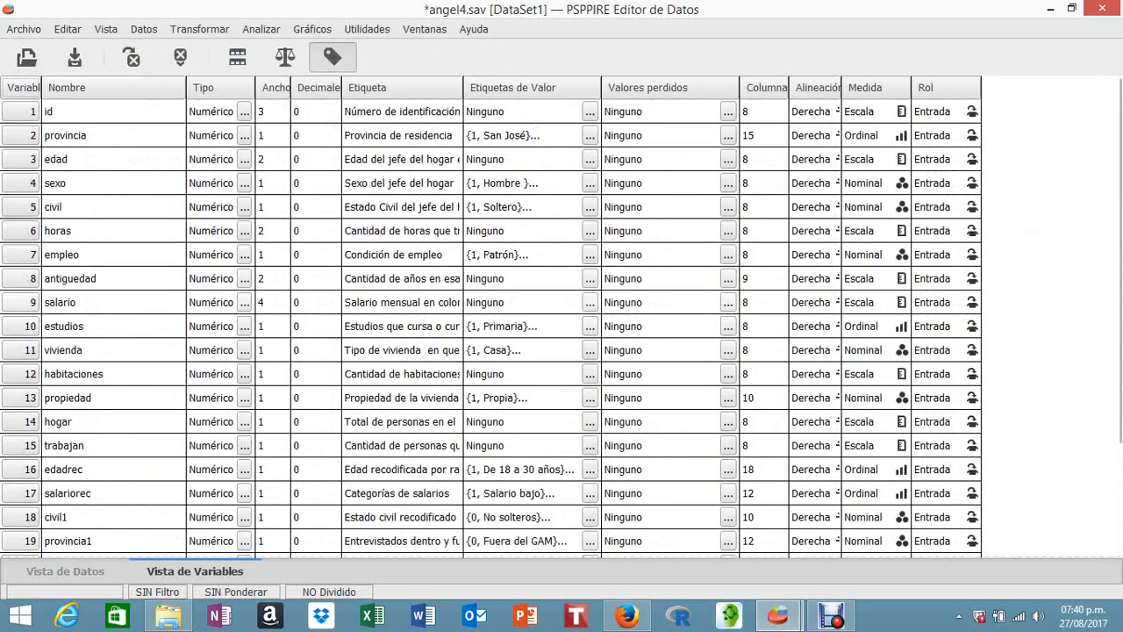
scroll(19, 351, "down", 2)
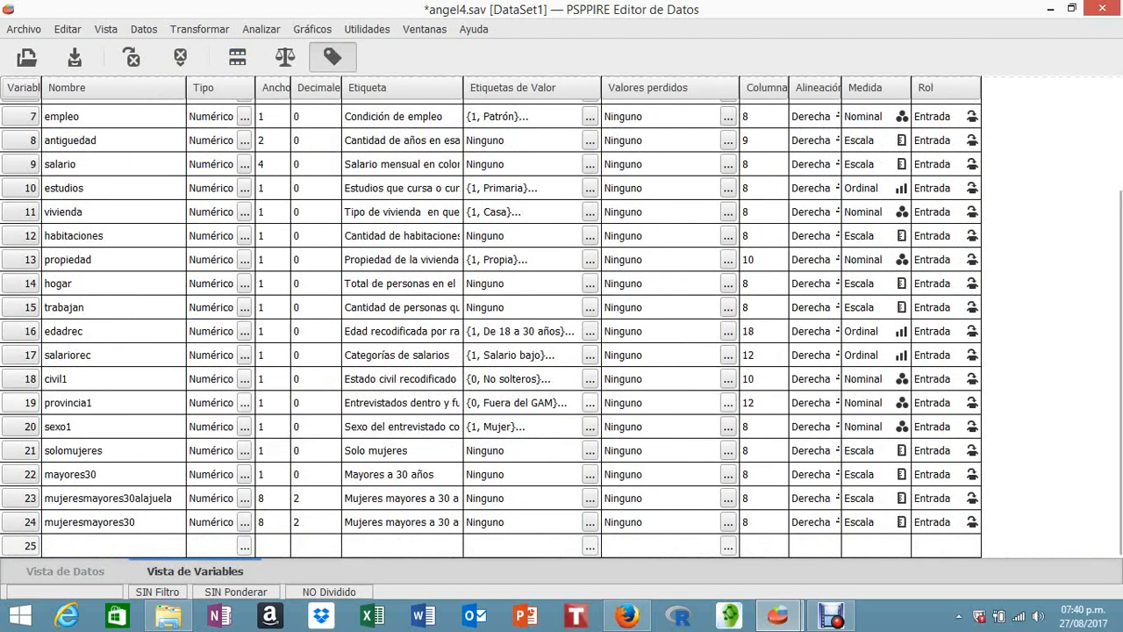
double_click(590, 402)
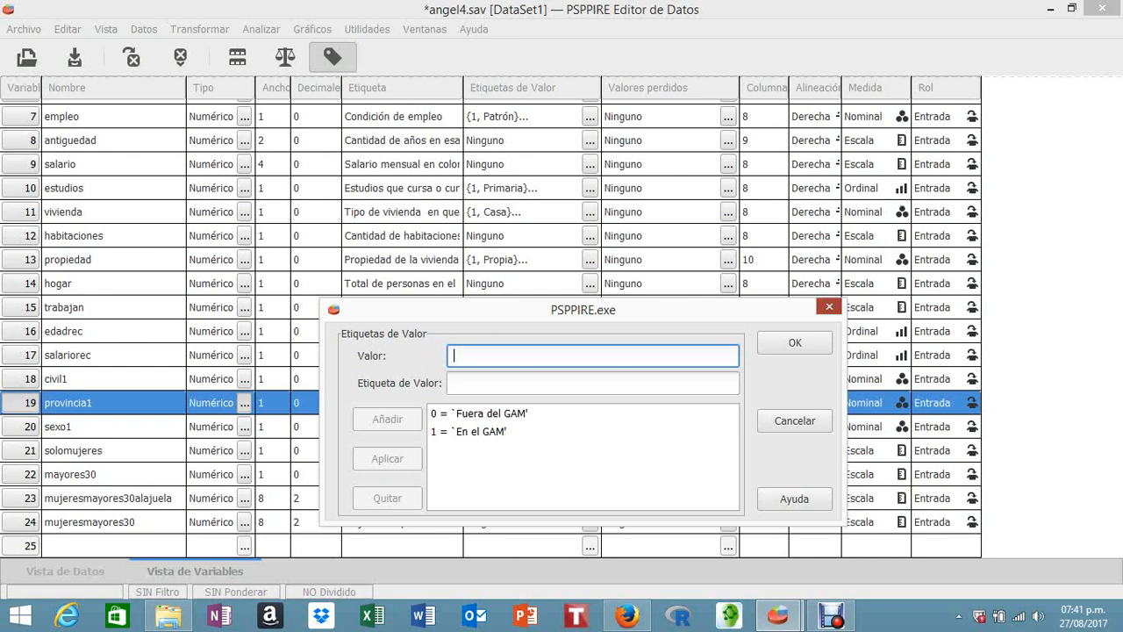
key("Escape")
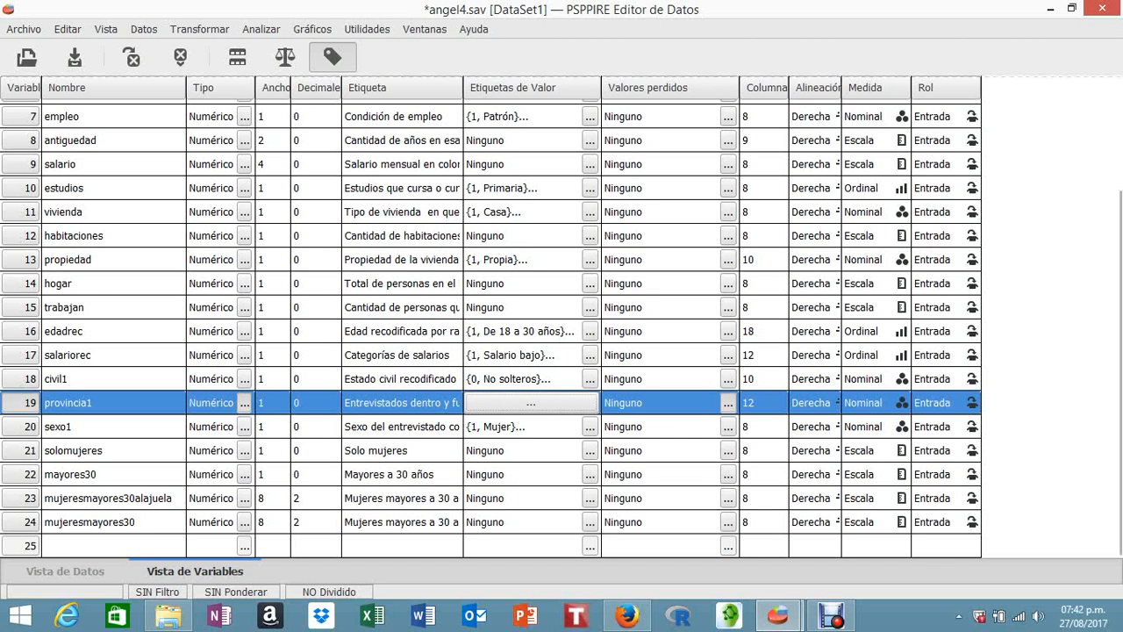
- Start computing a new variable, reset the previous settings and name the target variable fueradelgam
left_click(144, 29)
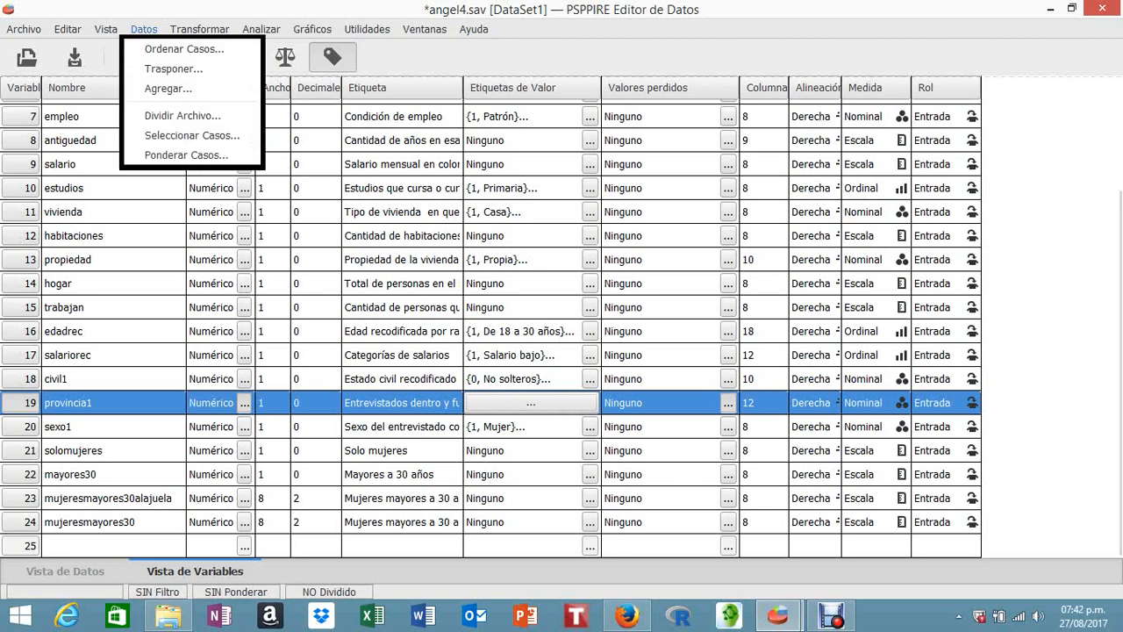
mouse_move(200, 29)
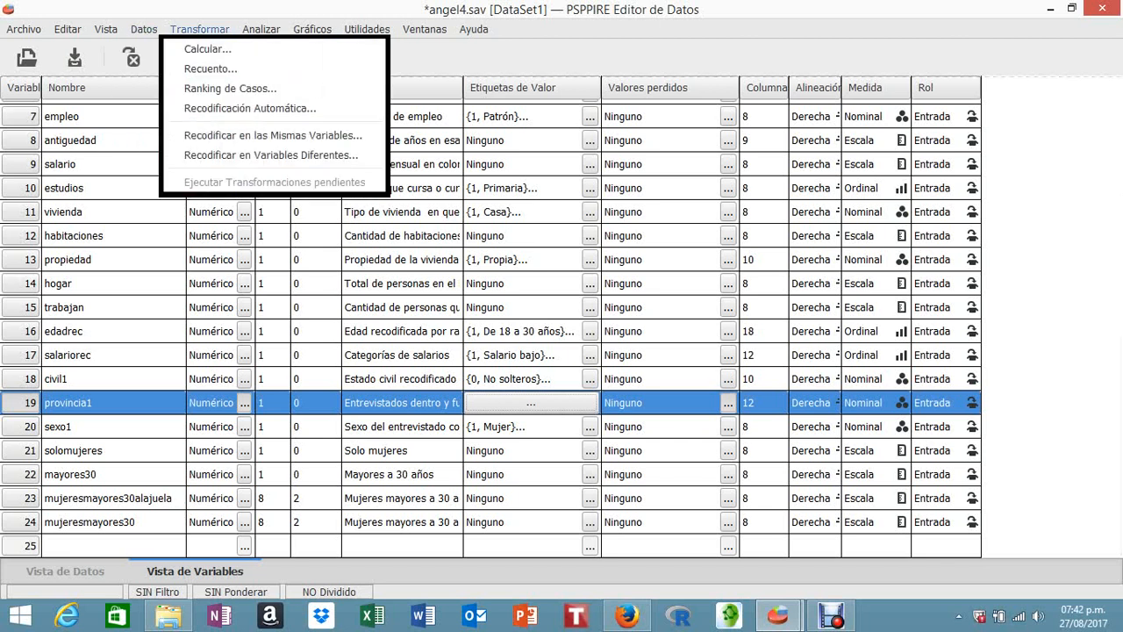
left_click(207, 49)
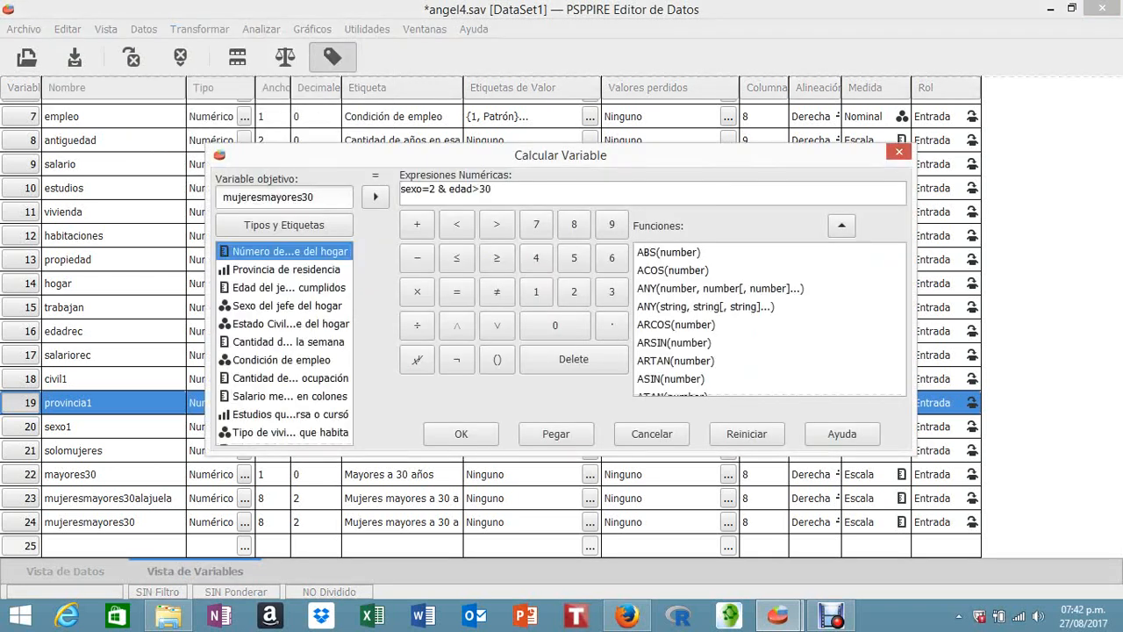
left_click(745, 433)
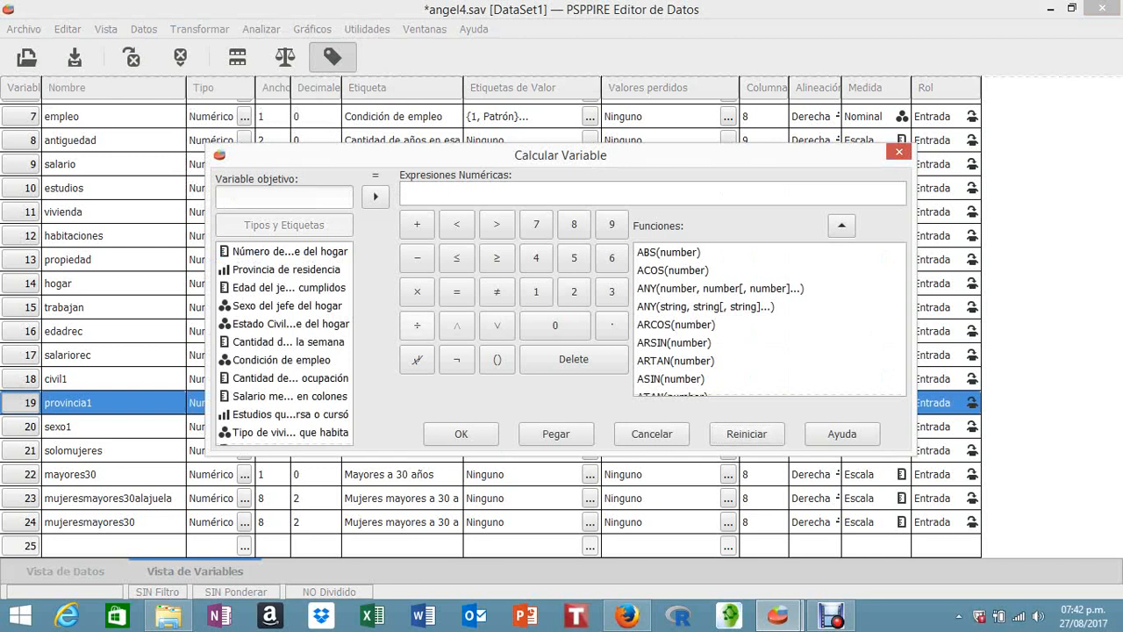
left_click(284, 197)
type("g")
key("BackSpace")
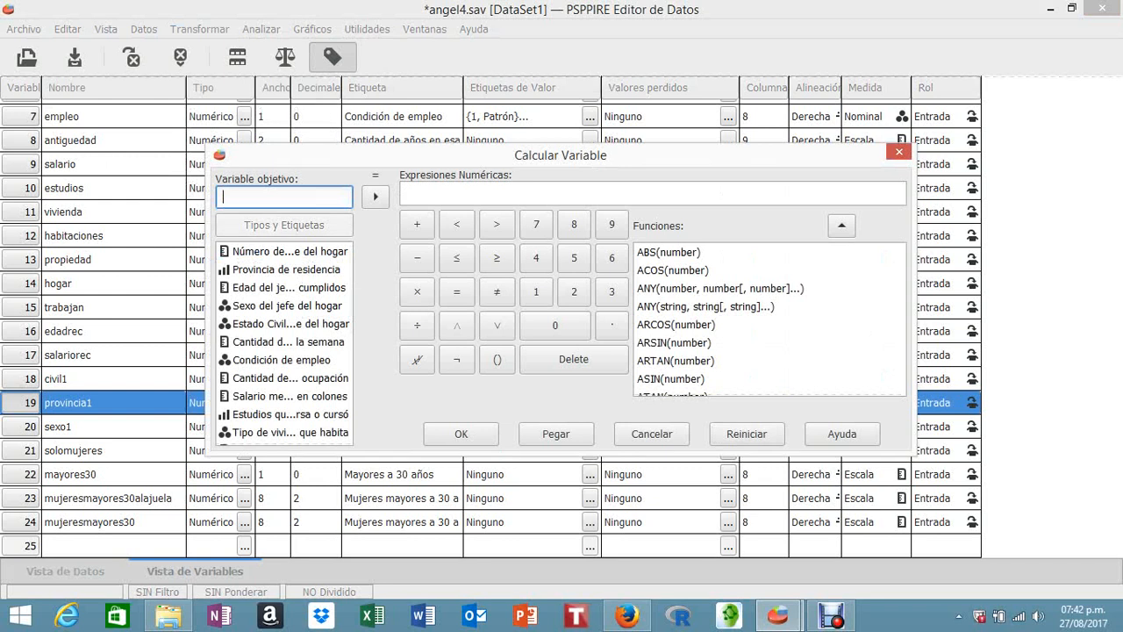
type("fueradel")
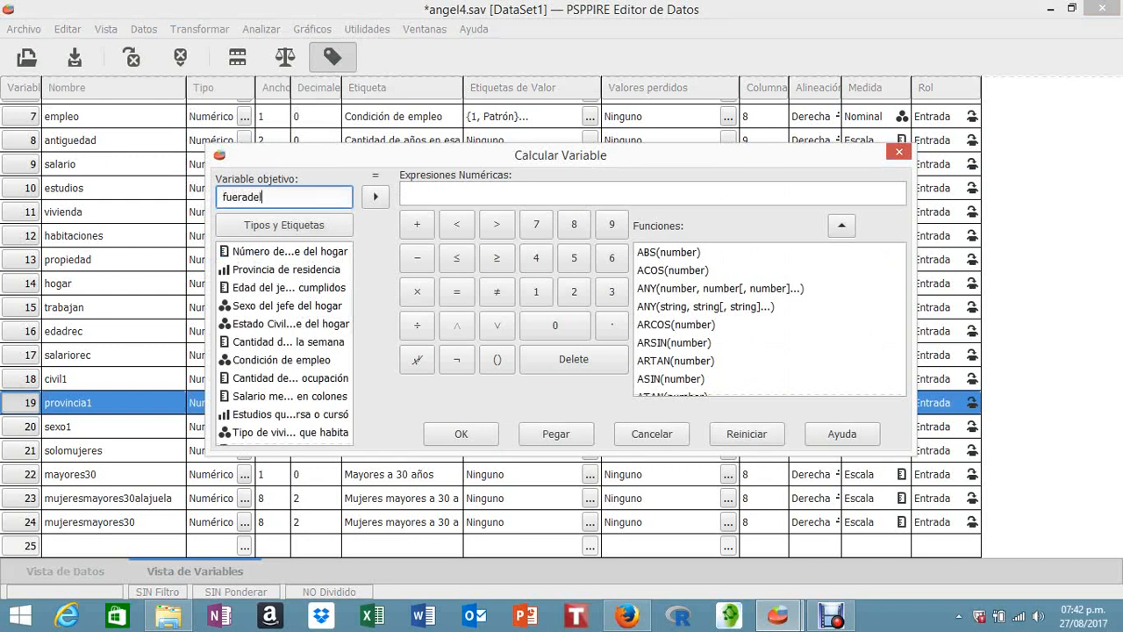
type("gam")
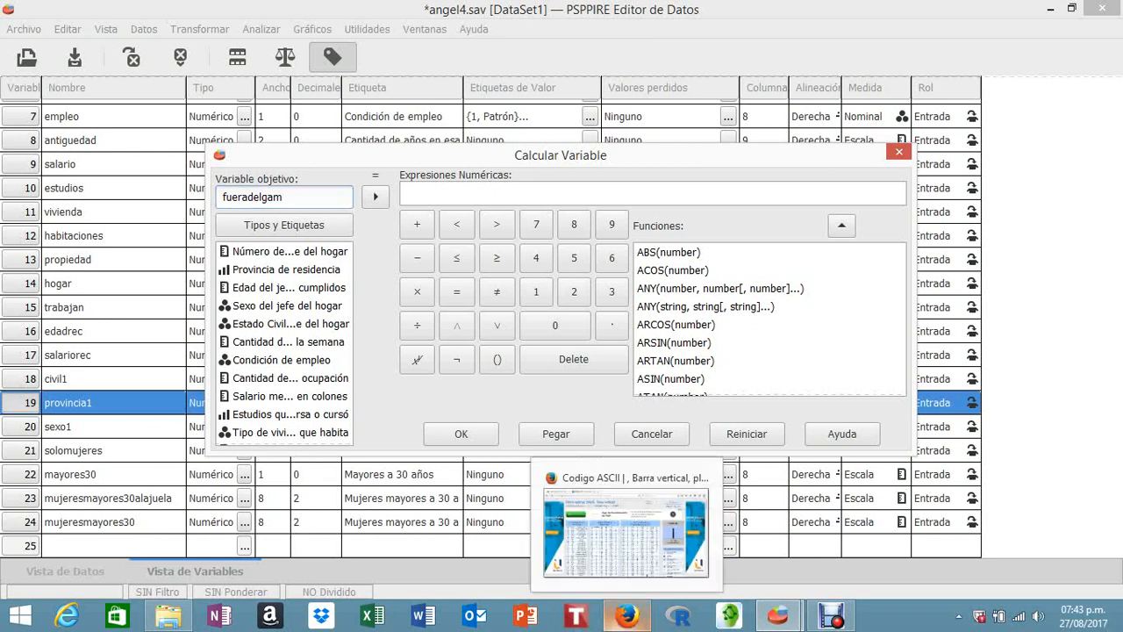
- Switch to Firefox, copy the vertical bar character from the ASCII code 124 page and return to PSPPIRE
left_click(626, 615)
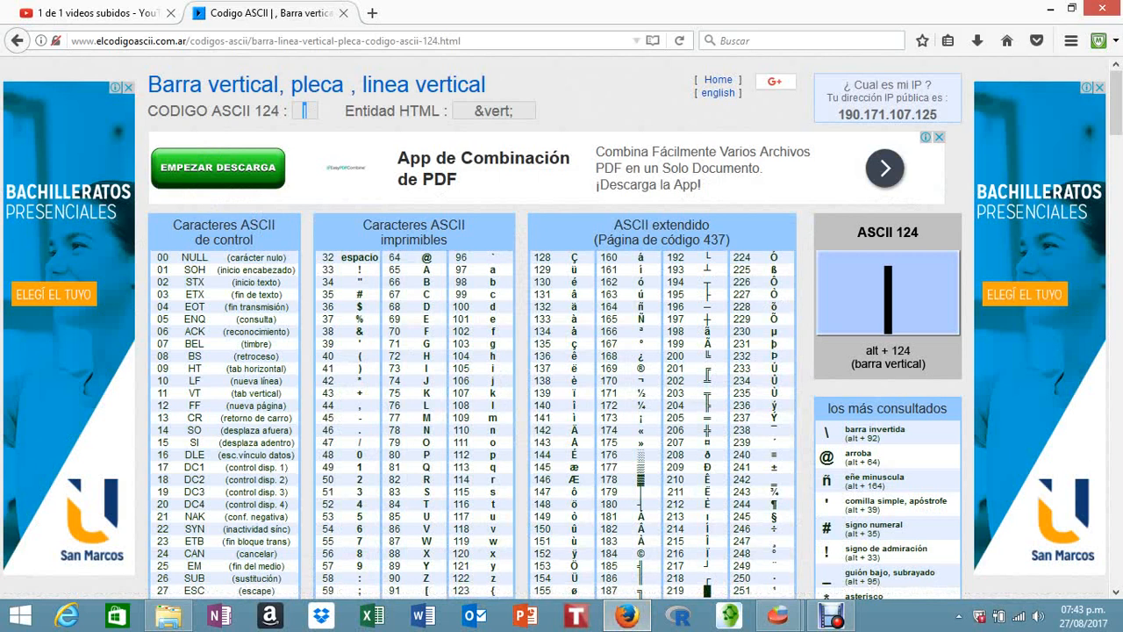
right_click(307, 112)
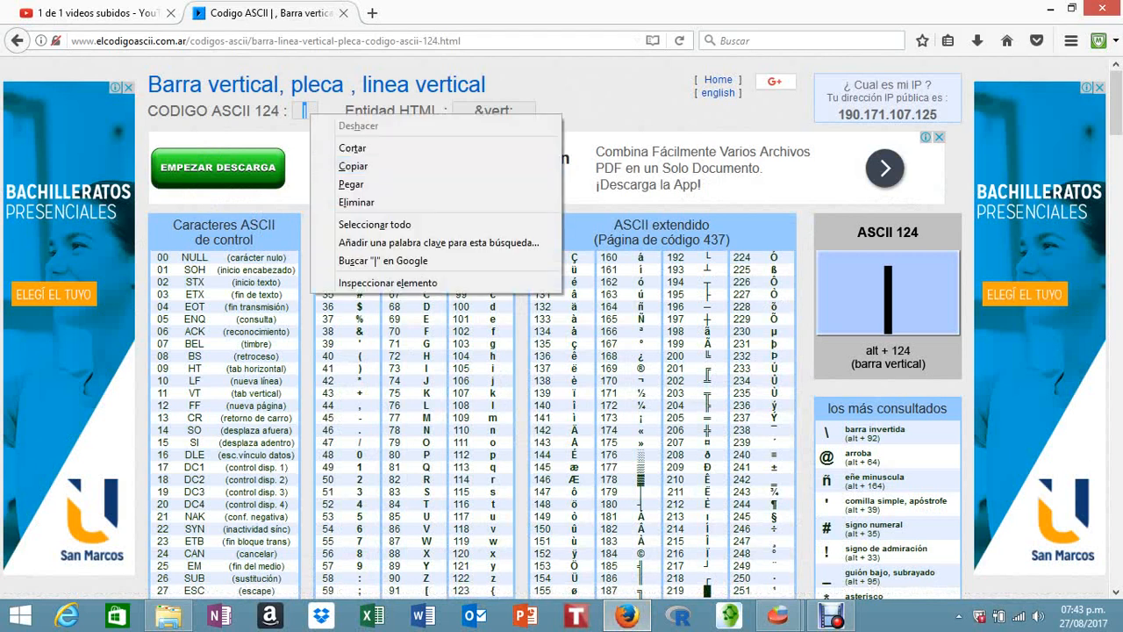
left_click(353, 166)
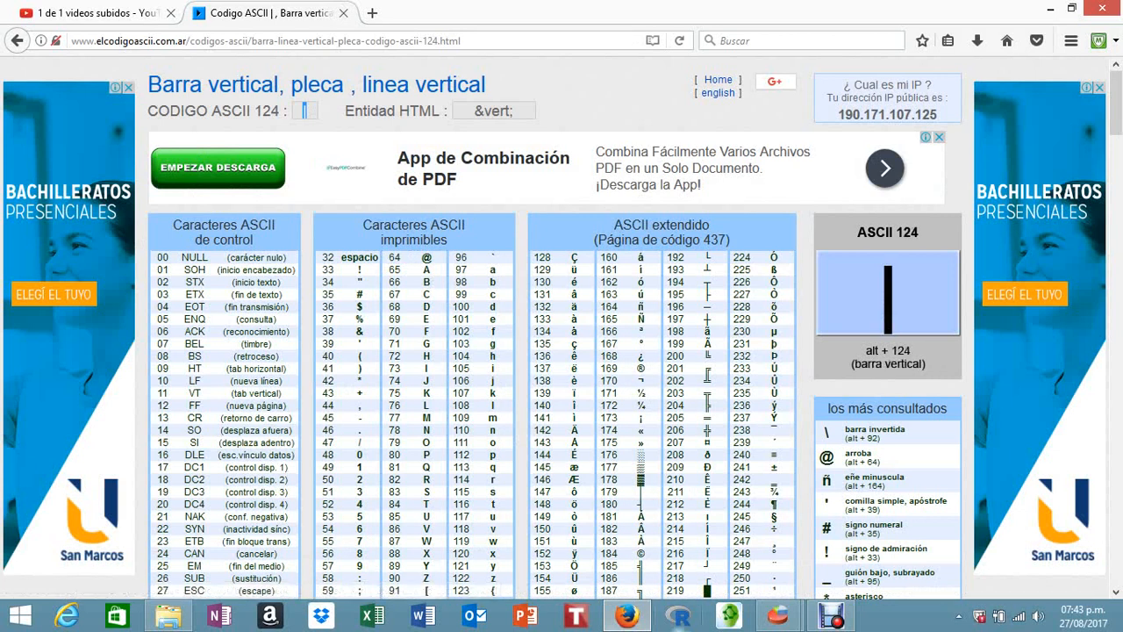
left_click(777, 615)
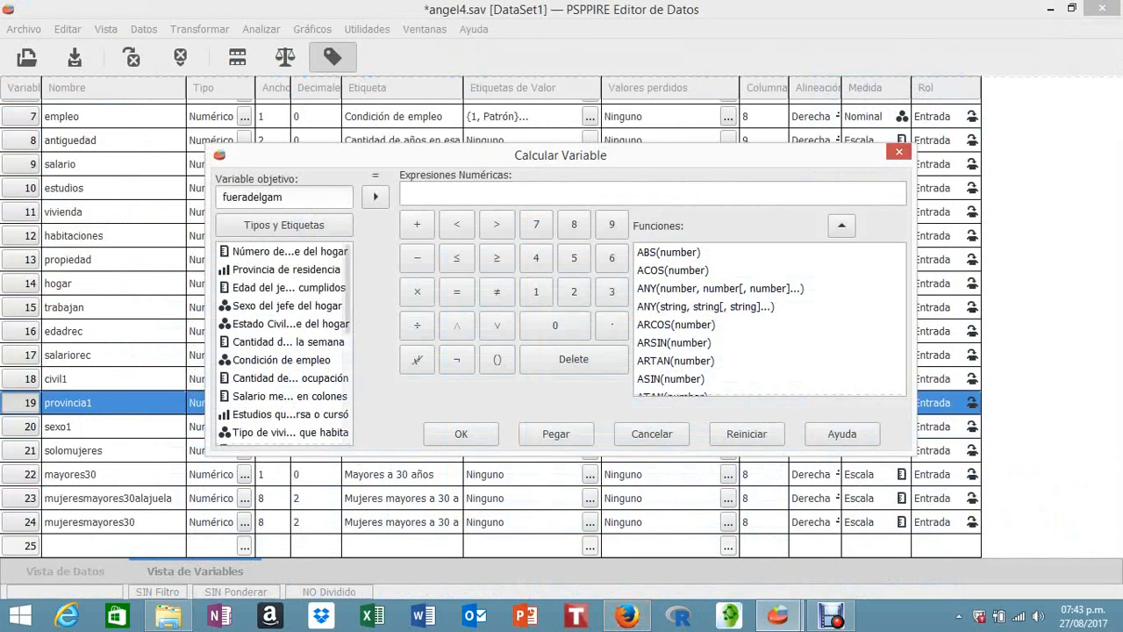
- Begin the numeric expression with provincia=5 followed by the copied vertical bar as the OR operator
left_click(286, 270)
type("provincia")
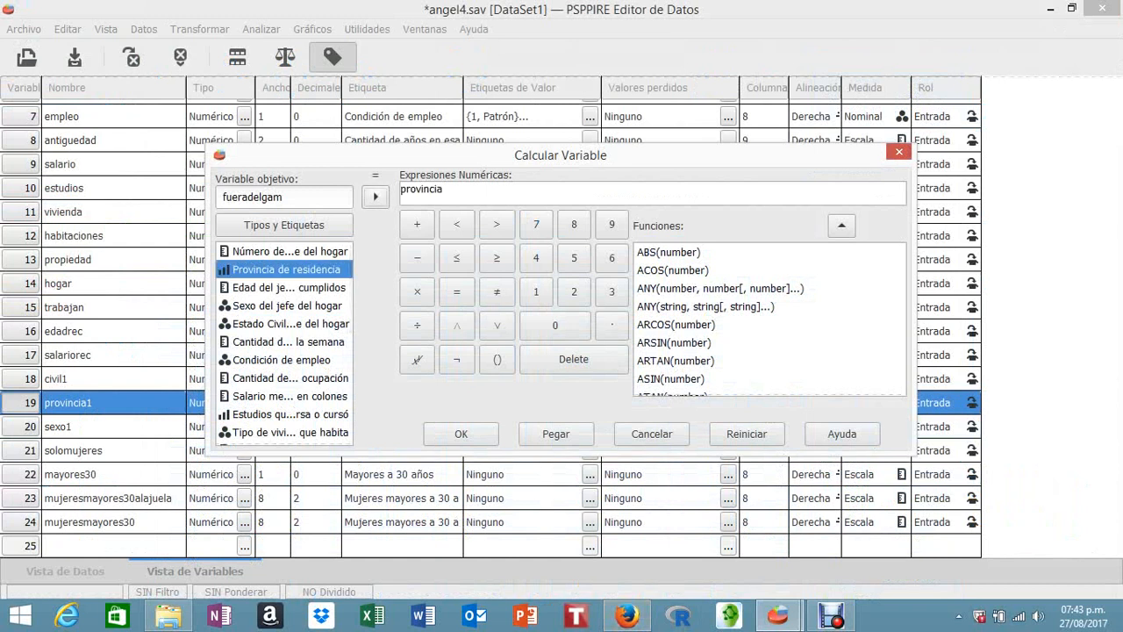
left_click(456, 291)
left_click(574, 257)
right_click(462, 190)
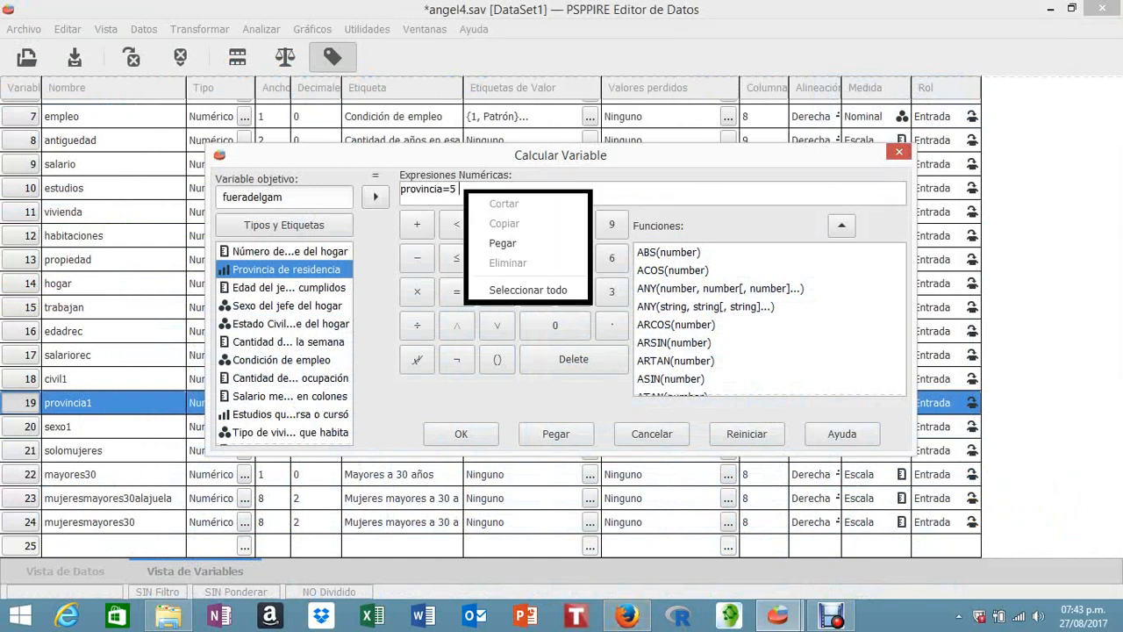
left_click(502, 243)
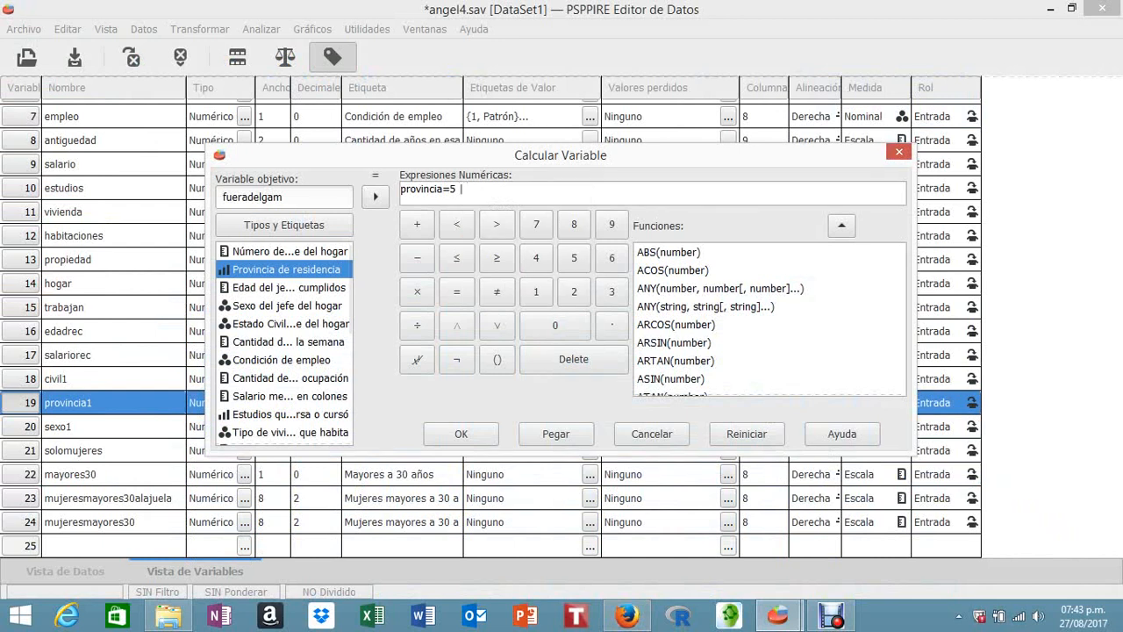
- Complete the expression with "provincia=6 | provincia=7" and compute the fueradelgam variable
double_click(286, 270)
left_click(452, 294)
left_click(611, 257)
right_click(536, 188)
left_click(577, 243)
double_click(286, 269)
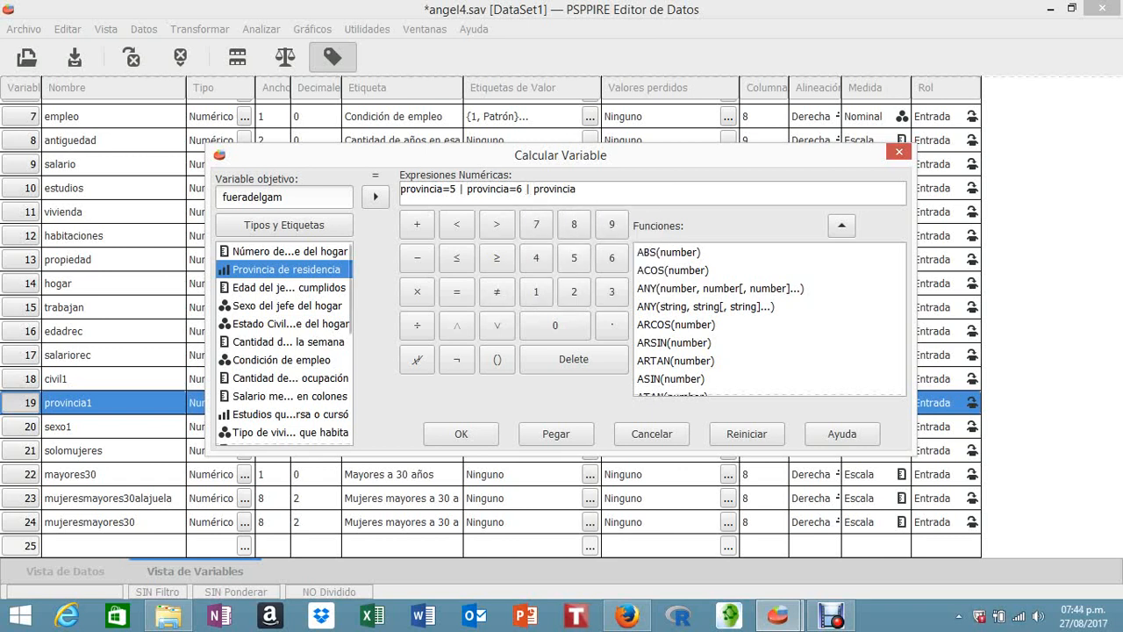
type("=")
left_click(537, 224)
left_click(298, 197)
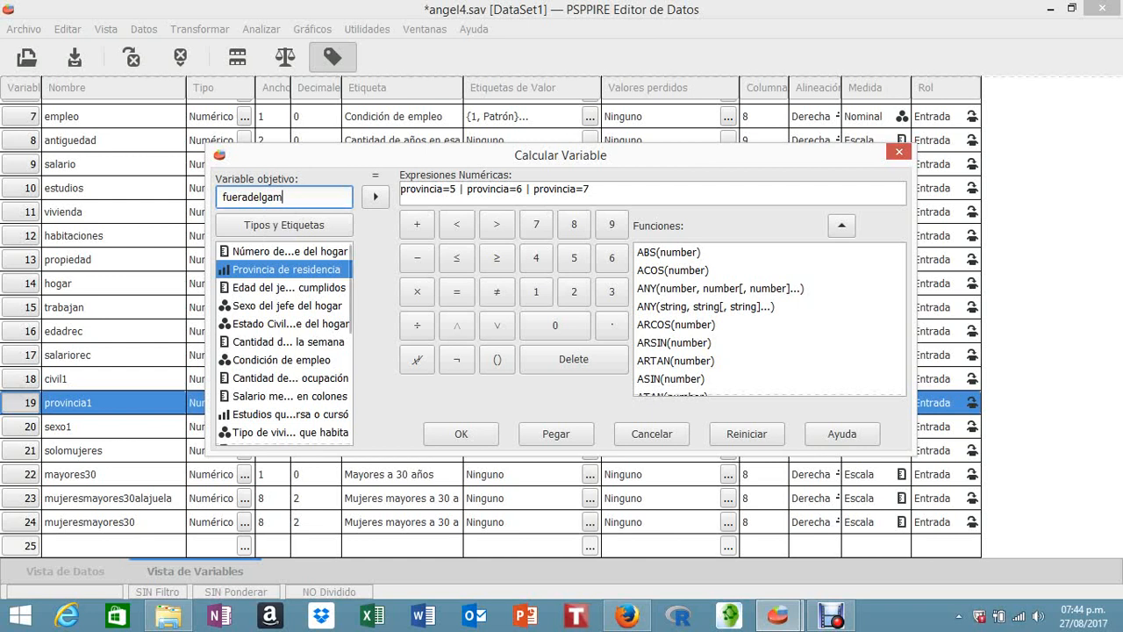
left_click(461, 434)
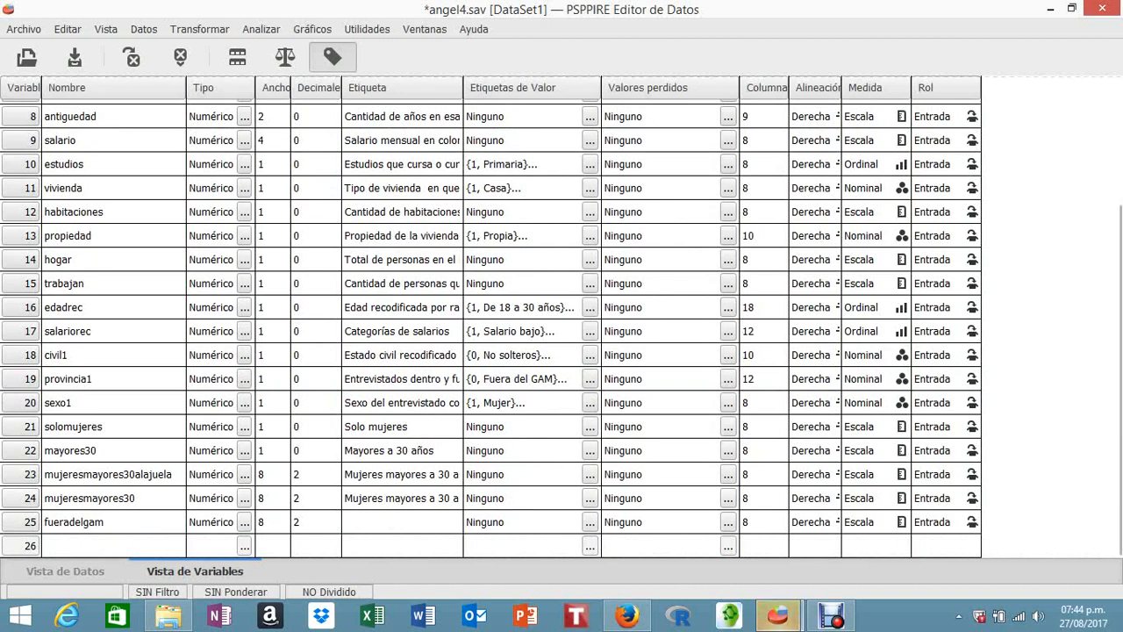
- Set the width to 1 for mujeresmayores30alajuela, mujeresmayores30 and fueradelgam, and set fueradelgam to 0 decimals
left_click_drag(290, 88, 351, 87)
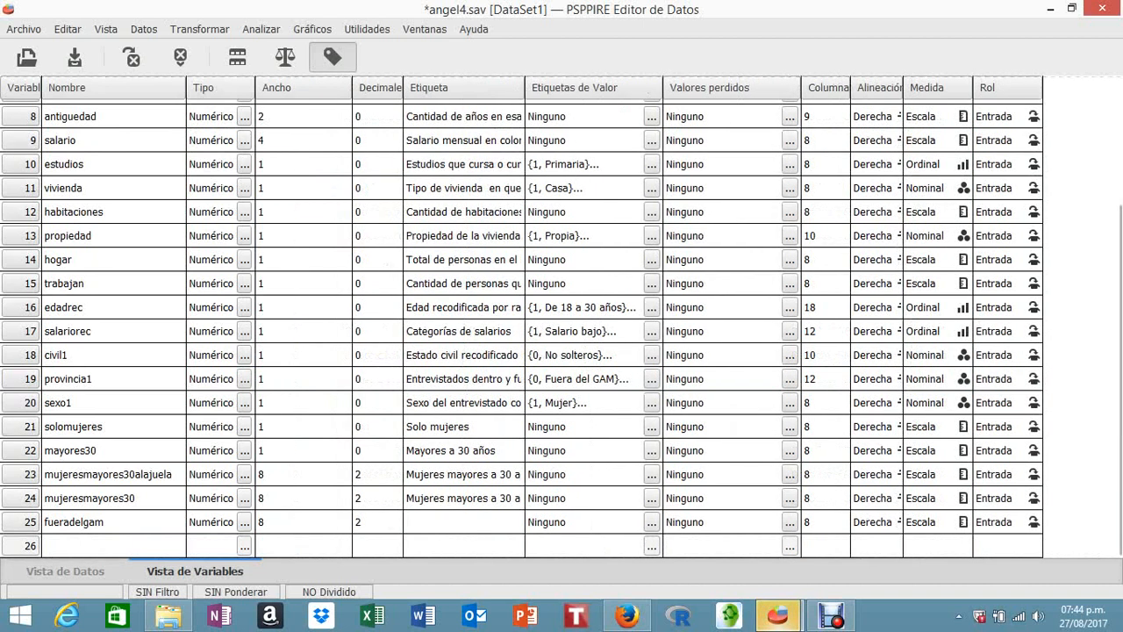
left_click(283, 475)
left_click(283, 475)
type("1")
key("Return")
type("1")
key("Return")
type("1")
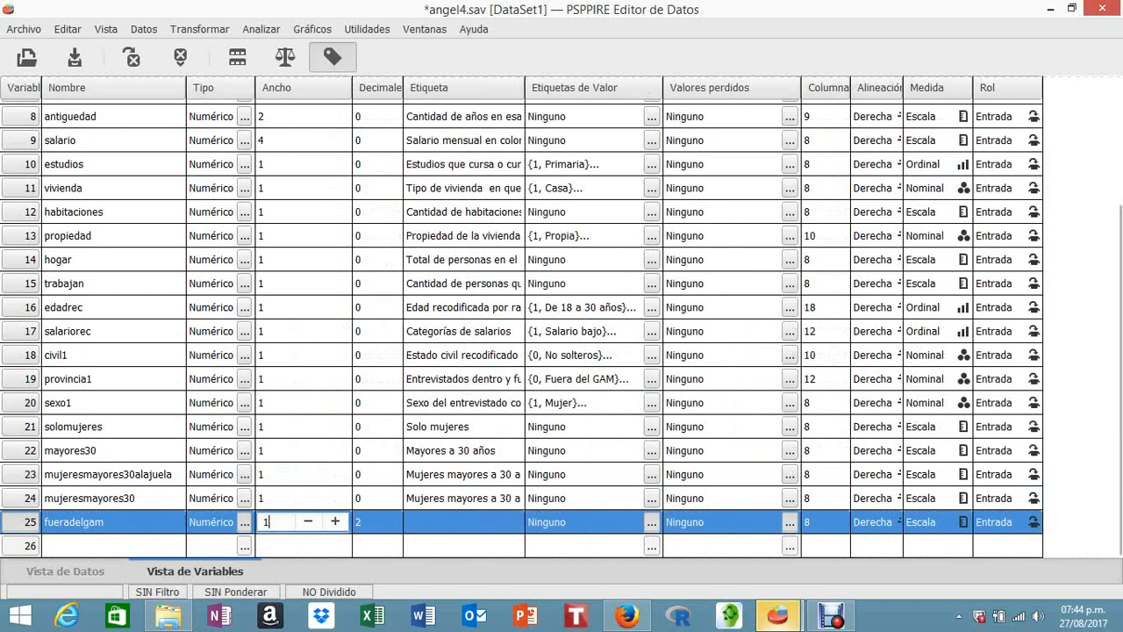
key("Tab")
type("0")
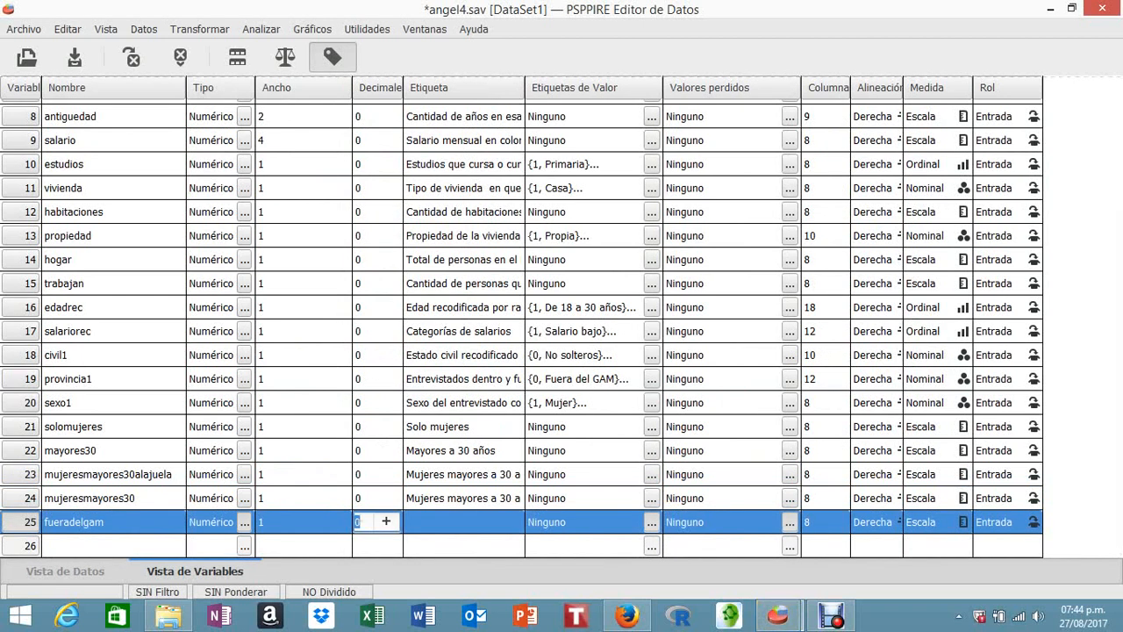
- Try to give the fueradelgam variable the label "Fuera del GAM"
key("Tab")
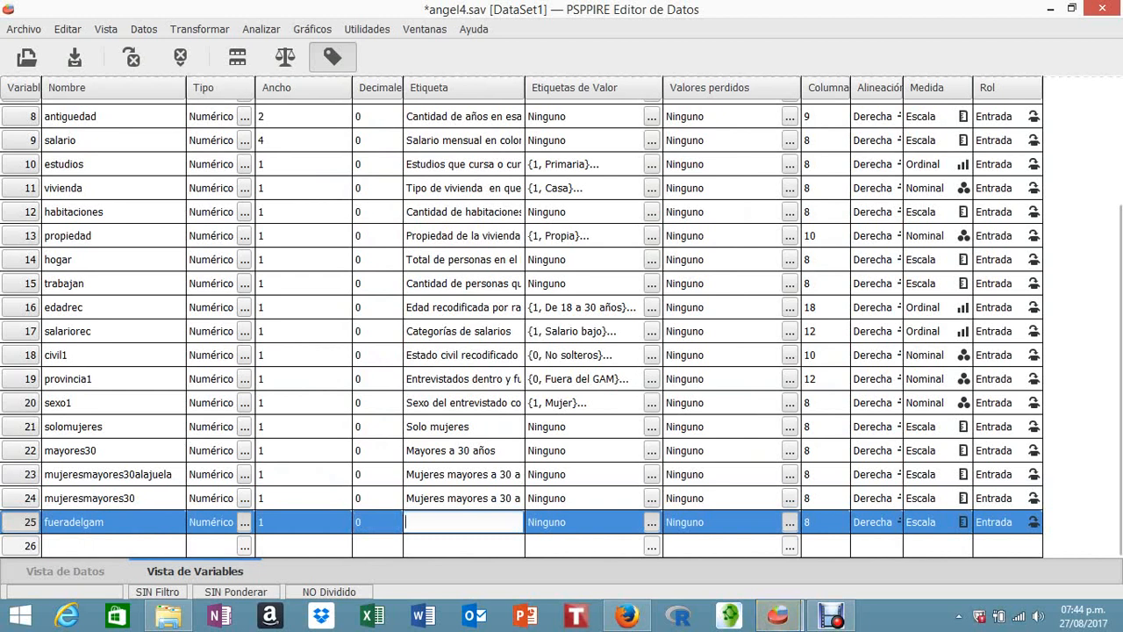
type("Guer")
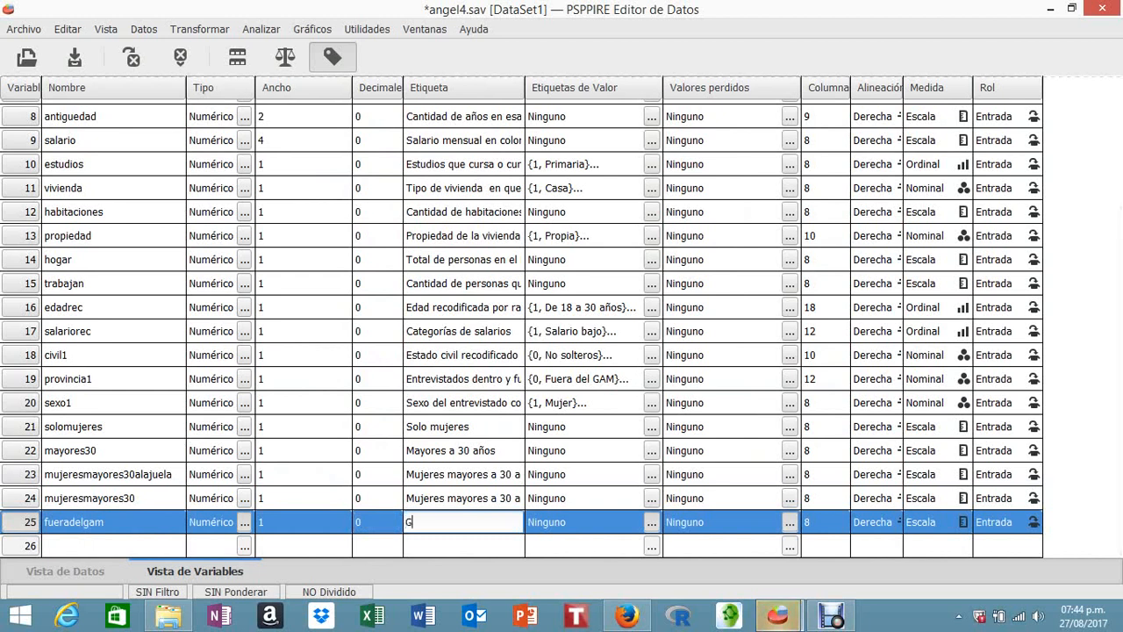
key("BackSpace")
key("BackSpace")
key("BackSpace")
key("BackSpace")
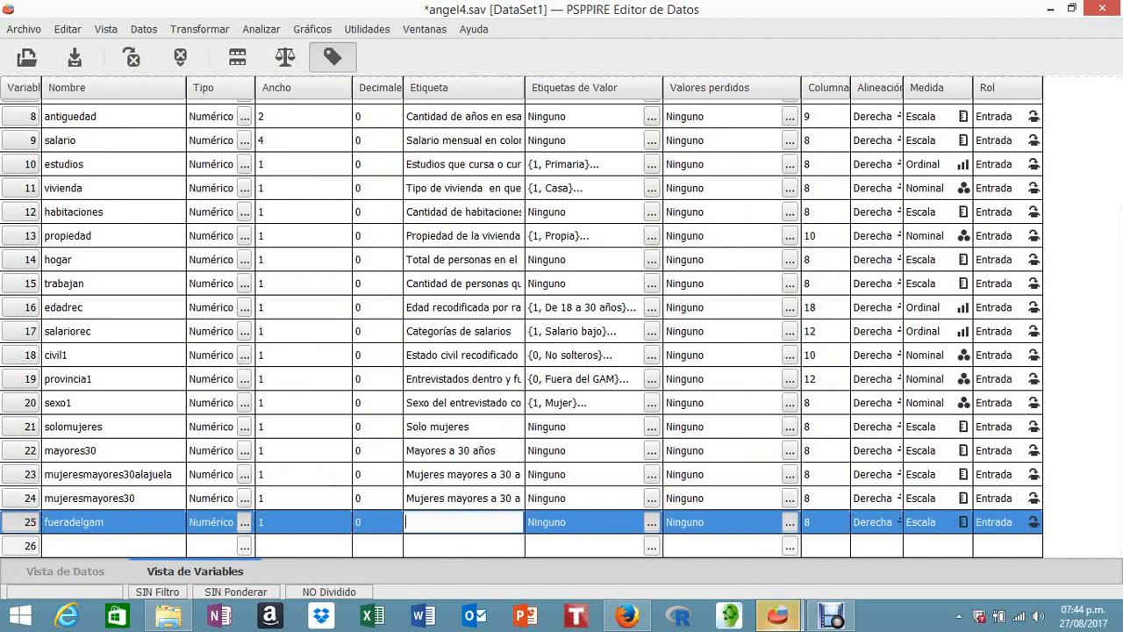
type("Fuera")
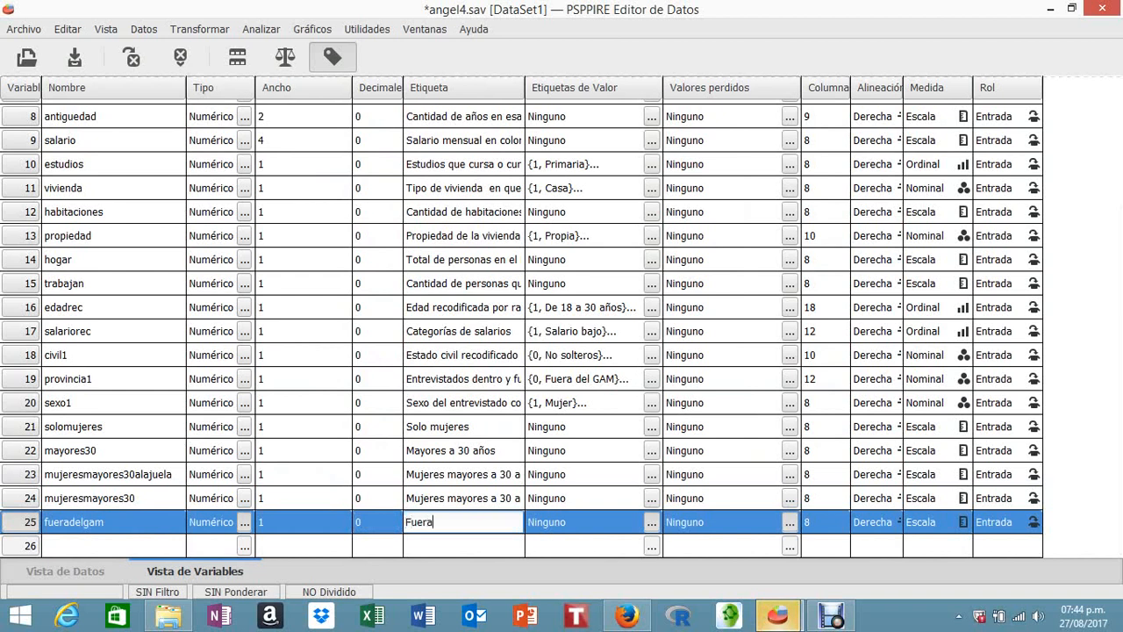
type(" del GAM")
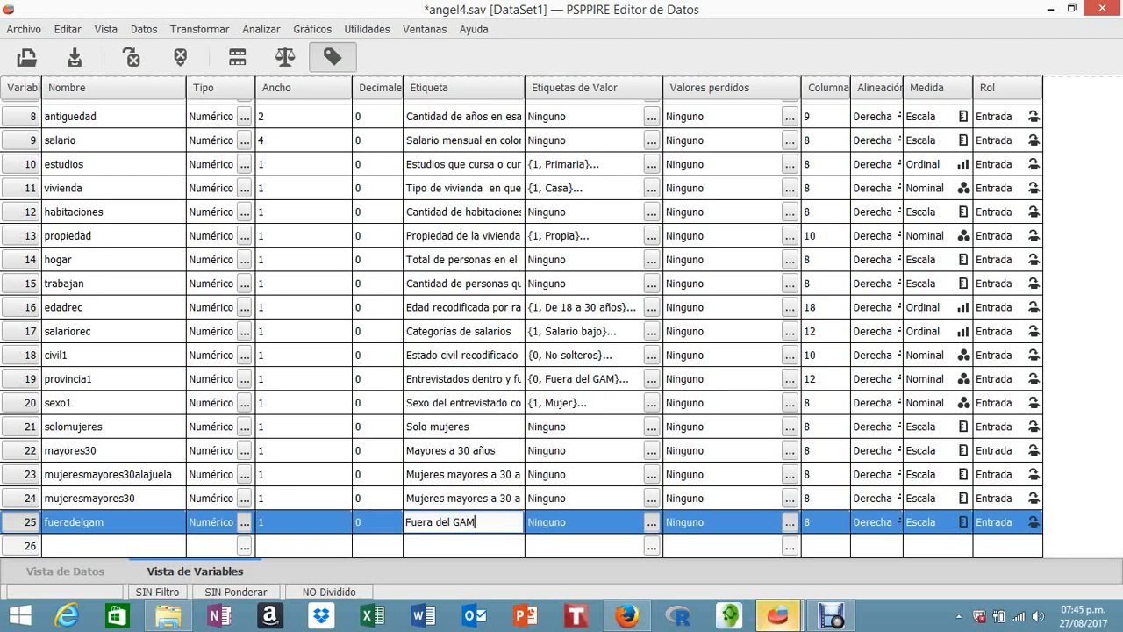
- Examine the case values of the fueradelgam variable in the data view alongside the provincia column
left_click(65, 571)
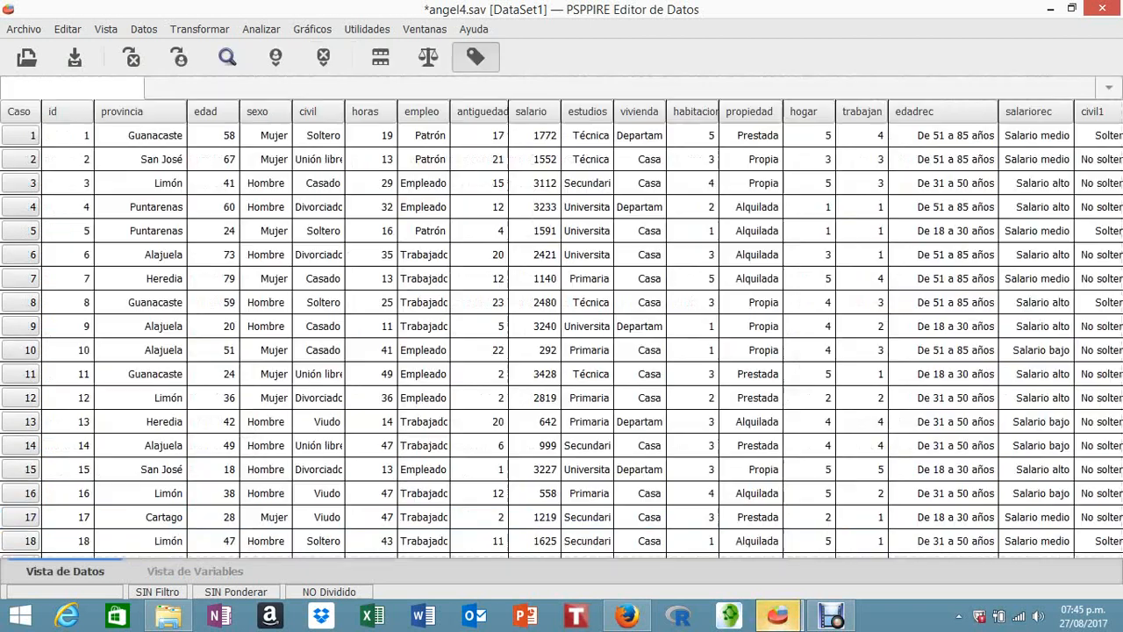
scroll(561, 342, "down", 1)
scroll(561, 342, "up", 1)
scroll(562, 329, "right", 5)
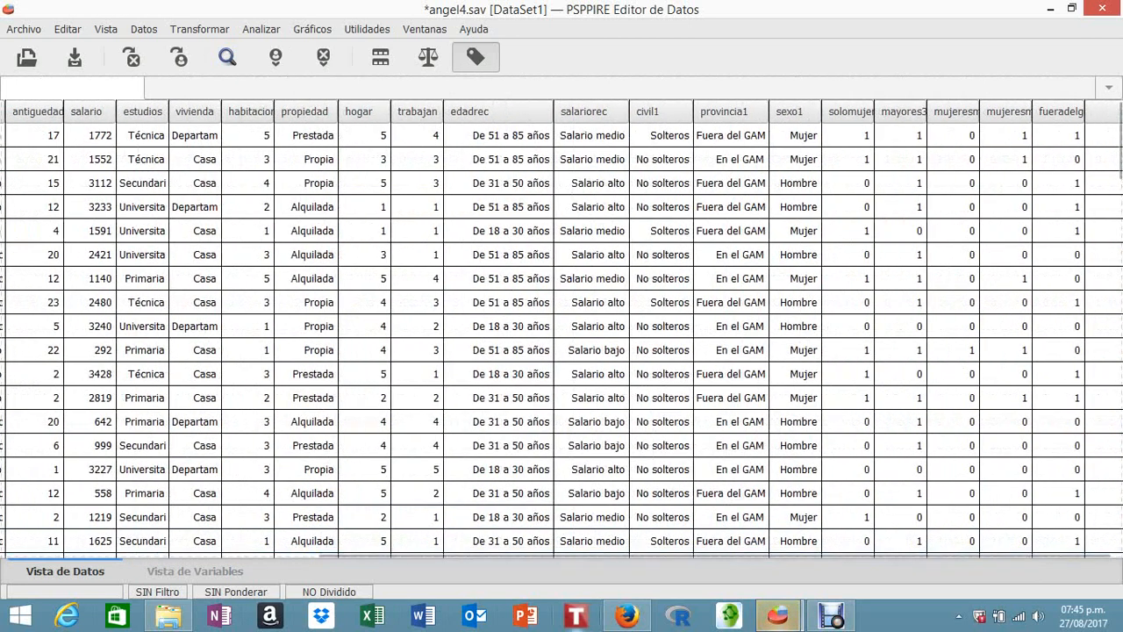
left_click_drag(592, 555, 305, 555)
scroll(562, 329, "left", 5)
scroll(561, 329, "left", 2)
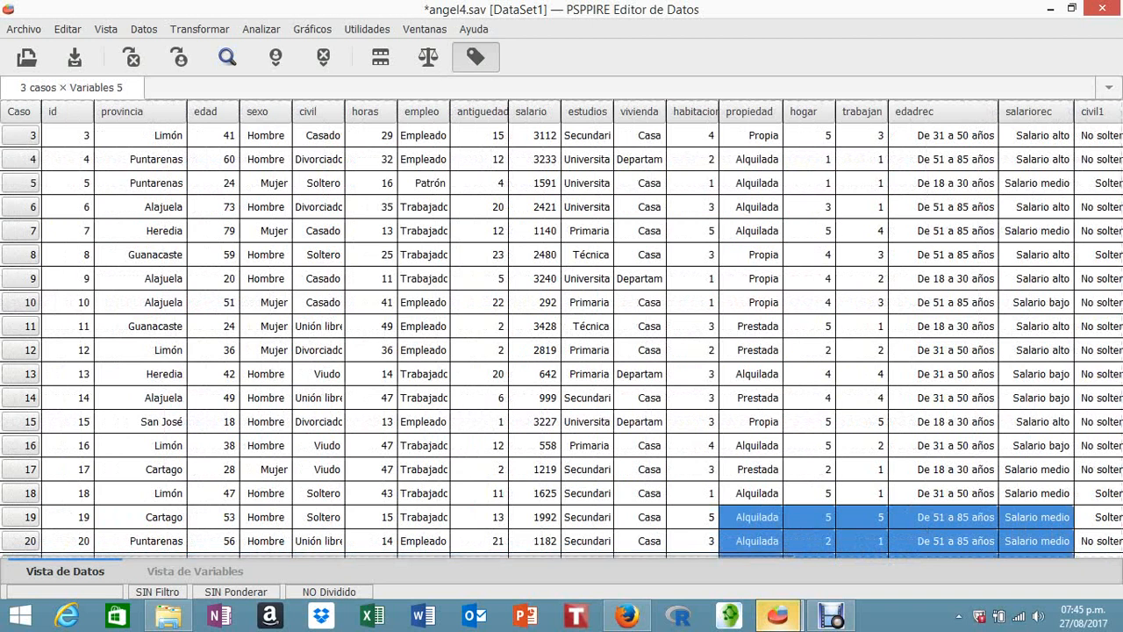
- Reset the case selection settings and filter the cases by the fueradelgam variable, keeping unselected cases as filtered
left_click(144, 29)
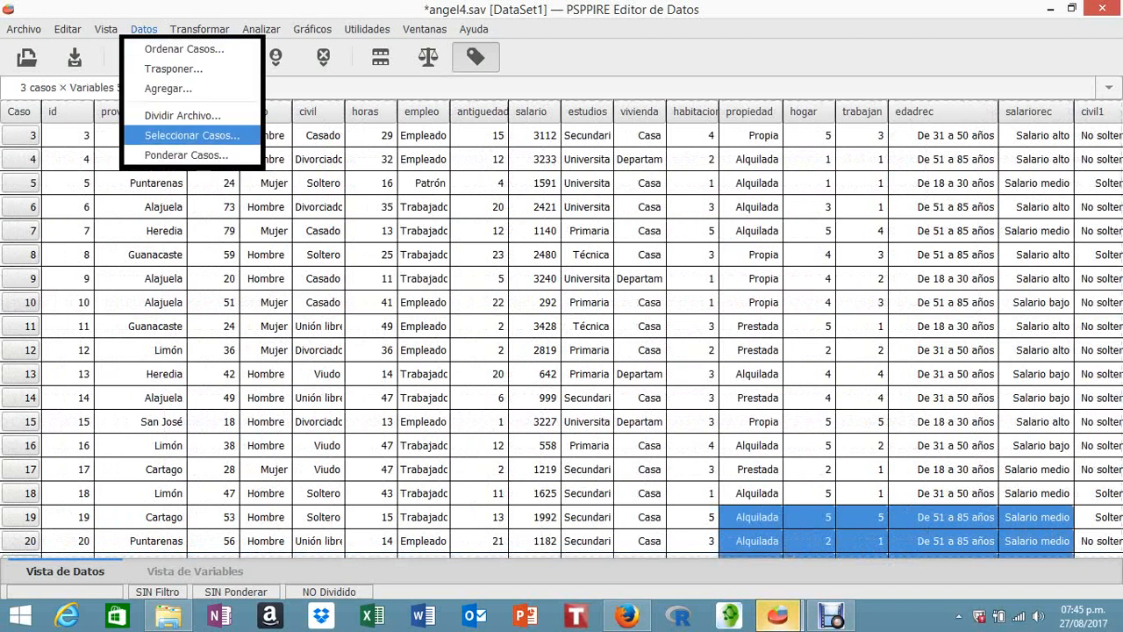
left_click(191, 135)
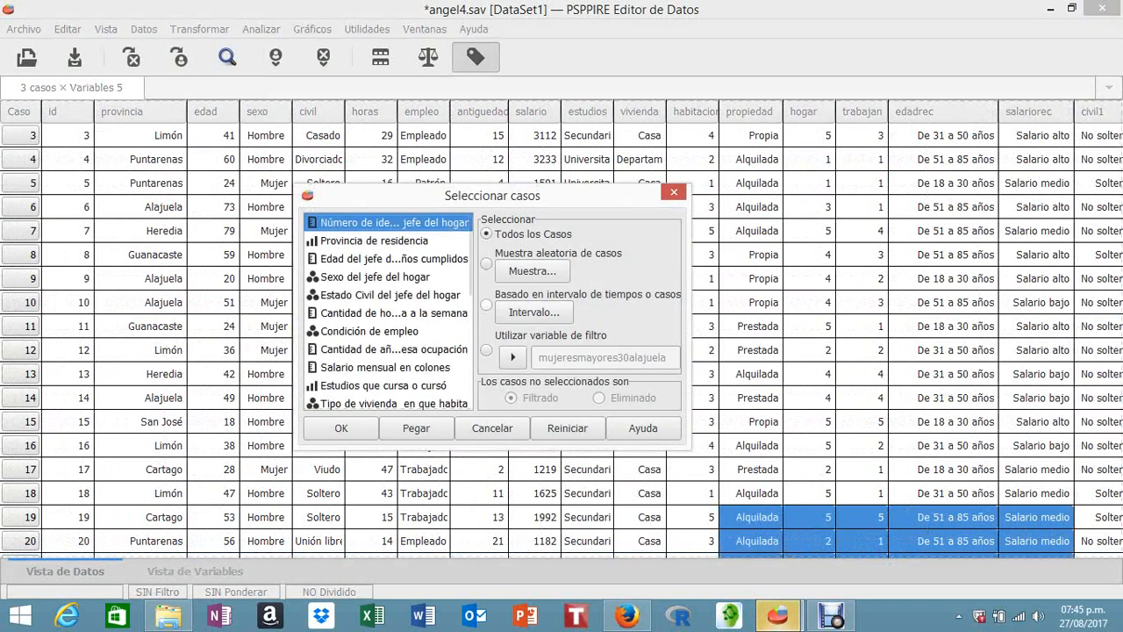
left_click(568, 428)
left_click_drag(468, 256, 468, 367)
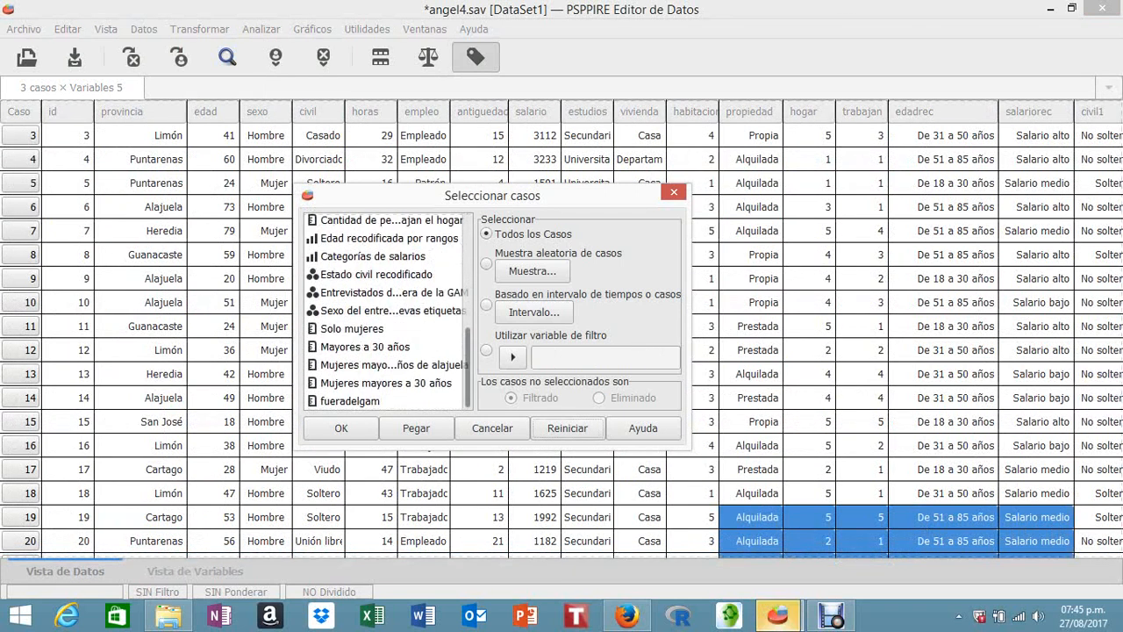
left_click(350, 401)
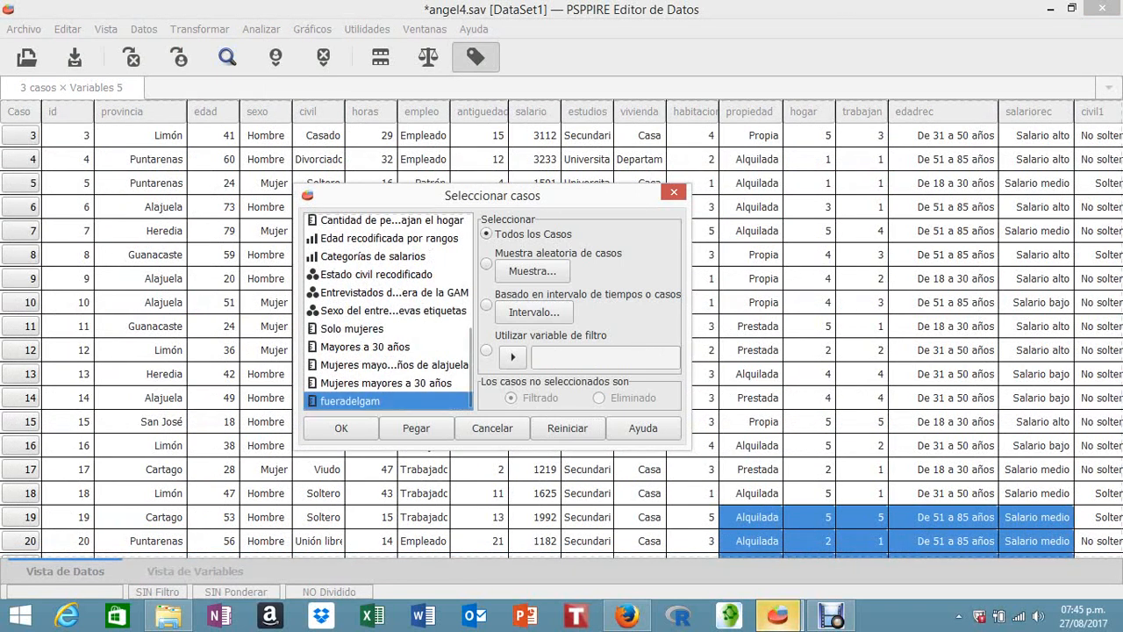
left_click(486, 350)
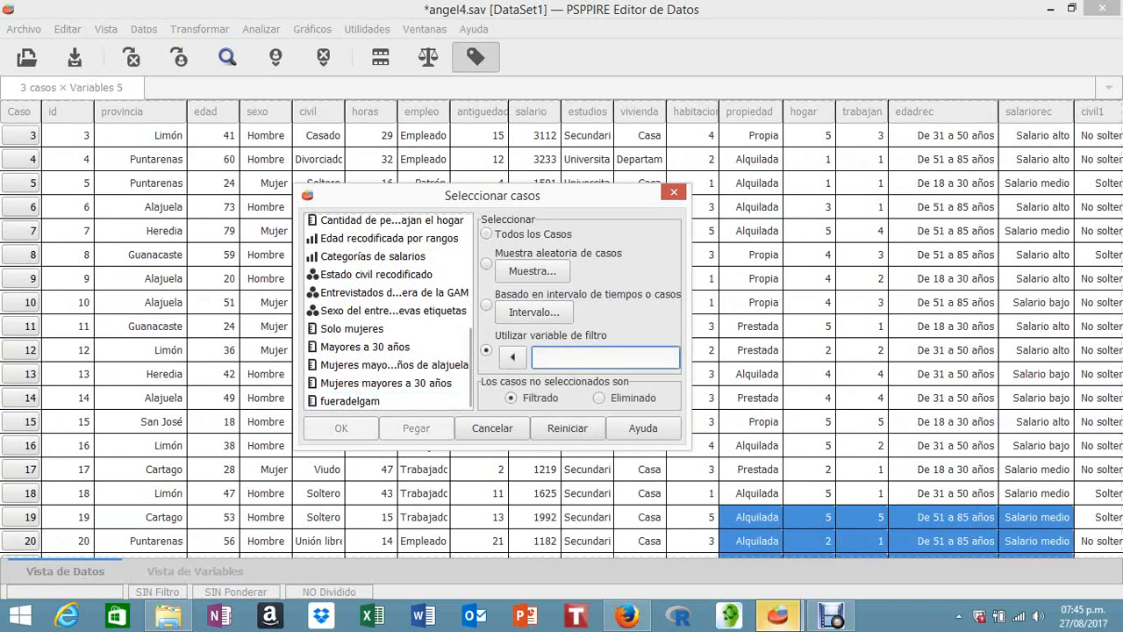
left_click(350, 401)
left_click(512, 356)
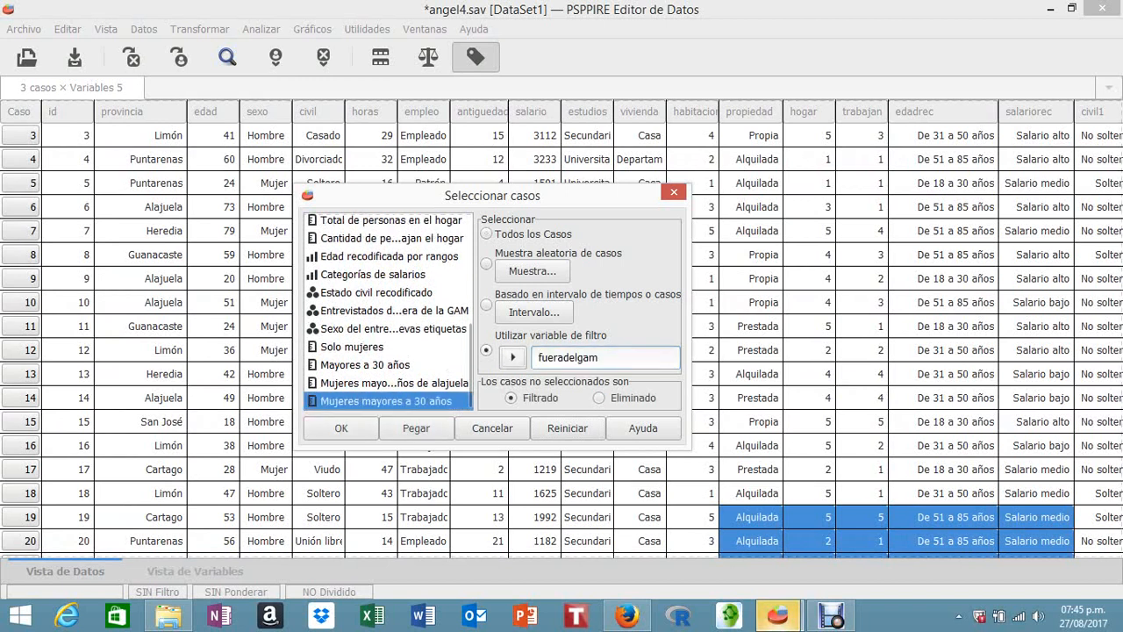
left_click(341, 428)
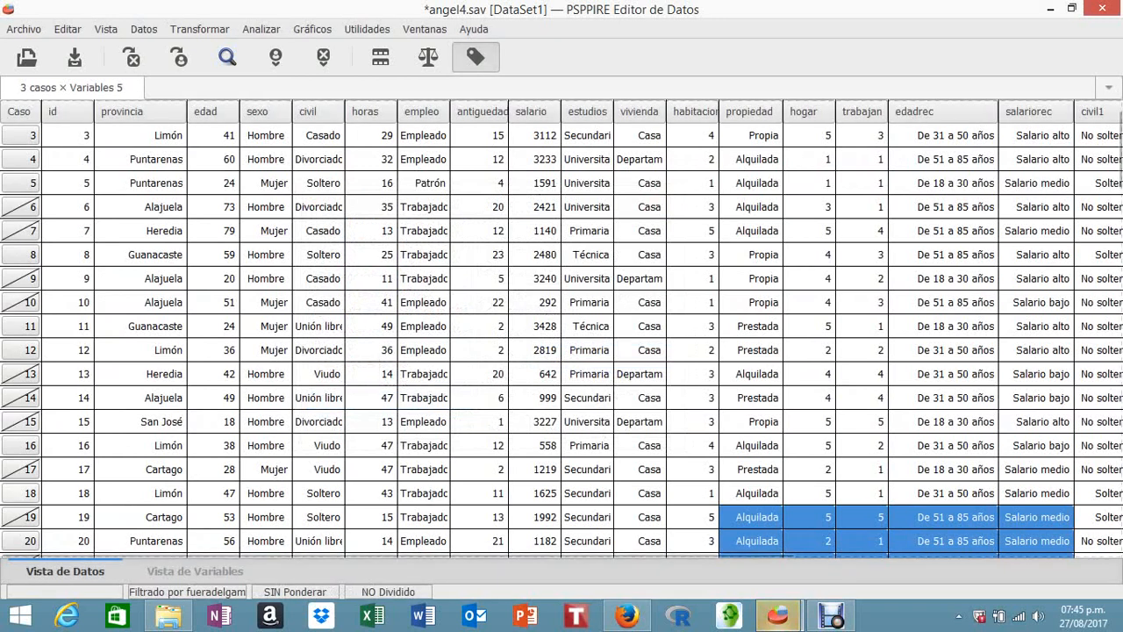
scroll(21, 446, "up", 1)
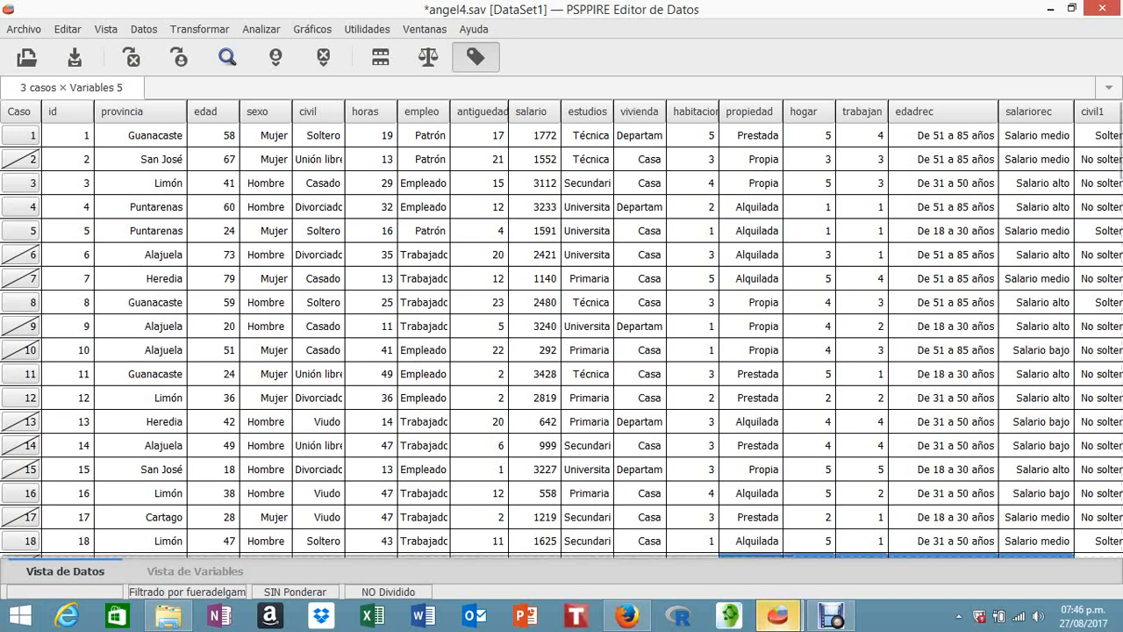
- Start a frequencies analysis, clear its previous settings and add the variables civil, empleo and estudios
left_click(262, 29)
mouse_move(308, 49)
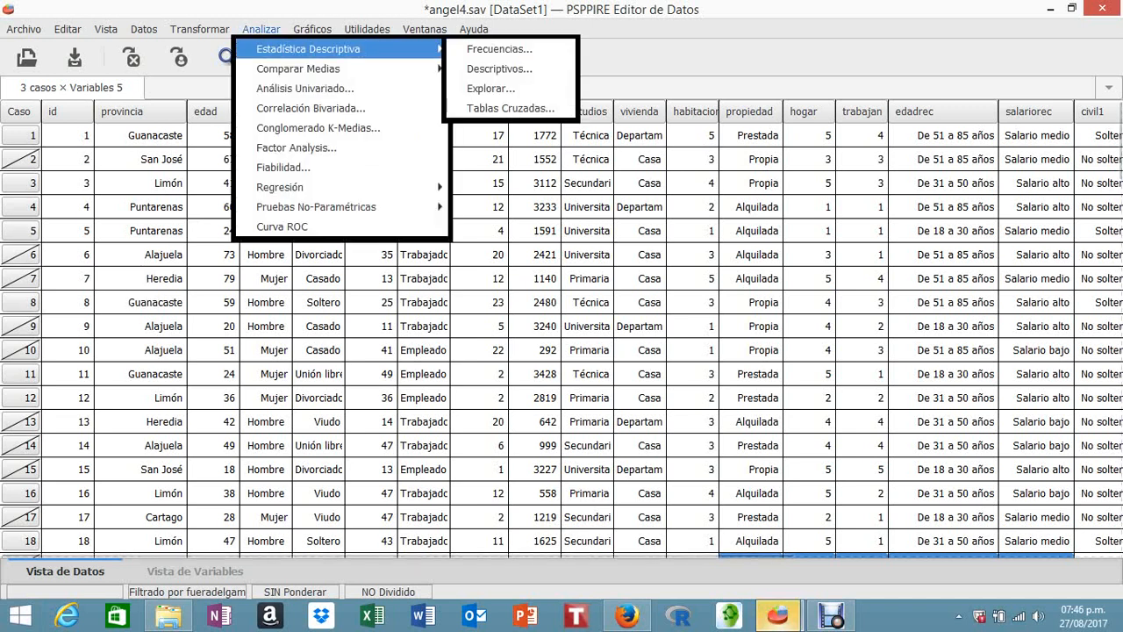
left_click(478, 50)
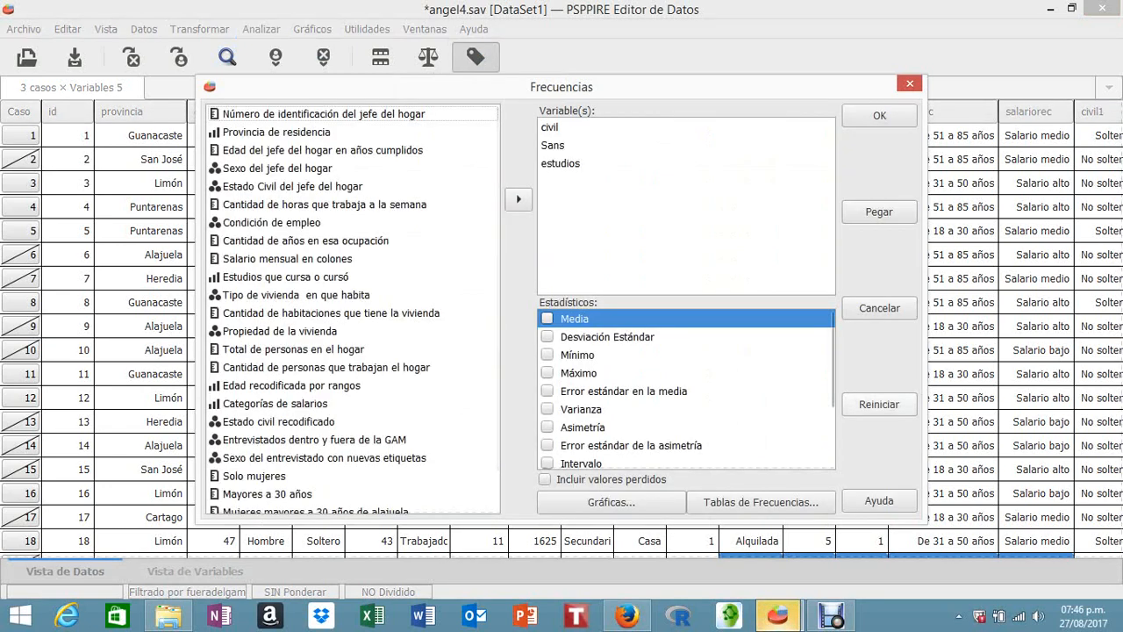
left_click(879, 404)
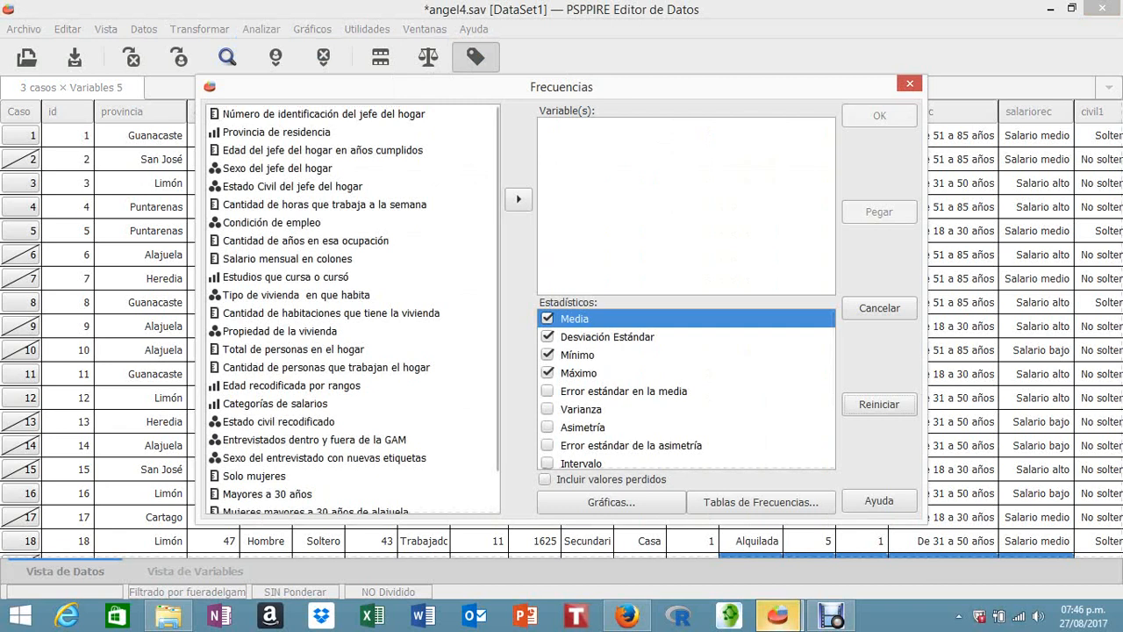
left_click(292, 186)
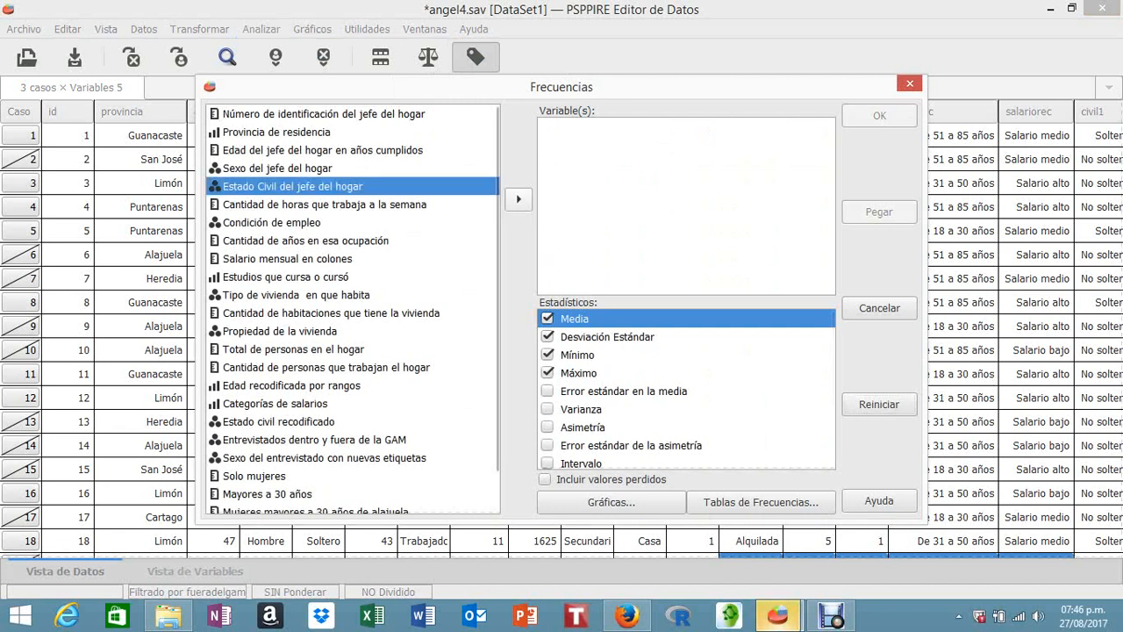
left_click(519, 199)
left_click(292, 204)
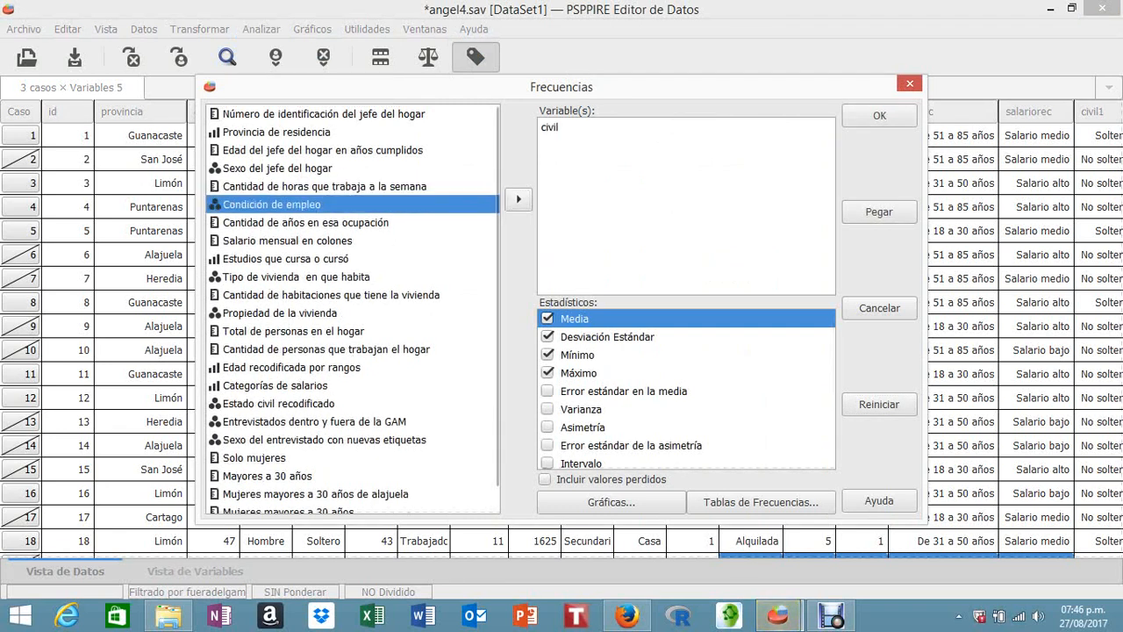
left_click(519, 200)
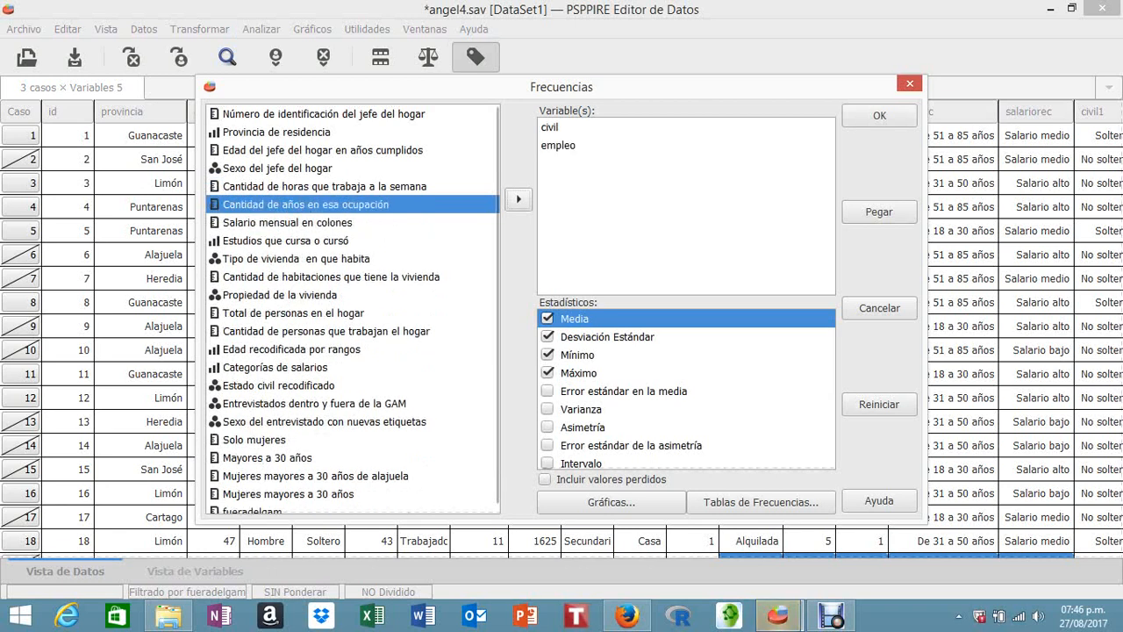
left_click(286, 240)
left_click(518, 199)
- Turn off the Media, Desviación Estándar, Mínimo and Máximo statistics and run the frequencies analysis
left_click(548, 318)
left_click(547, 337)
left_click(548, 355)
left_click(548, 373)
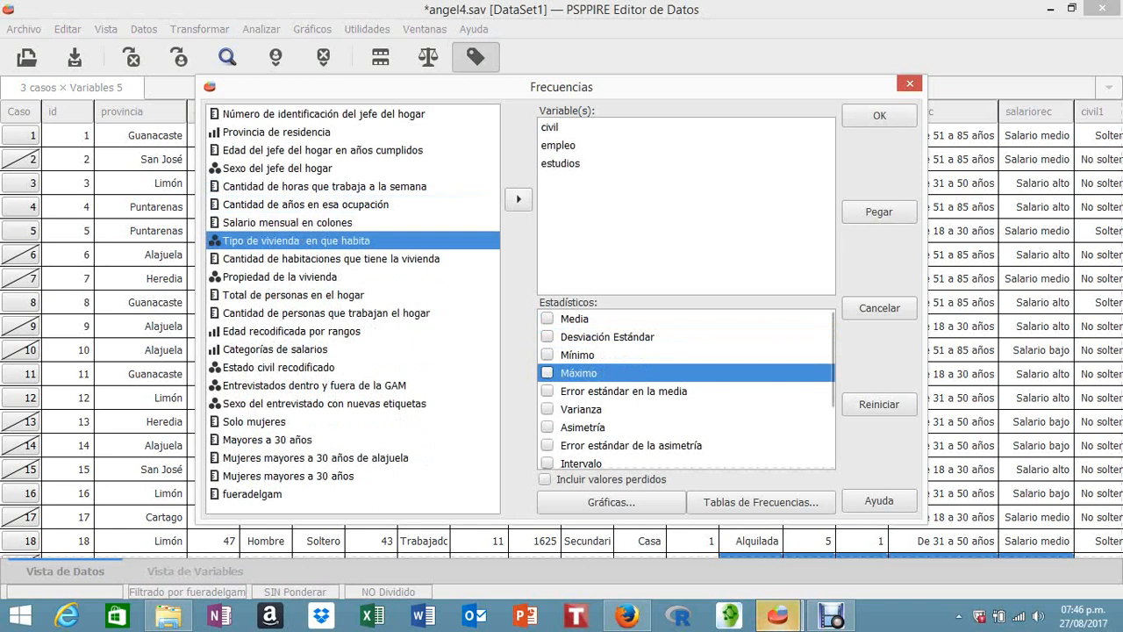
left_click(879, 115)
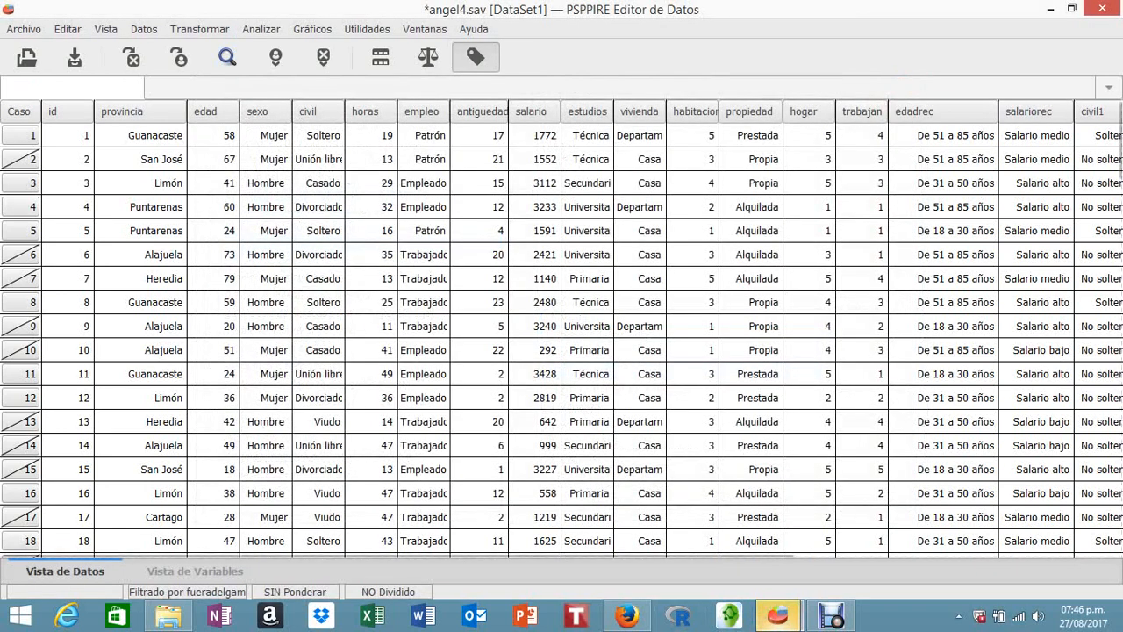
- Review the frequency tables for civil status, employment condition and studies in the results viewer, then return to the data editor
mouse_move(777, 615)
left_click(868, 531)
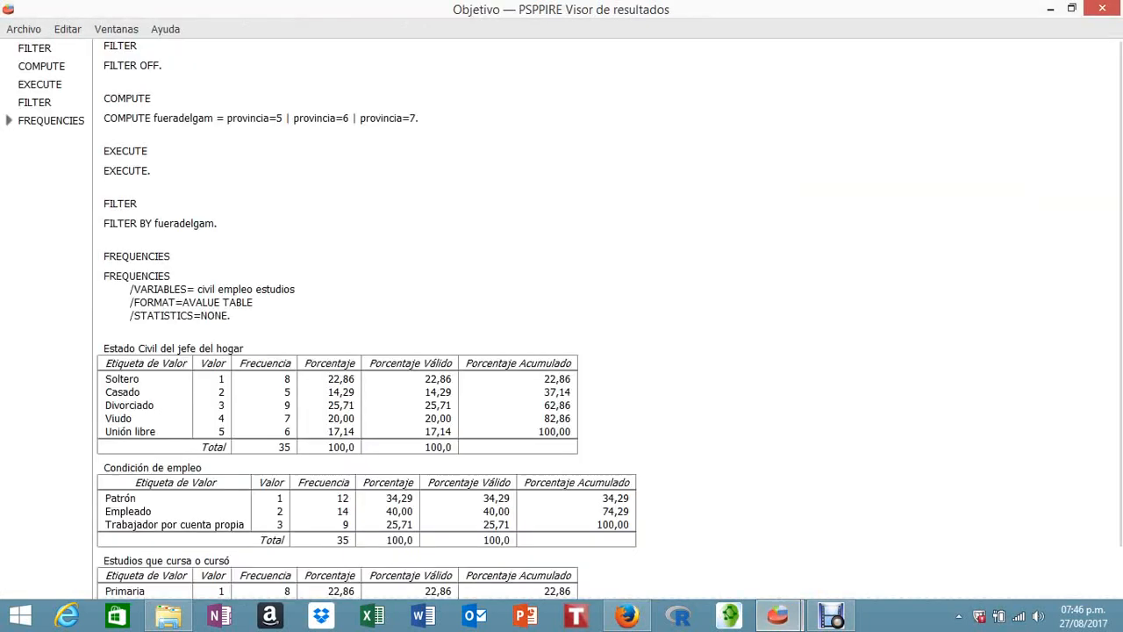
scroll(561, 315, "down", 1)
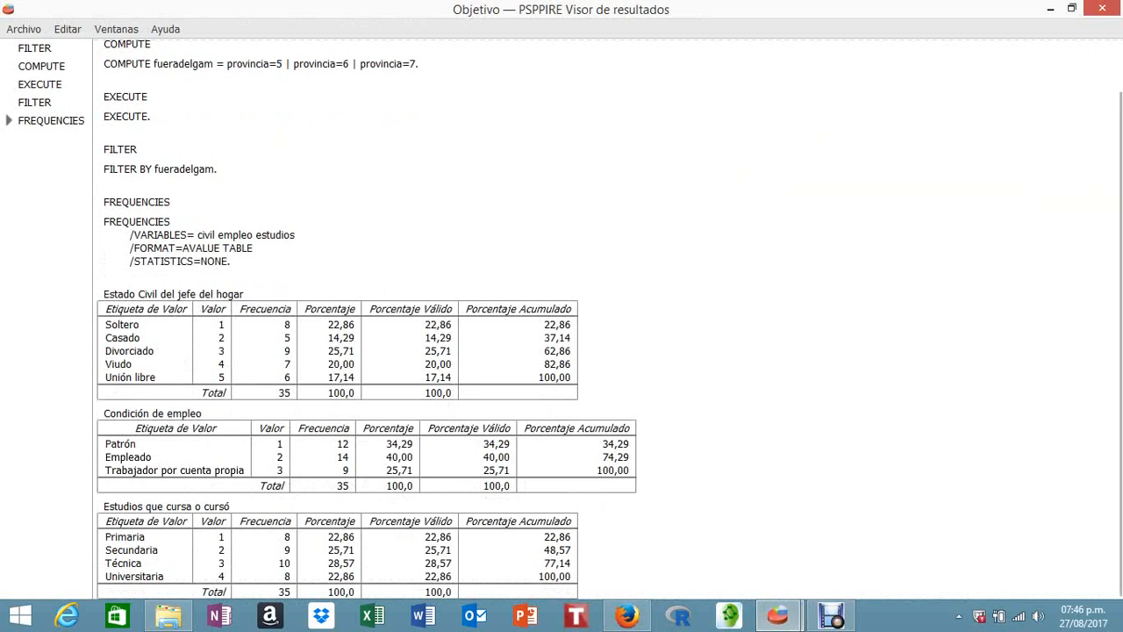
left_click(1050, 9)
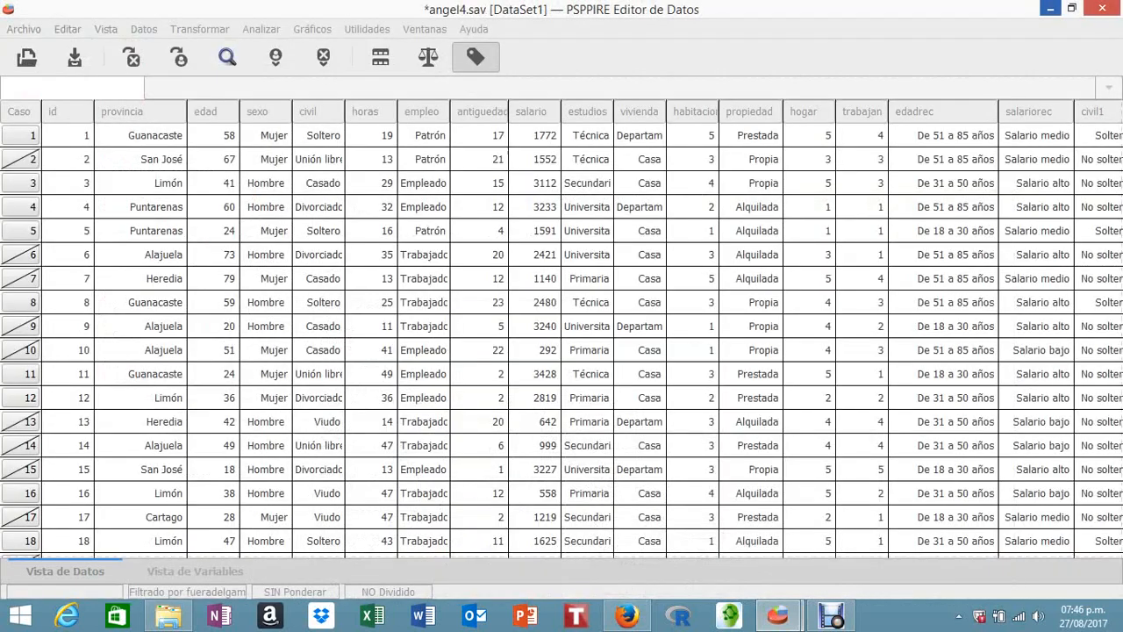
- Run a descriptives analysis on the variables horas, antiguedad and salario with the default statistics
left_click(261, 30)
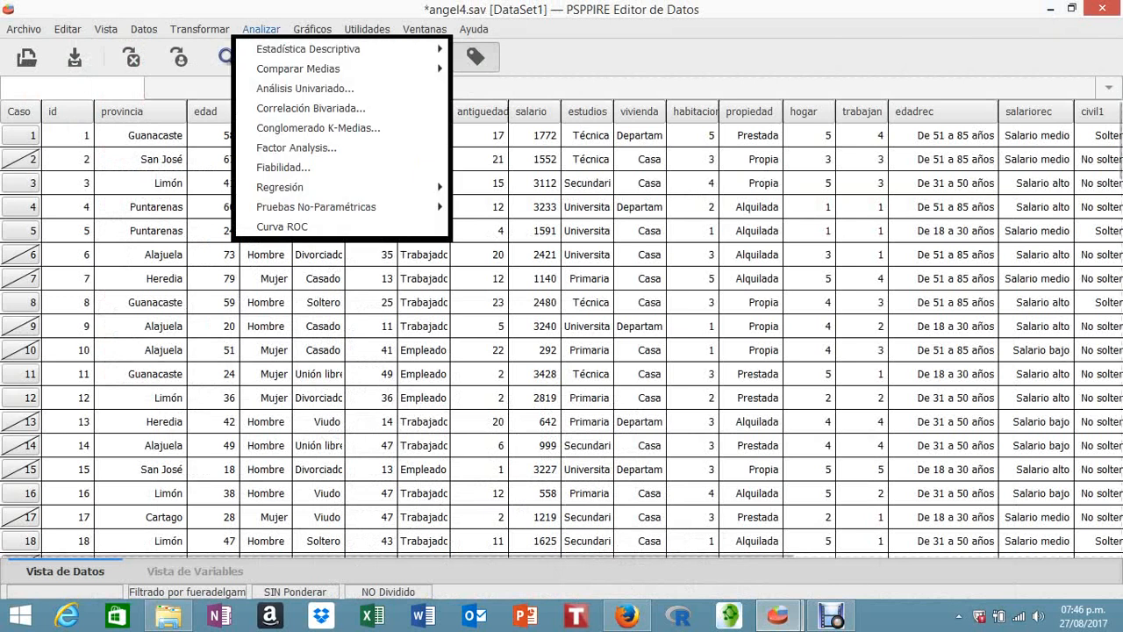
mouse_move(308, 49)
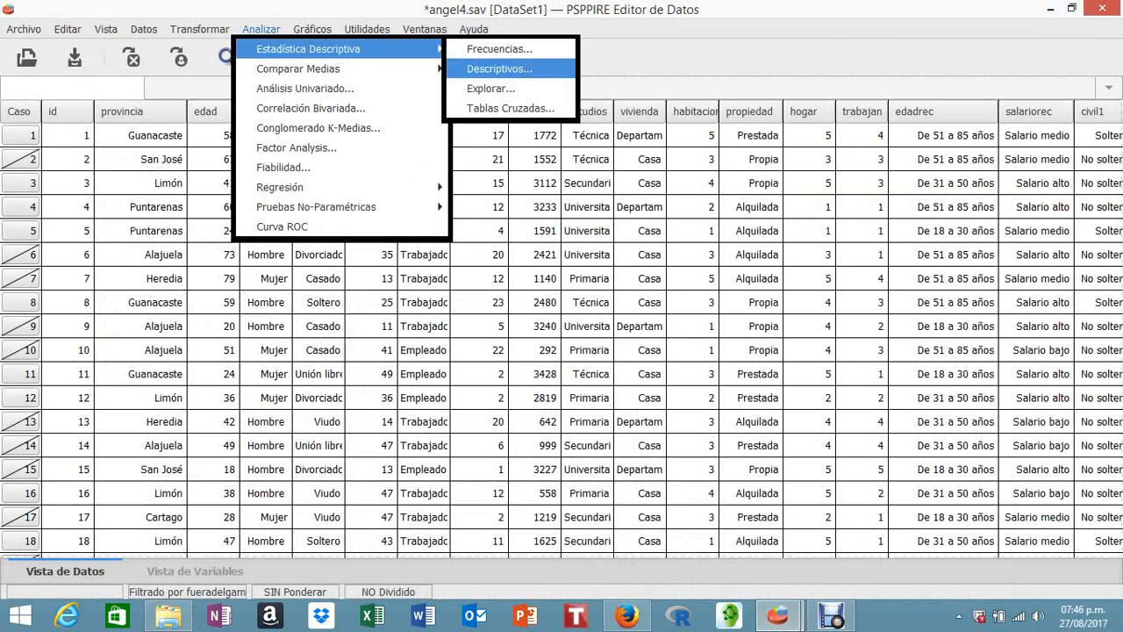
left_click(499, 69)
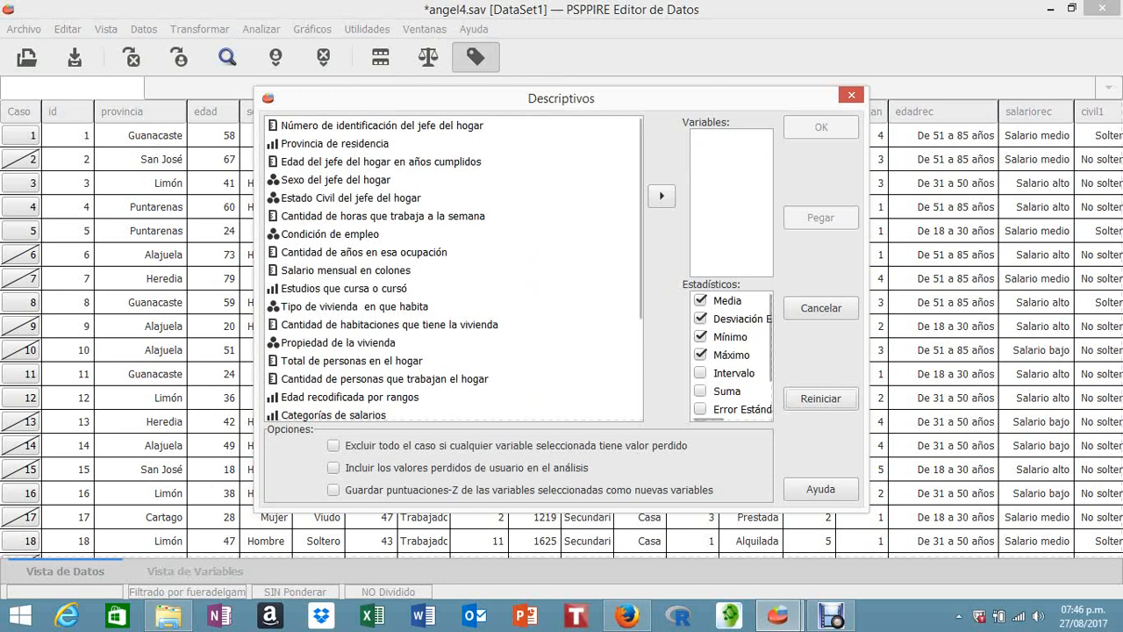
left_click(382, 215)
left_click(662, 197)
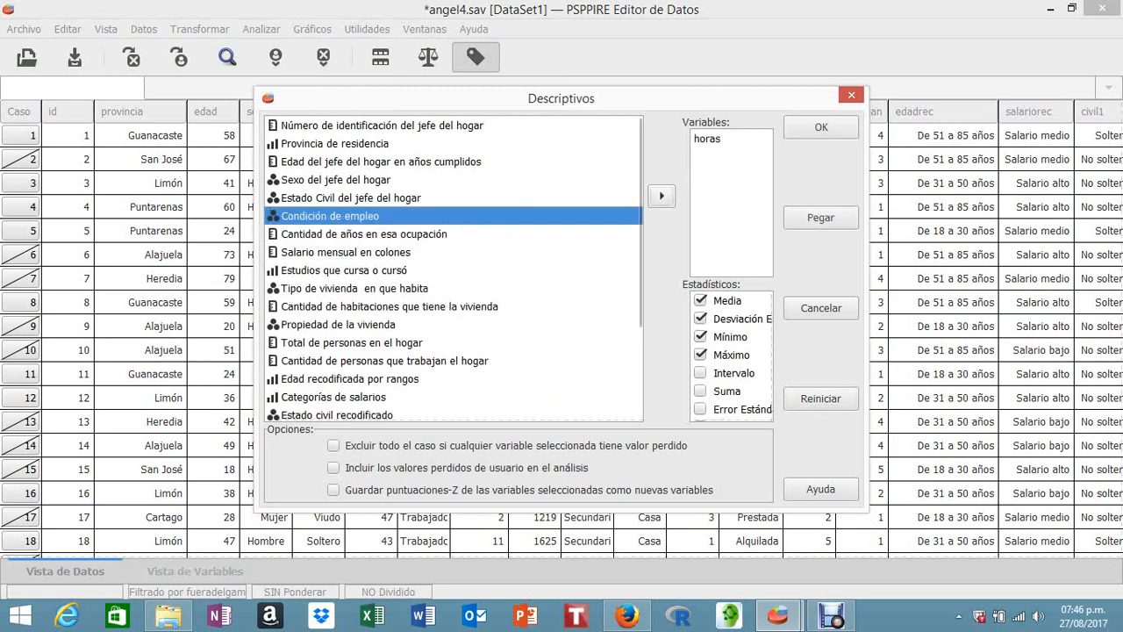
left_click(364, 235)
left_click(661, 197)
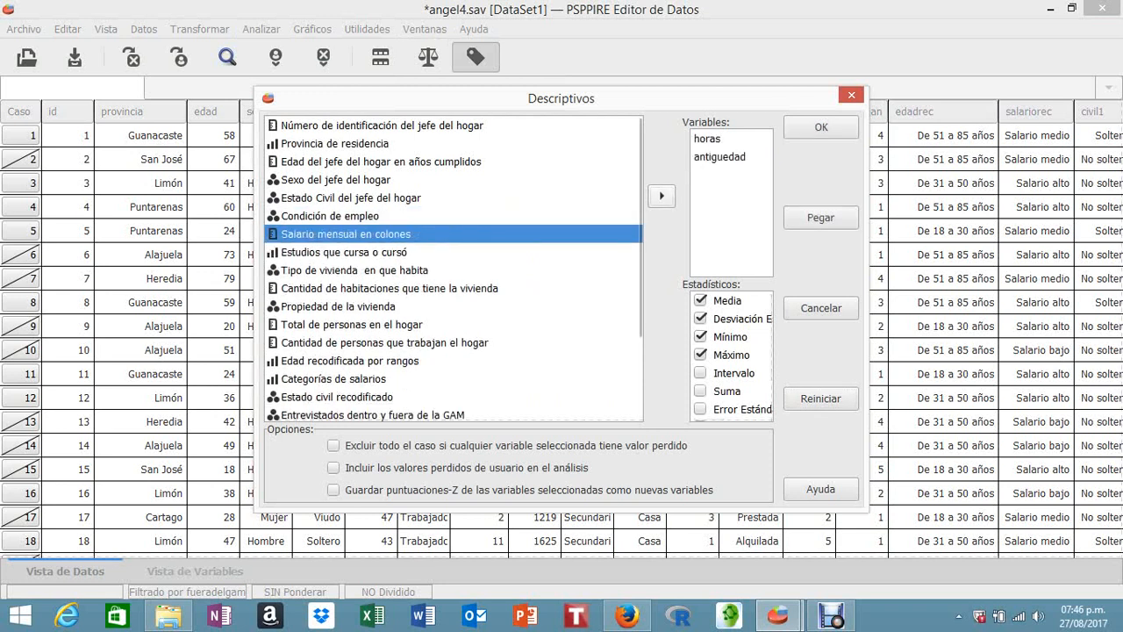
left_click(661, 196)
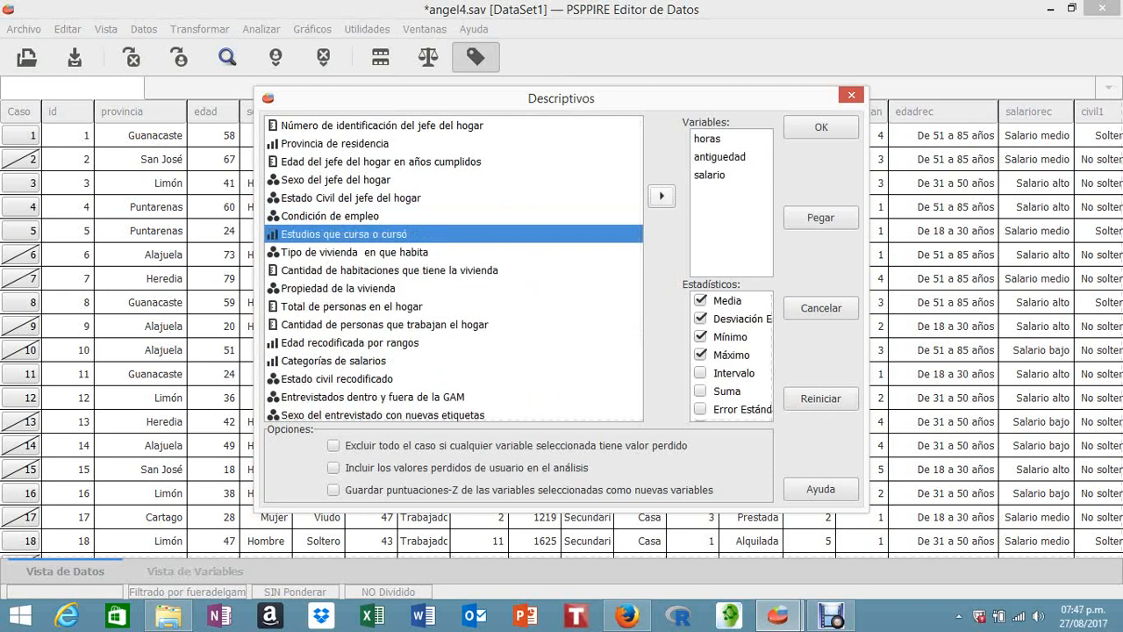
left_click(821, 127)
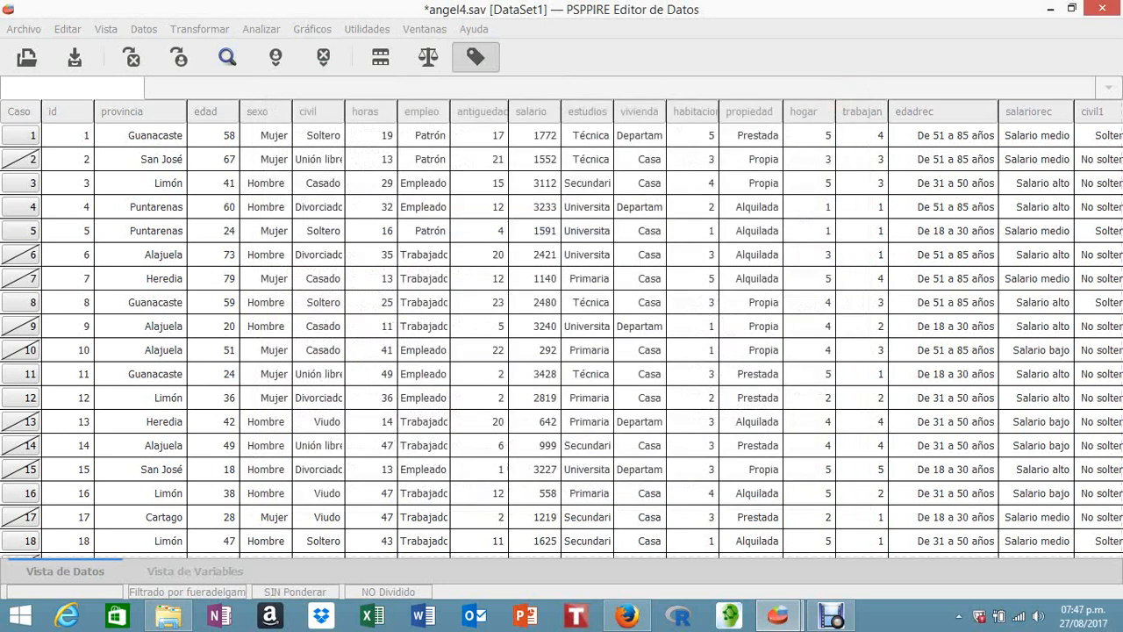
- Review the descriptive statistics for hours, seniority and salary in the results viewer, then return to the data editor
mouse_move(778, 616)
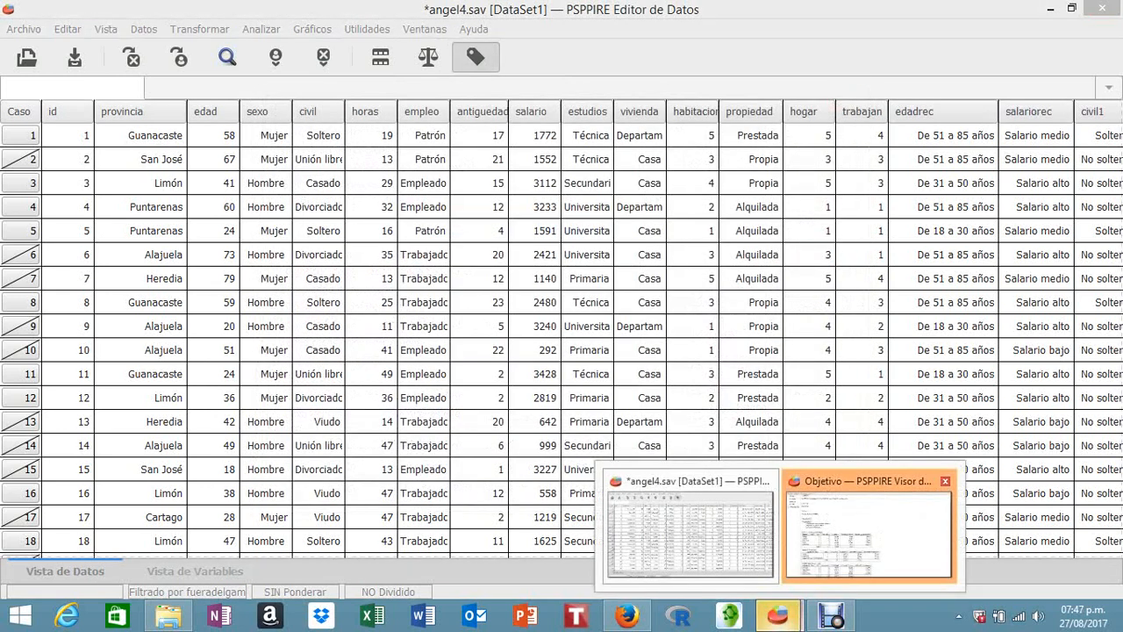
left_click(869, 526)
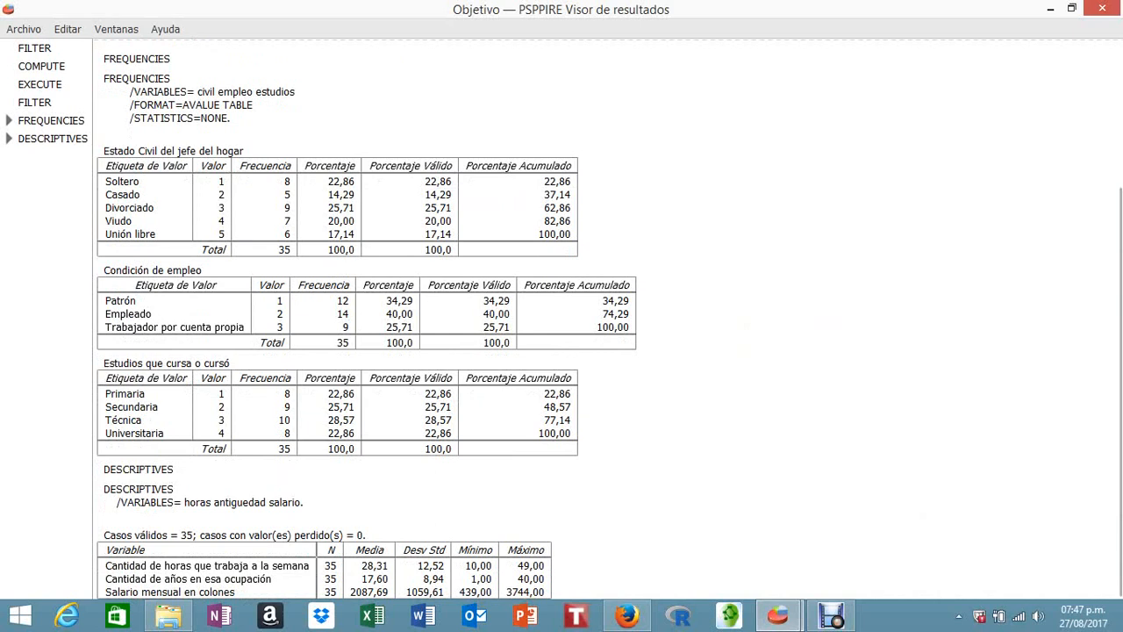
left_click(1050, 9)
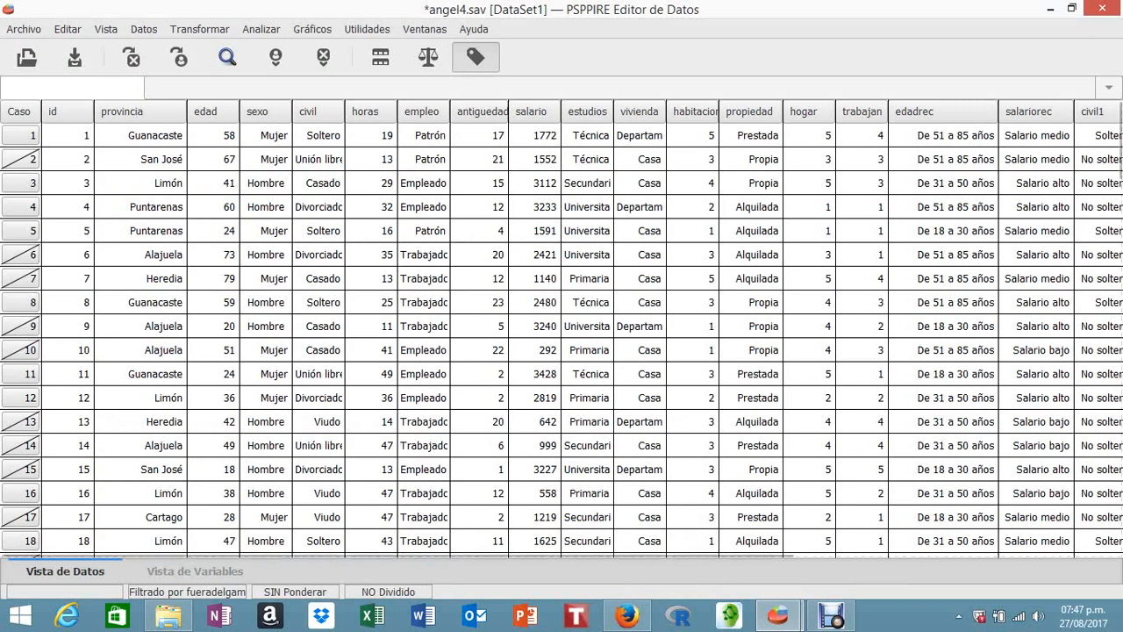
- Start exporting the results from the results viewer to the Desktop under the name "resultados fuera del gam"
left_click(778, 615)
left_click(872, 531)
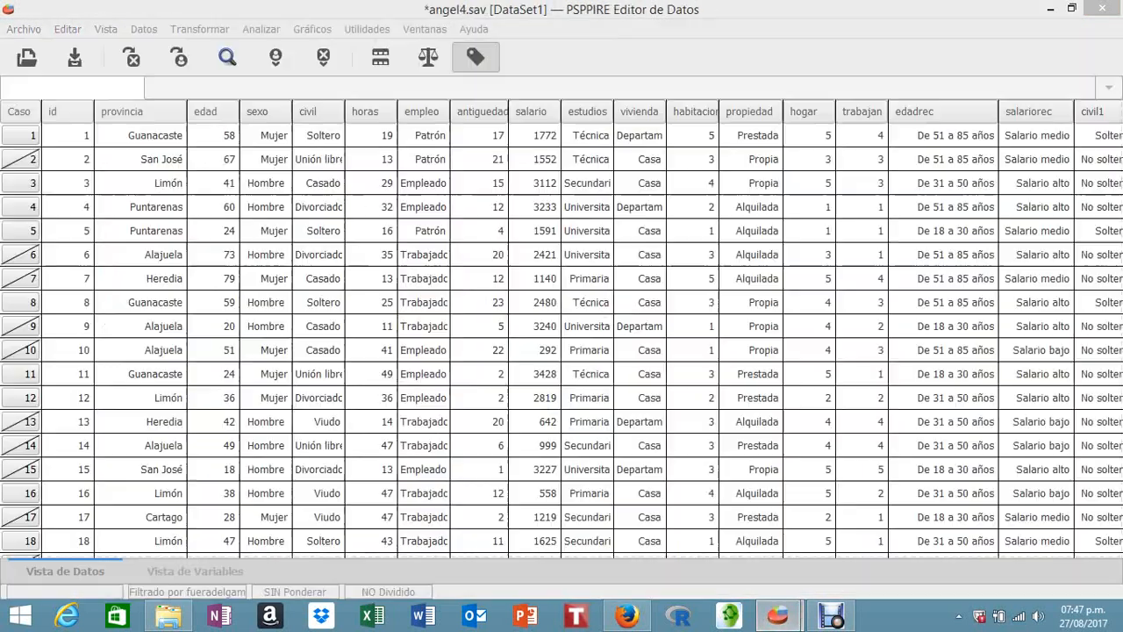
left_click(24, 29)
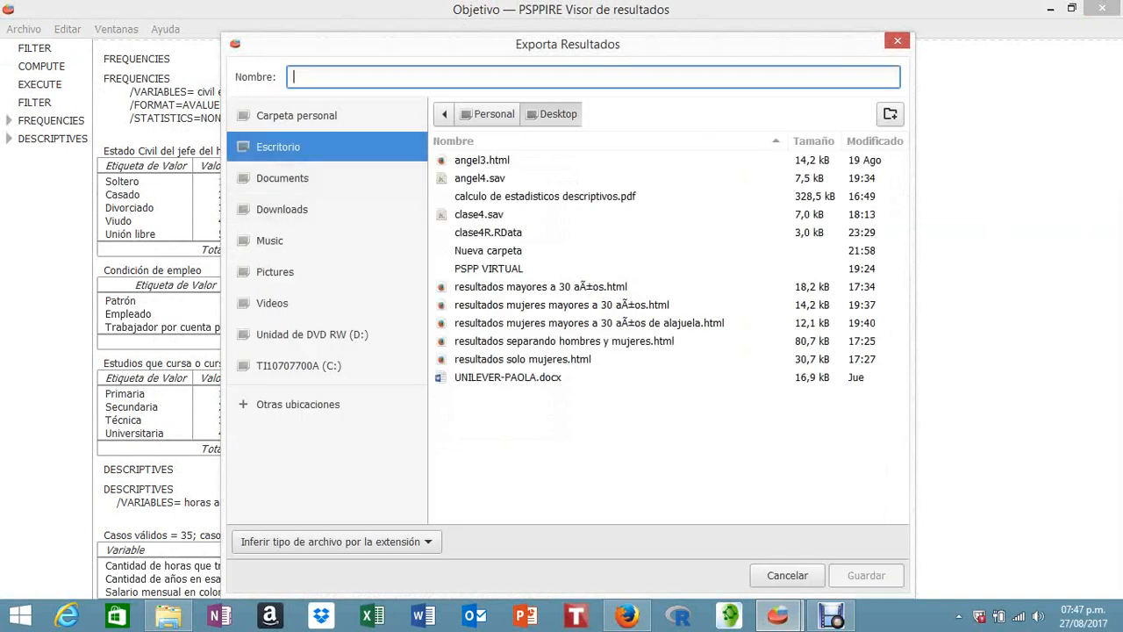
type("resu")
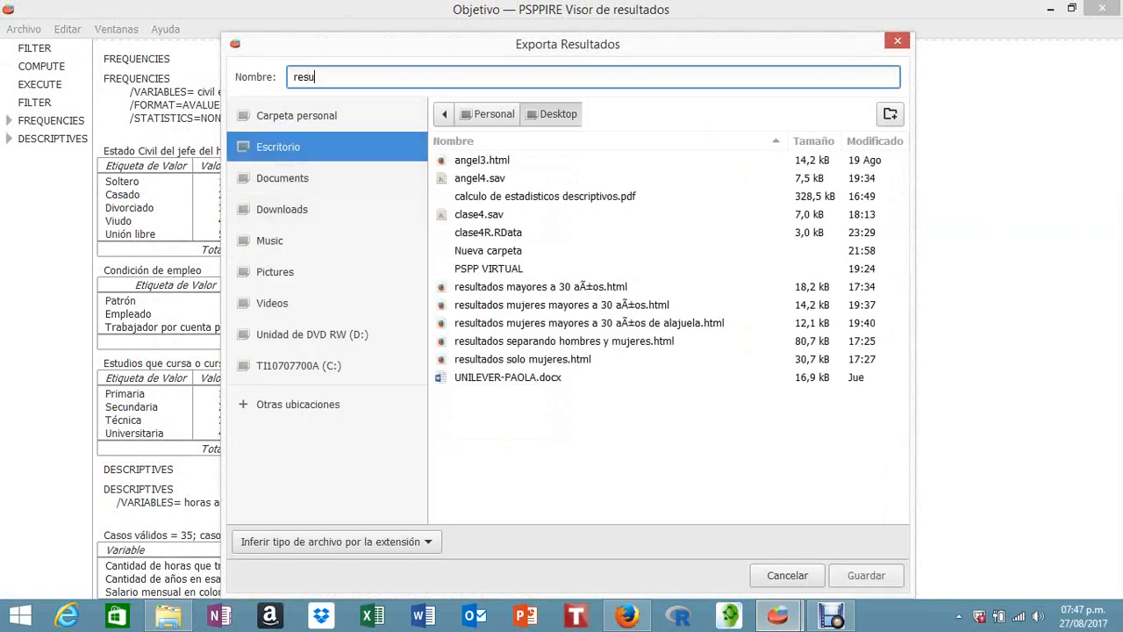
type("ltadosf")
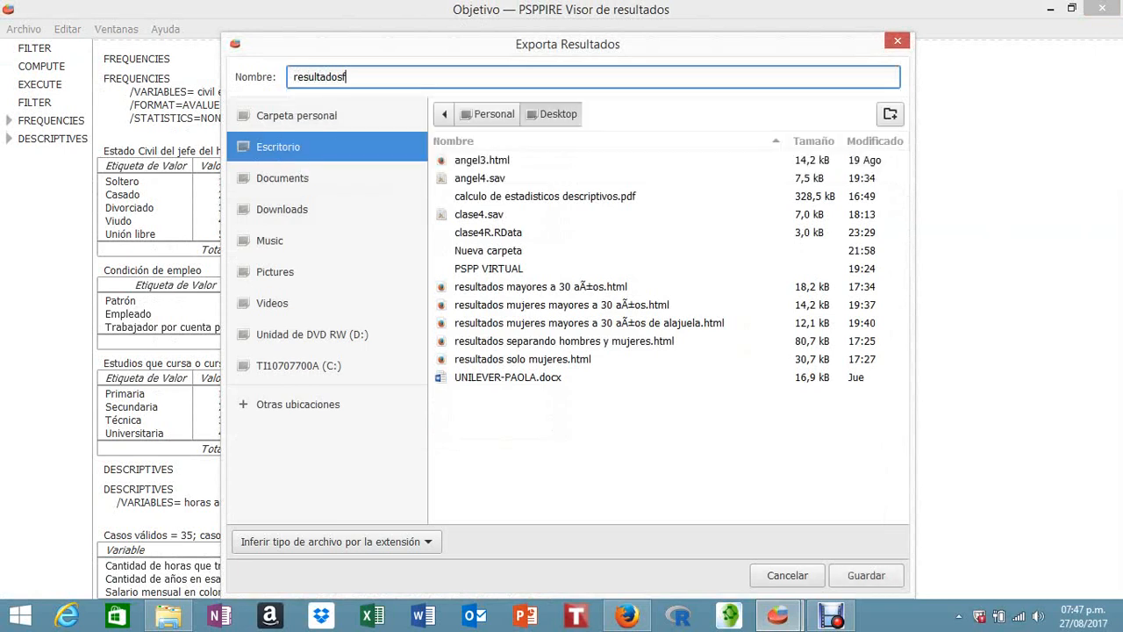
key("BackSpace")
type("fue")
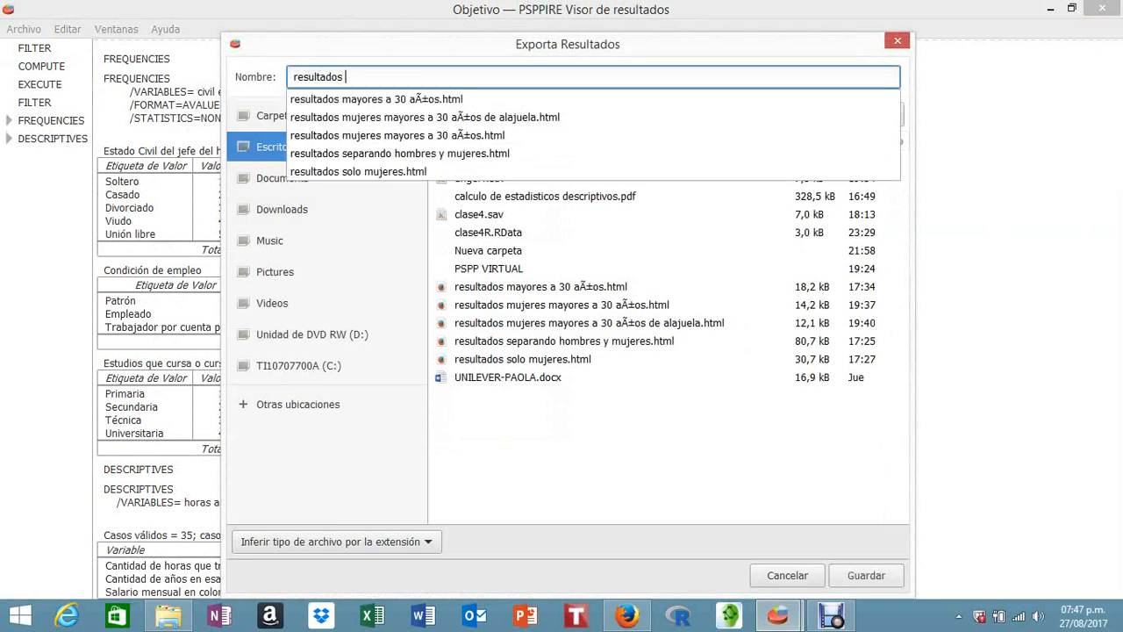
type("ra")
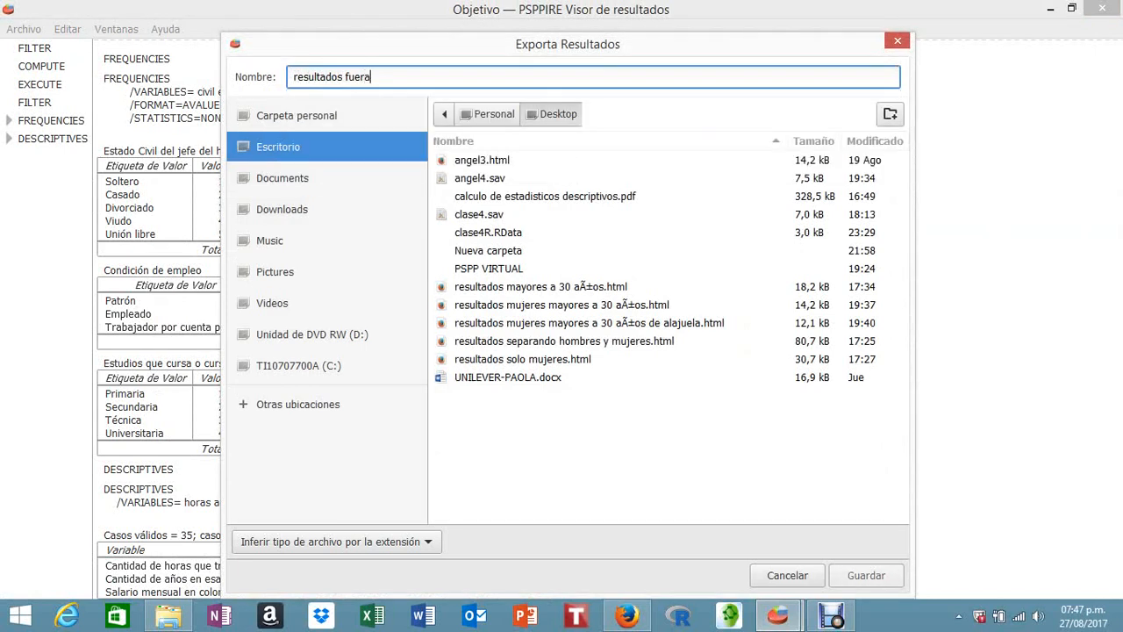
type(" del gam")
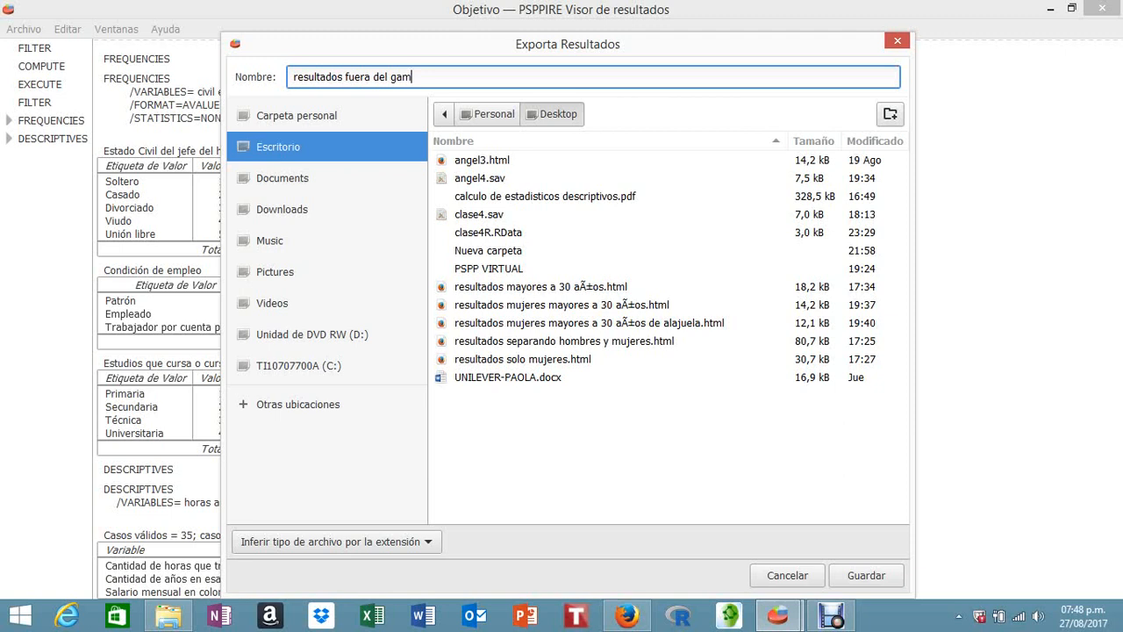
- Set the export file type to HTML, save the results file and close the results viewer
left_click(866, 576)
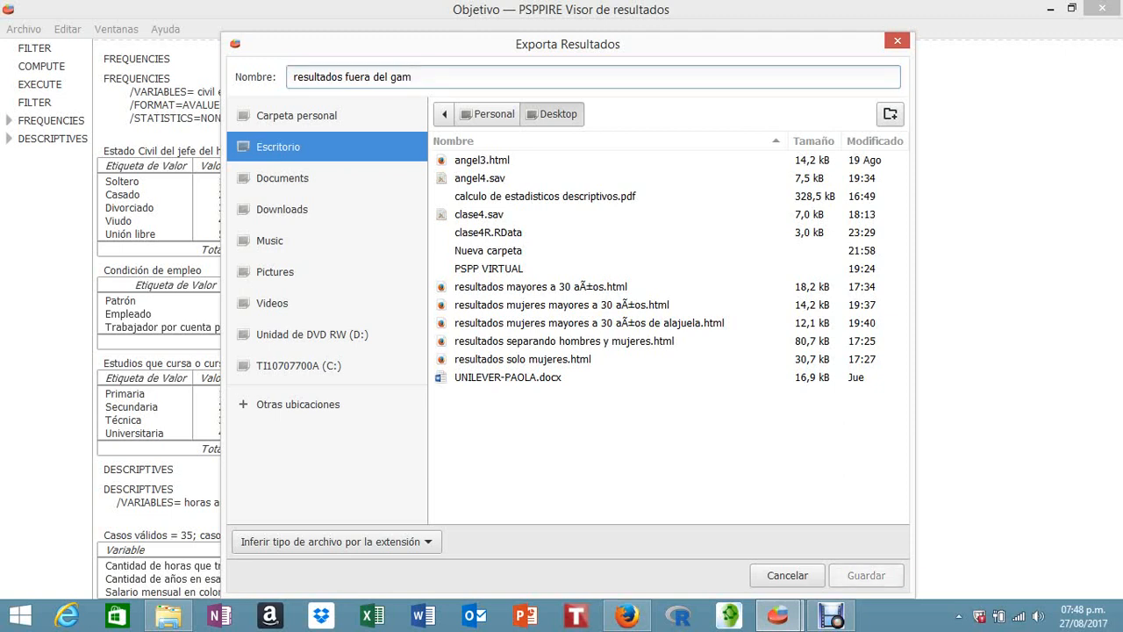
left_click(337, 541)
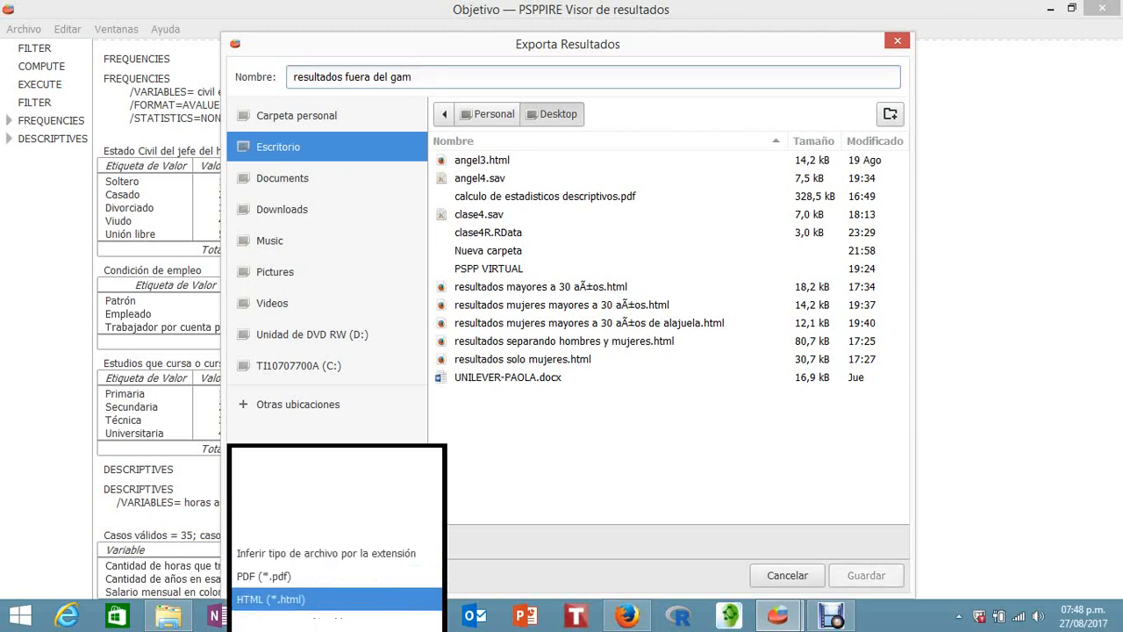
key("Return")
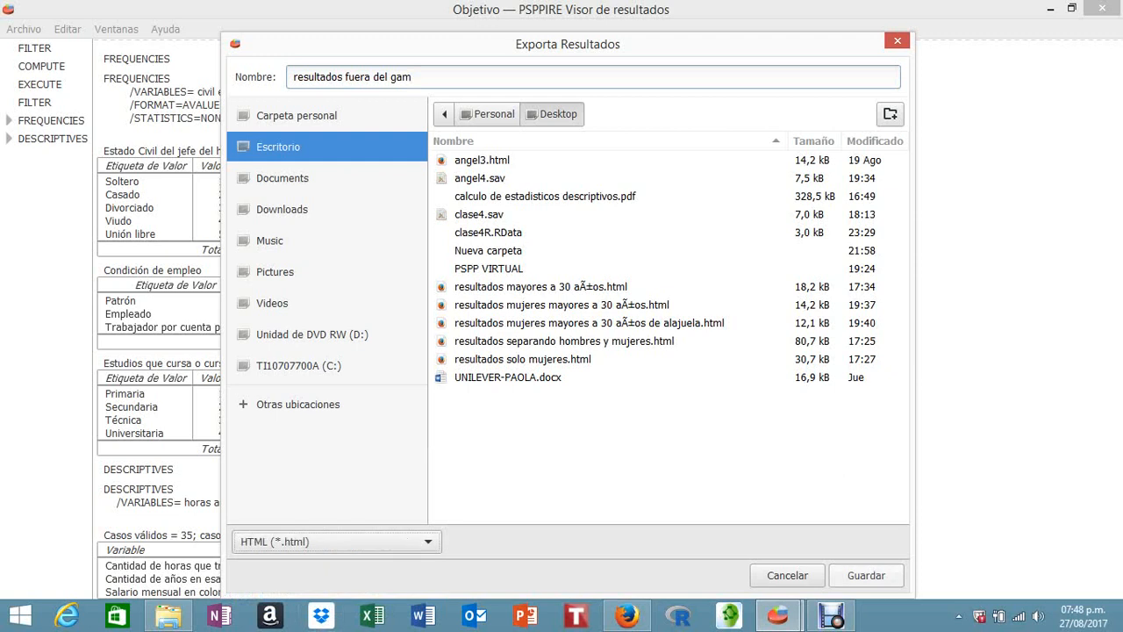
key("Return")
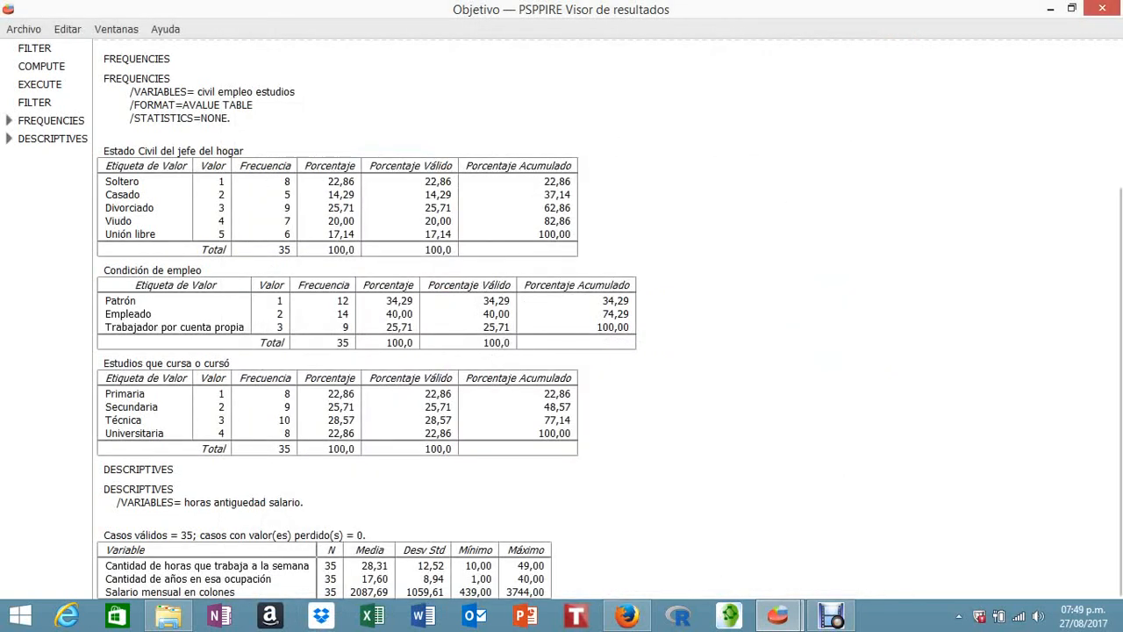
left_click(1096, 8)
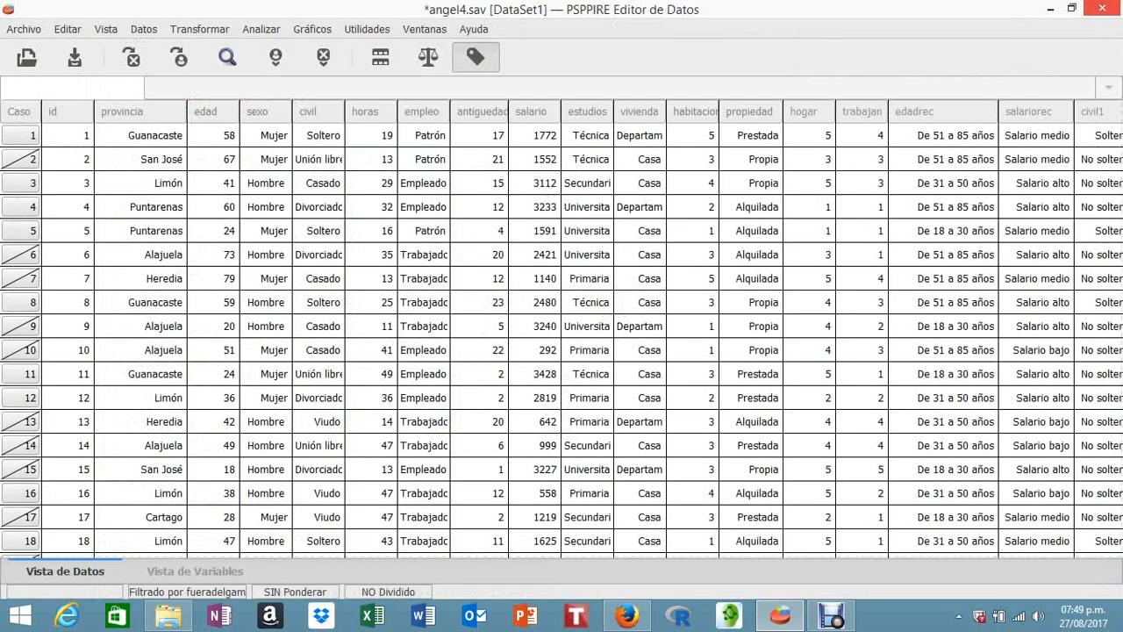
- Turn off the fueradelgam filter by selecting all cases, and close the results viewer
left_click(144, 29)
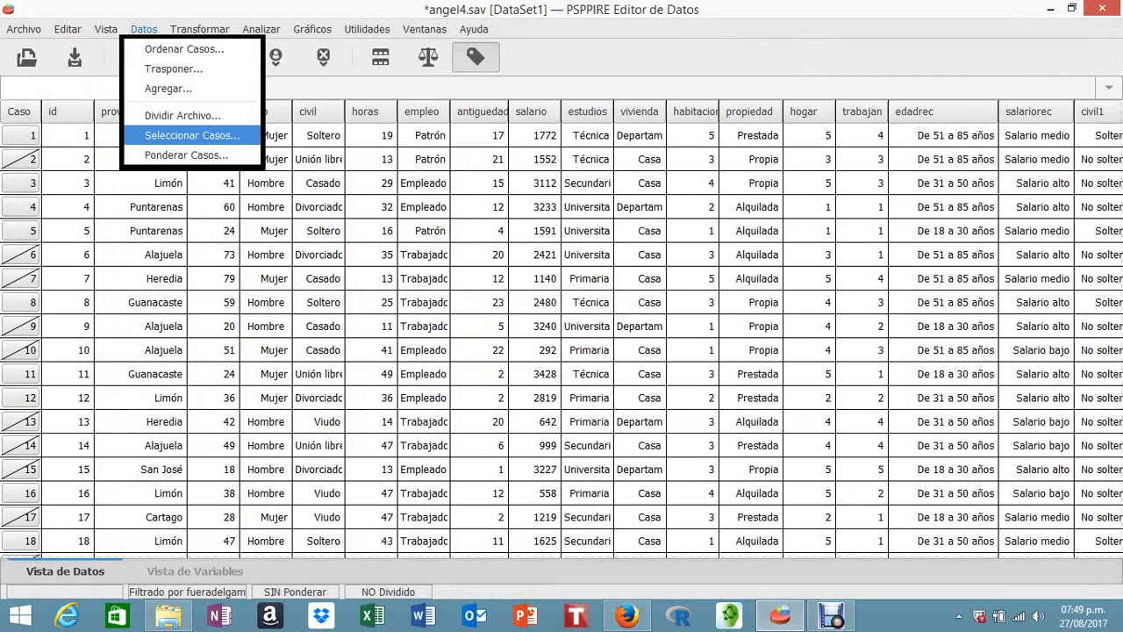
key("Return")
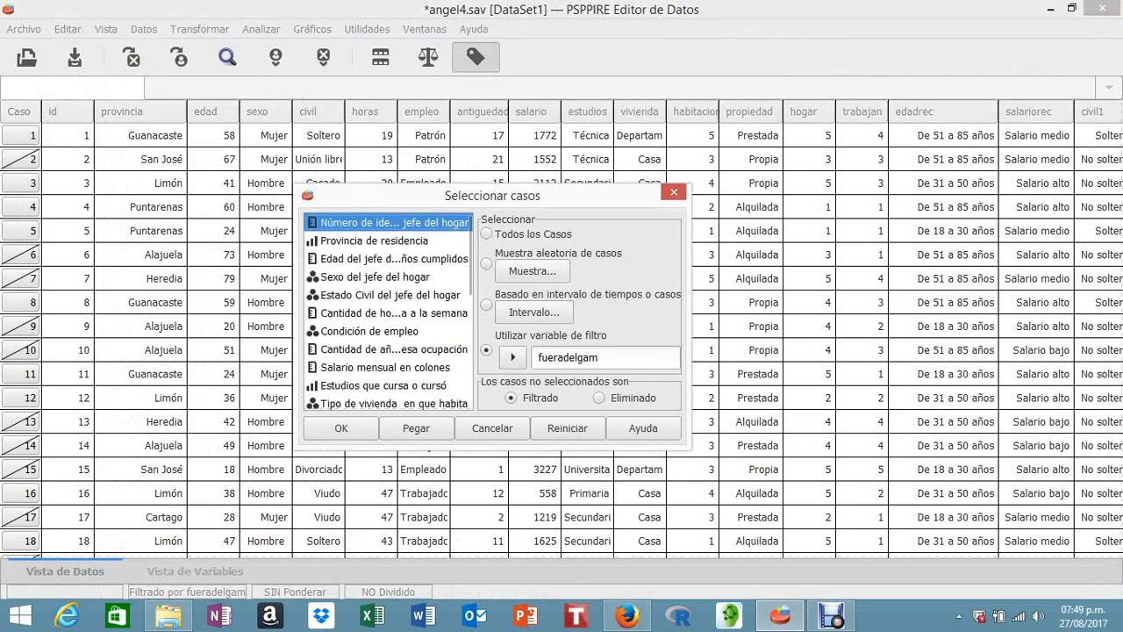
left_click(486, 234)
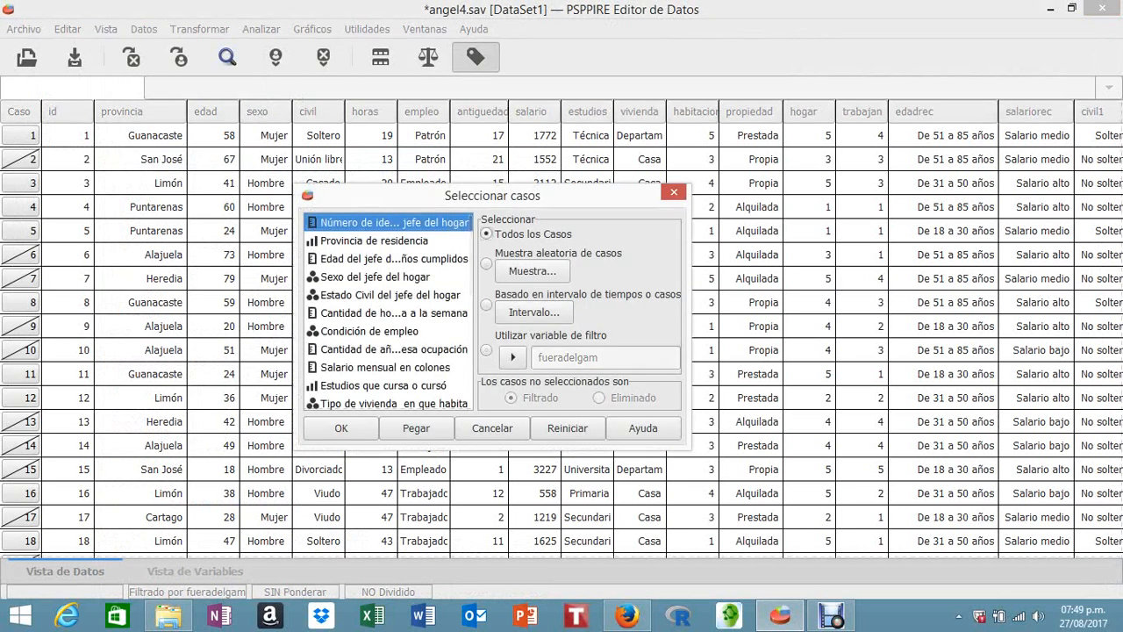
key("Return")
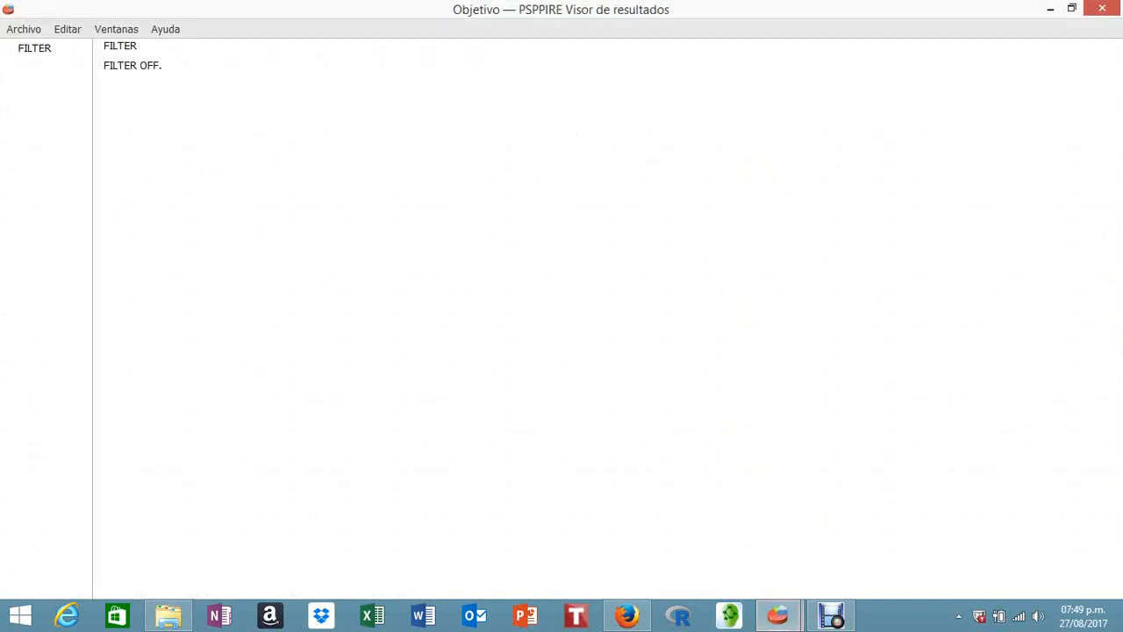
left_click(1102, 8)
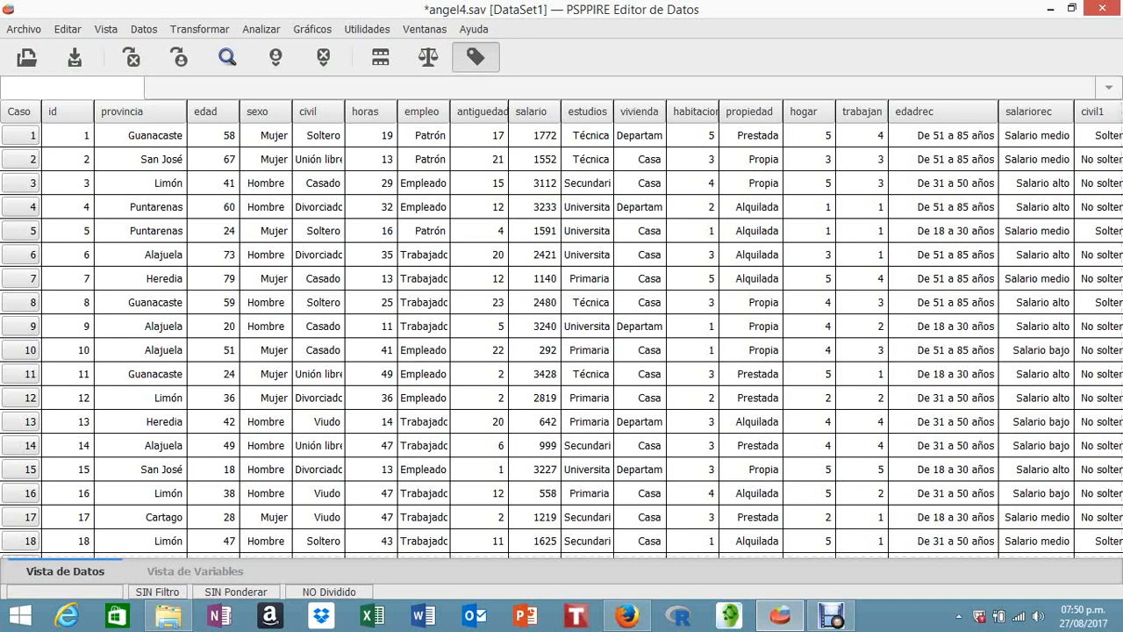
- Reopen the case selection settings, make the dialog smaller and reset it to its defaults
left_click(144, 30)
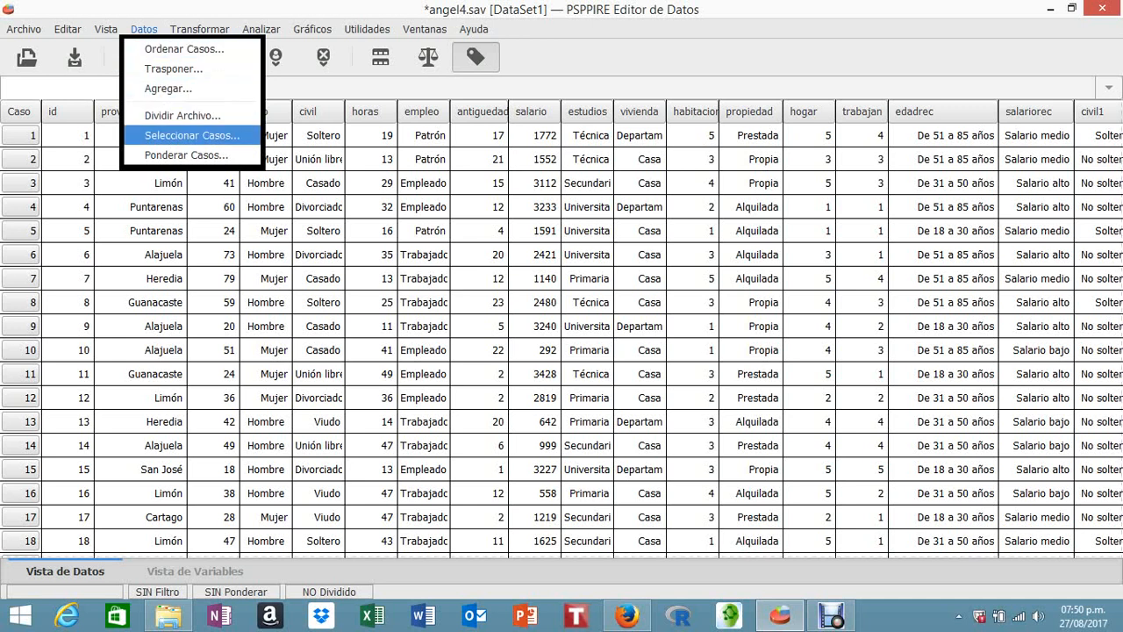
key("Return")
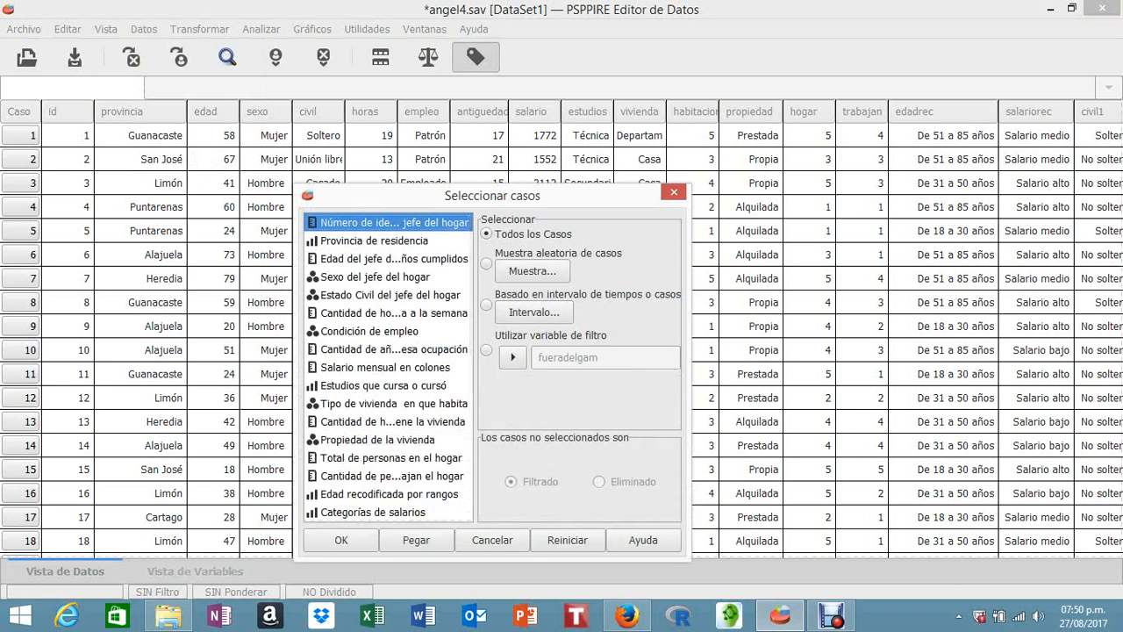
left_click_drag(492, 196, 462, 109)
left_click_drag(461, 481, 462, 413)
left_click(537, 393)
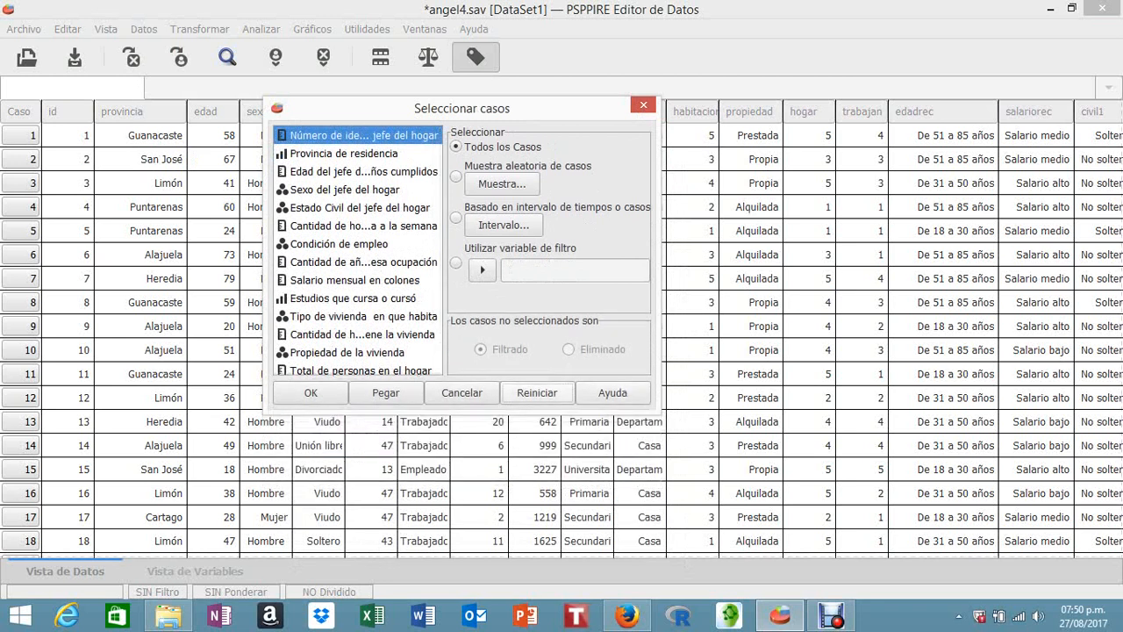
- Select cases using solomujeres as the filter variable, with unselected cases deleted (Eliminado), and apply the selection
scroll(358, 263, "down", 4)
scroll(358, 248, "down", 3)
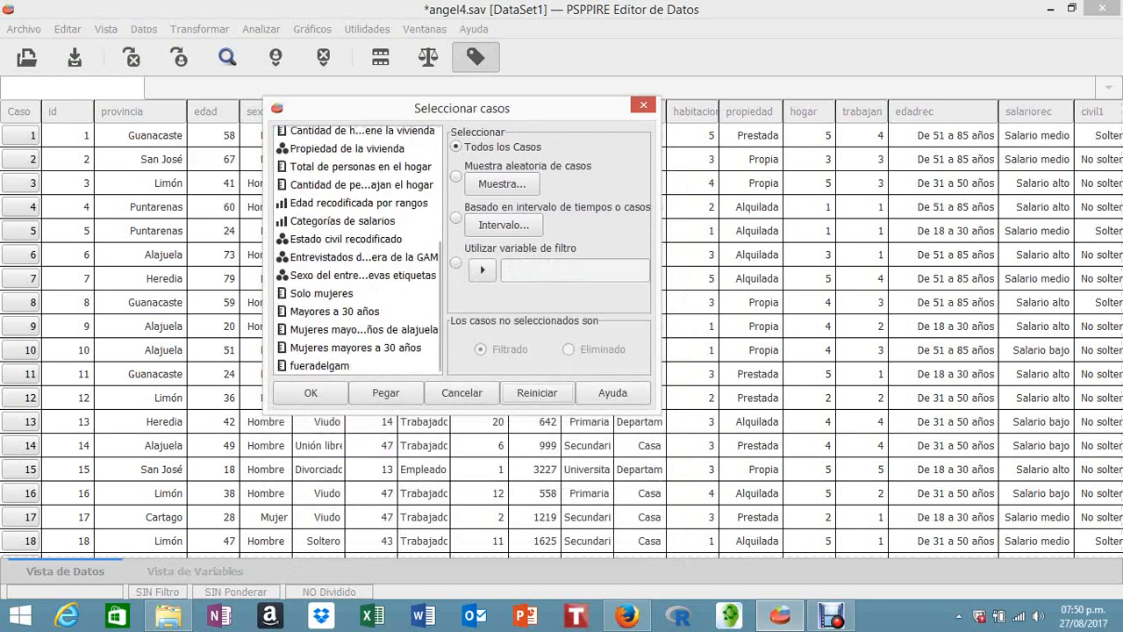
left_click(351, 294)
left_click(455, 263)
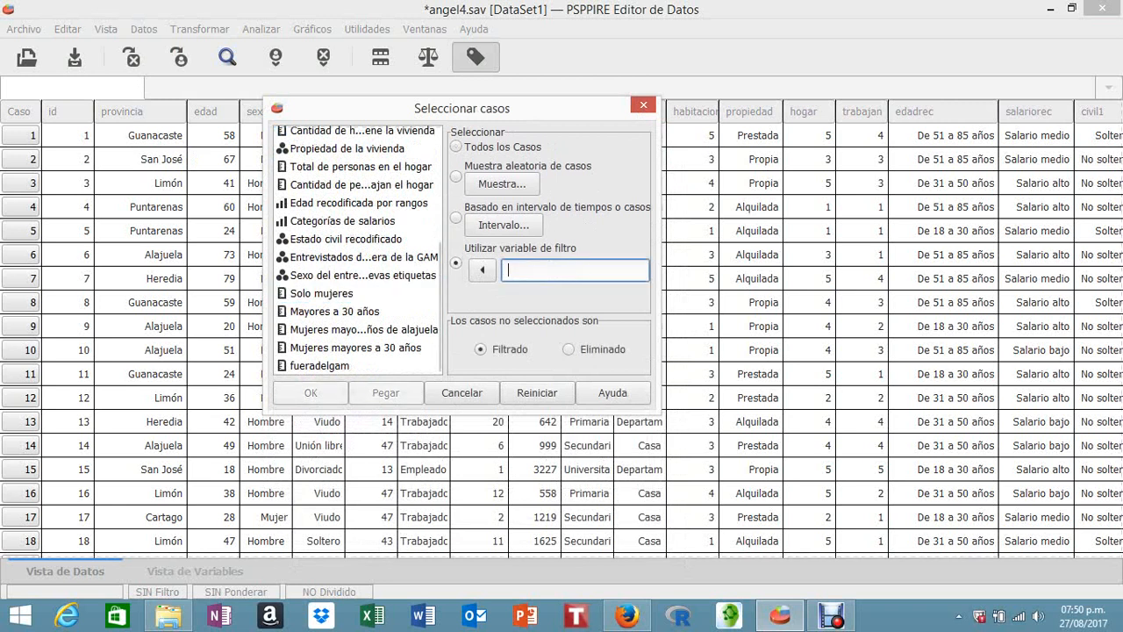
left_click(351, 294)
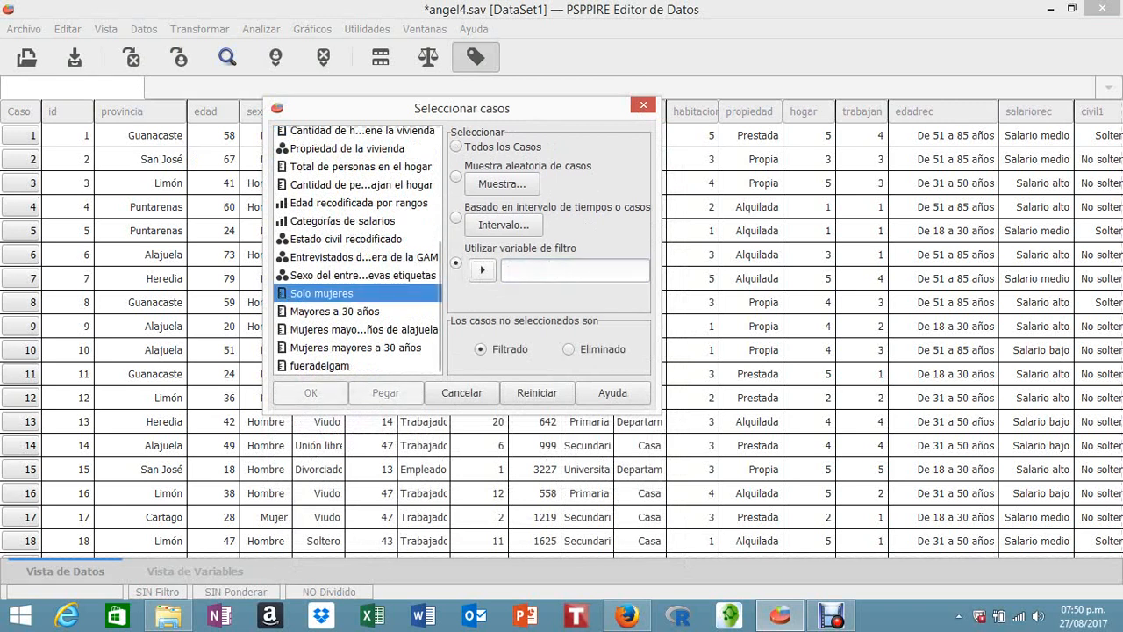
left_click(483, 270)
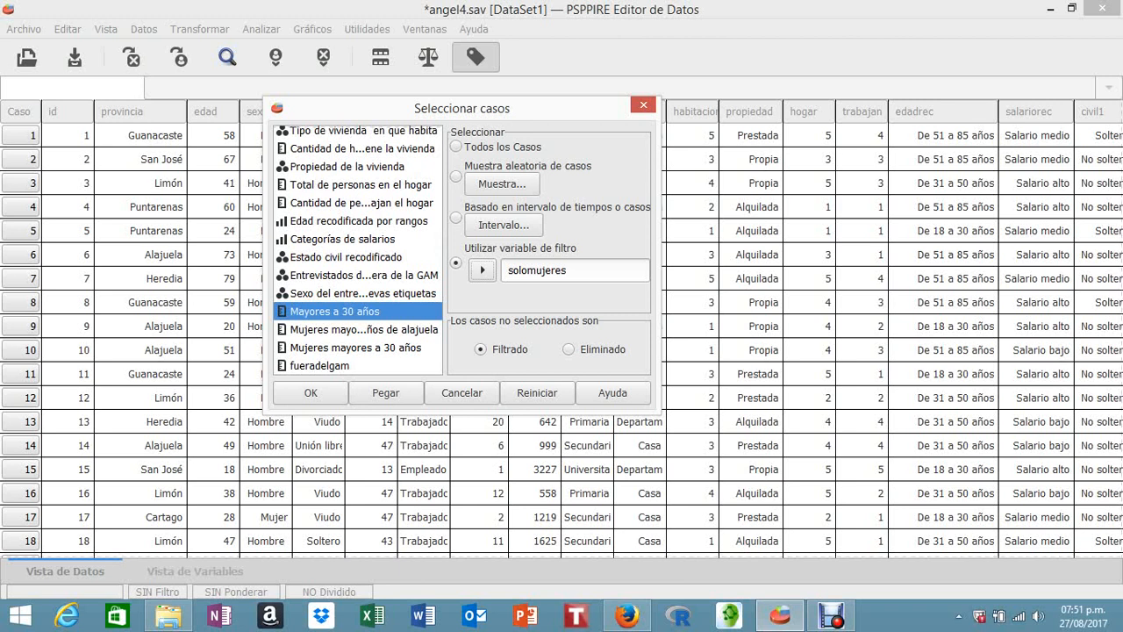
left_click(568, 349)
left_click(311, 393)
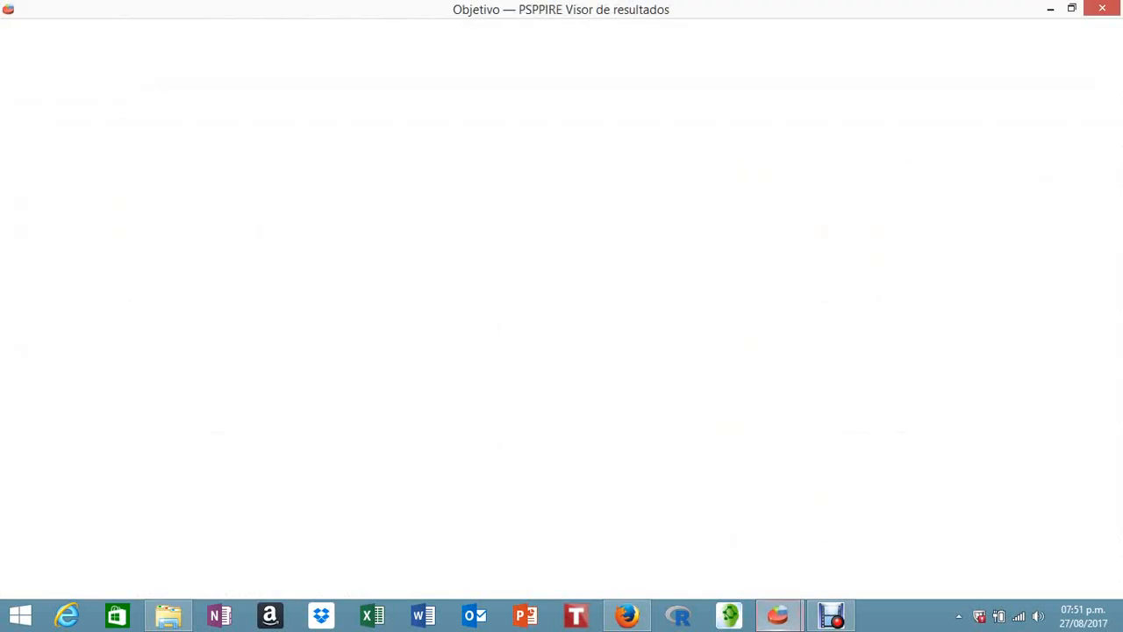
- Minimize the results viewer, check the remaining cases, and save the dataset as solomujeres on the desktop
left_click(1050, 8)
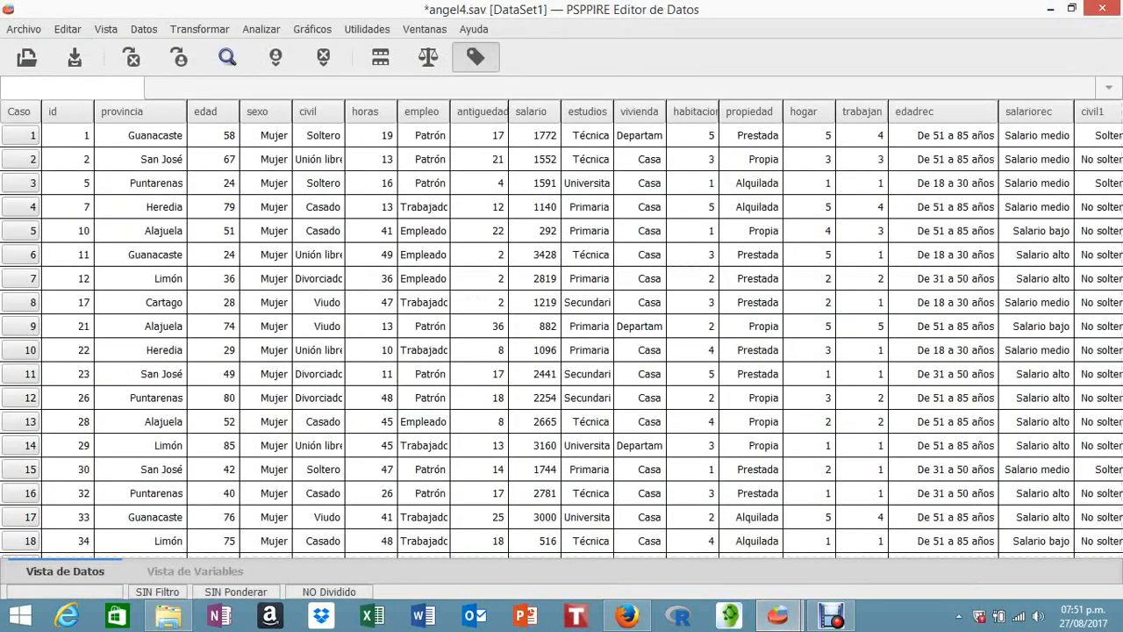
scroll(561, 342, "down", 1)
scroll(562, 340, "down", 6)
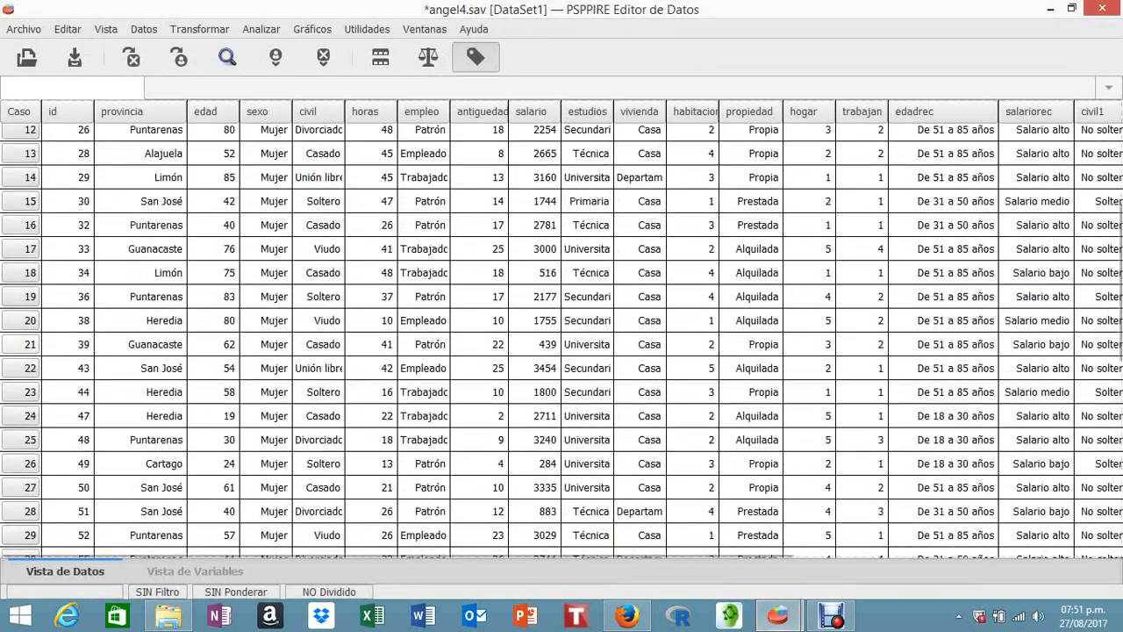
scroll(561, 341, "down", 5)
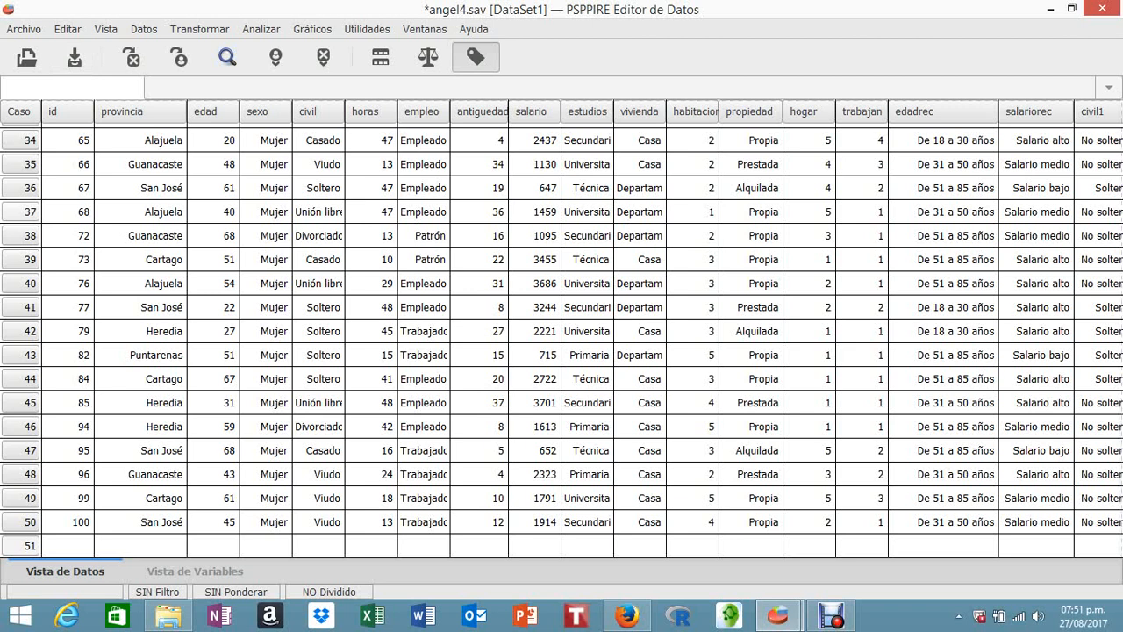
left_click(24, 29)
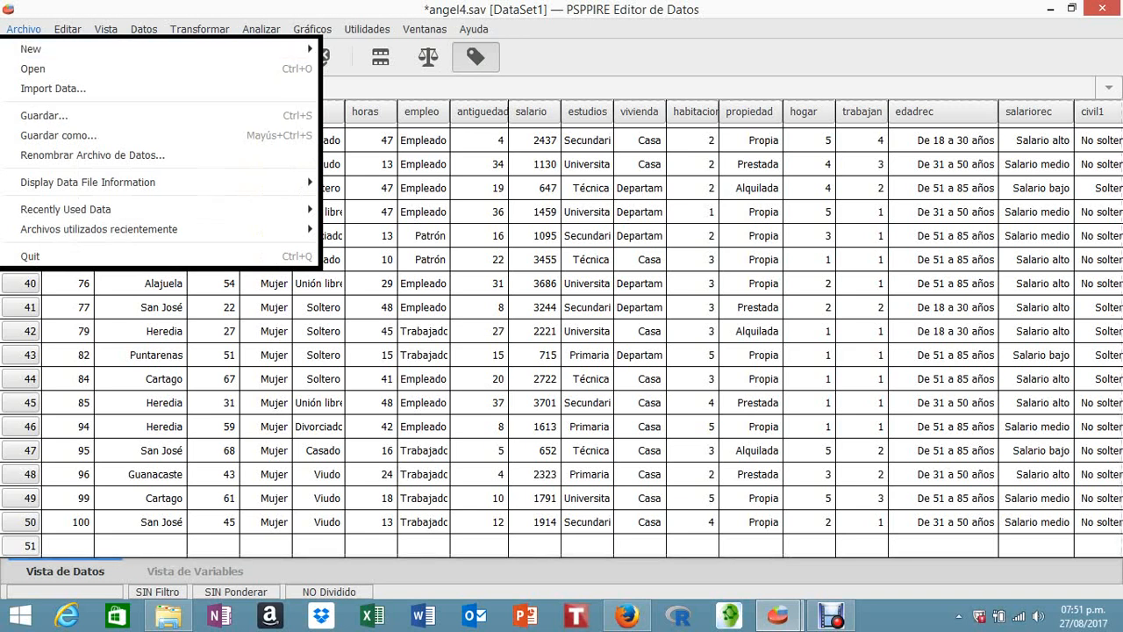
left_click(58, 135)
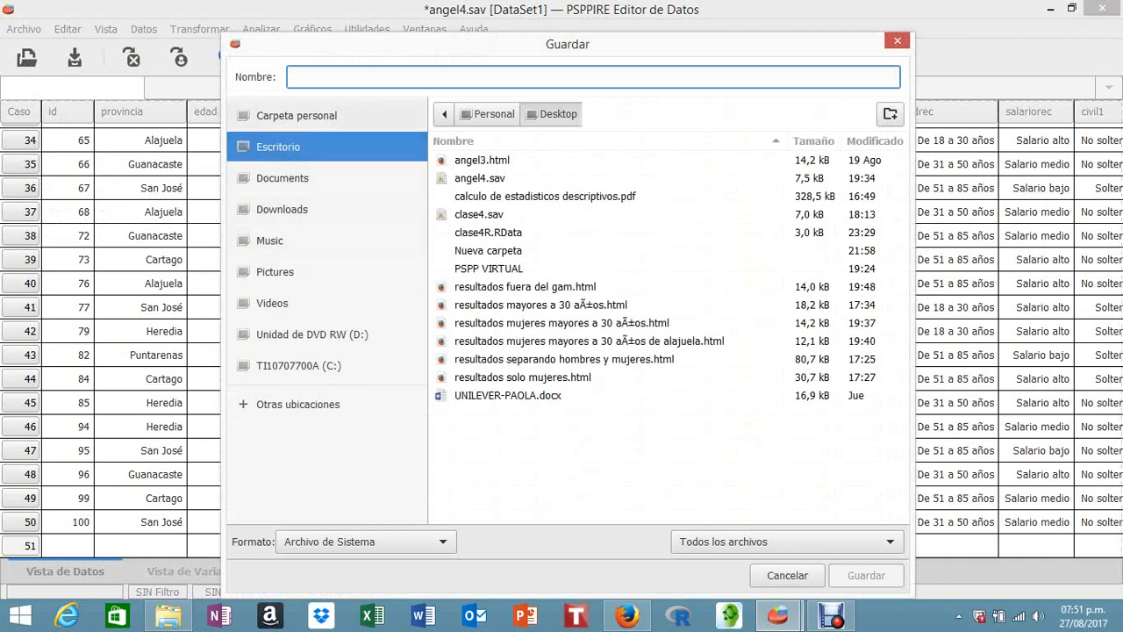
type("solo")
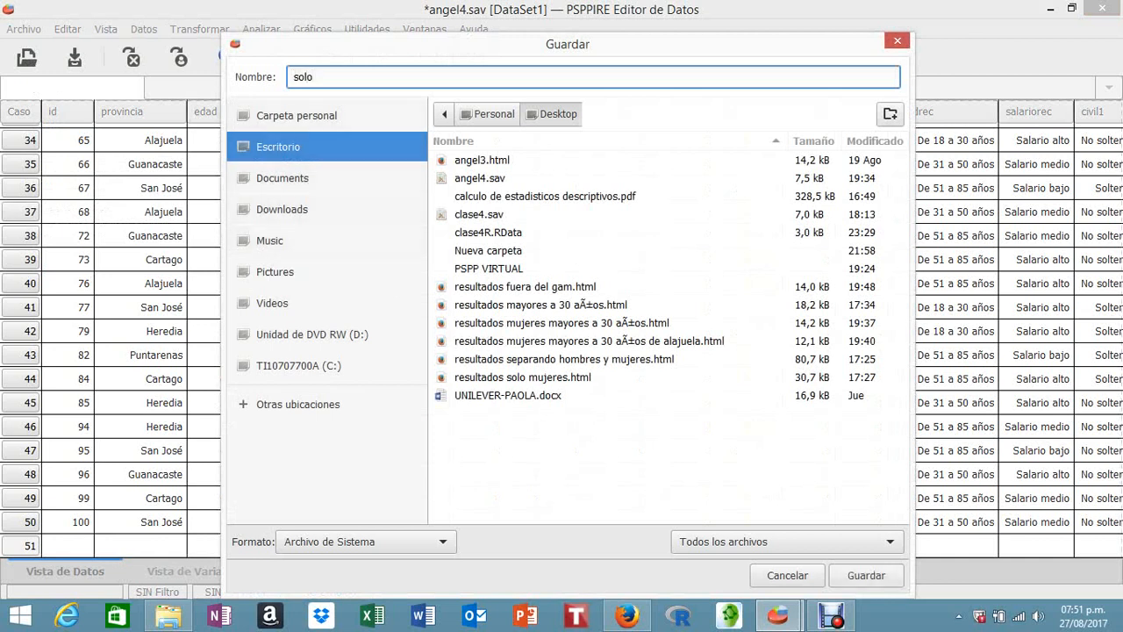
type("mujeres")
key("Return")
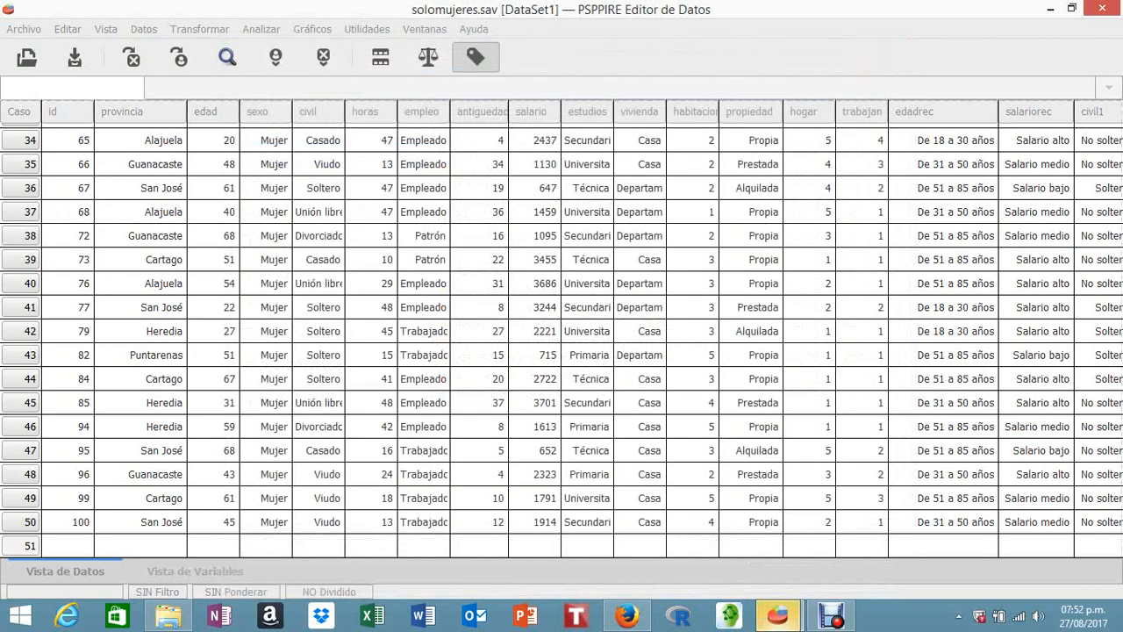
- Open angel4.sav from the recently used data files
scroll(561, 342, "down", 2)
scroll(432, 319, "down", 3)
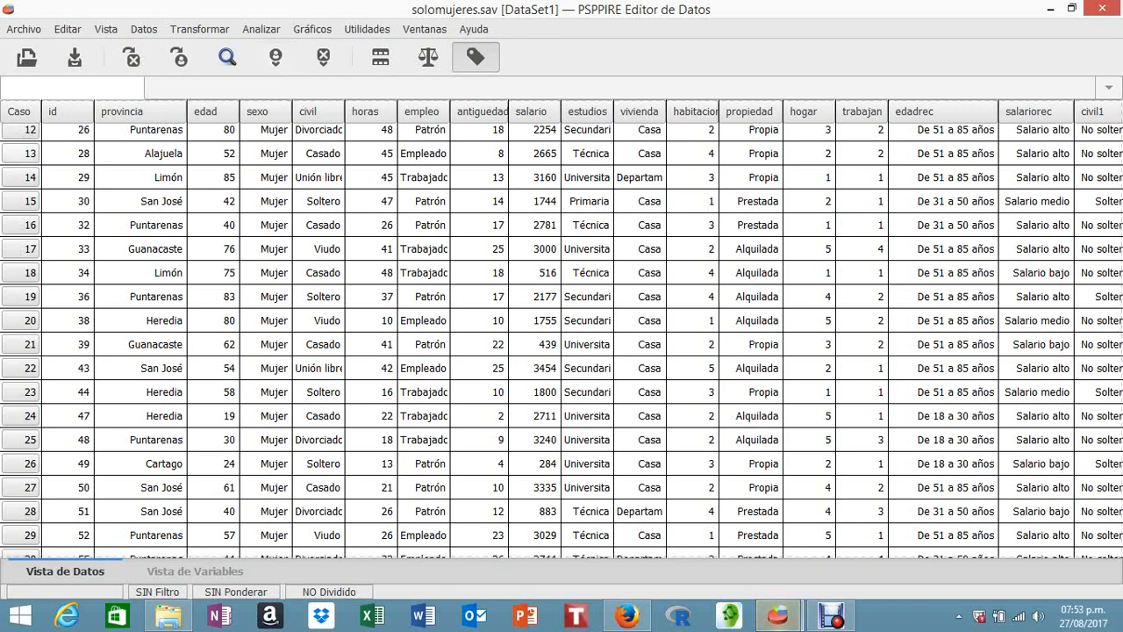
left_click(24, 29)
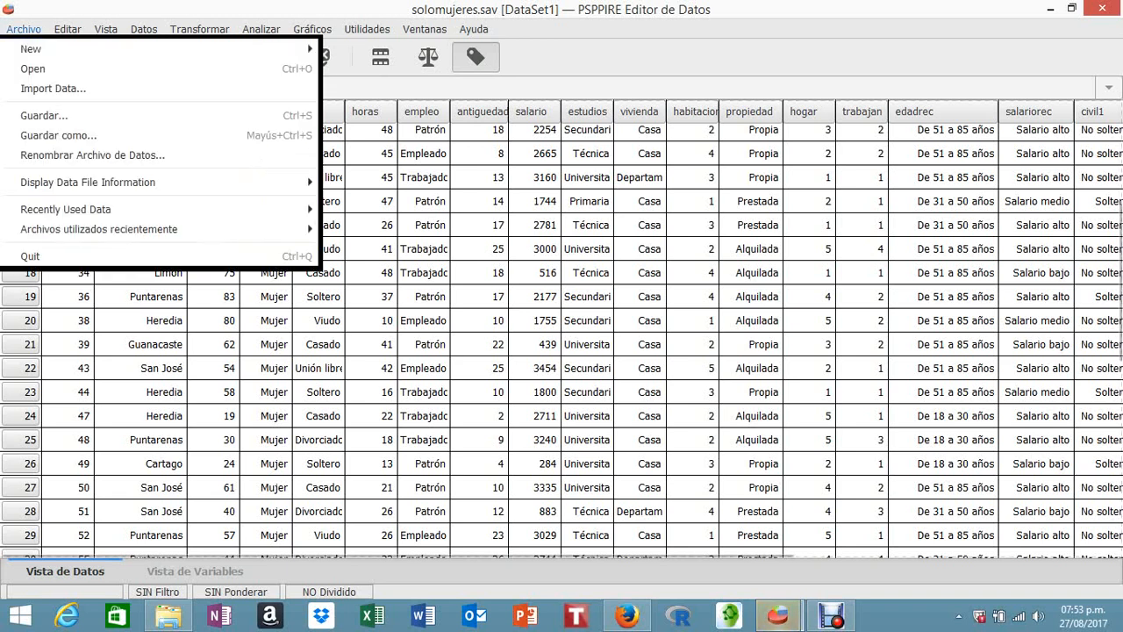
mouse_move(66, 210)
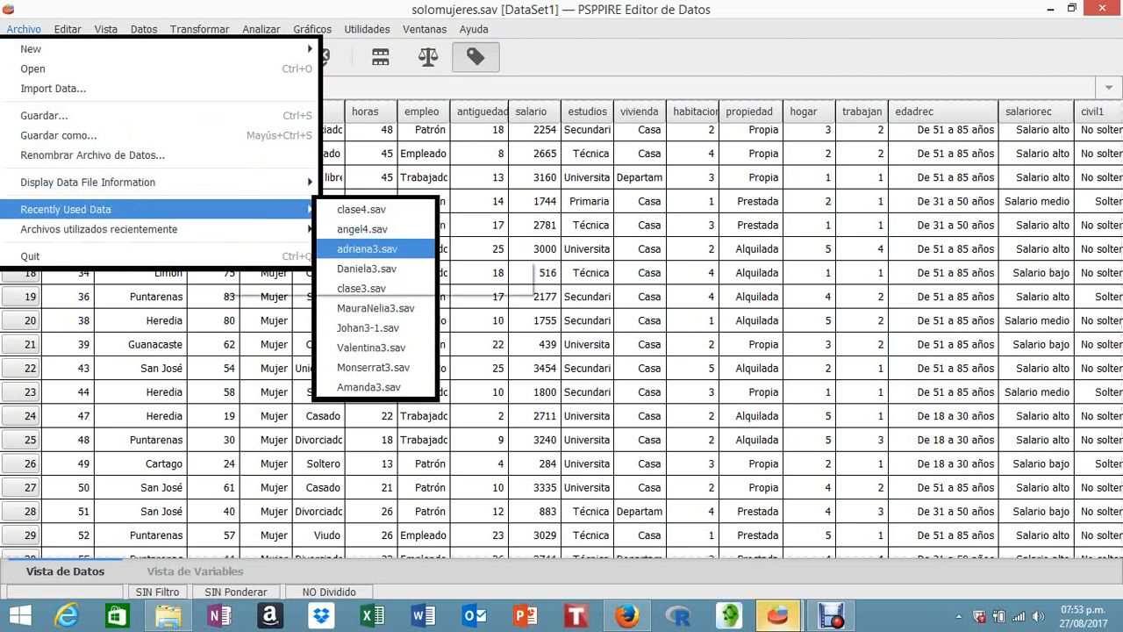
left_click(361, 229)
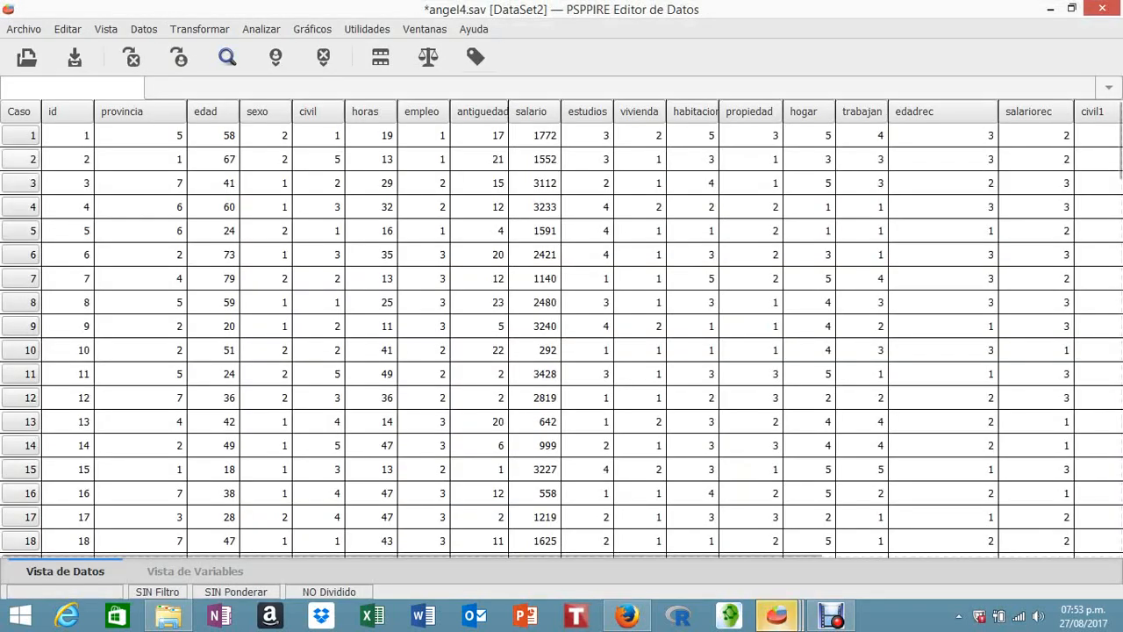
- Switch to the solomujeres.sav data window and close it
left_click(424, 29)
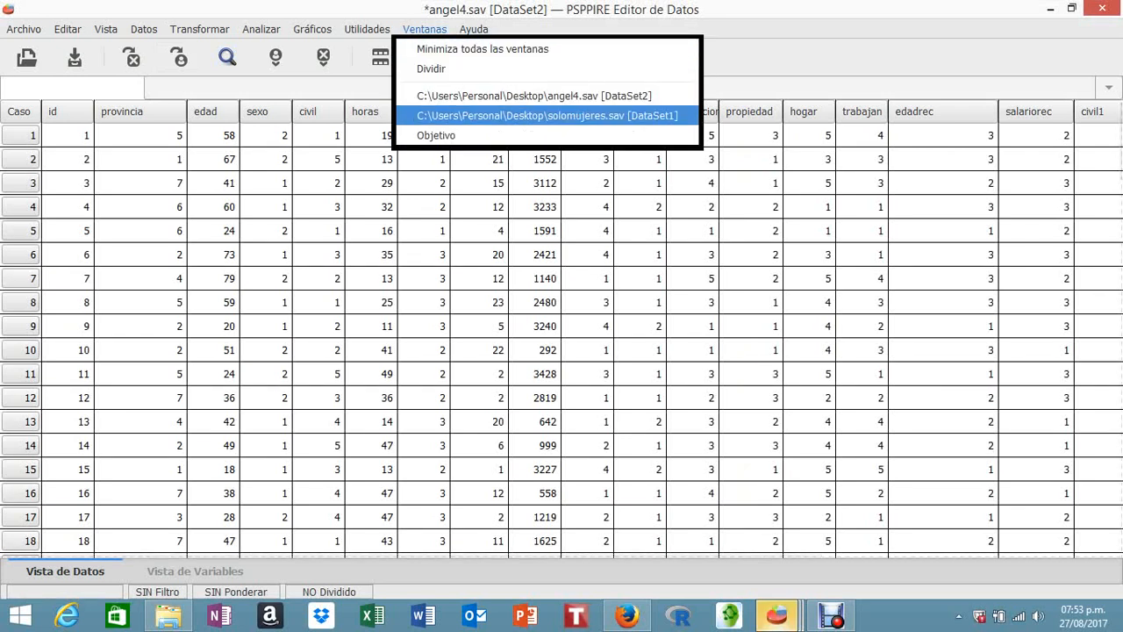
left_click(546, 115)
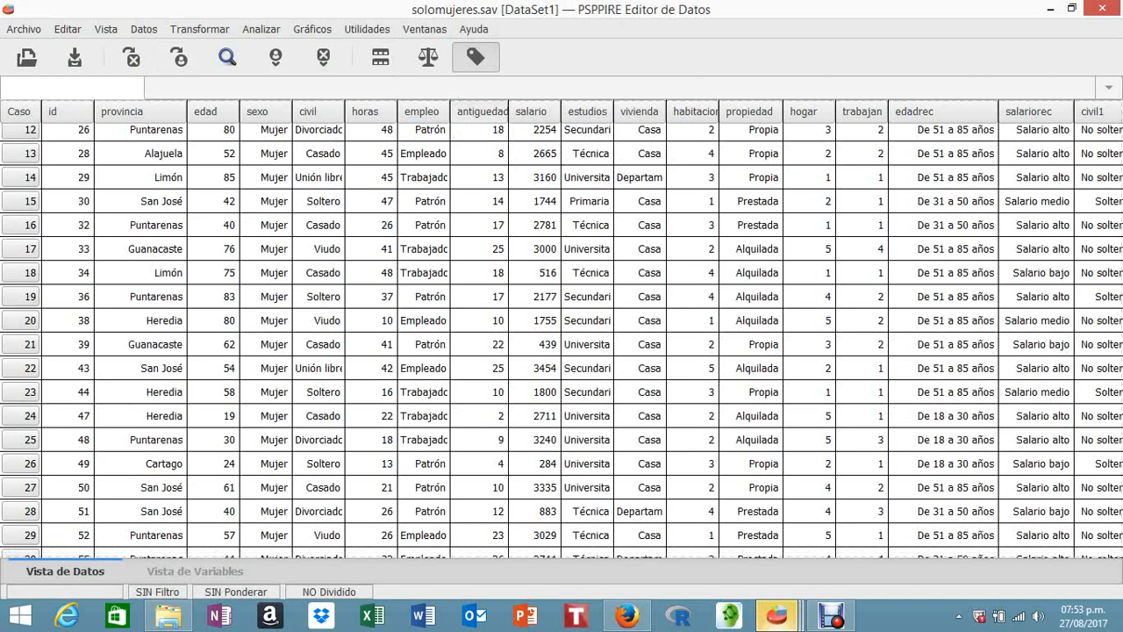
left_click(1096, 8)
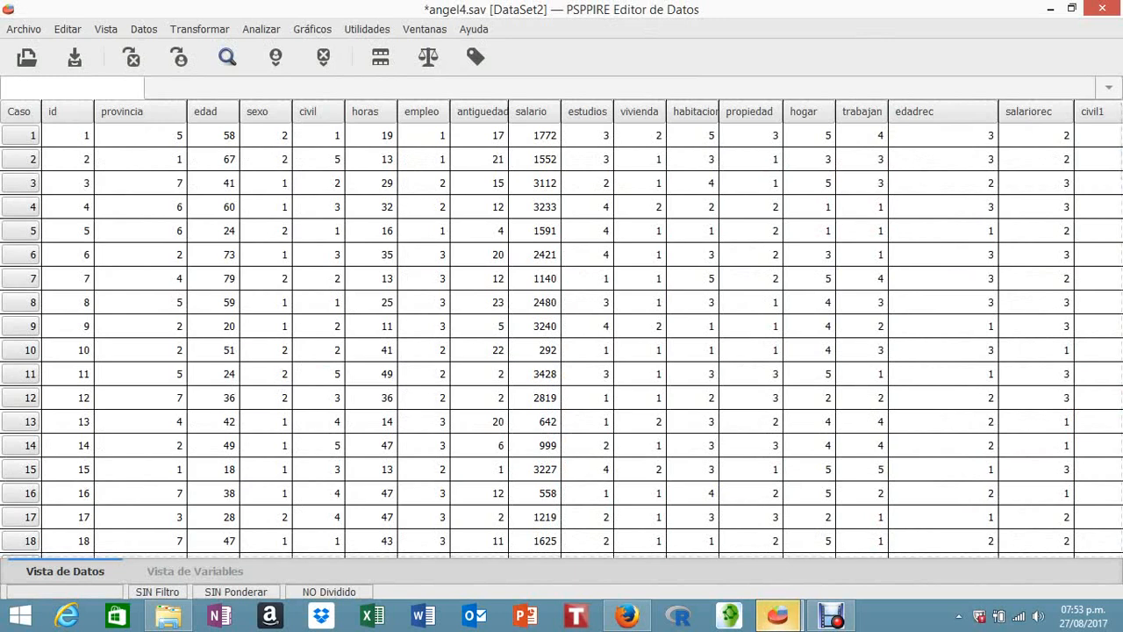
- Review the cases and variable list of angel4.sav, and look at the ASCII 124 page in Firefox before returning to PSPPIRE
scroll(561, 340, "down", 3)
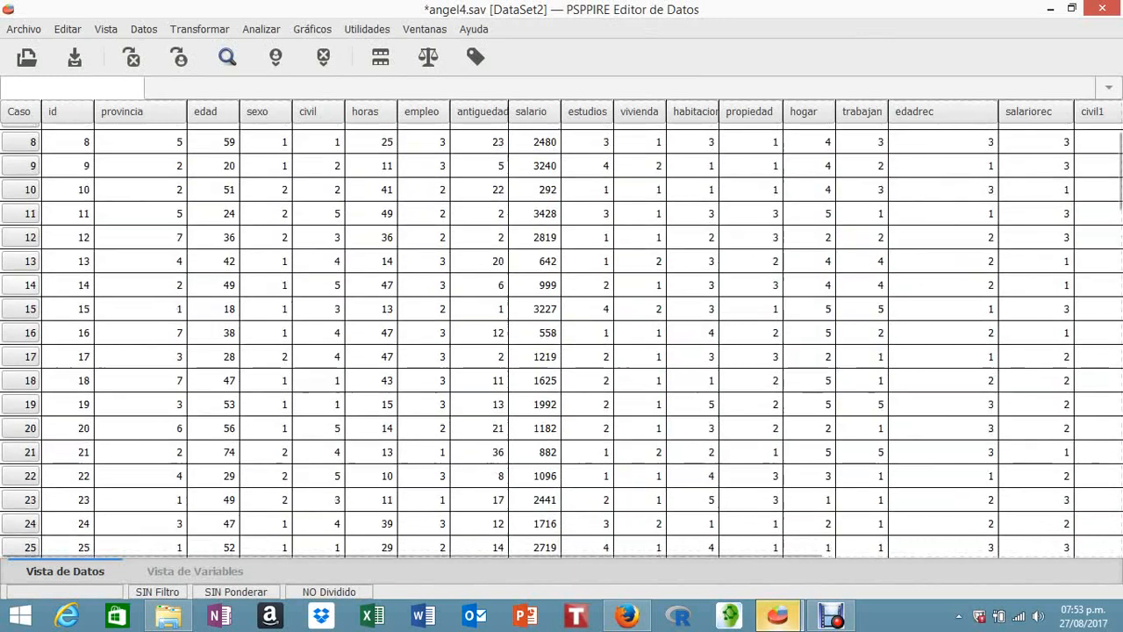
scroll(562, 341, "down", 4)
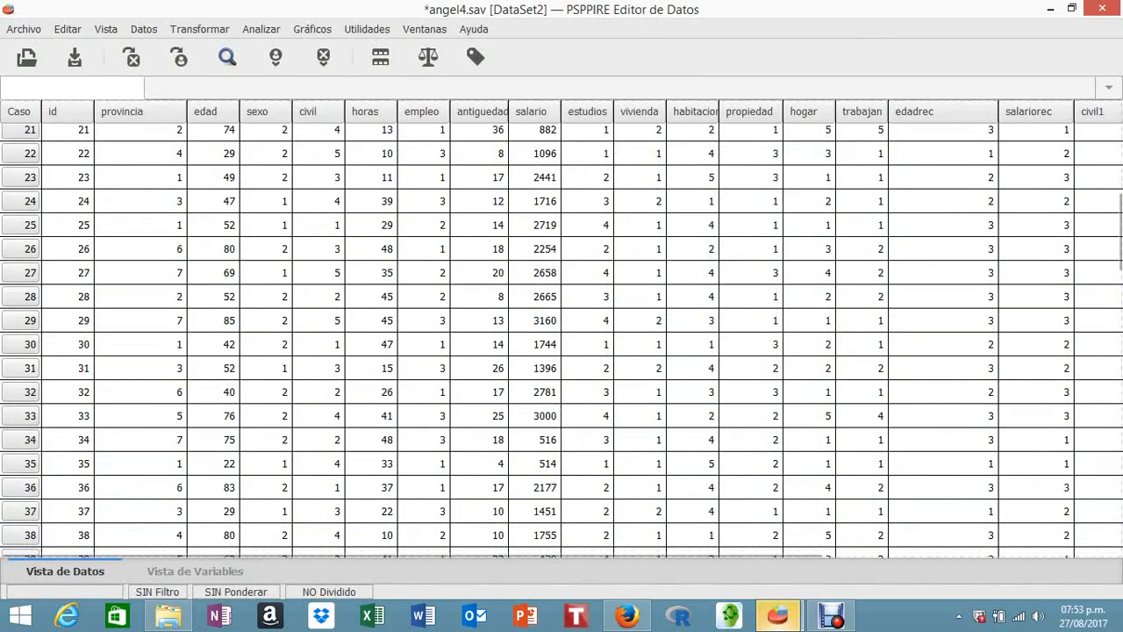
left_click(195, 572)
scroll(456, 328, "down", 3)
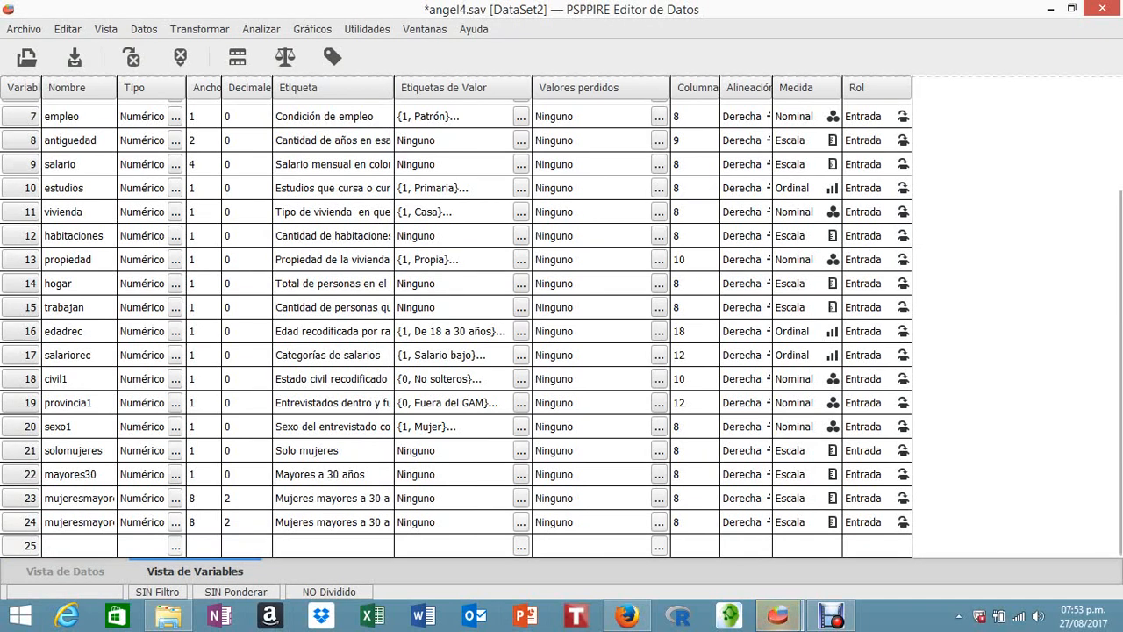
left_click(626, 615)
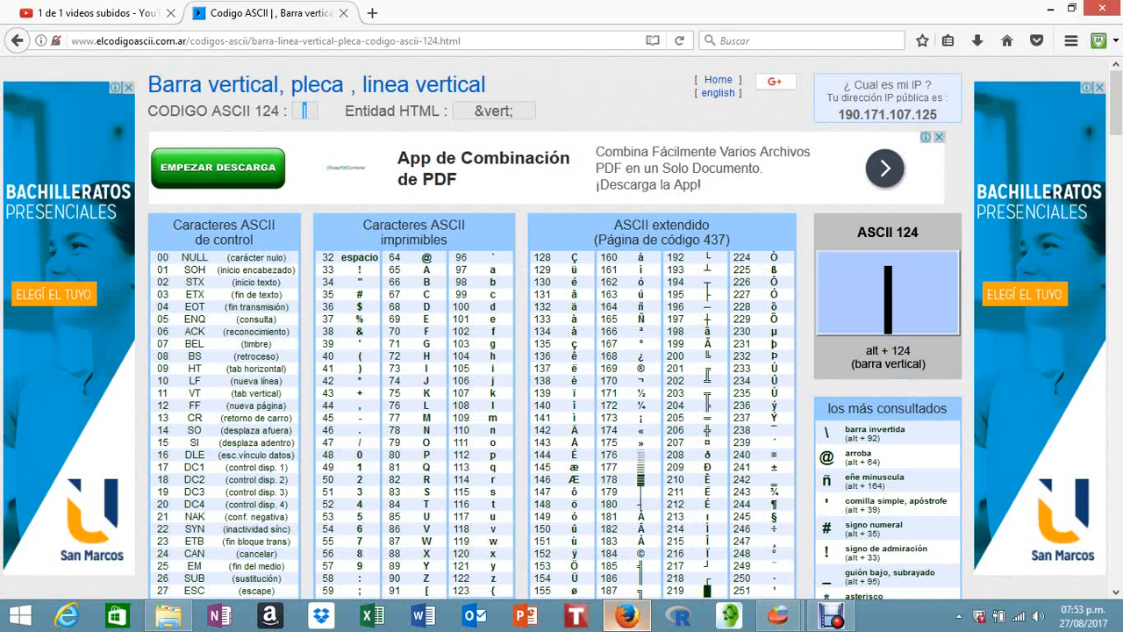
left_click(777, 616)
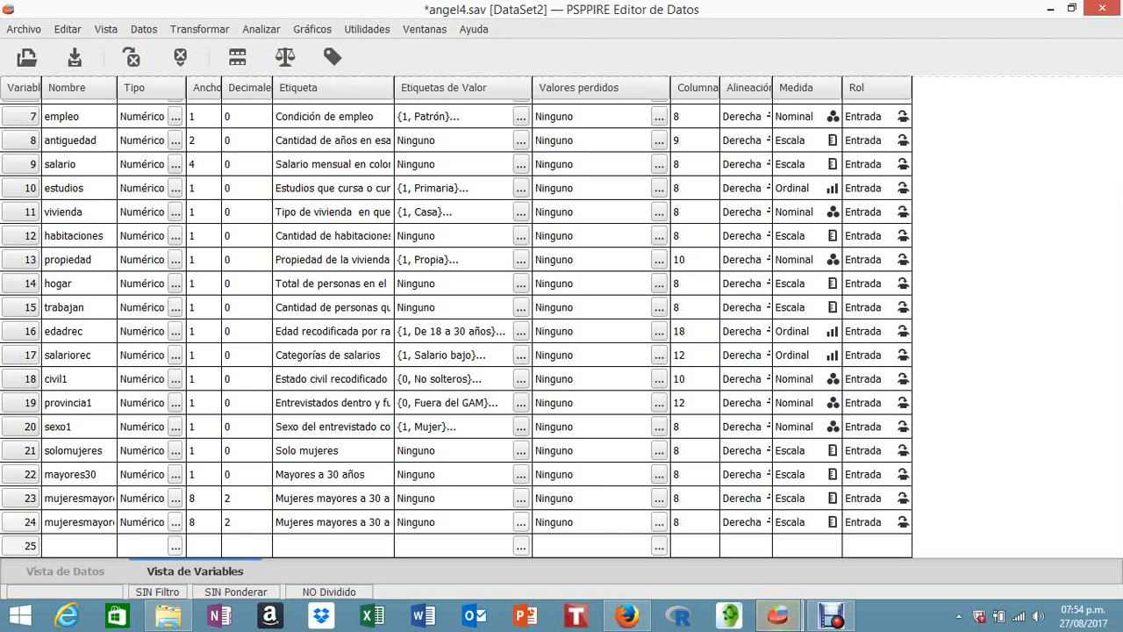
- Set up a computed variable with target fueradelgam and the first condition provincia=5
left_click(200, 30)
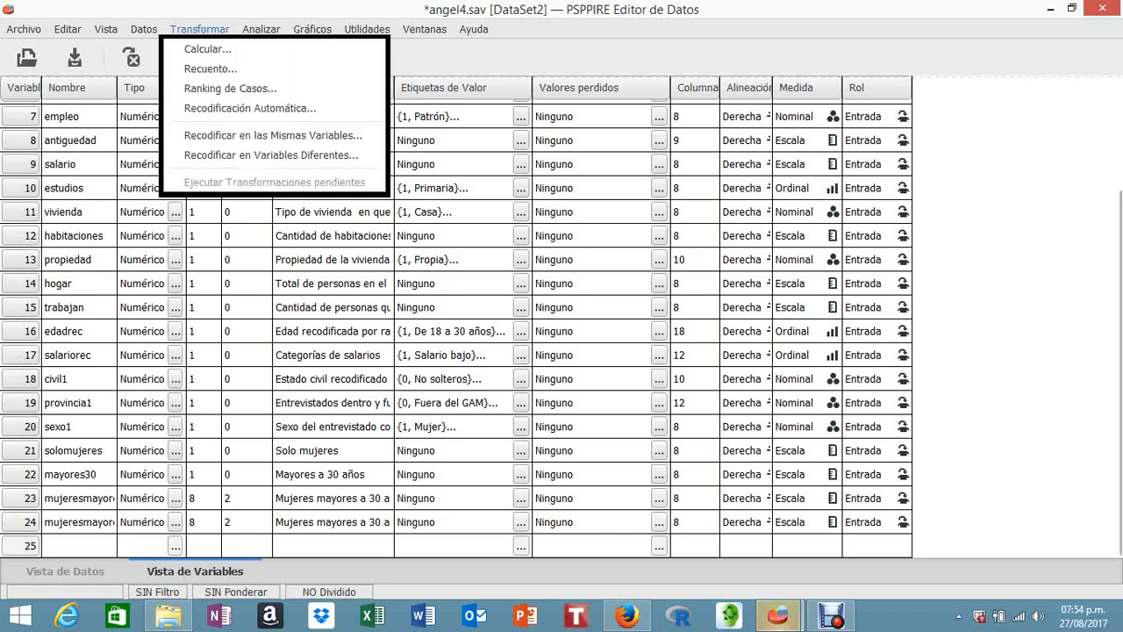
left_click(209, 50)
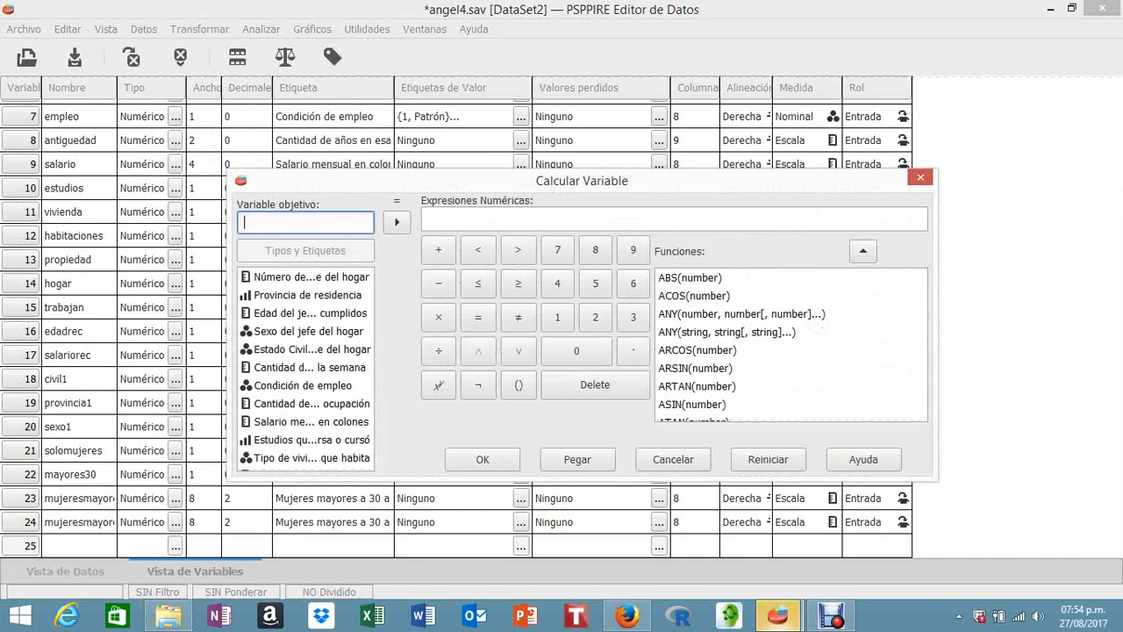
type("fuera")
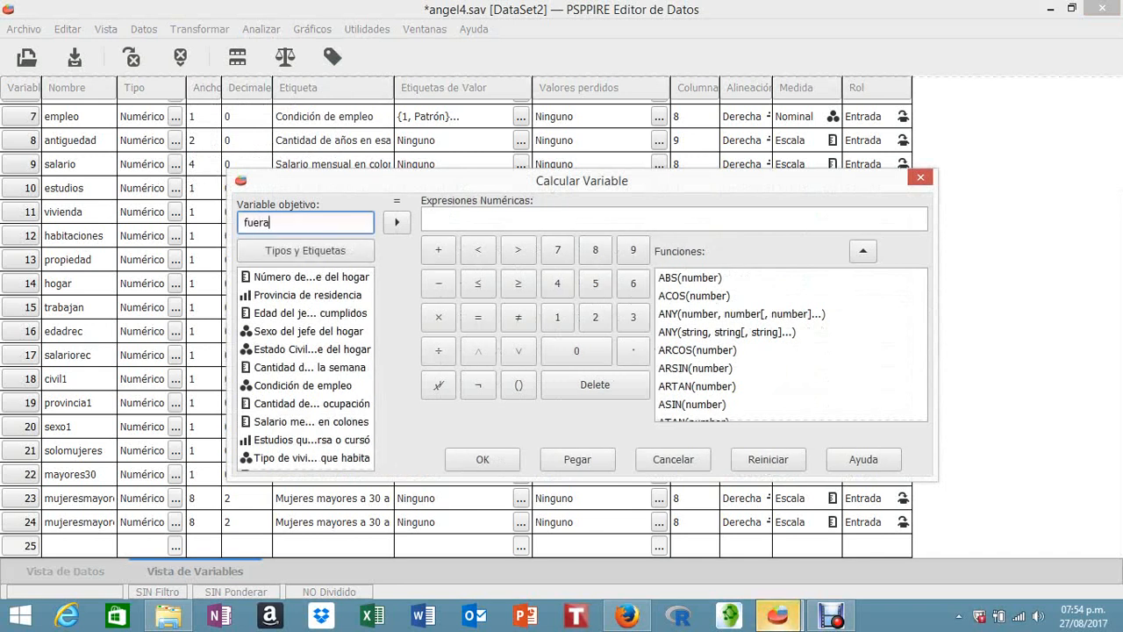
type("delgam")
left_click(430, 217)
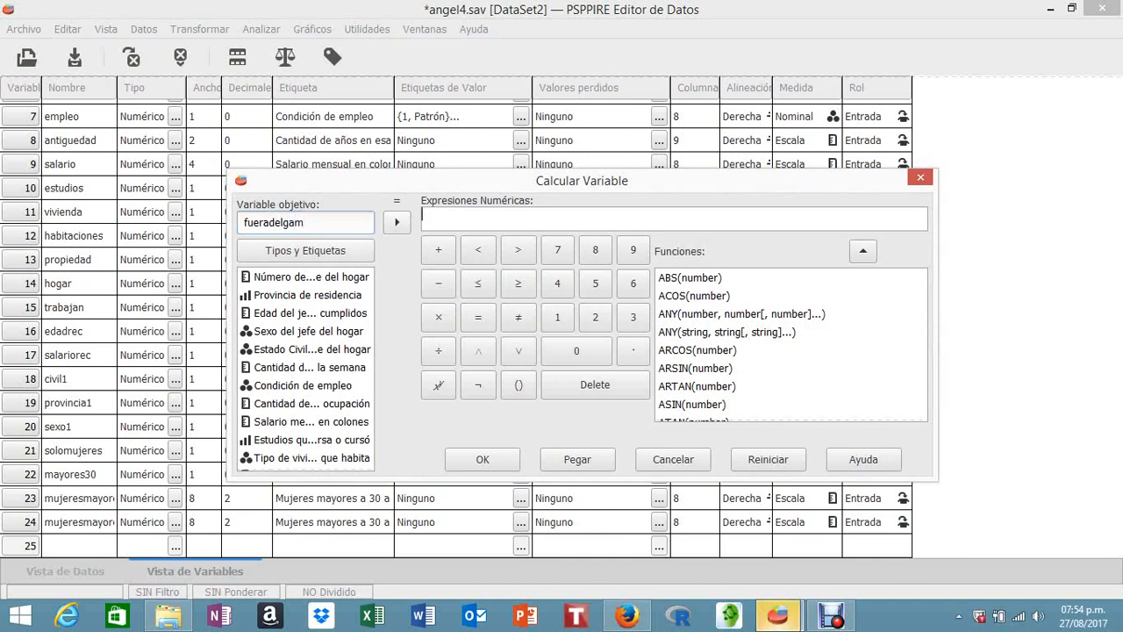
left_click(307, 295)
left_click(397, 222)
left_click(478, 316)
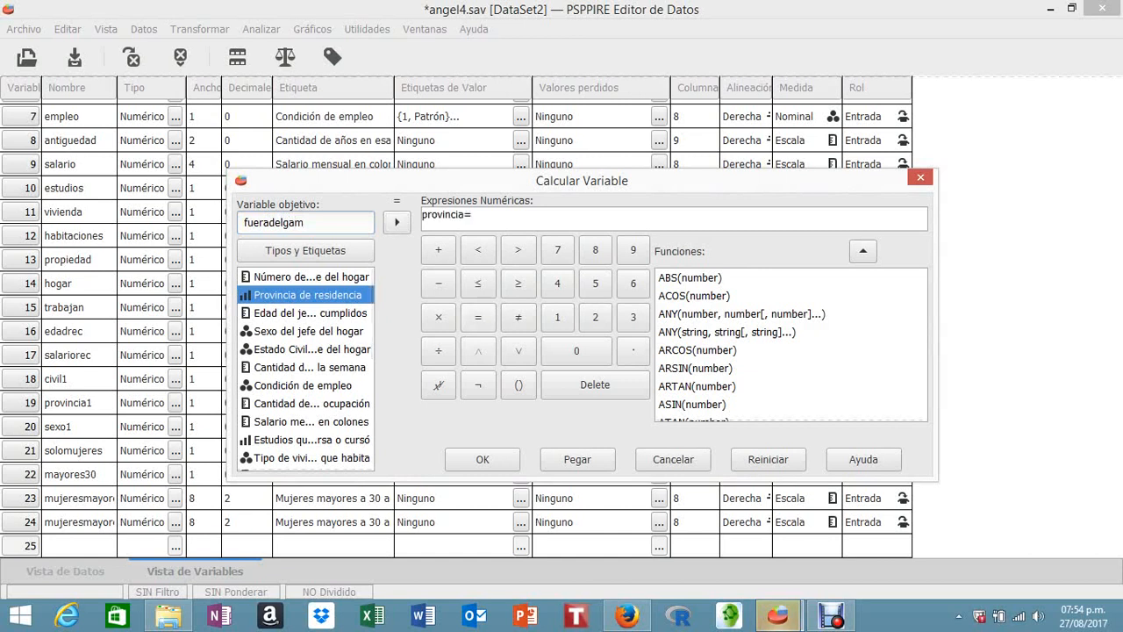
left_click(595, 282)
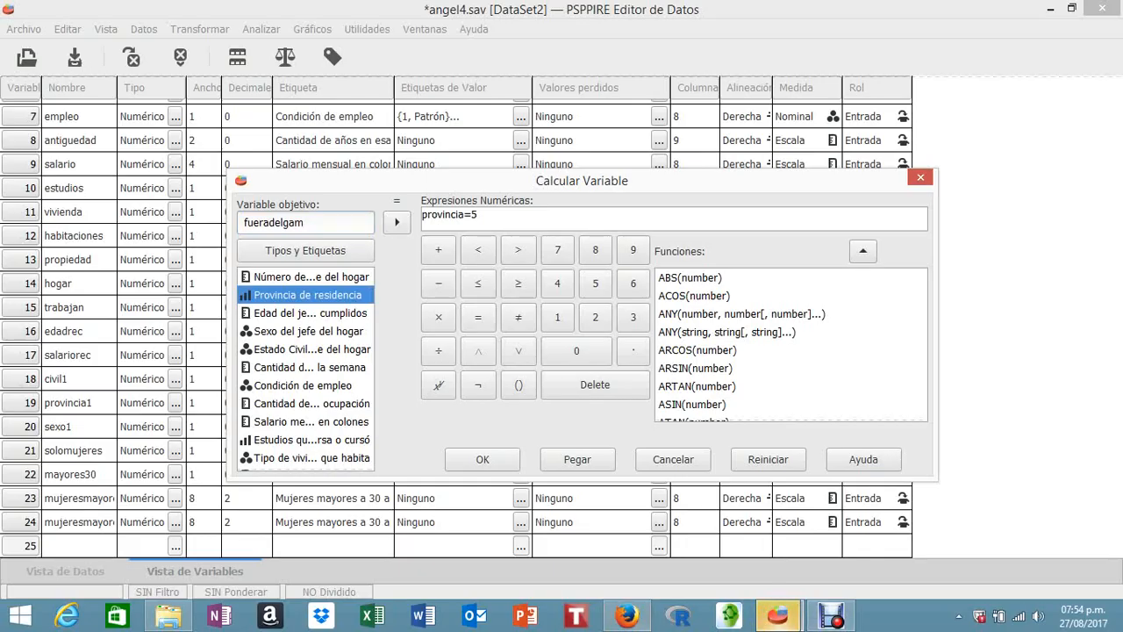
- Copy the vertical bar character from the ASCII page in Firefox and paste it after provincia=5 in PSPPIRE's numeric expression
left_click(627, 616)
right_click(313, 112)
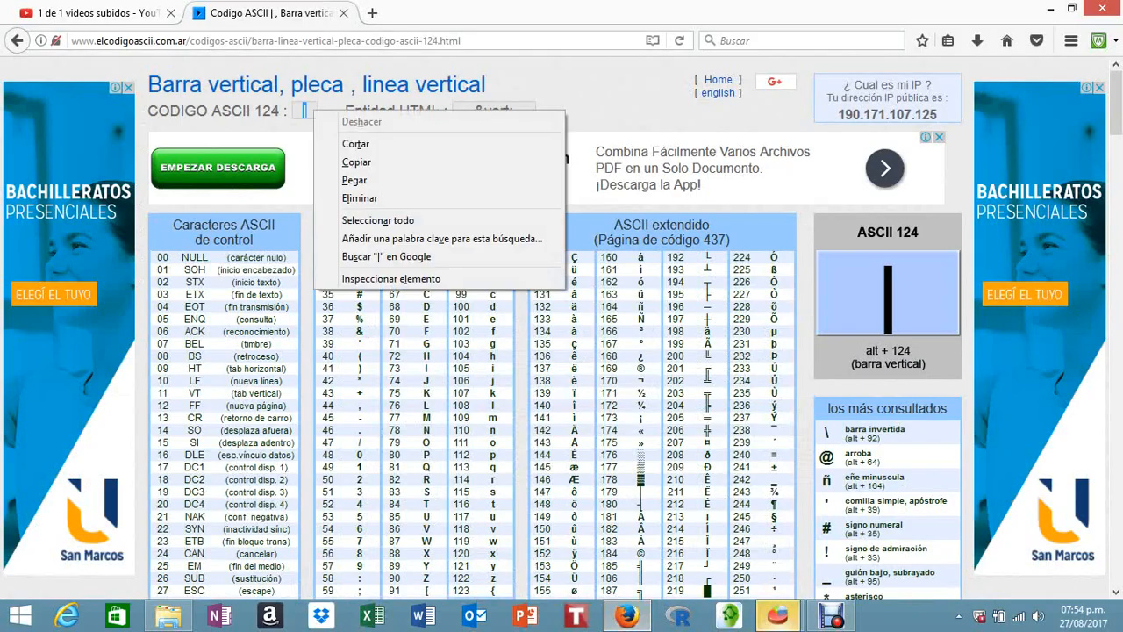
left_click(357, 162)
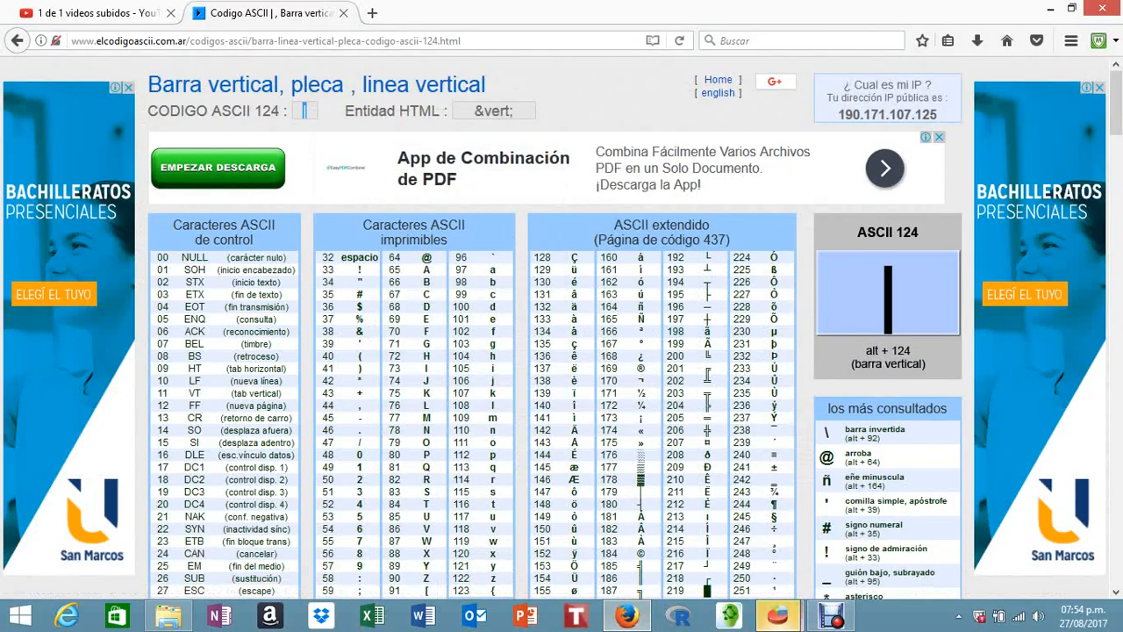
mouse_move(777, 616)
left_click(870, 526)
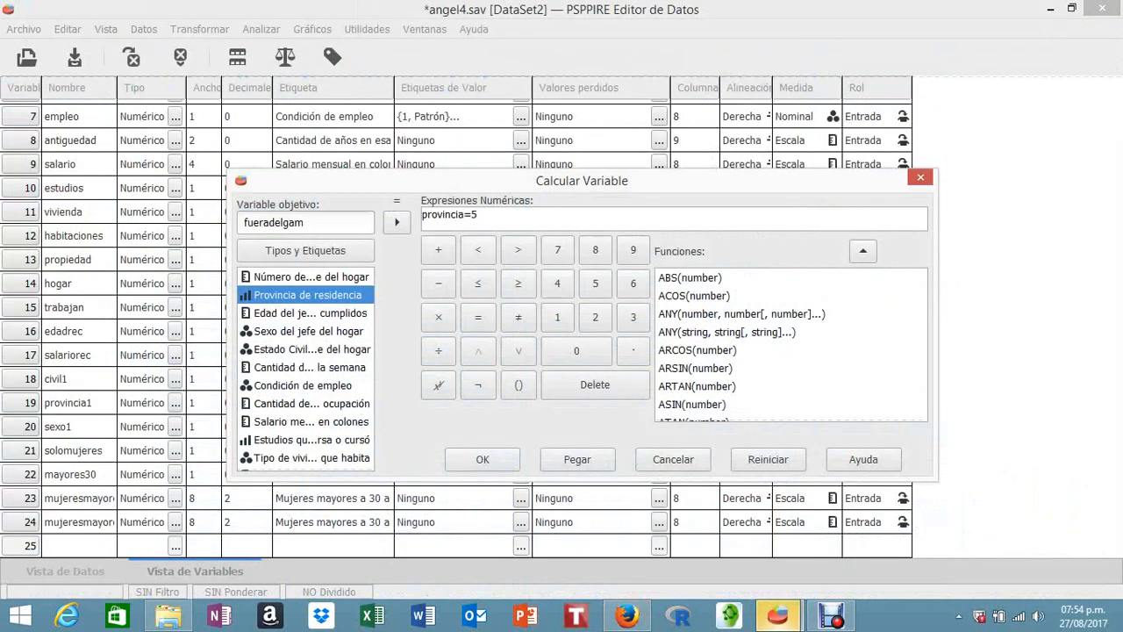
right_click(513, 220)
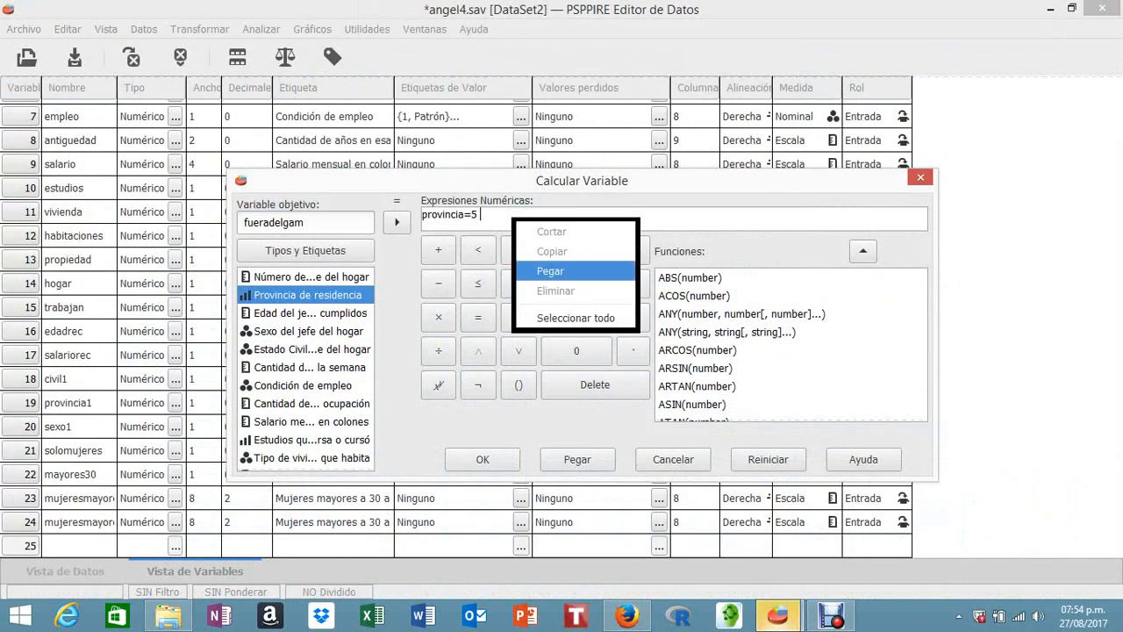
left_click(550, 271)
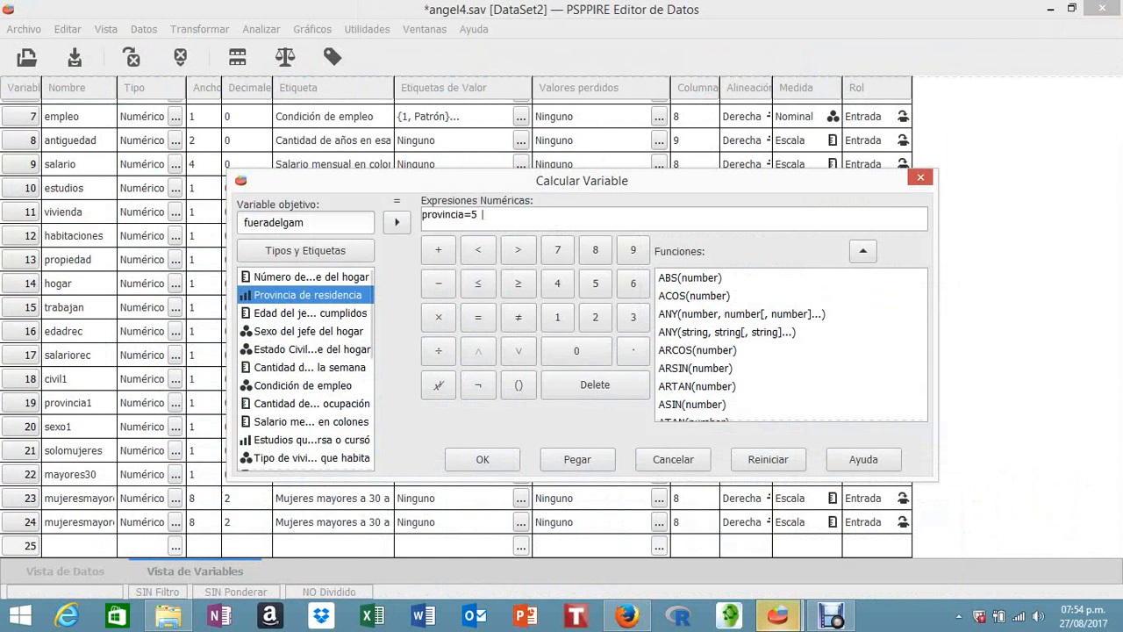
- Extend the expression with the condition provincia=6 followed by another pasted vertical bar
double_click(307, 295)
left_click(477, 317)
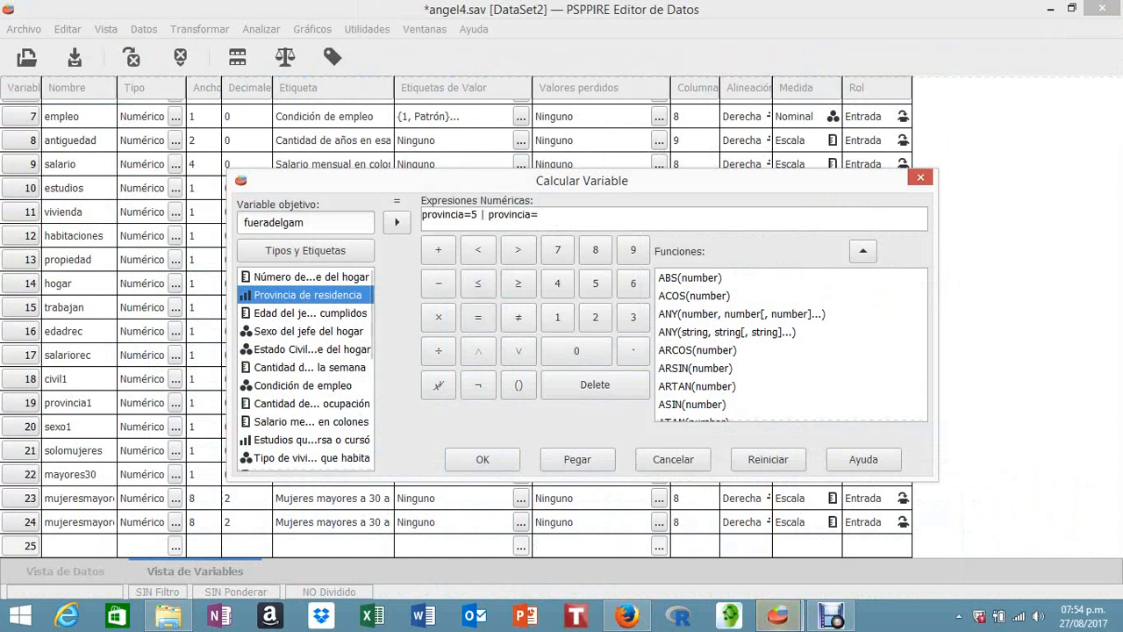
left_click(633, 282)
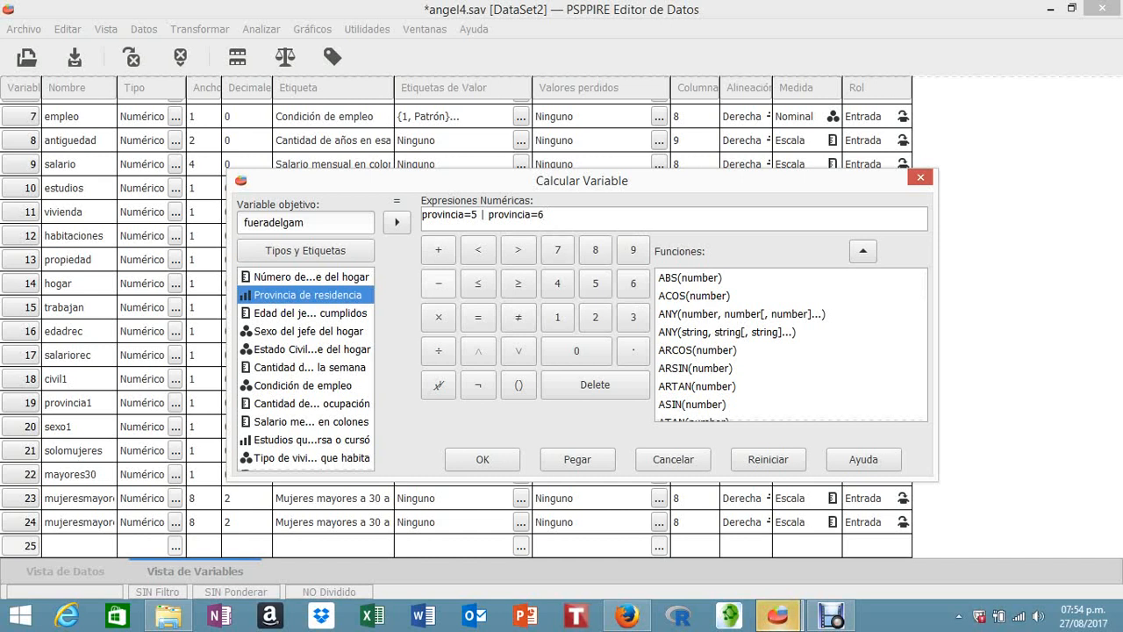
right_click(553, 215)
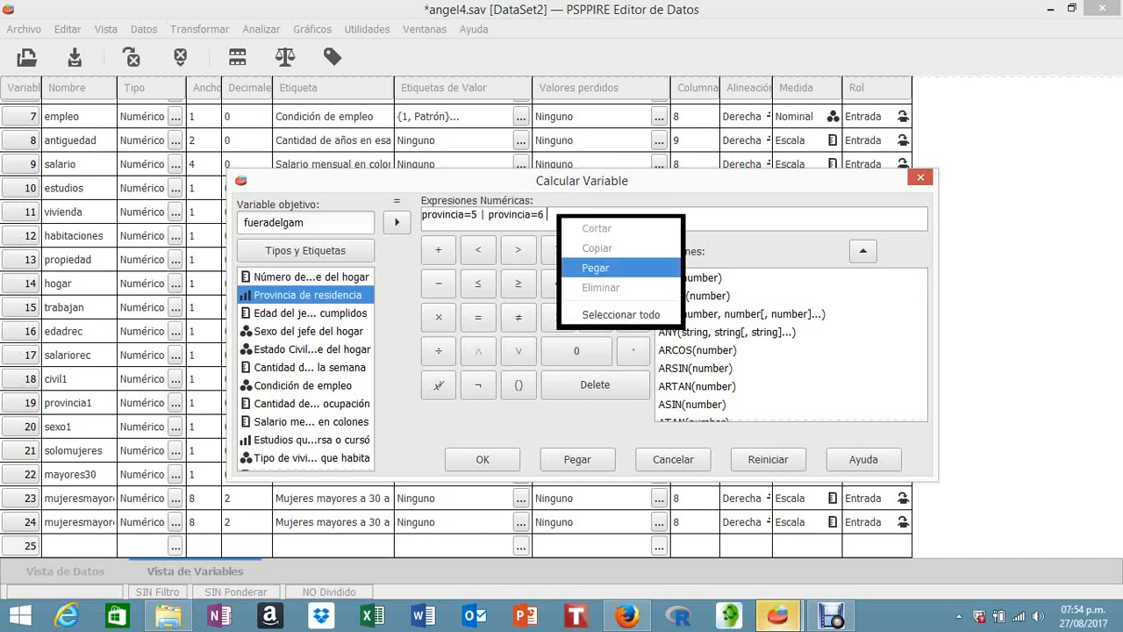
left_click(614, 267)
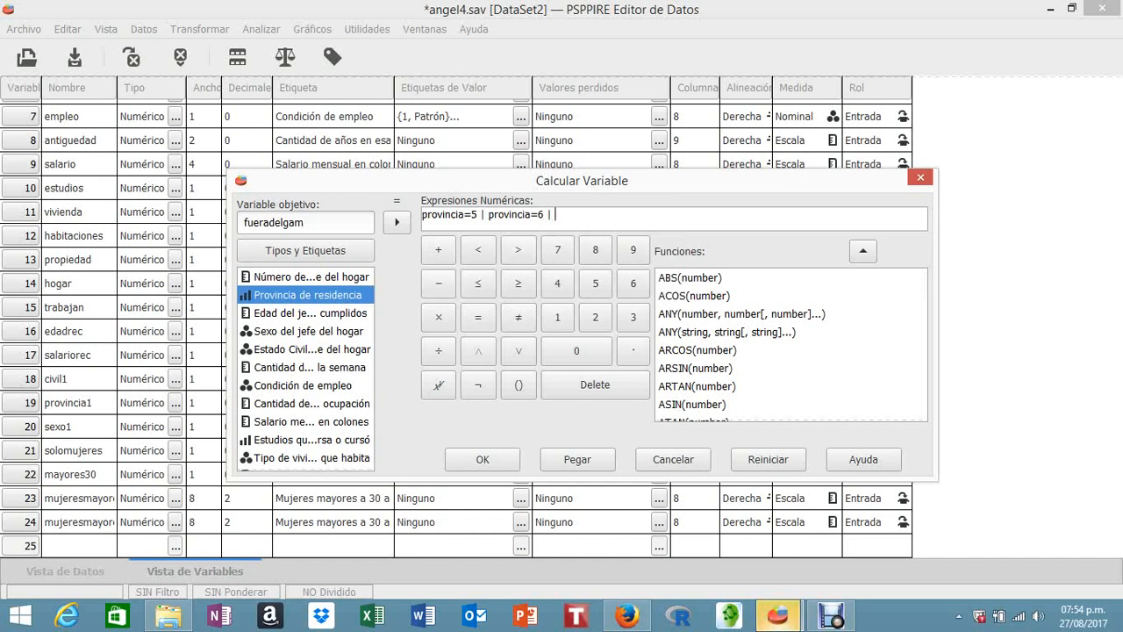
- Complete the expression with the condition provincia=7 and compute the fueradelgam variable
double_click(307, 295)
left_click(478, 317)
left_click(558, 250)
left_click(483, 459)
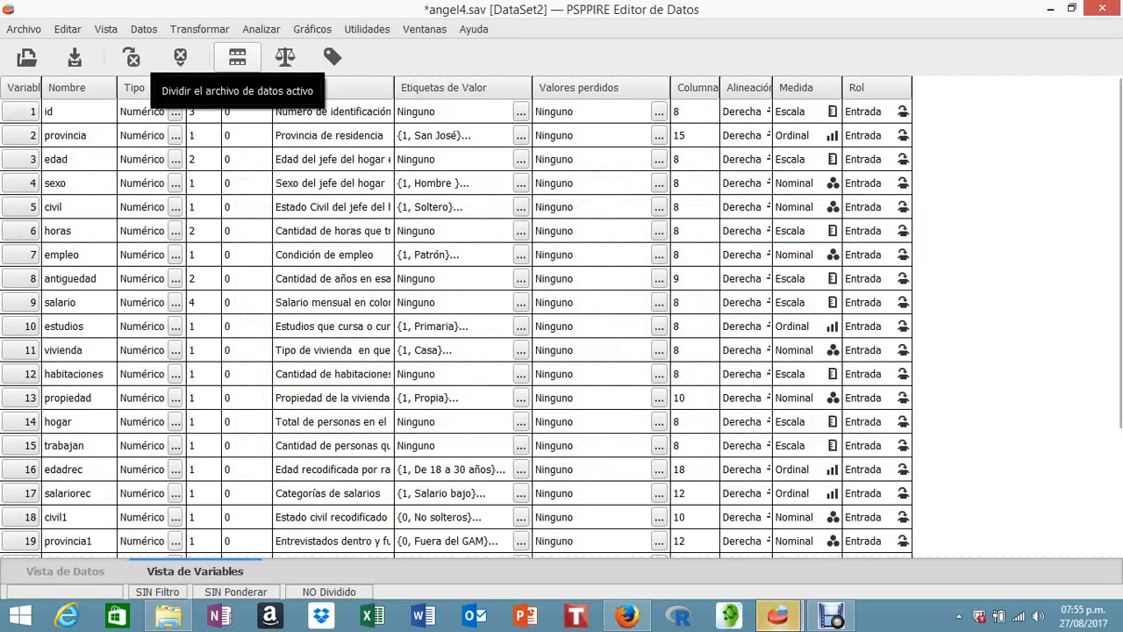
- Check the variable list of angel4.sav and save the dataset with the fueradelgam variable
scroll(456, 329, "down", 3)
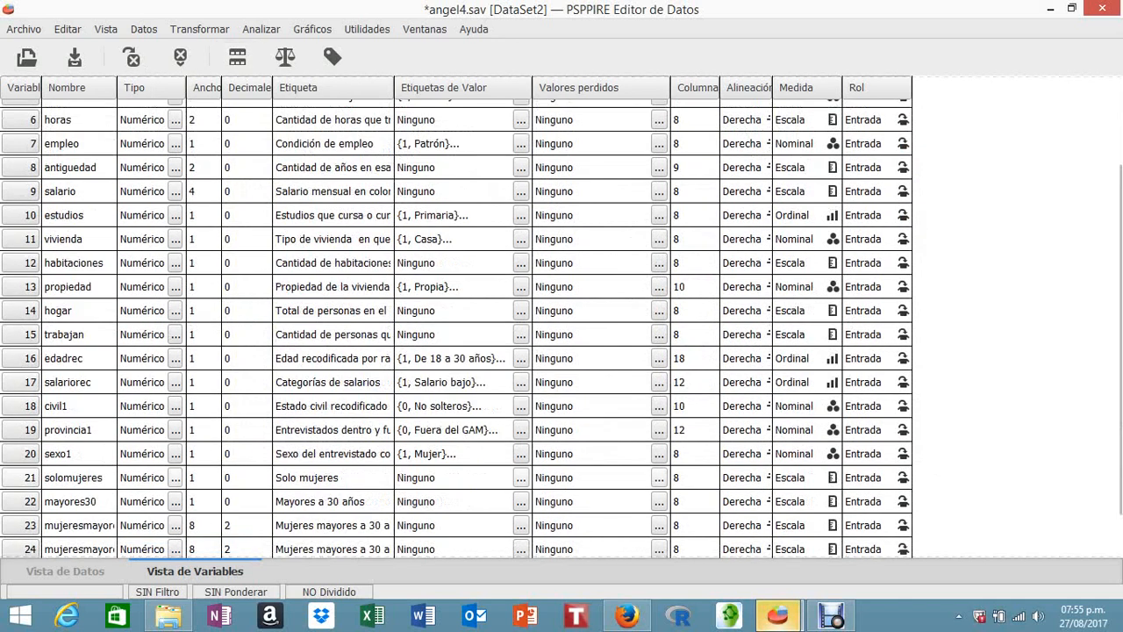
scroll(456, 329, "up", 3)
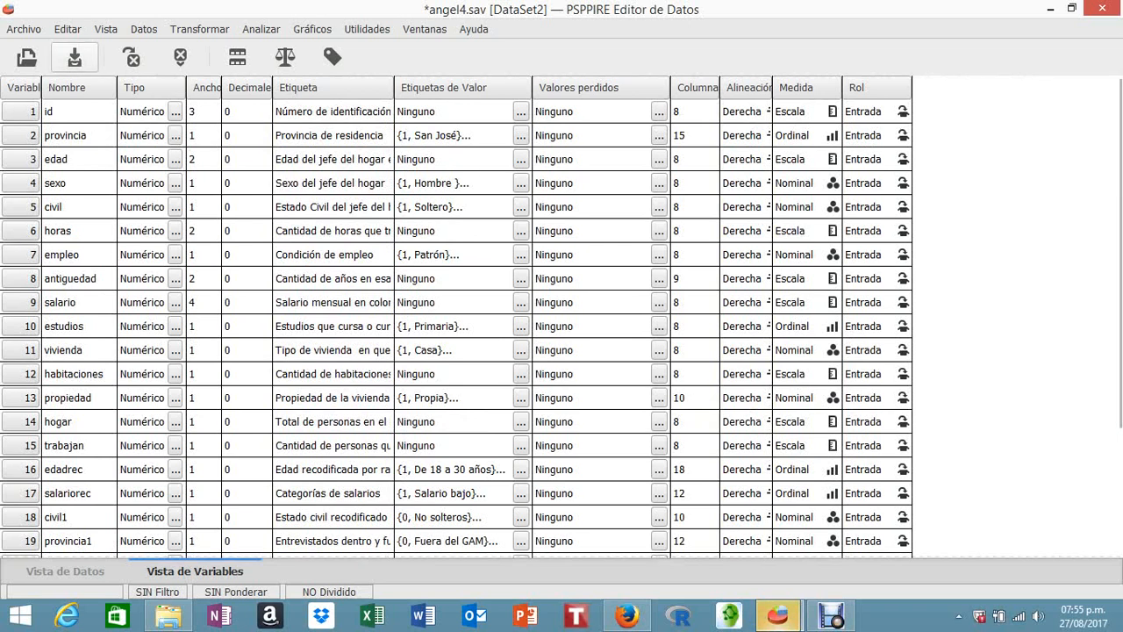
left_click(74, 57)
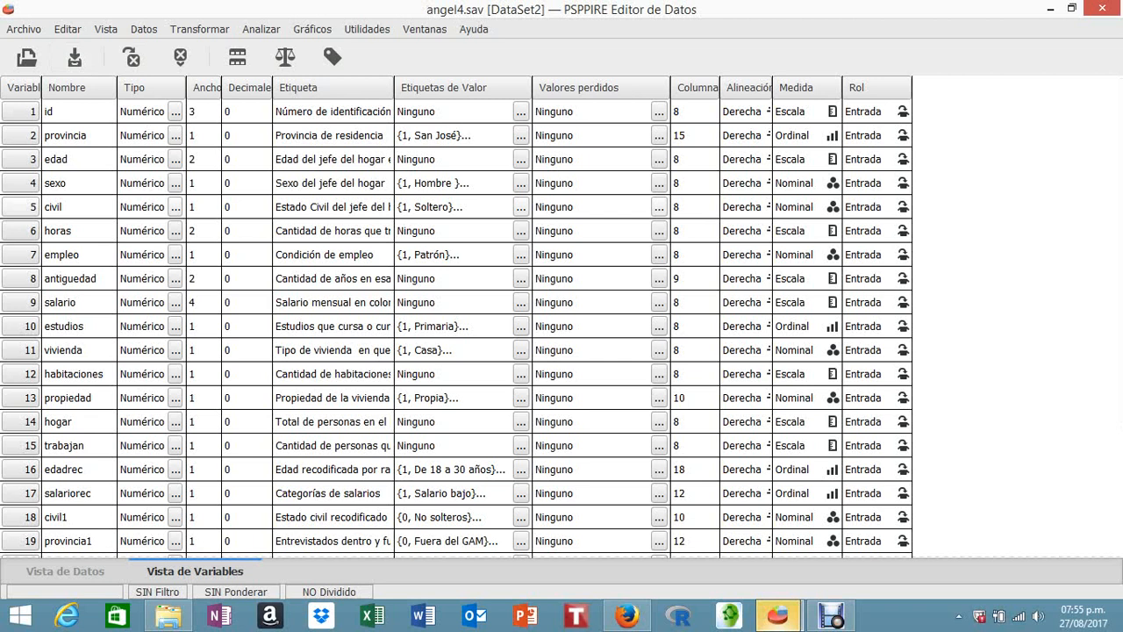
- Select cases using fueradelgam as the filter variable, with the unselected cases set to Eliminado
left_click(107, 29)
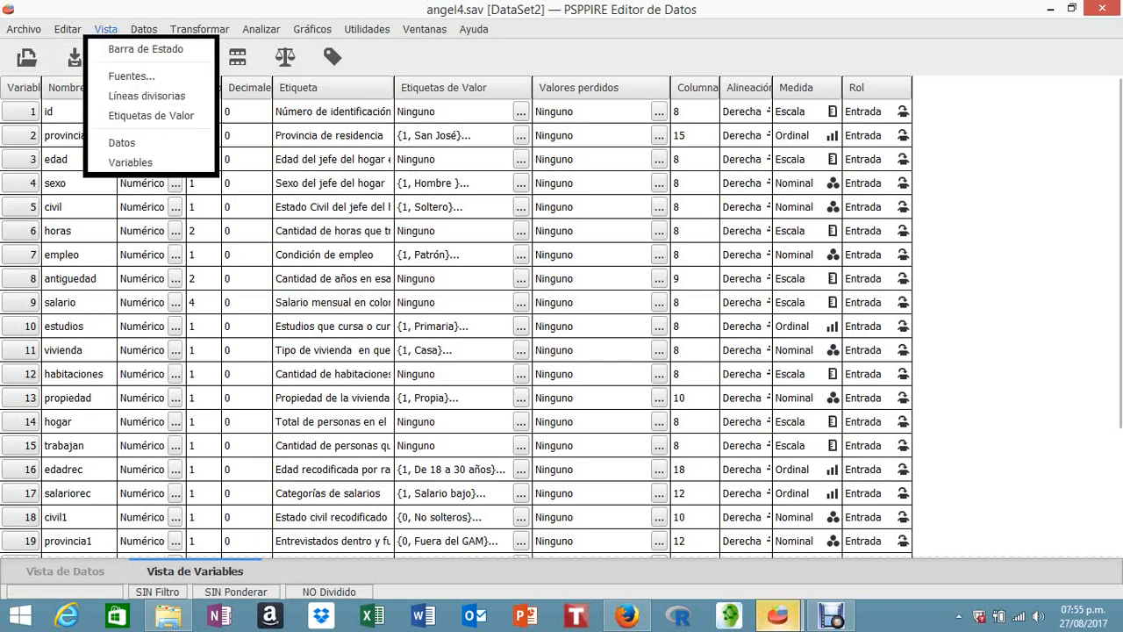
mouse_move(144, 29)
left_click(191, 135)
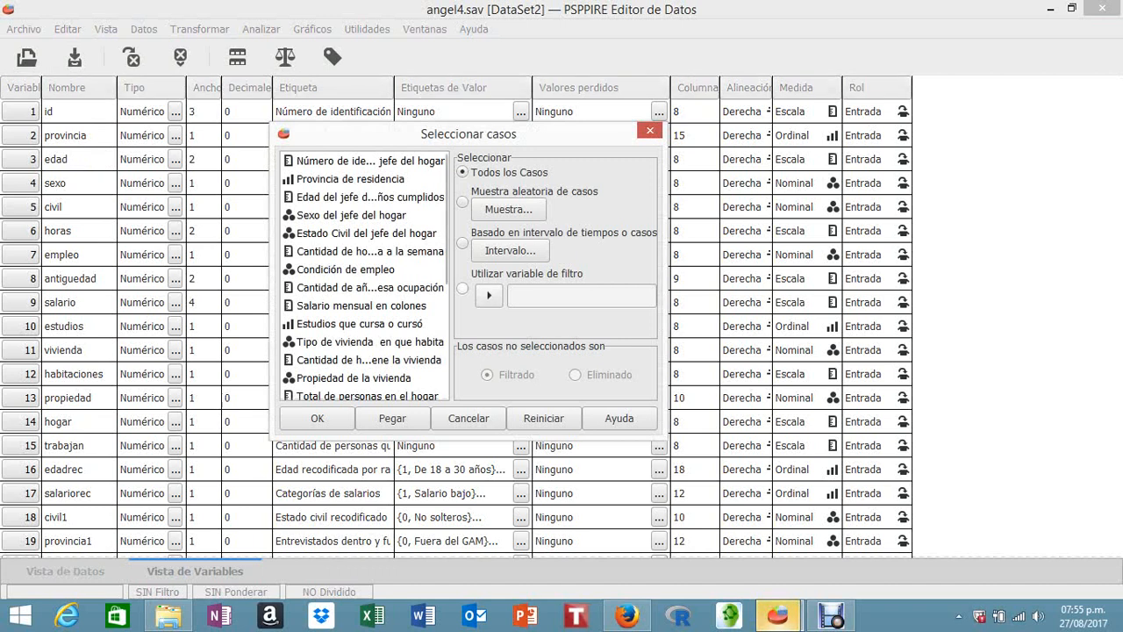
left_click(463, 288)
scroll(364, 277, "down", 5)
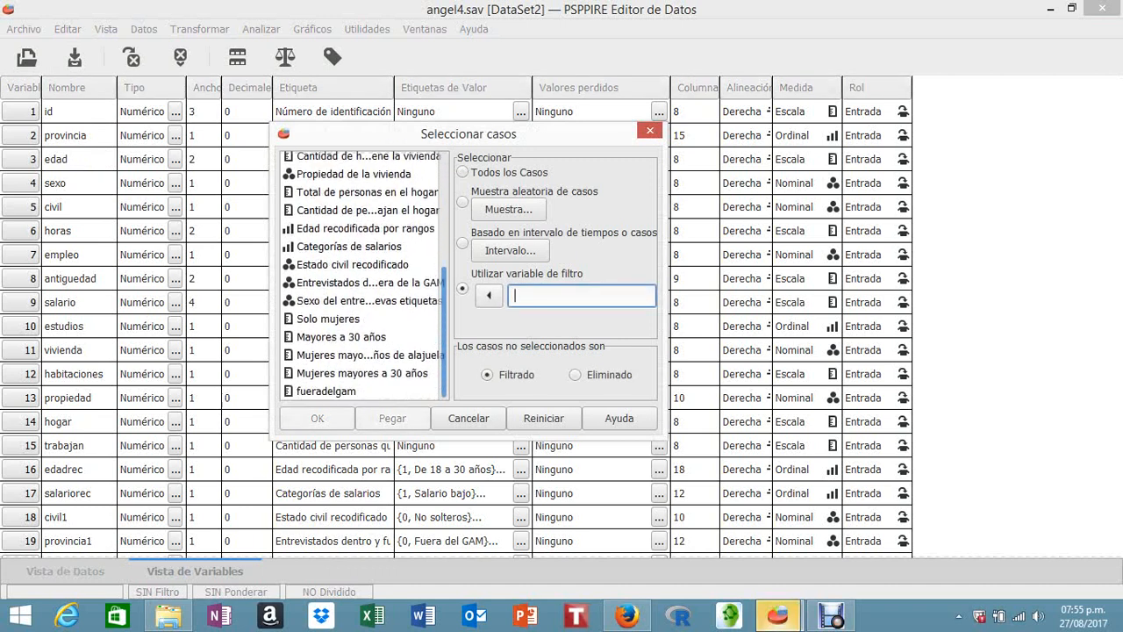
left_click(326, 391)
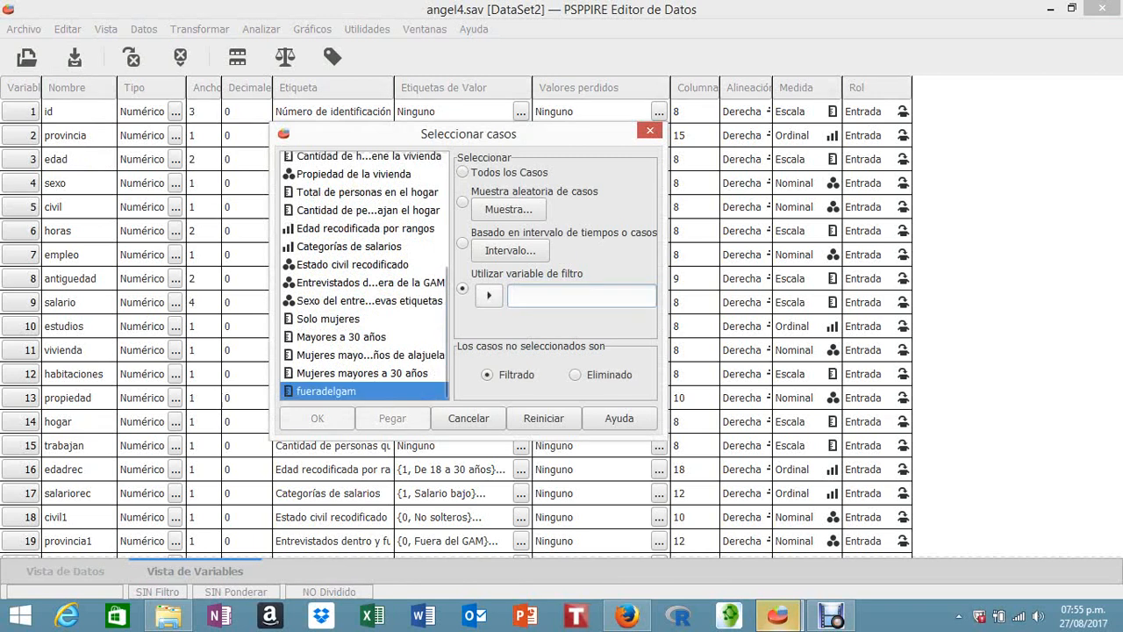
left_click(488, 296)
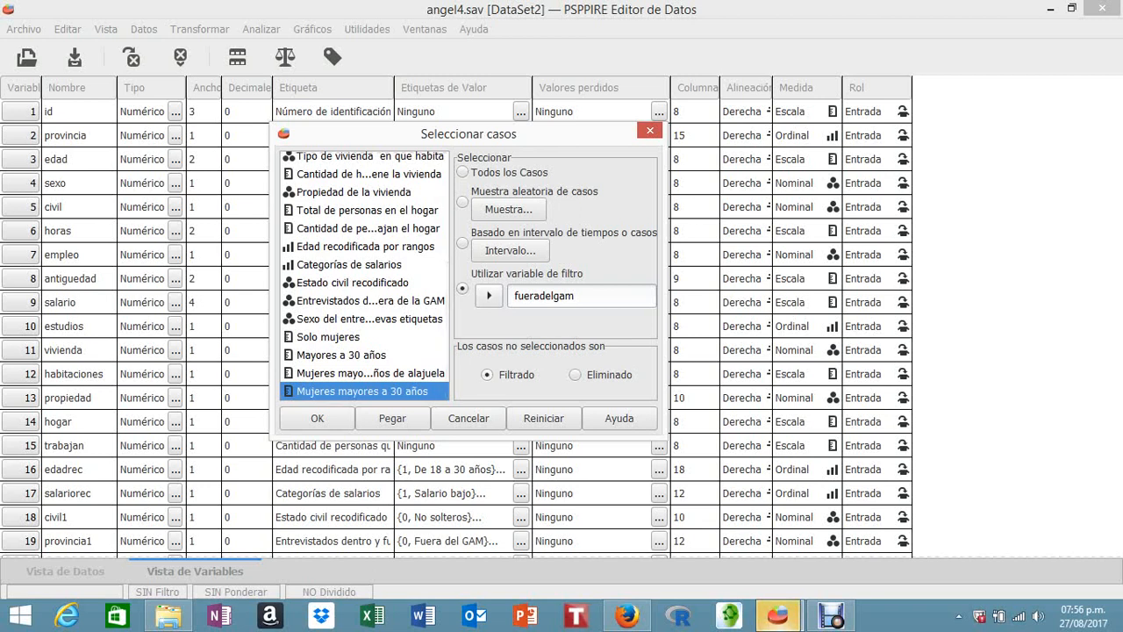
left_click(576, 375)
key("Return")
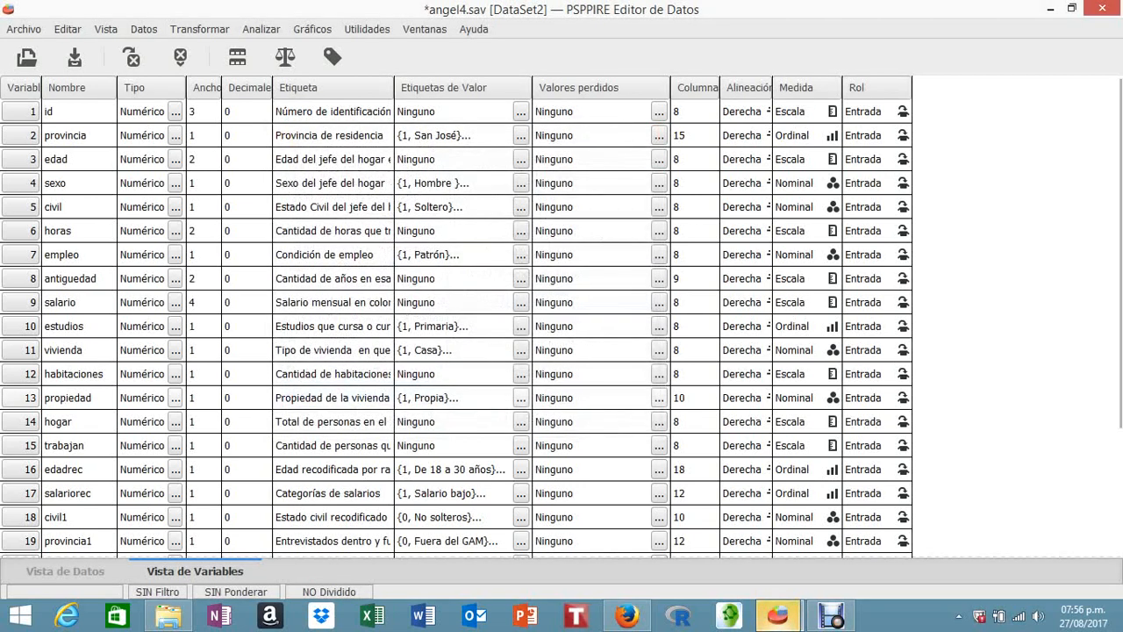
- Show the value labels in the data view and look through the provinces of the remaining cases
left_click(65, 571)
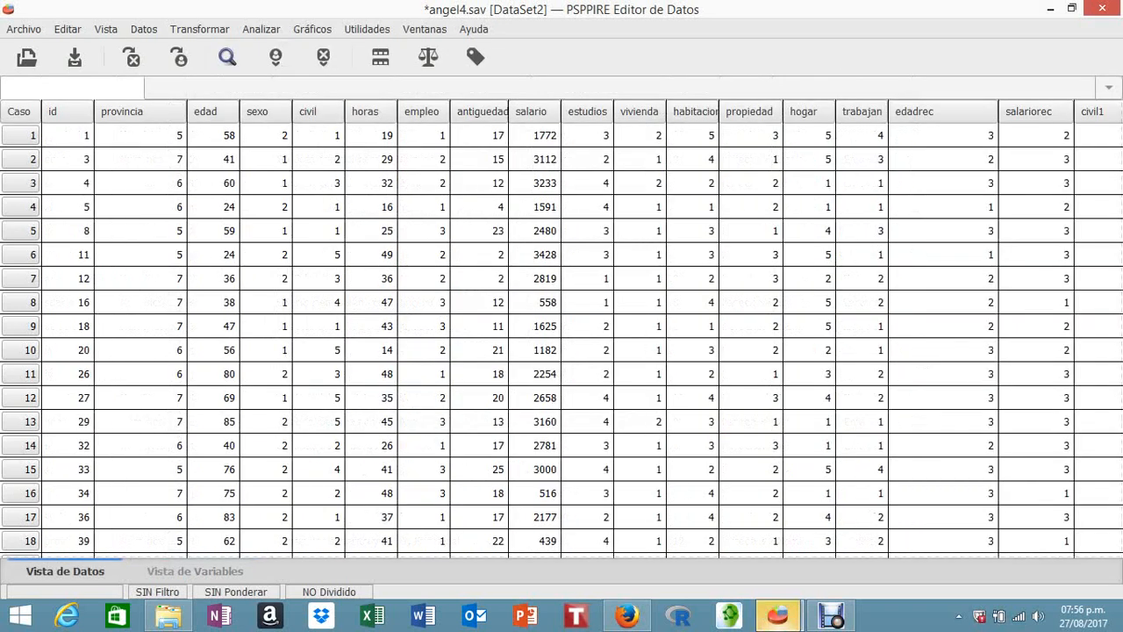
left_click(474, 57)
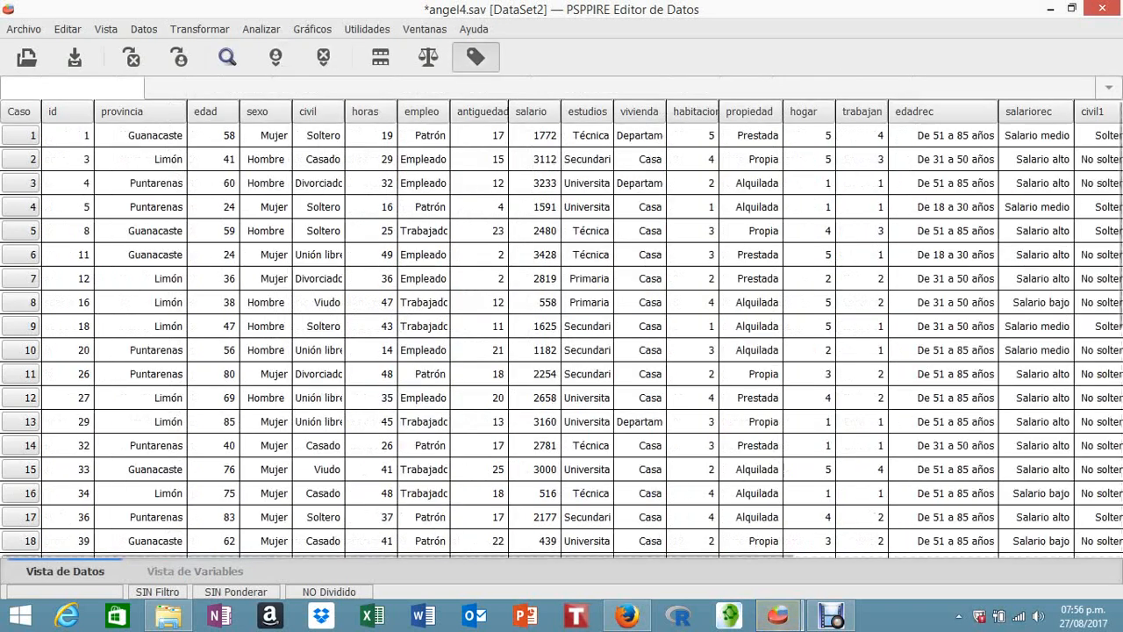
scroll(562, 333, "down", 2)
scroll(561, 340, "down", 5)
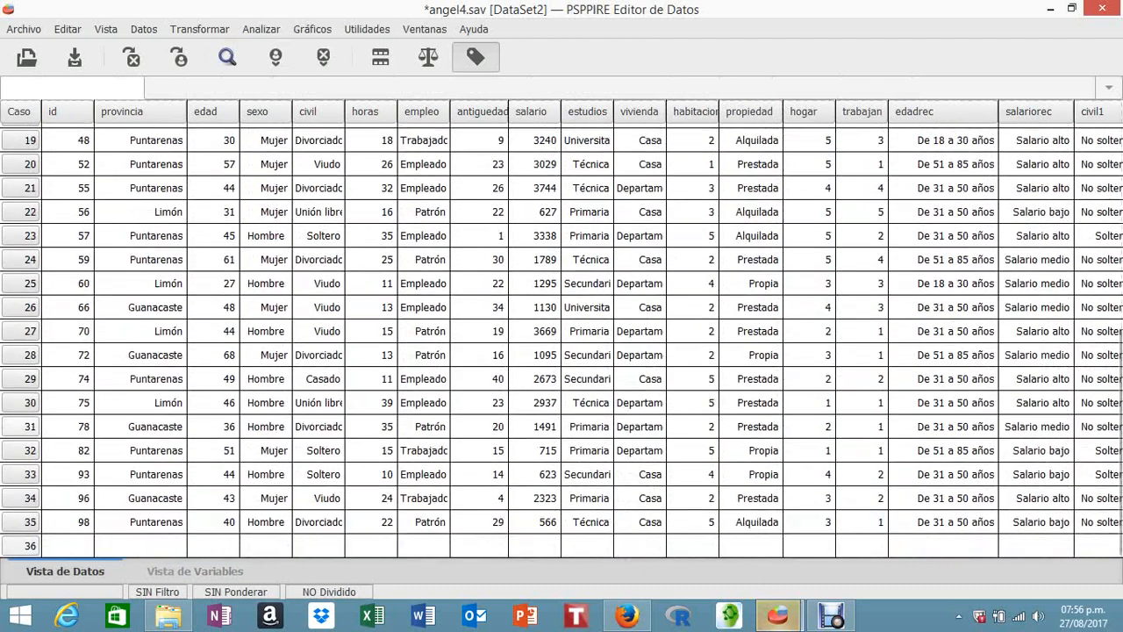
scroll(561, 340, "up", 2)
scroll(561, 340, "up", 5)
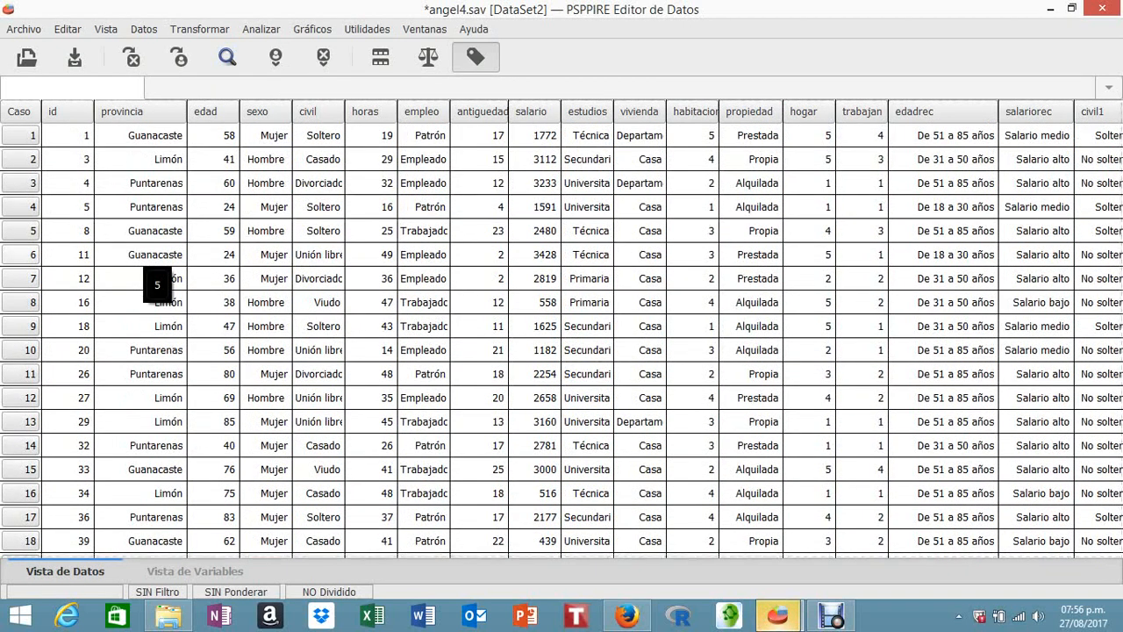
- Save the reduced dataset on the Desktop as a new system file named fueradelgam
left_click(24, 29)
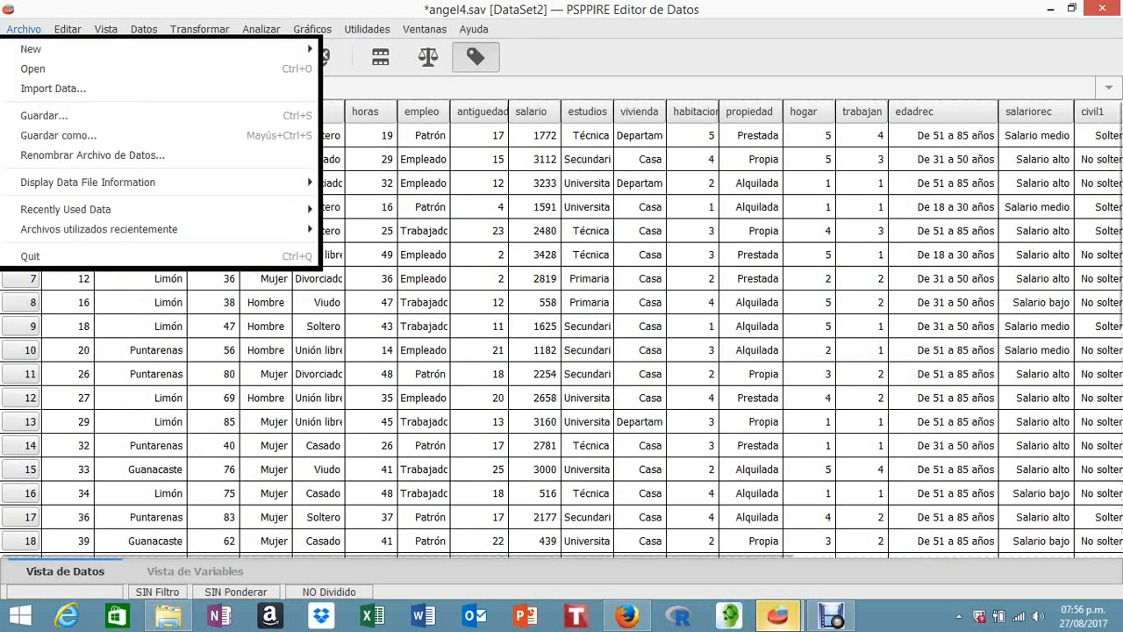
left_click(58, 135)
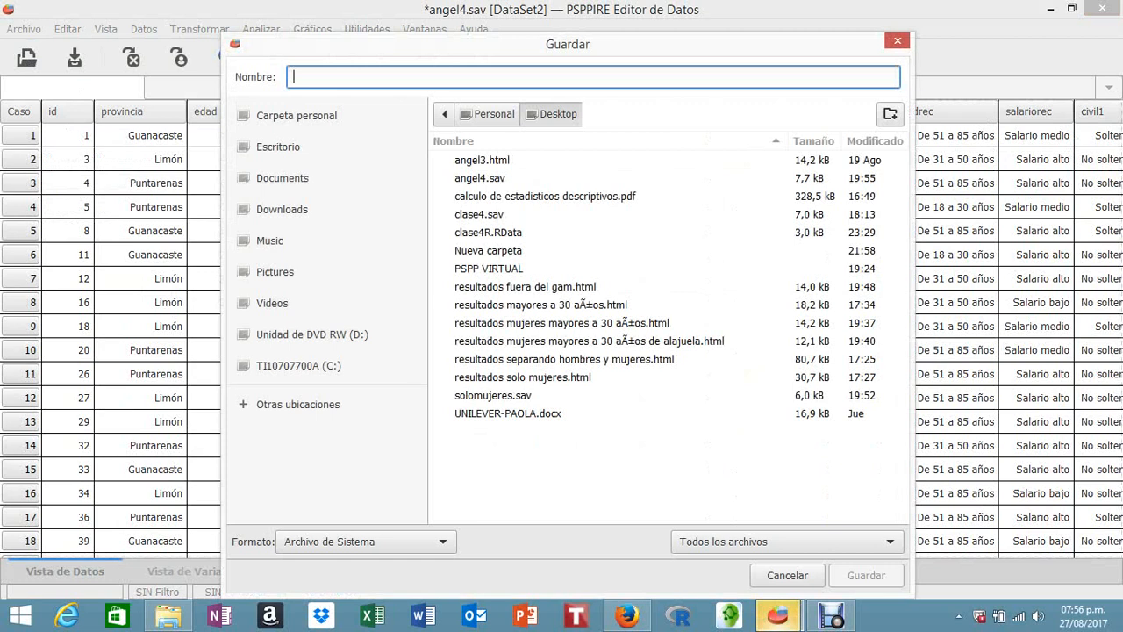
type("f")
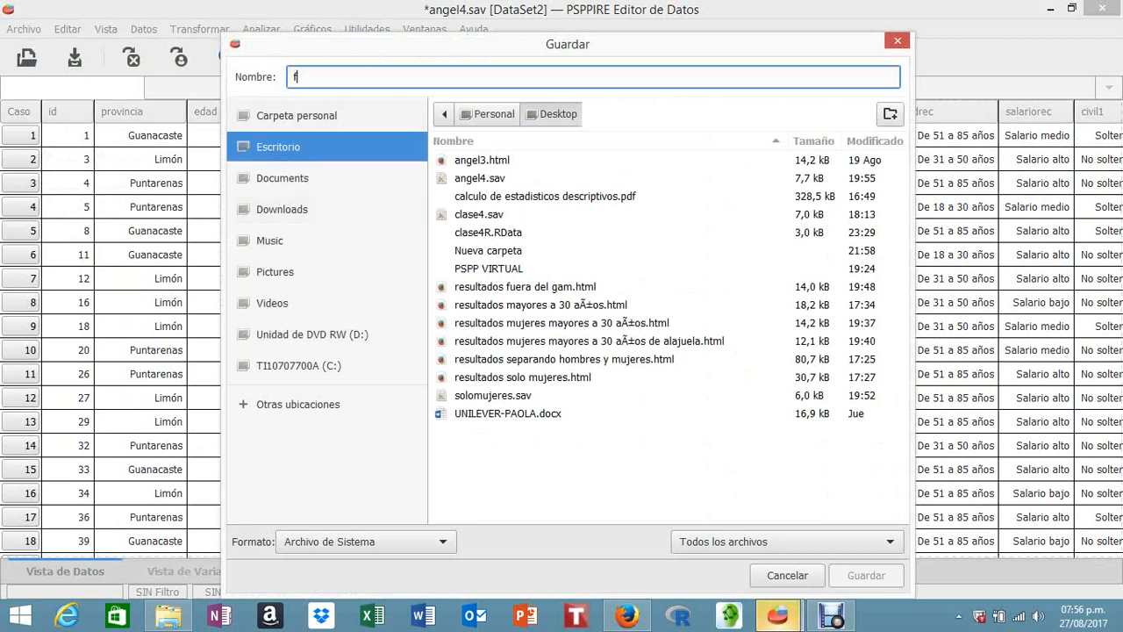
type("uerade")
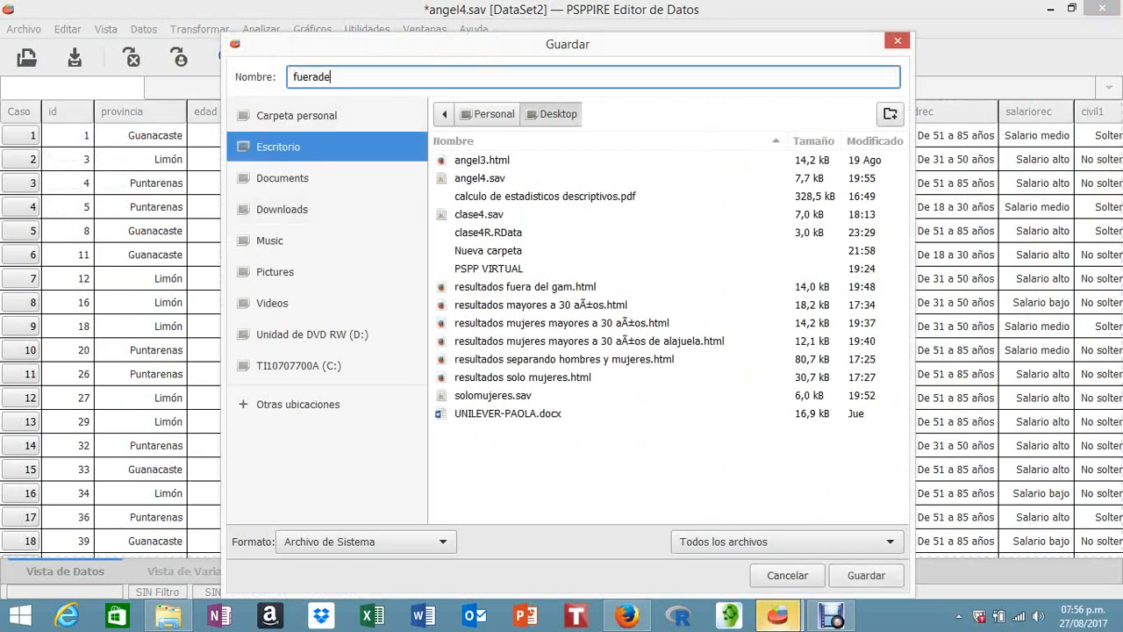
type("lgam")
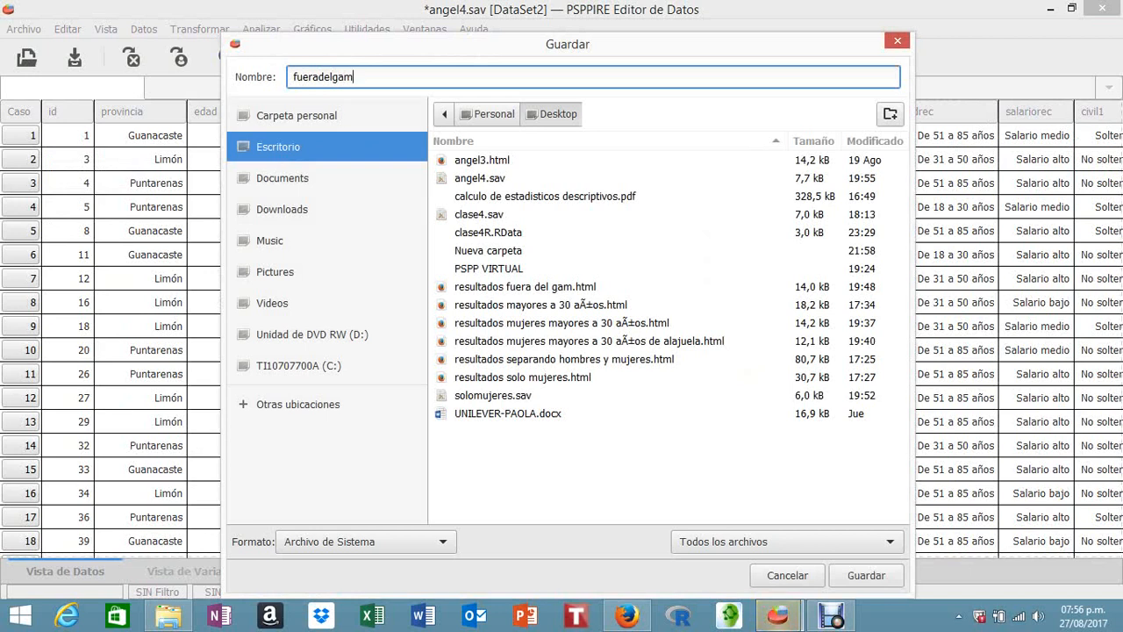
left_click(866, 575)
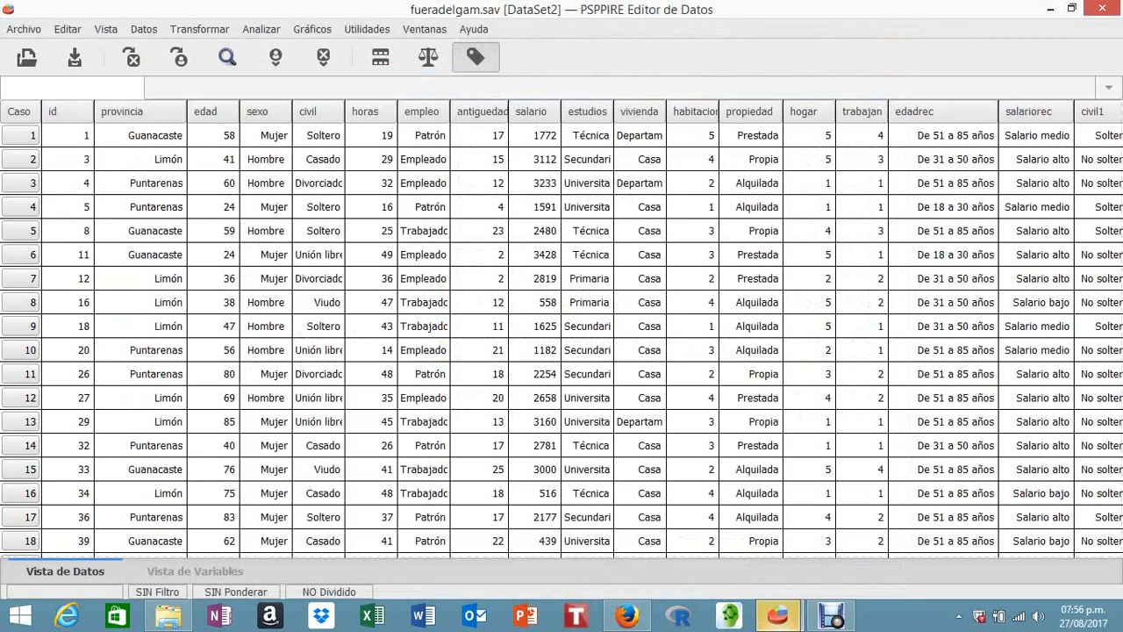
scroll(562, 340, "down", 4)
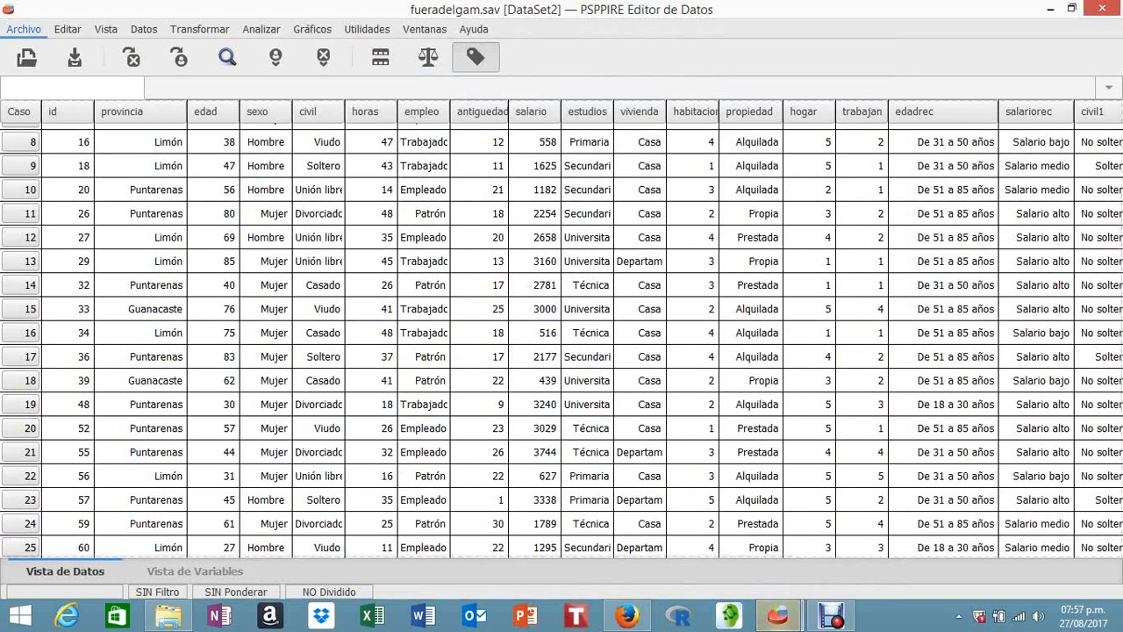
- Reopen angel4.sav from the recently used data files
left_click(24, 29)
mouse_move(98, 229)
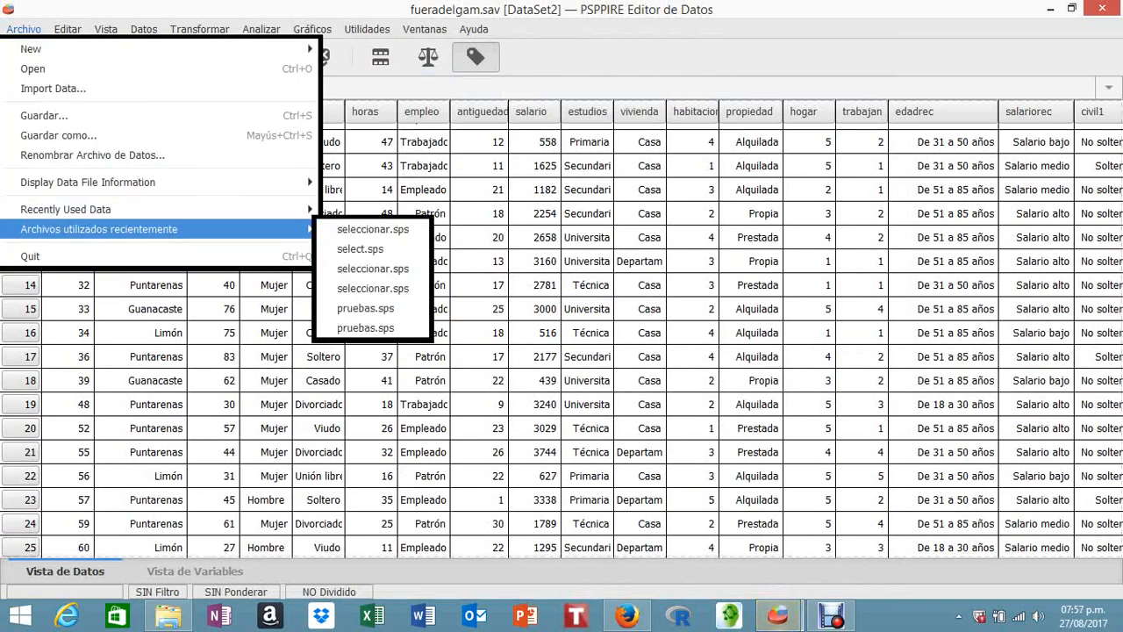
mouse_move(66, 208)
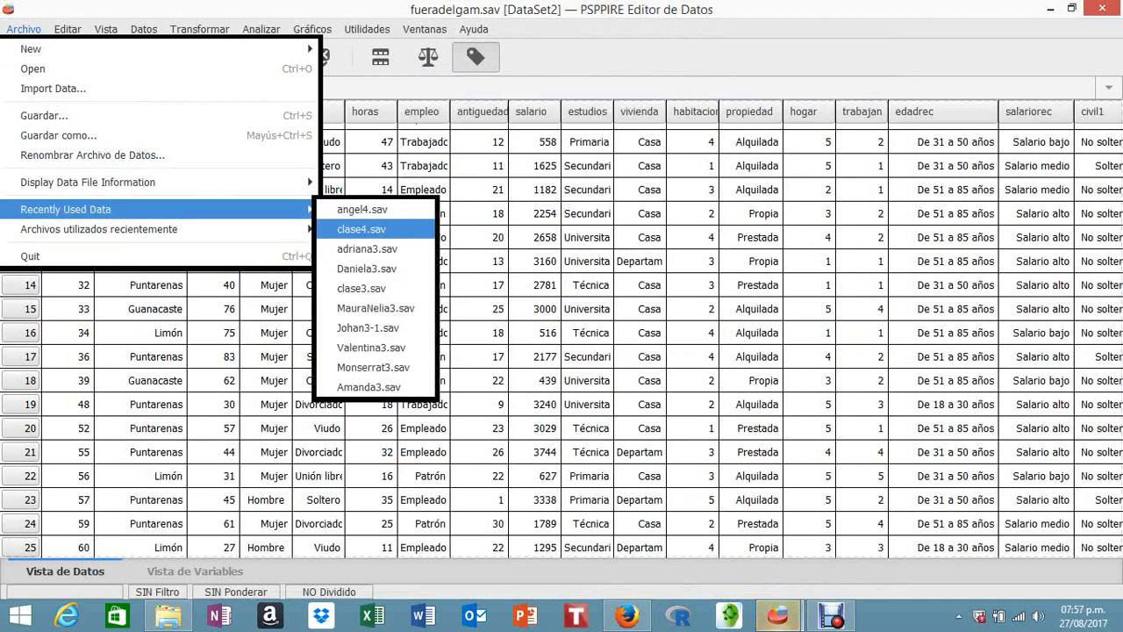
key("Return")
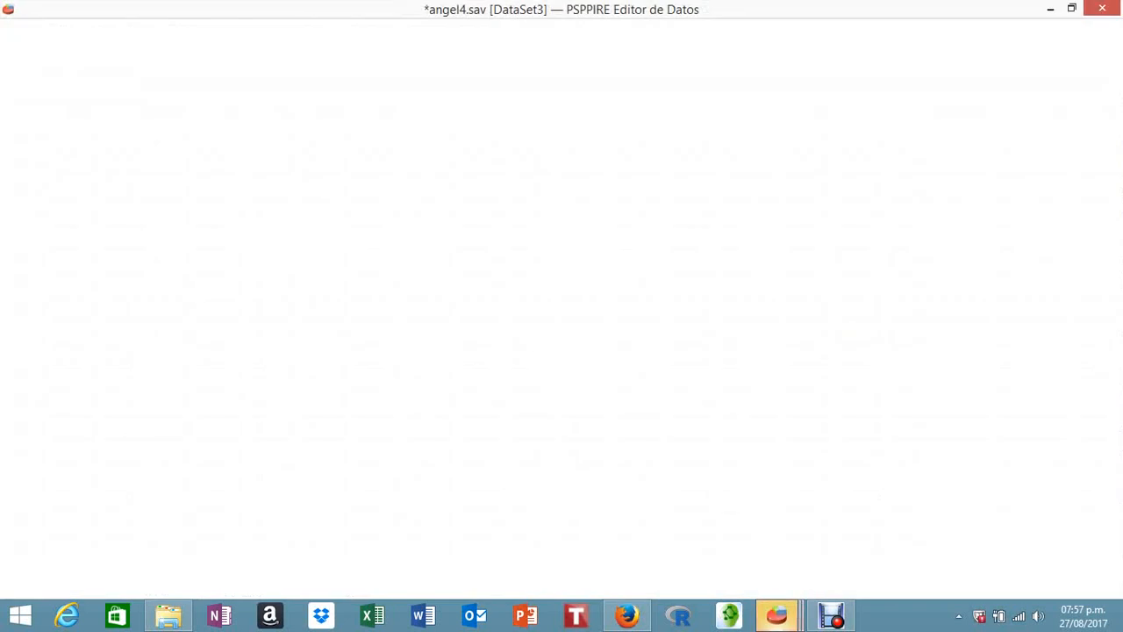
scroll(562, 334, "down", 1)
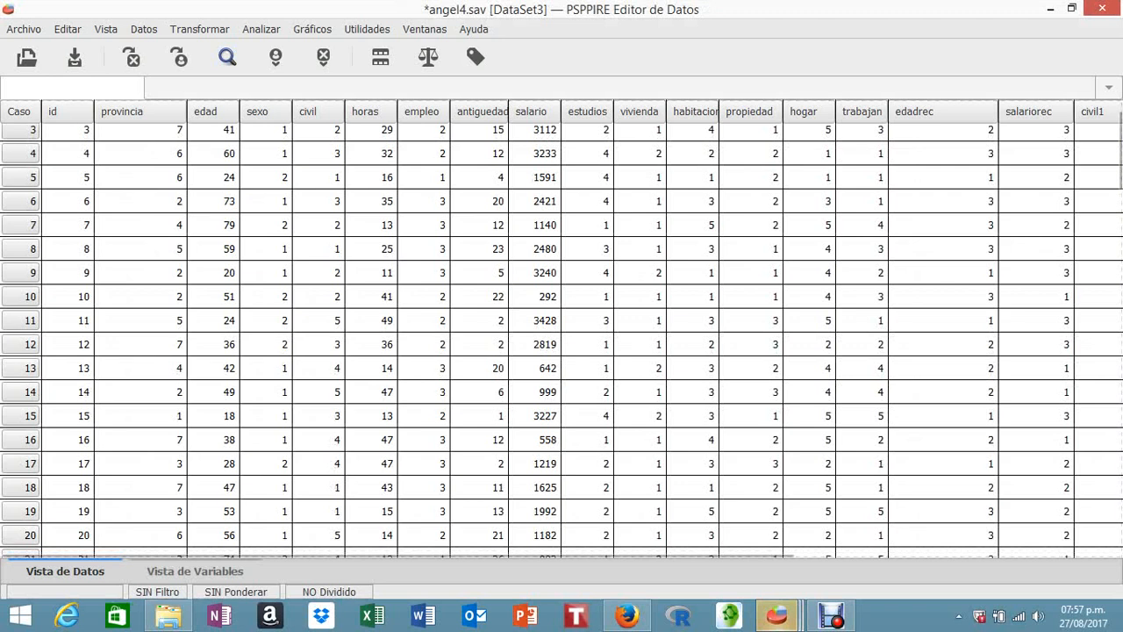
- Examine the filter variables in the variable view, from solomujeres and mayores30 to mujeresmayores30alajuela and fueradelgam
left_click(195, 571)
scroll(456, 329, "down", 3)
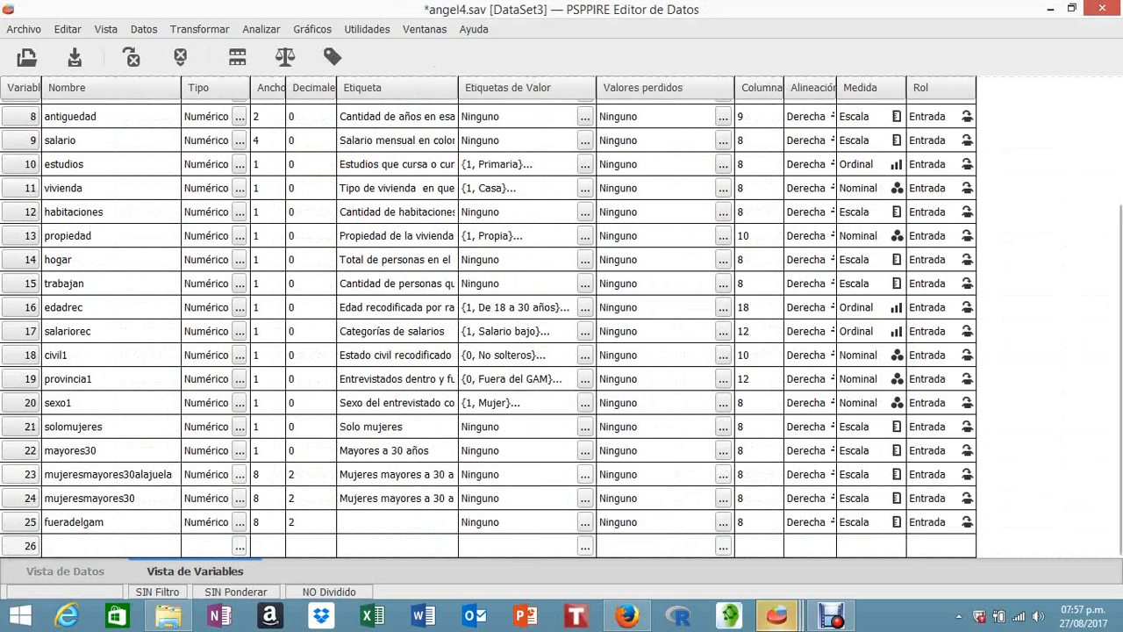
left_click(73, 426)
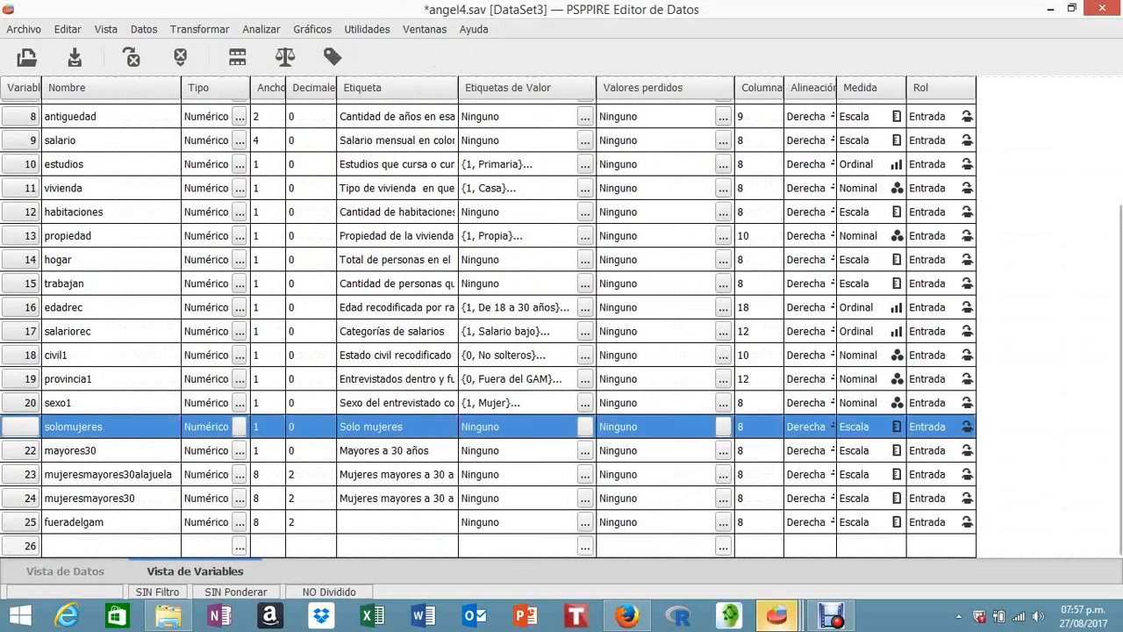
left_click(70, 450)
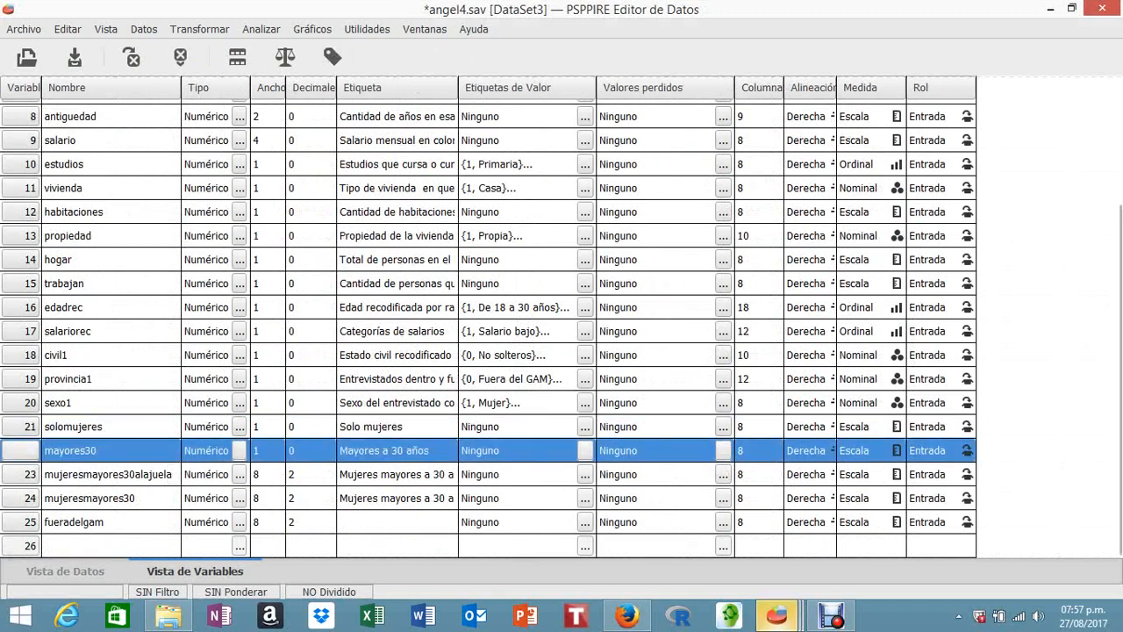
left_click(89, 498)
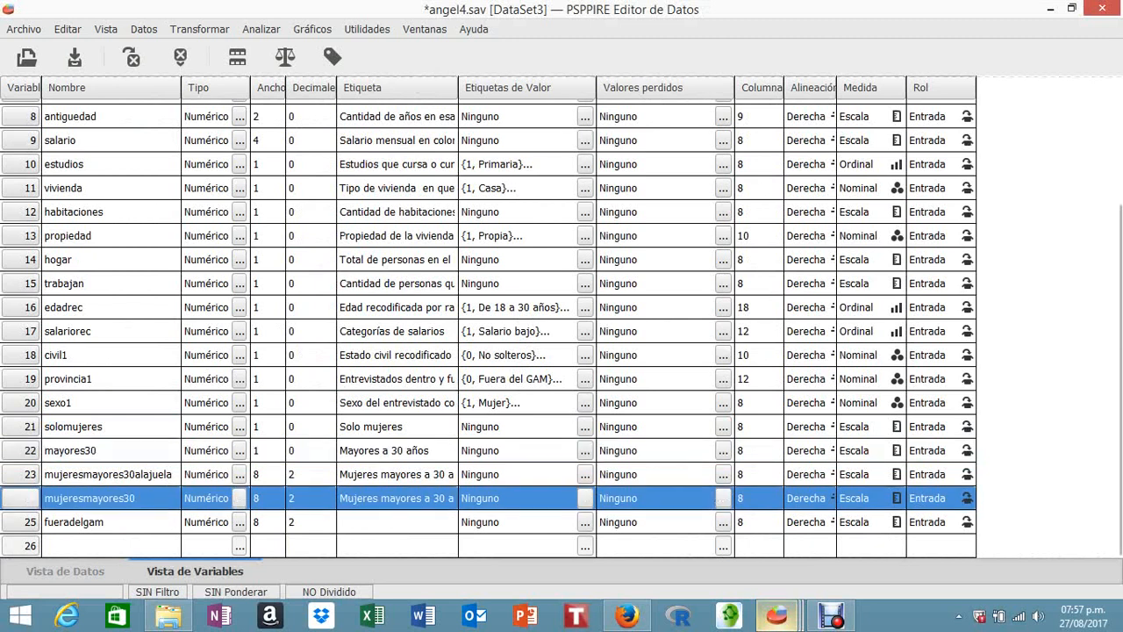
left_click(108, 474)
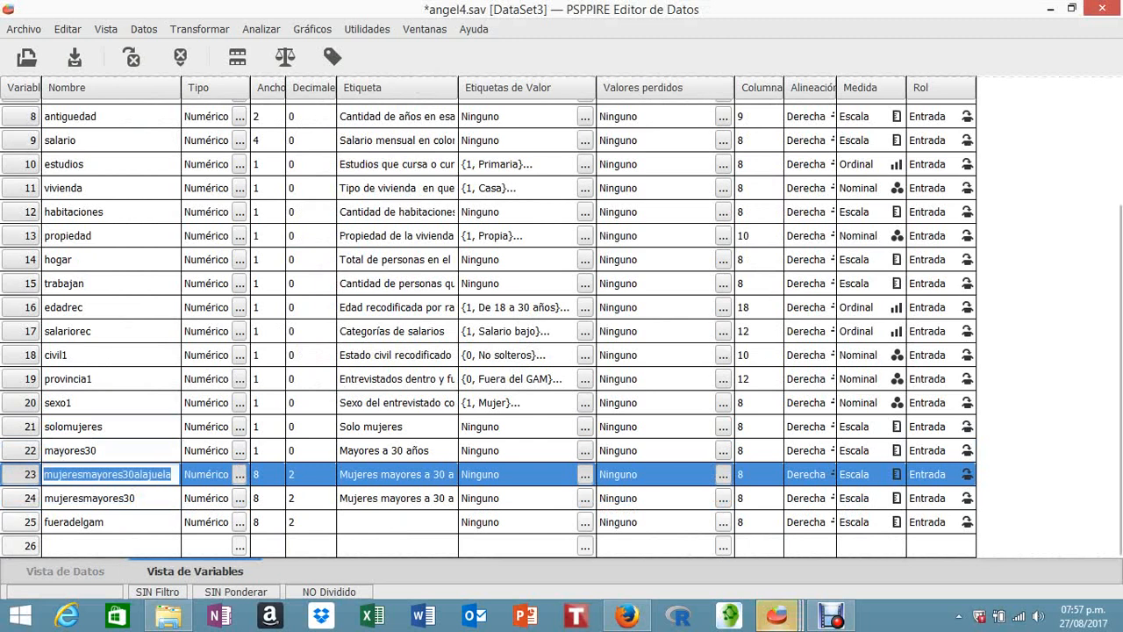
left_click(73, 522)
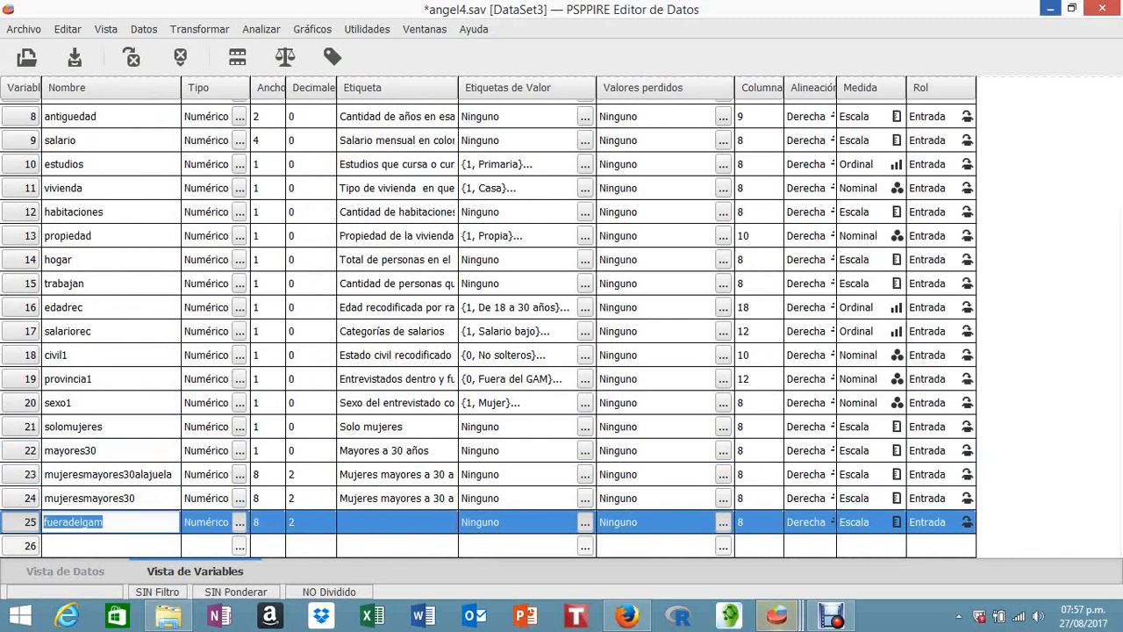
- Minimize the open windows, open resultados fuera del gam from the desktop in Firefox, and examine its frequency tables
left_click(1050, 8)
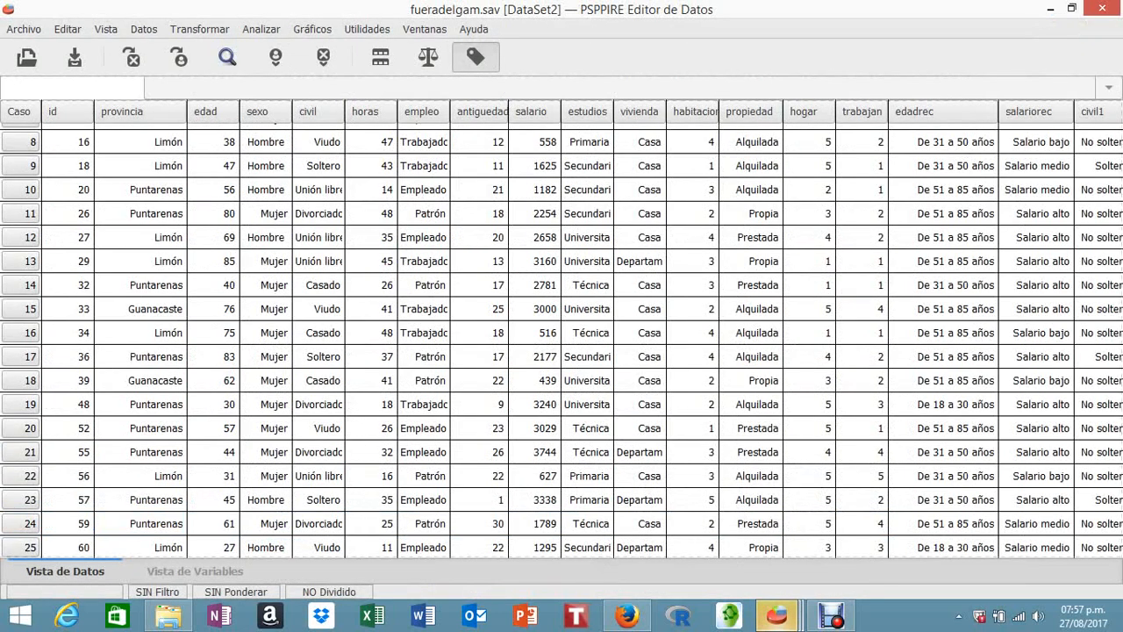
left_click(1050, 8)
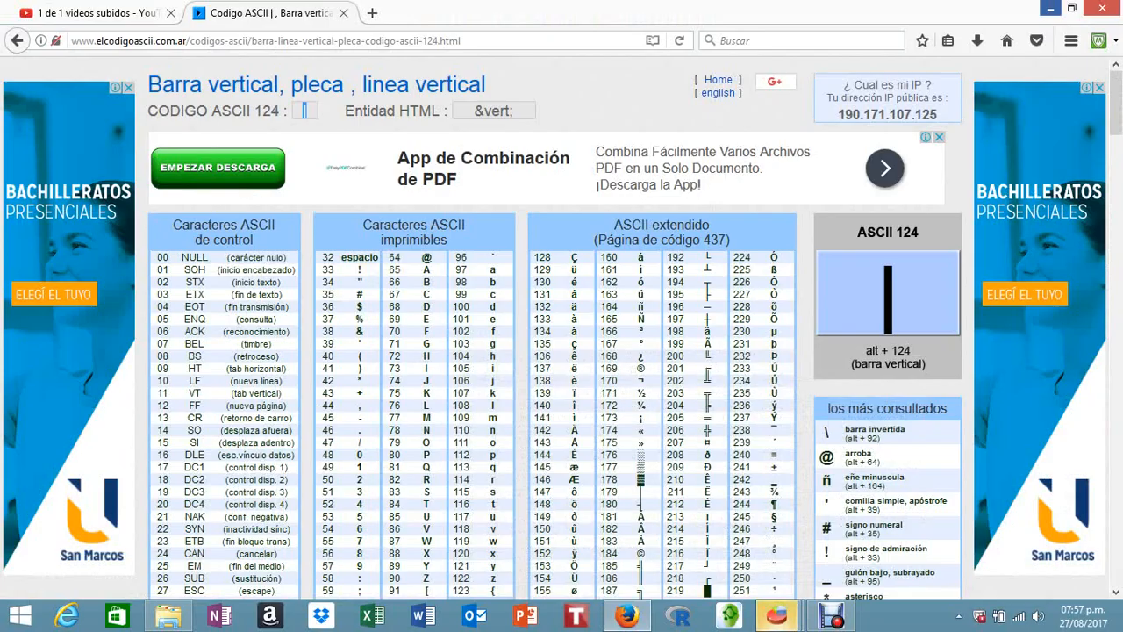
left_click(1050, 8)
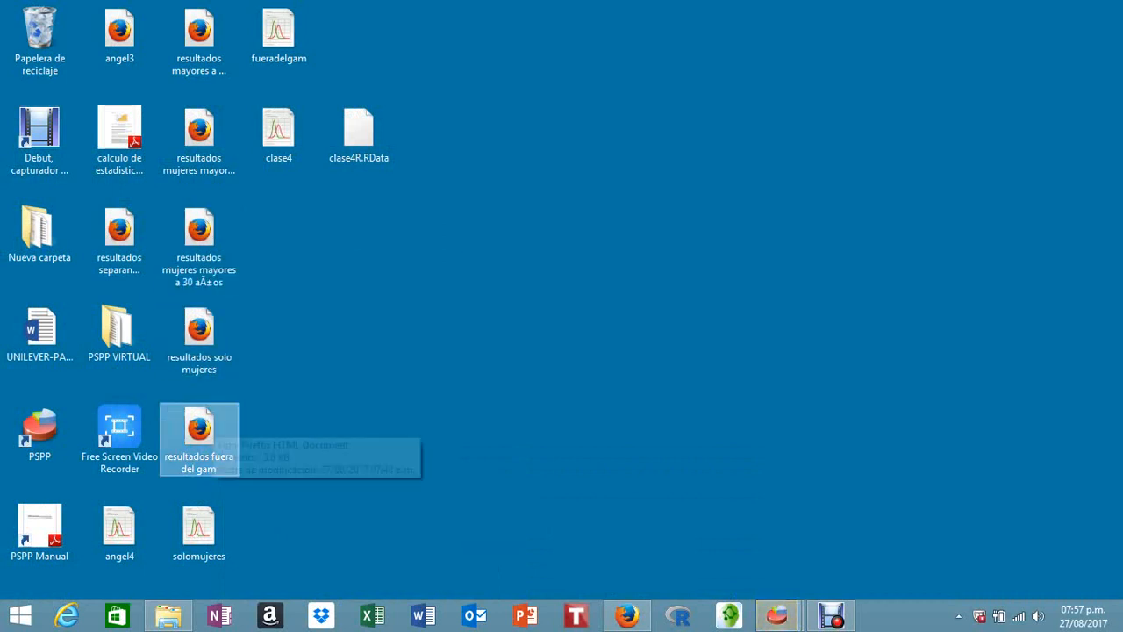
double_click(209, 423)
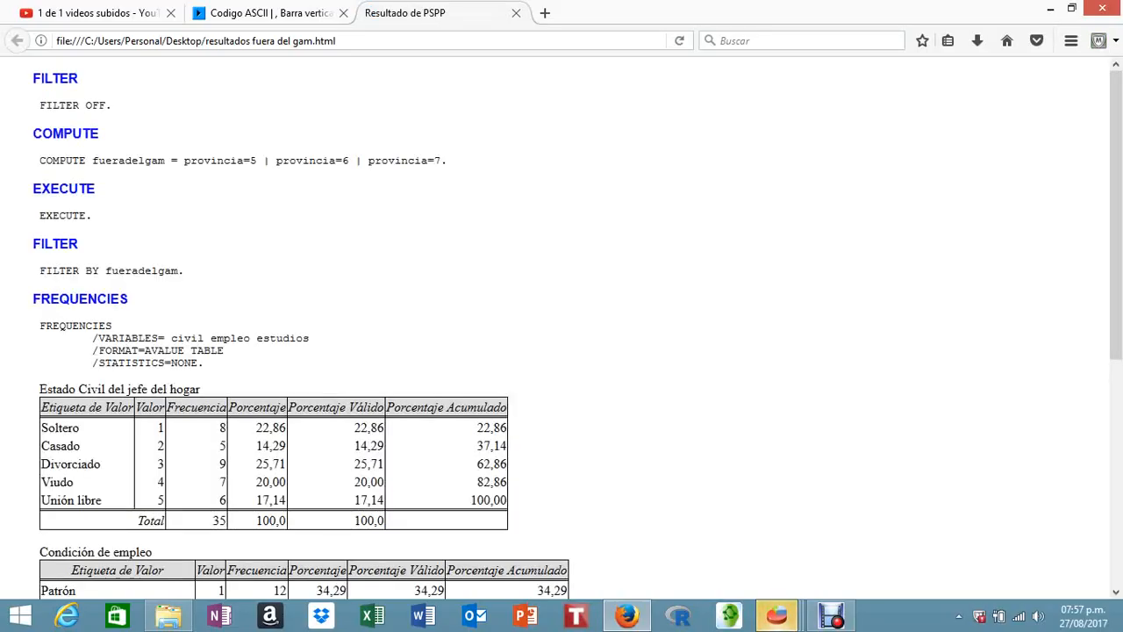
scroll(562, 333, "down", 6)
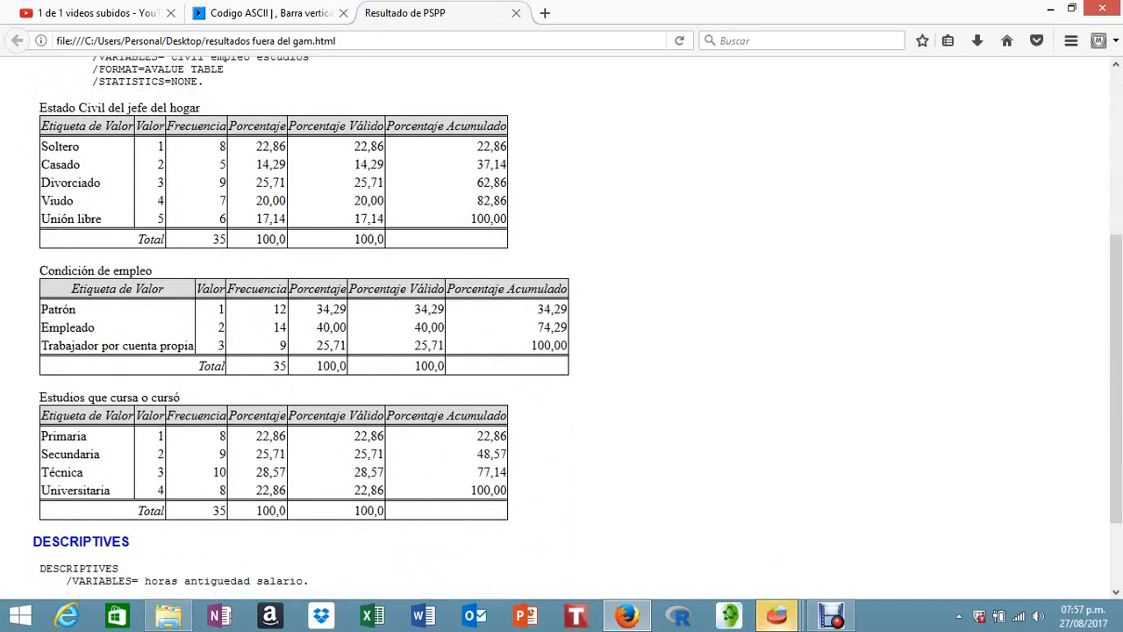
- Examine the frequency tables for marital status, employment and education, plus the descriptives for weekly hours, years in the occupation and monthly salary
left_click_drag(61, 107, 148, 107)
left_click_drag(77, 270, 153, 271)
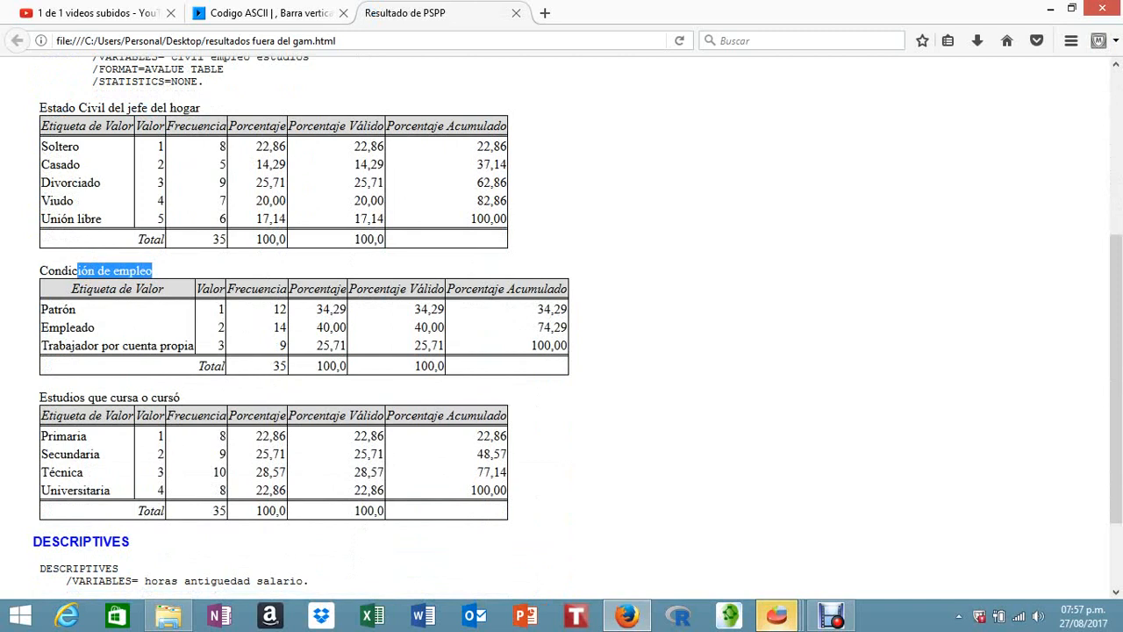
left_click_drag(139, 398, 168, 397)
scroll(561, 327, "down", 2)
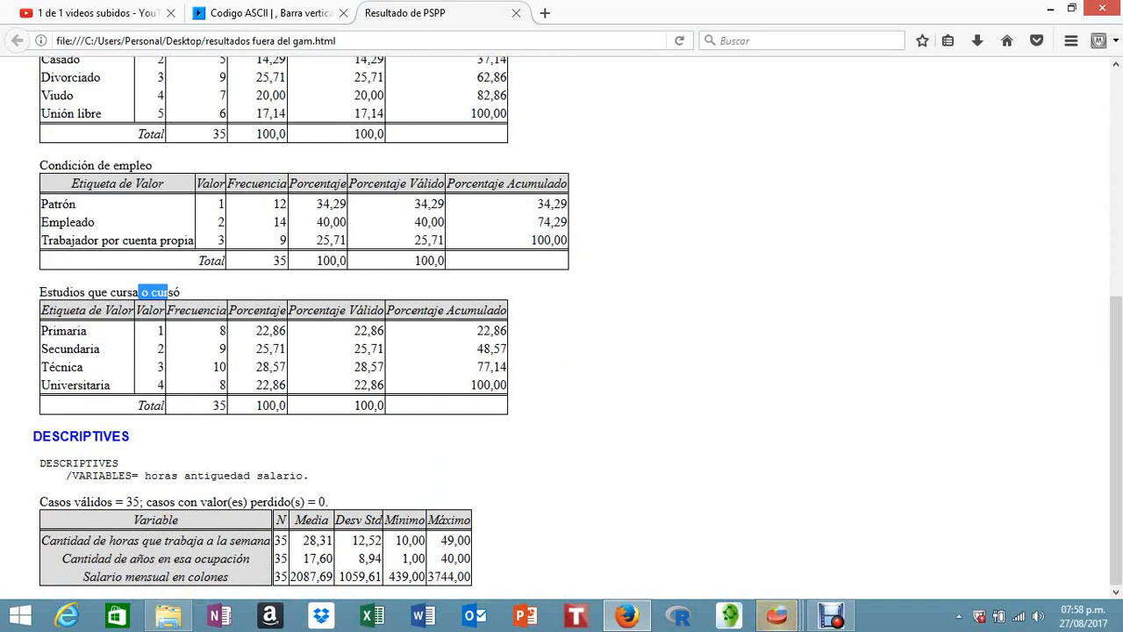
left_click_drag(213, 541, 281, 540)
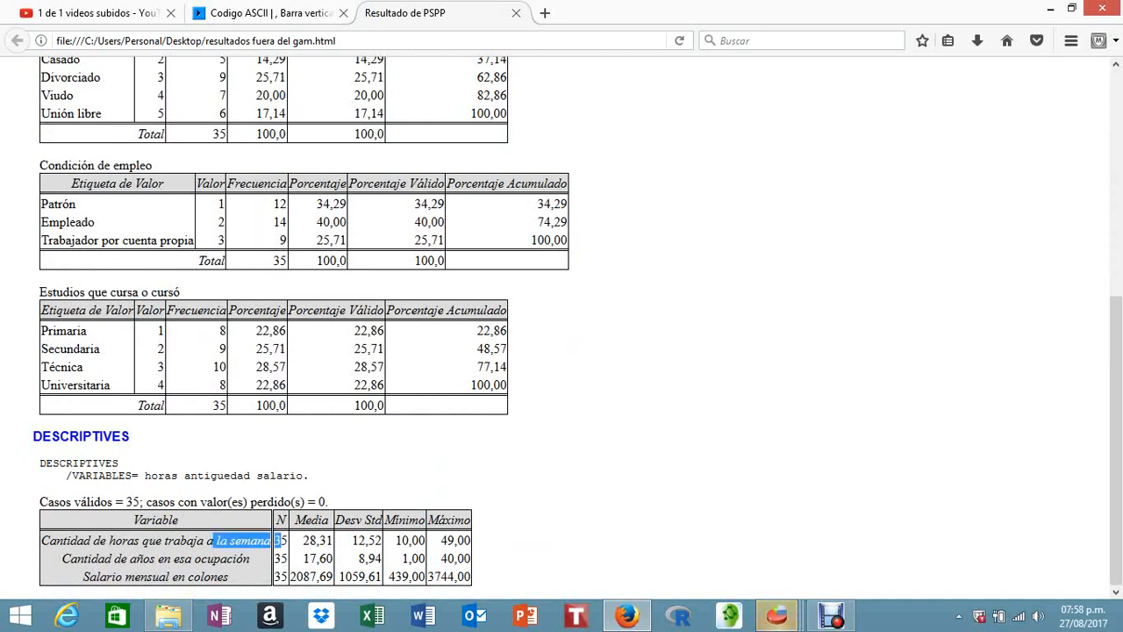
left_click_drag(142, 559, 237, 558)
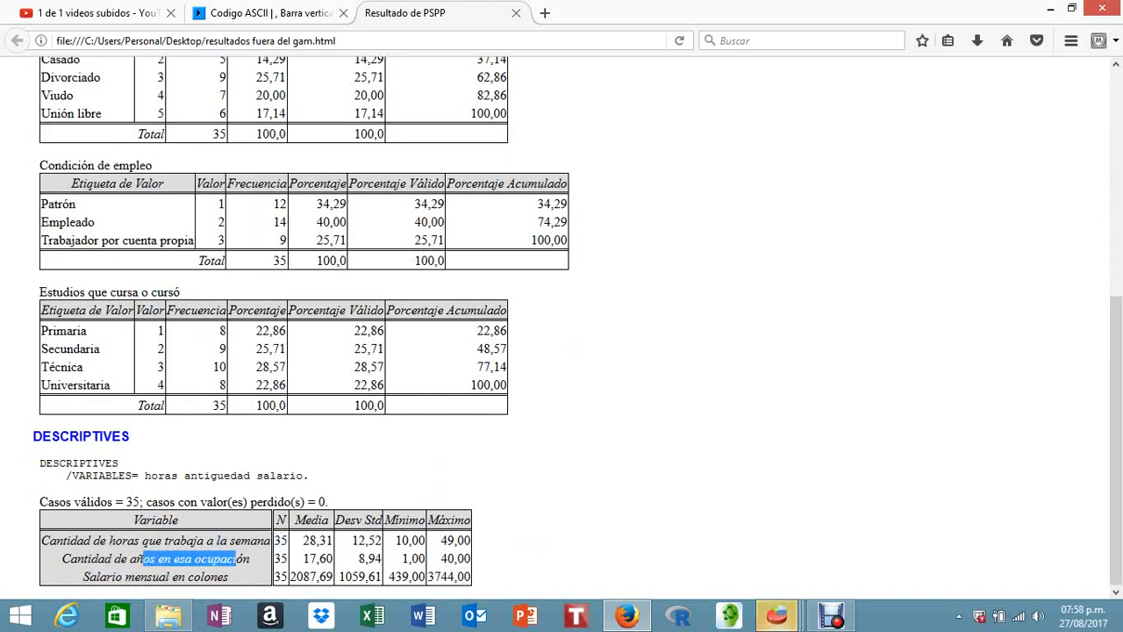
left_click(237, 559)
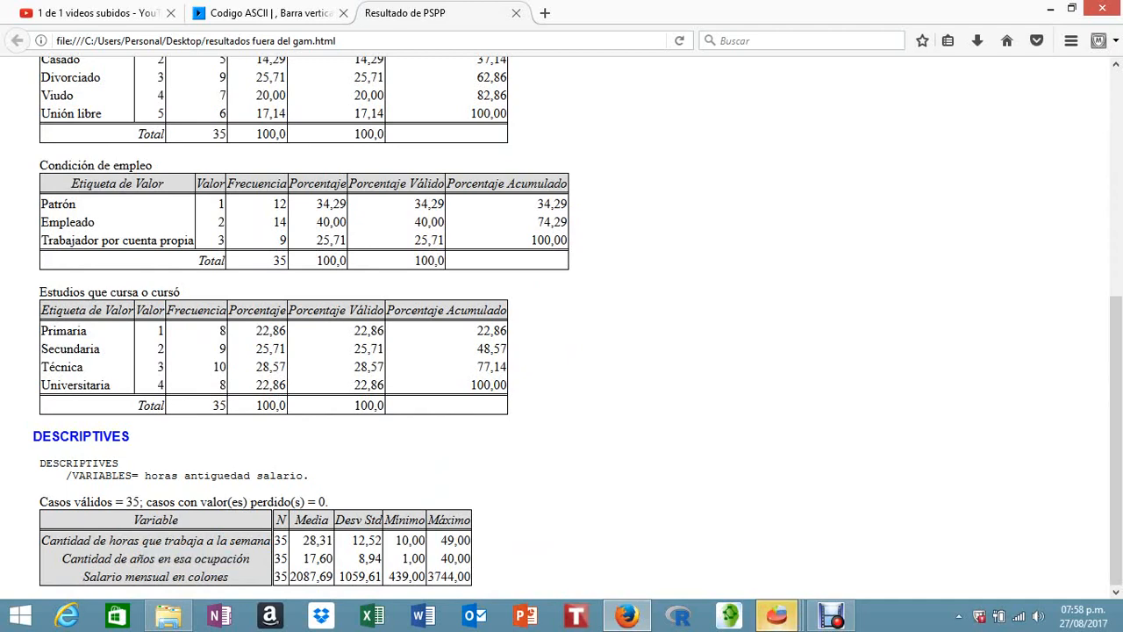
left_click_drag(152, 576, 229, 576)
scroll(561, 329, "up", 8)
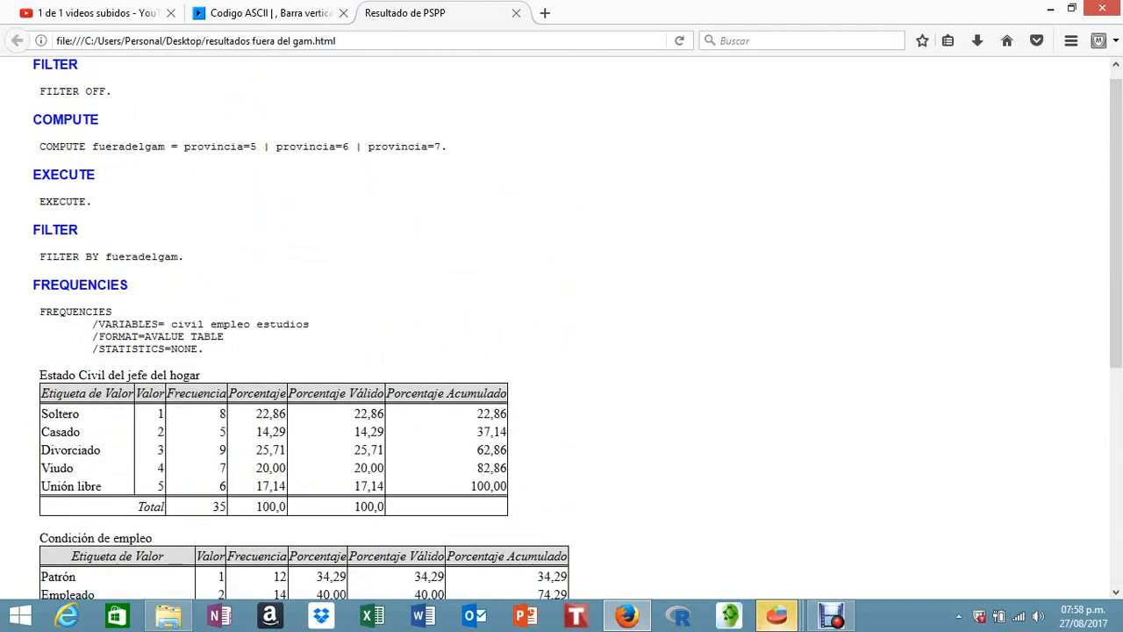
scroll(562, 329, "down", 3)
scroll(561, 329, "down", 6)
scroll(562, 329, "up", 9)
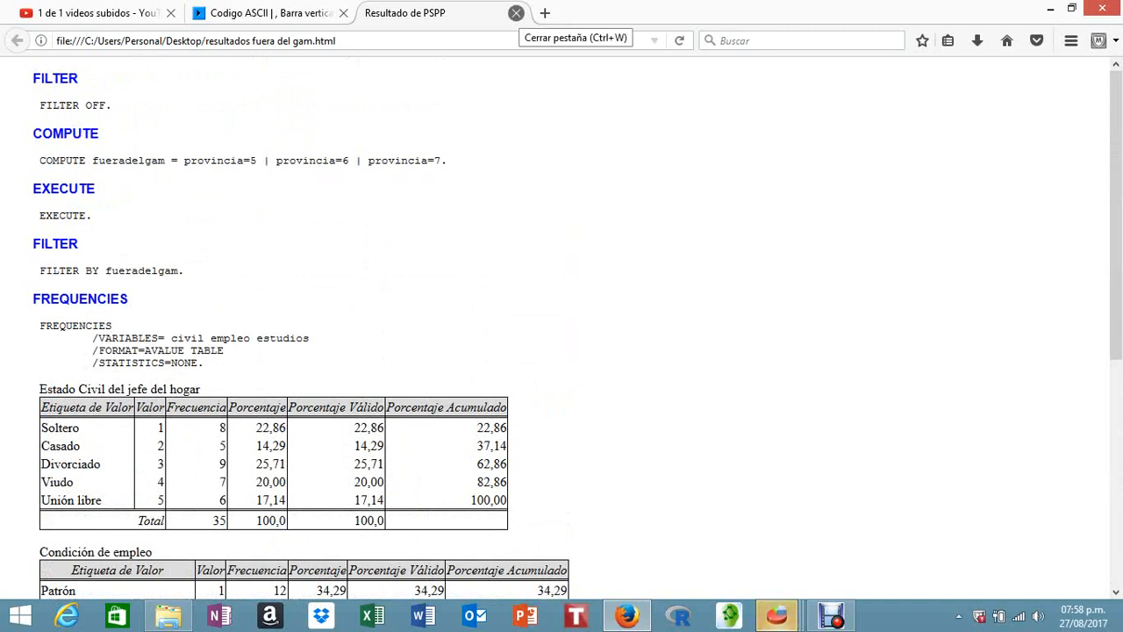
- Close the results page, minimize Firefox, and check the full names of the exported result files on the desktop
left_click(516, 13)
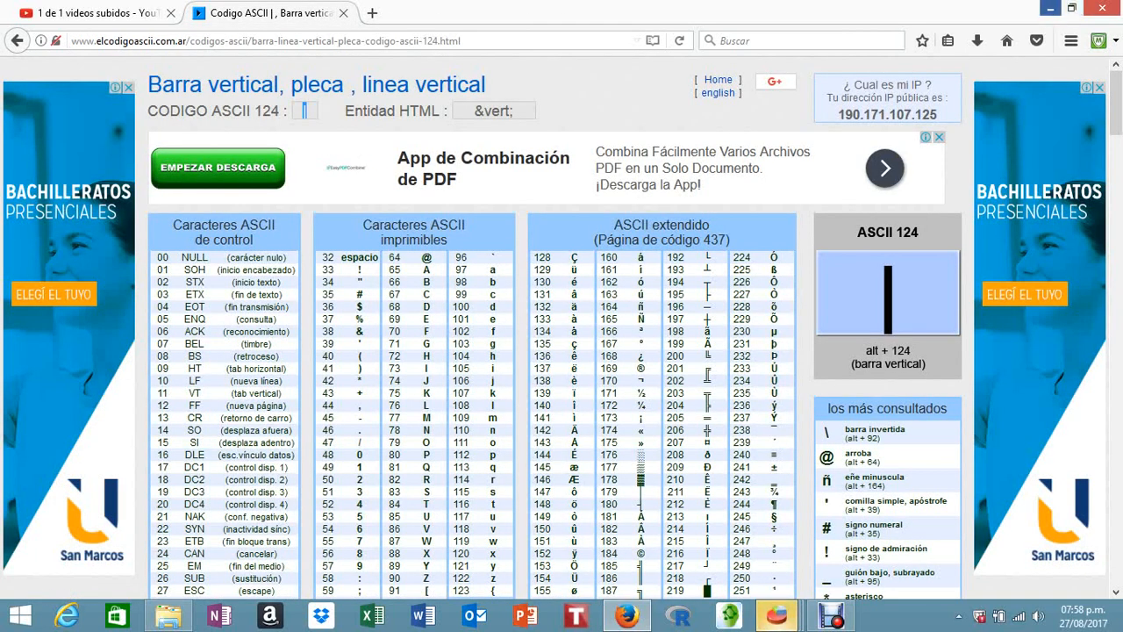
left_click(1050, 8)
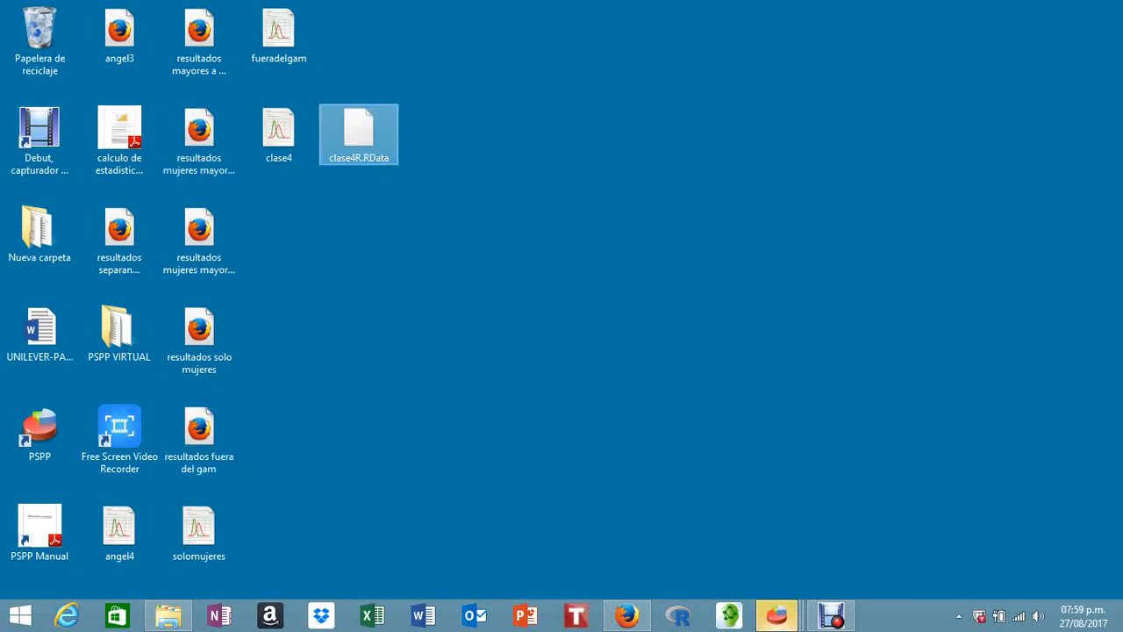
left_click(199, 42)
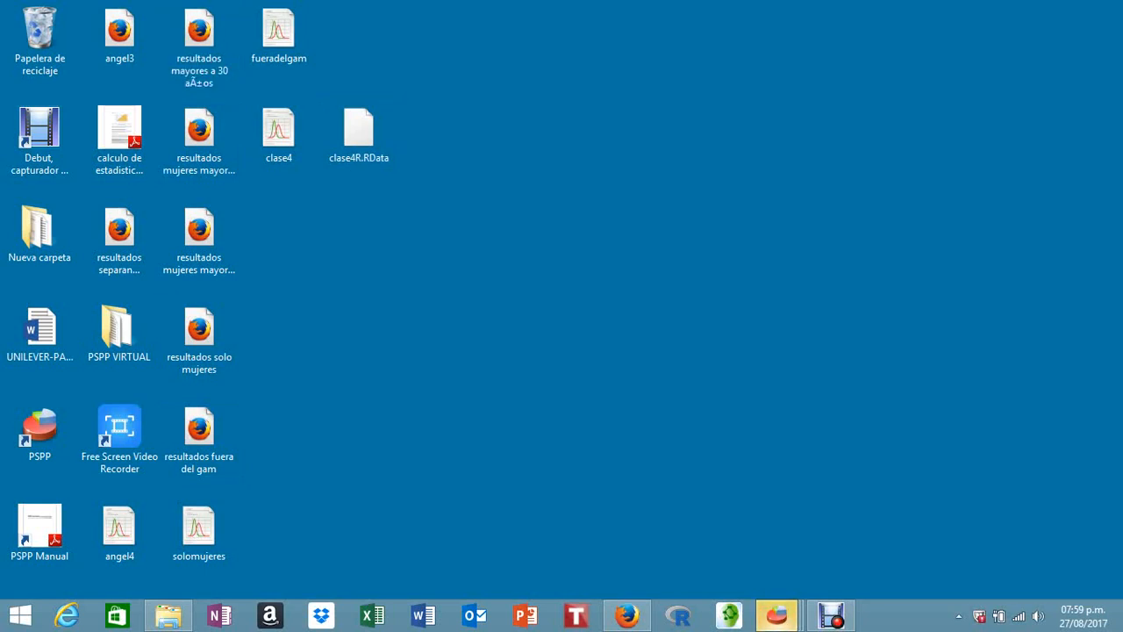
left_click(199, 241)
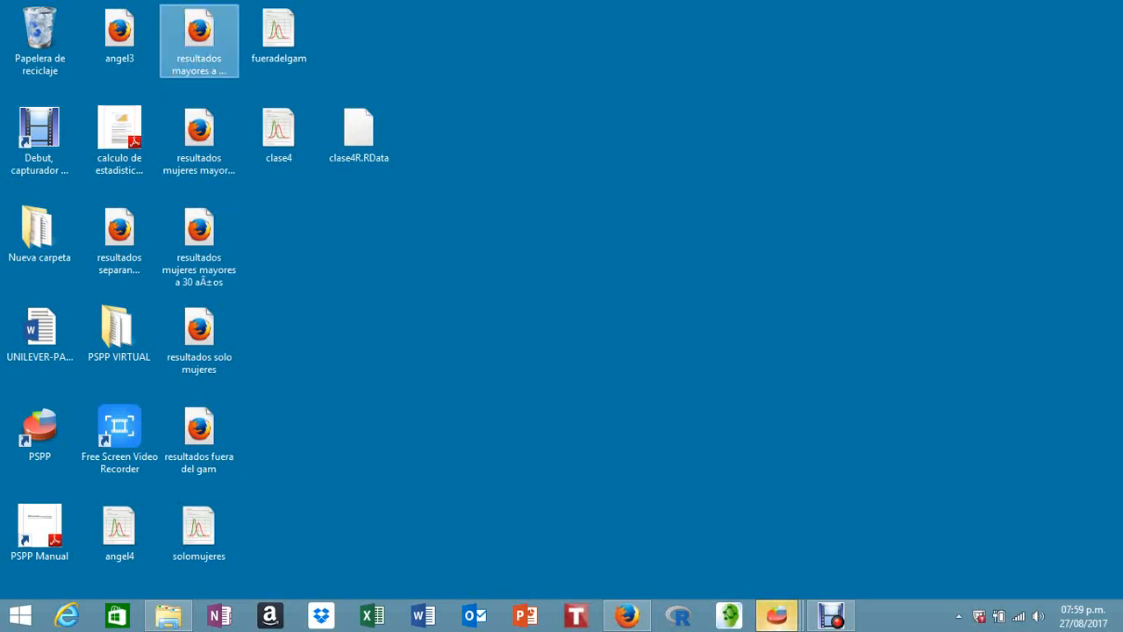
left_click(199, 40)
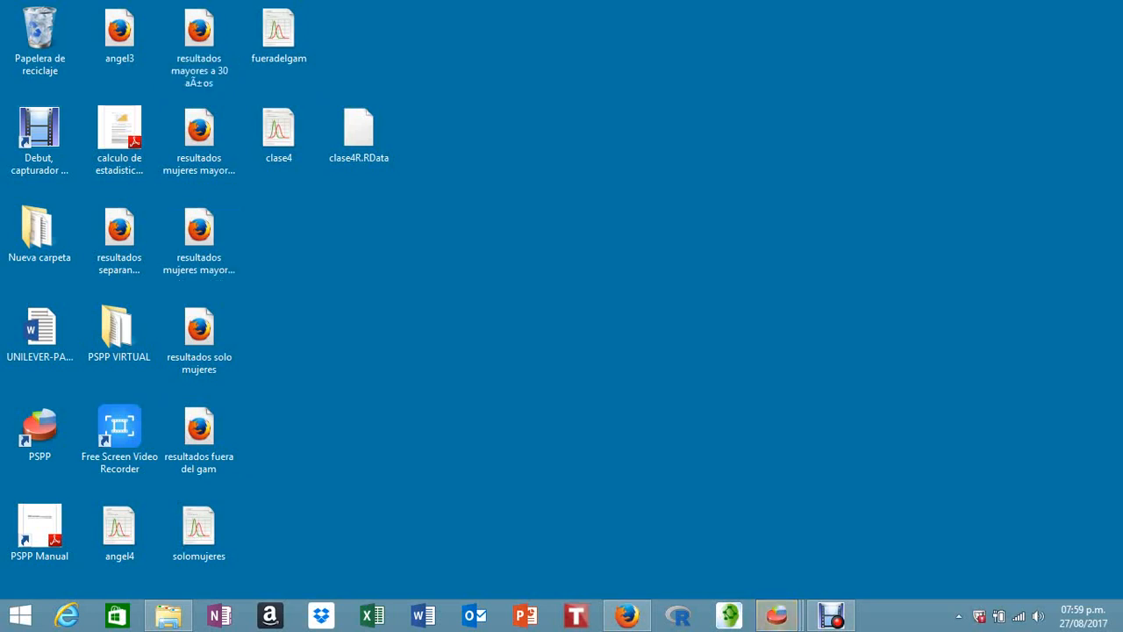
left_click(119, 238)
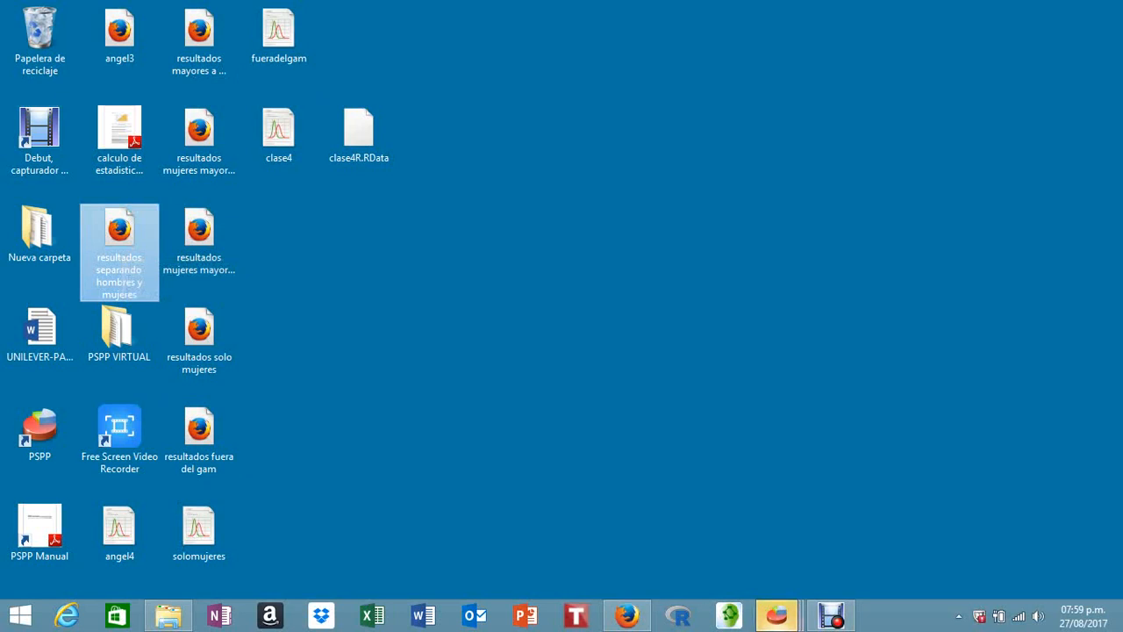
- Close the PSPPIRE output viewer and fueradelgam.sav, then try to close angel4.sav and dismiss its save dialog without choosing an option
mouse_move(777, 616)
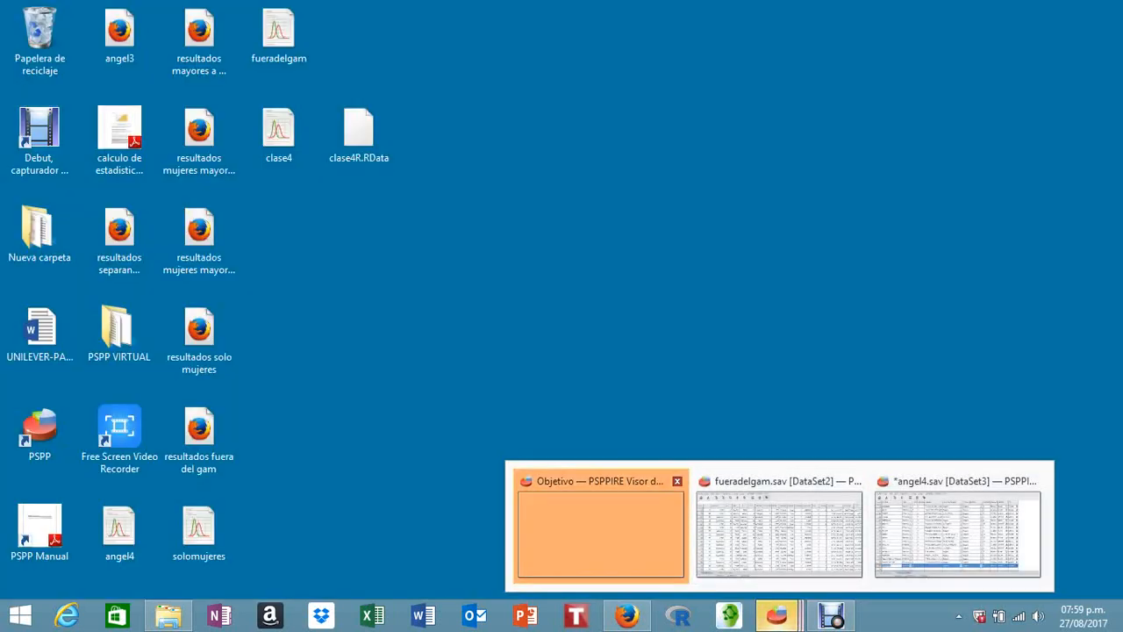
left_click(677, 481)
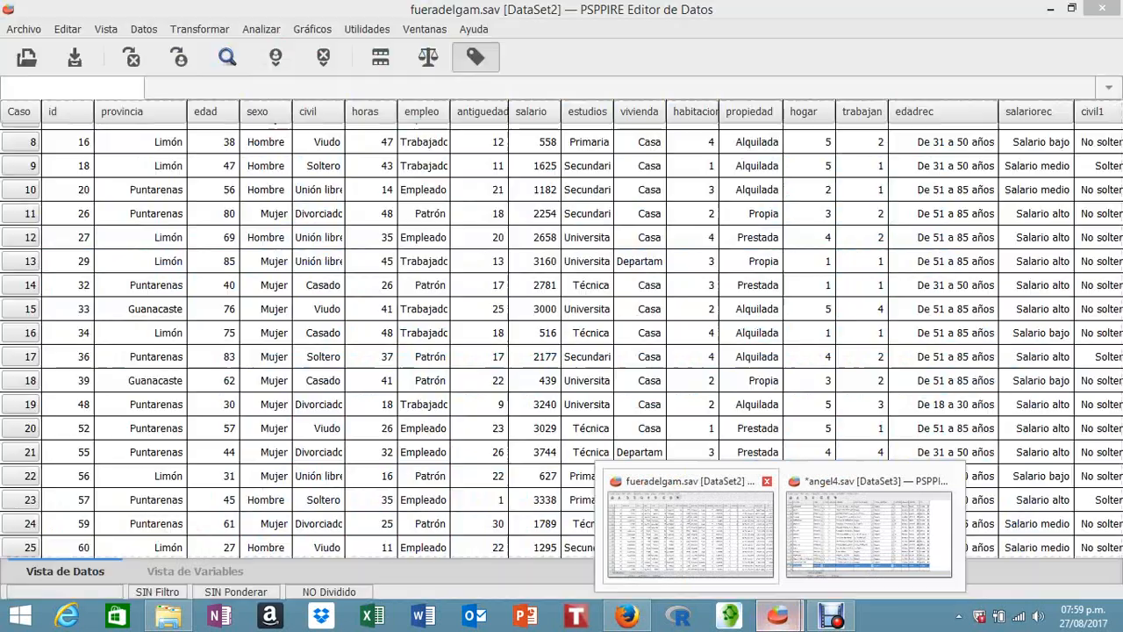
left_click(767, 480)
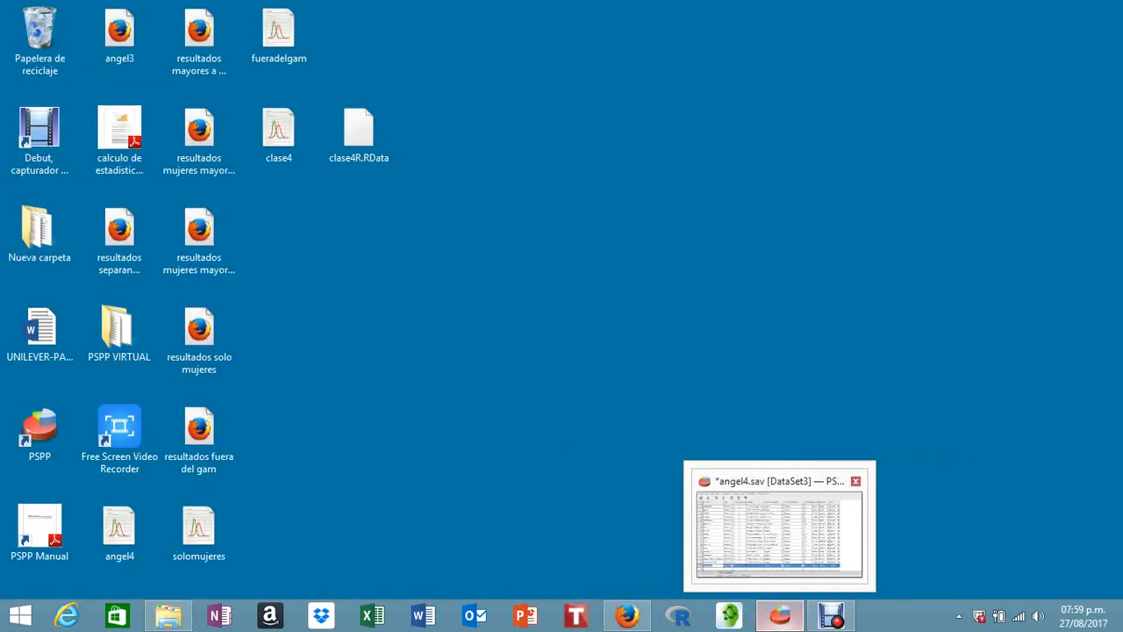
mouse_move(770, 484)
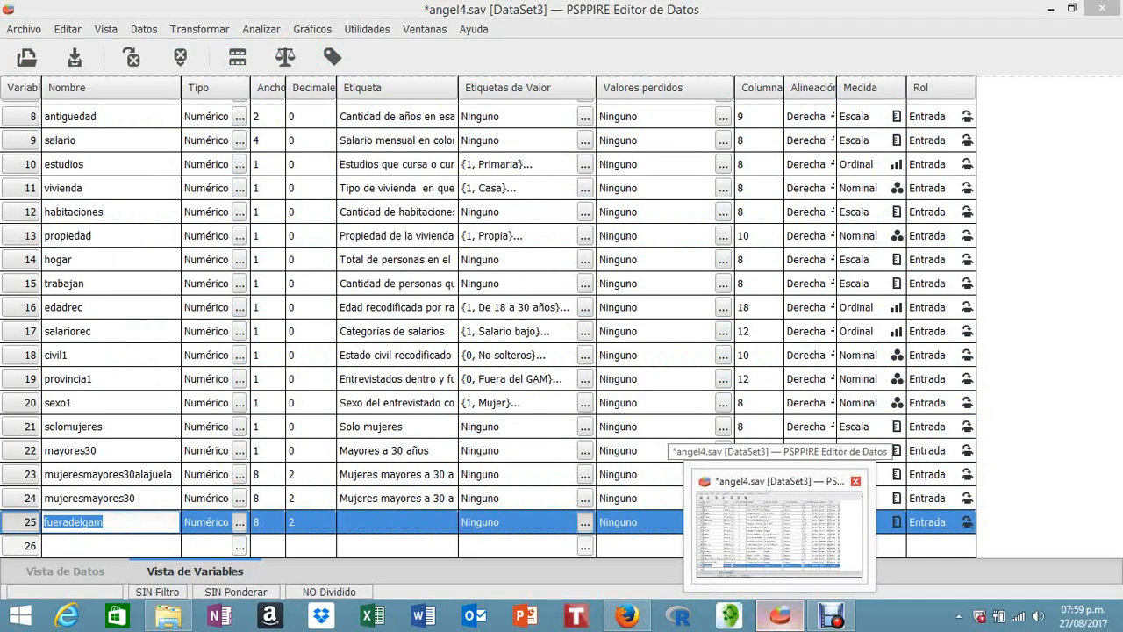
left_click(855, 481)
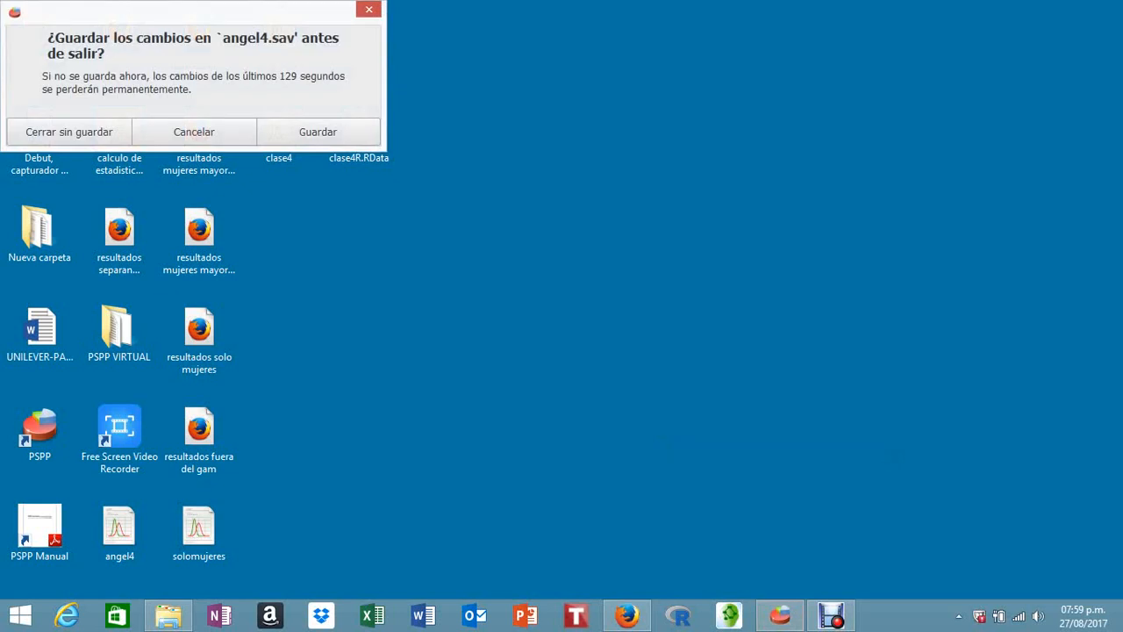
left_click(368, 9)
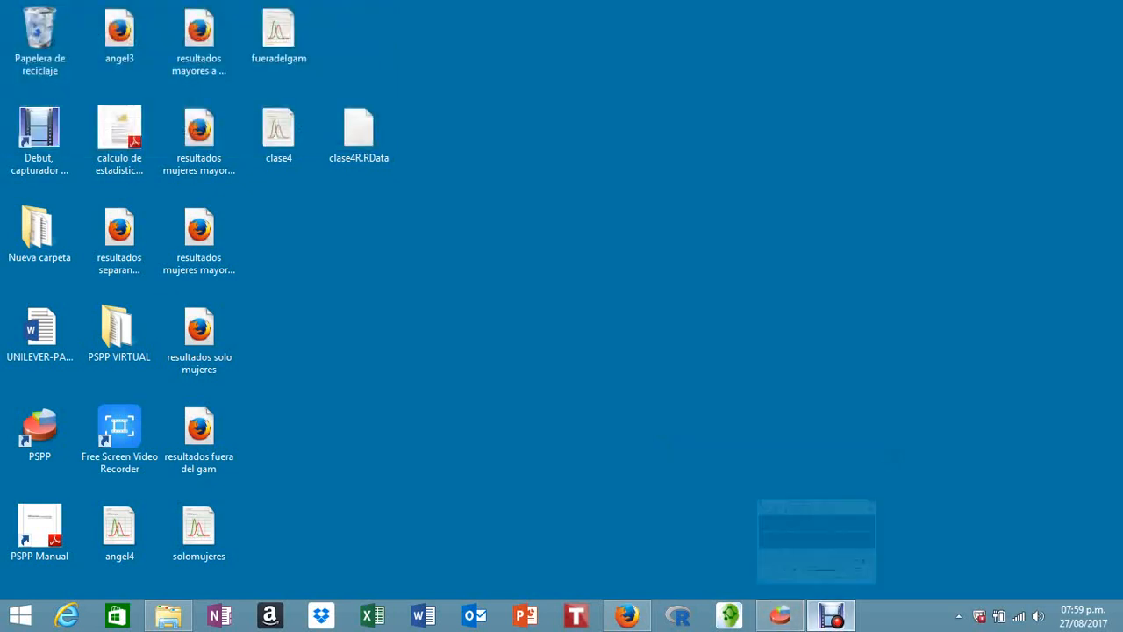